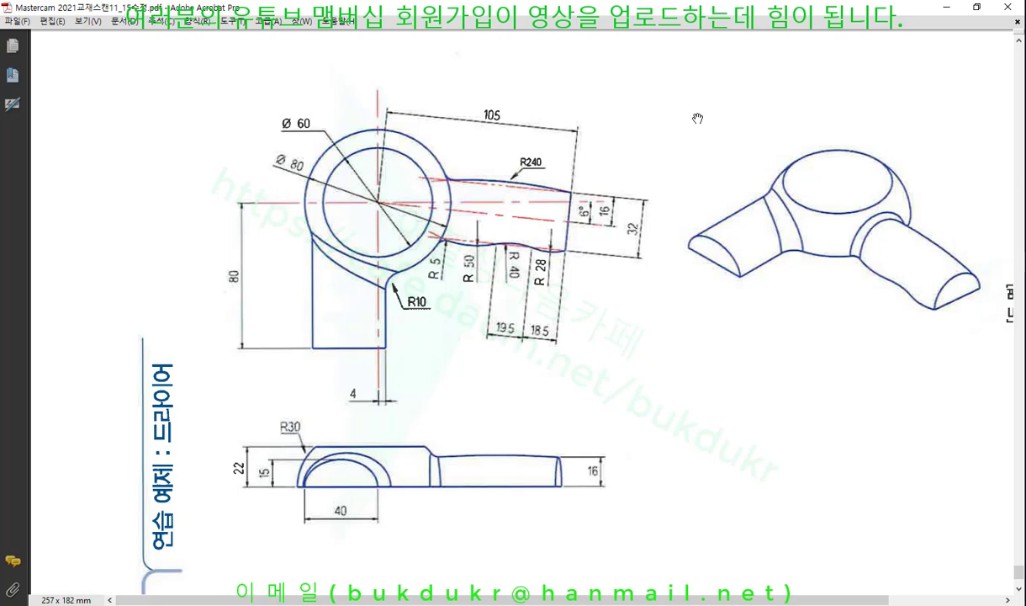
Switch from the PDF drawing to Mastercam and blank all wireframe entities, leaving the solid body displayed
key("alt+Tab")
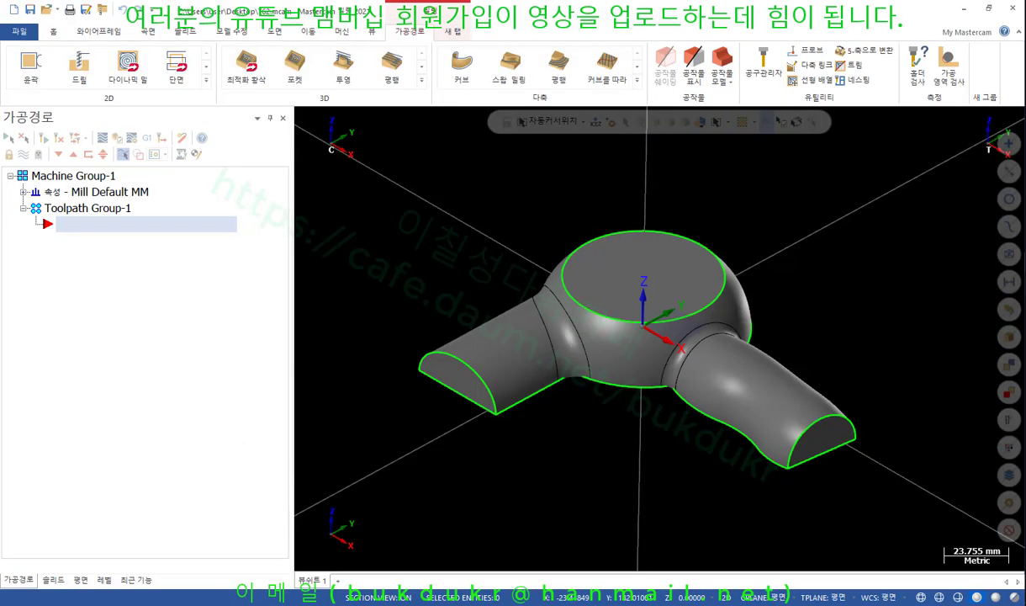
scroll(423, 230, "down", 2)
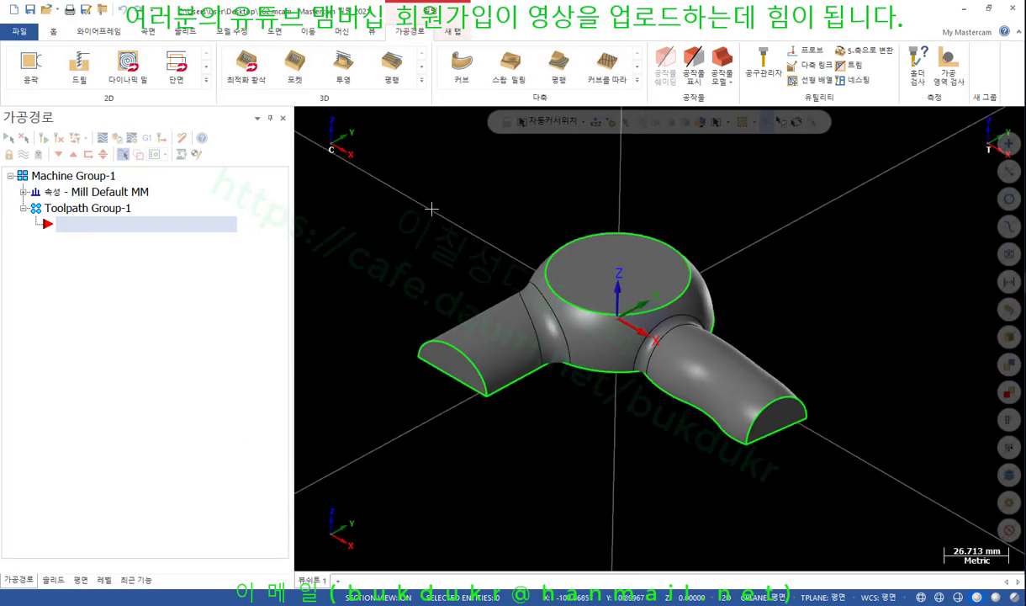
scroll(588, 215, "up", 1)
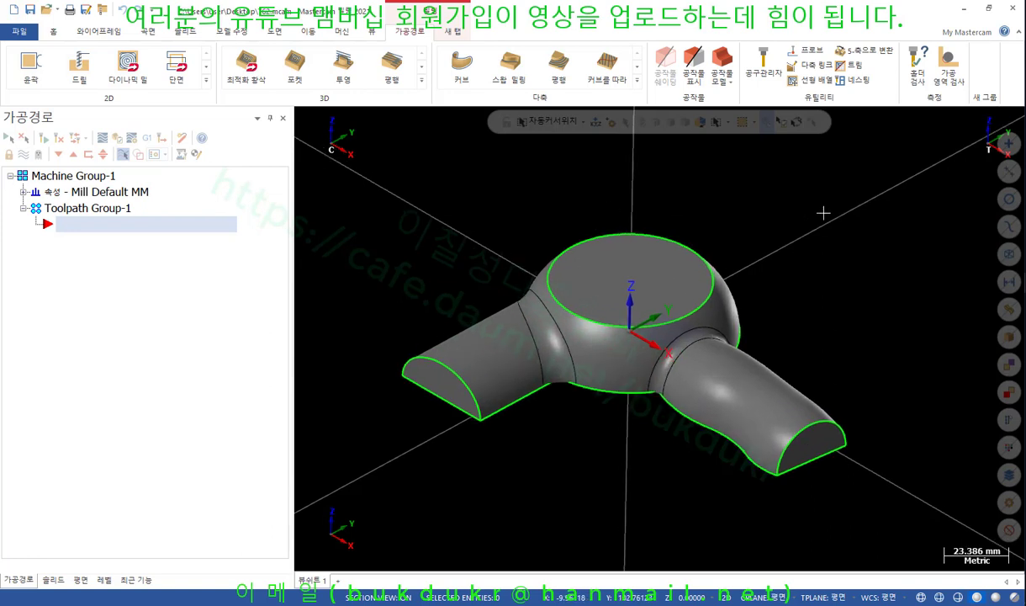
left_click(731, 387)
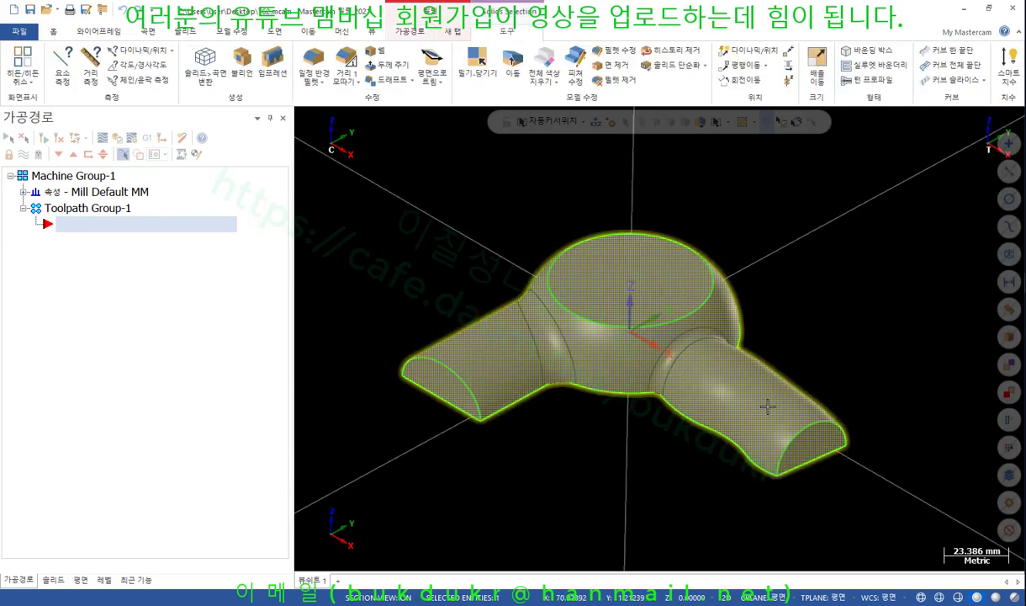
left_click(774, 122)
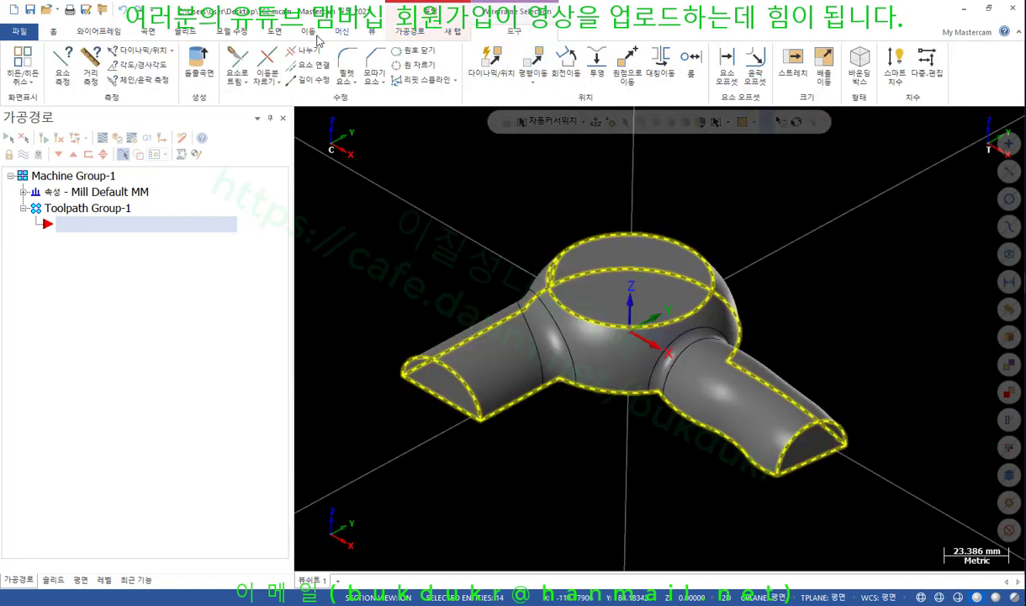
left_click(54, 32)
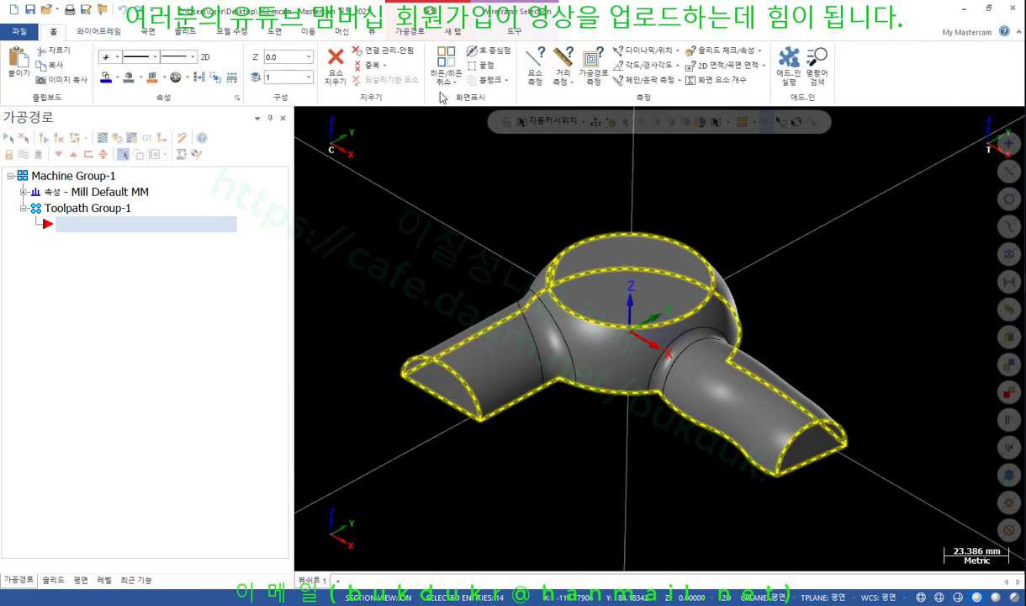
left_click(485, 83)
scroll(779, 271, "down", 3)
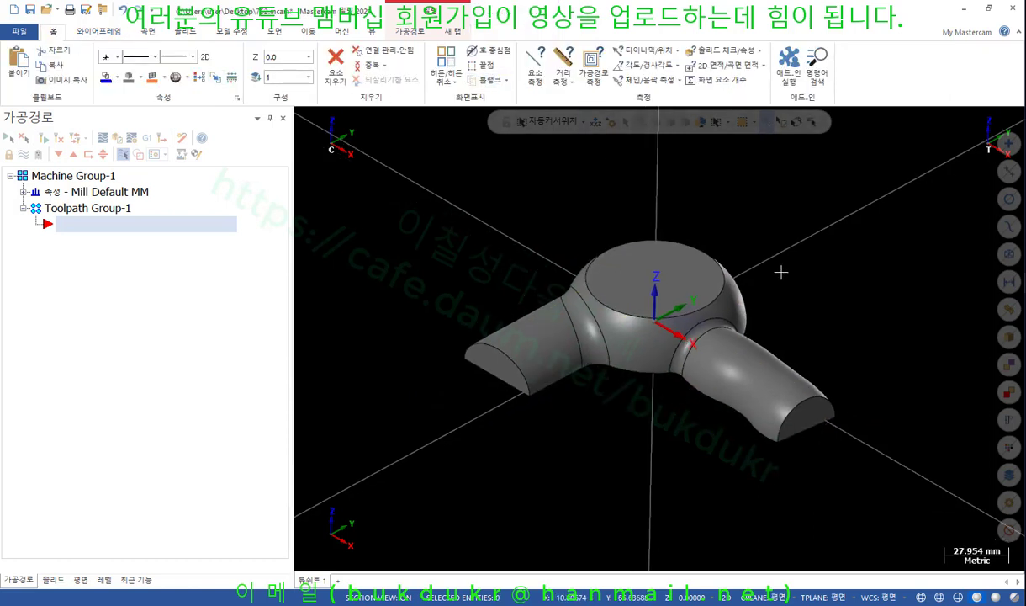
Inspect the body's entry in the solids tree and examine the hair-dryer solid from several angles
left_click(51, 580)
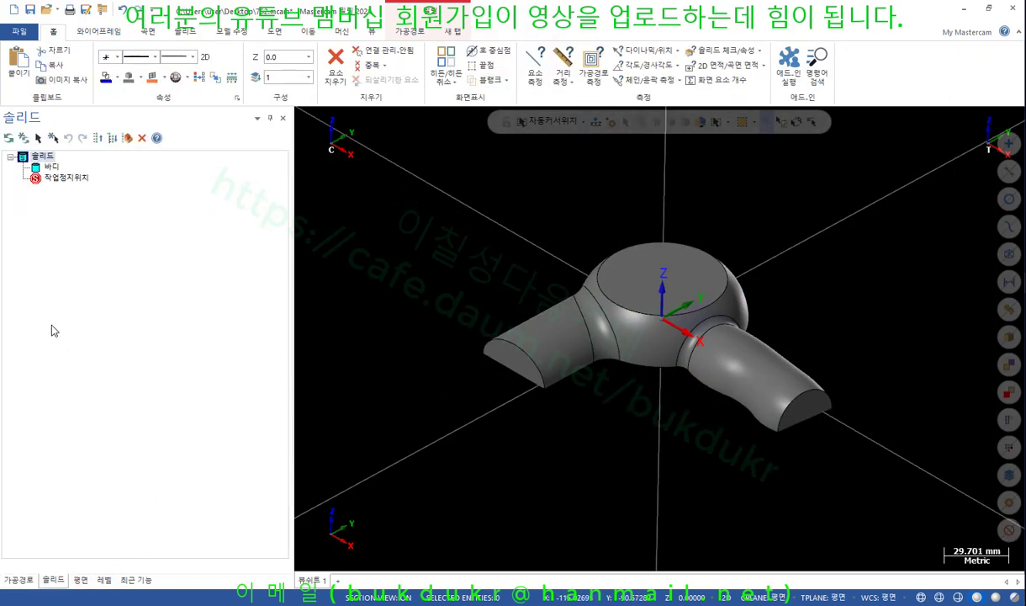
left_click(51, 167)
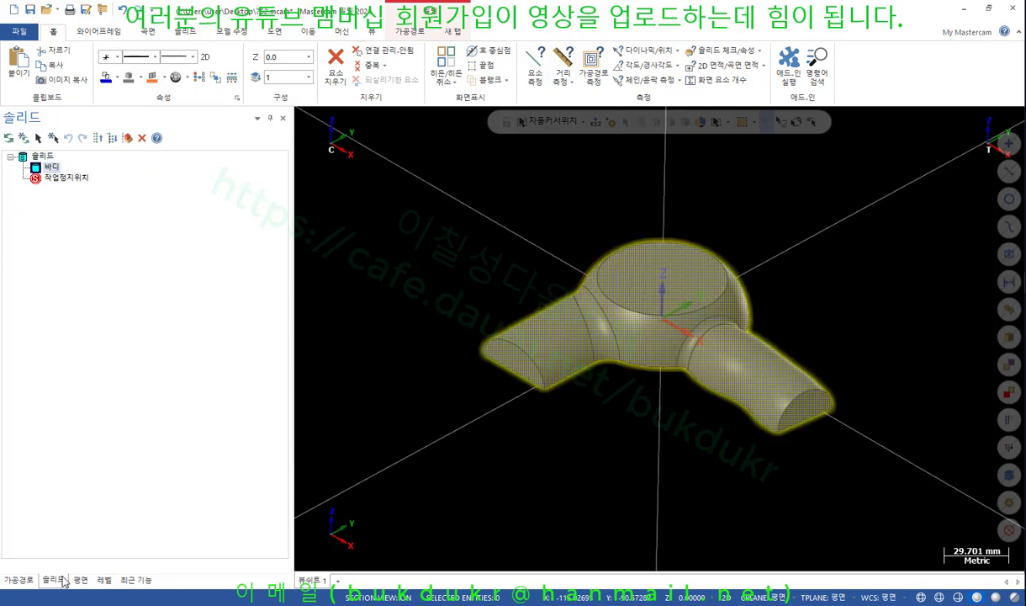
left_click(44, 156)
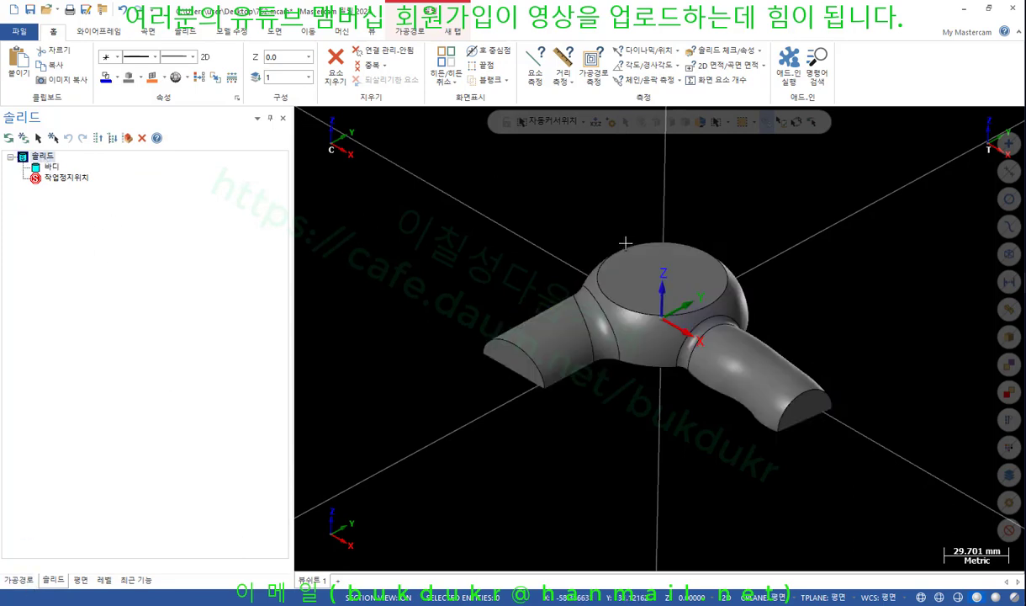
scroll(704, 312, "up", 3)
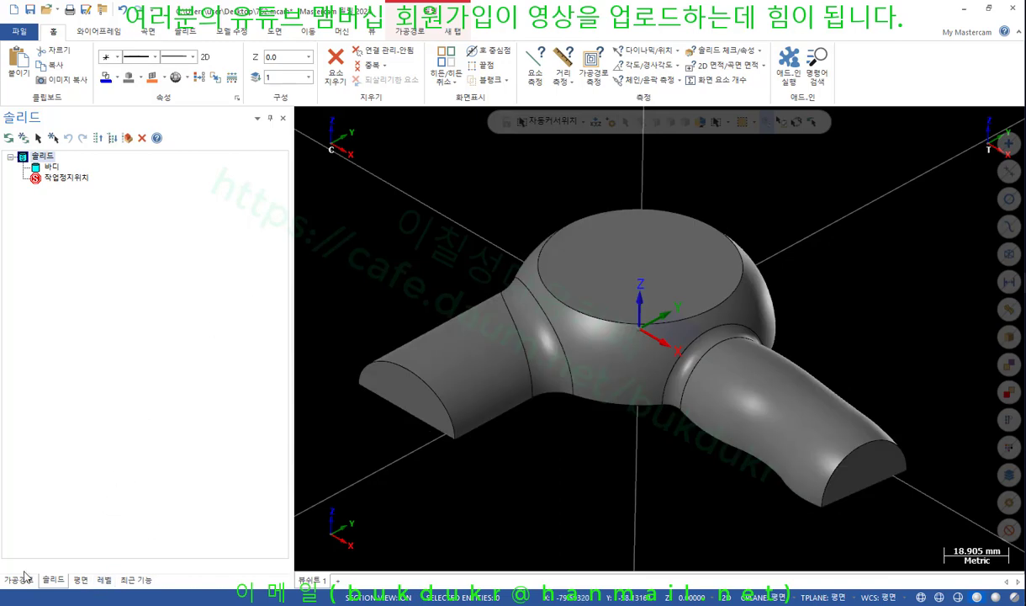
left_click(18, 579)
scroll(804, 225, "down", 2)
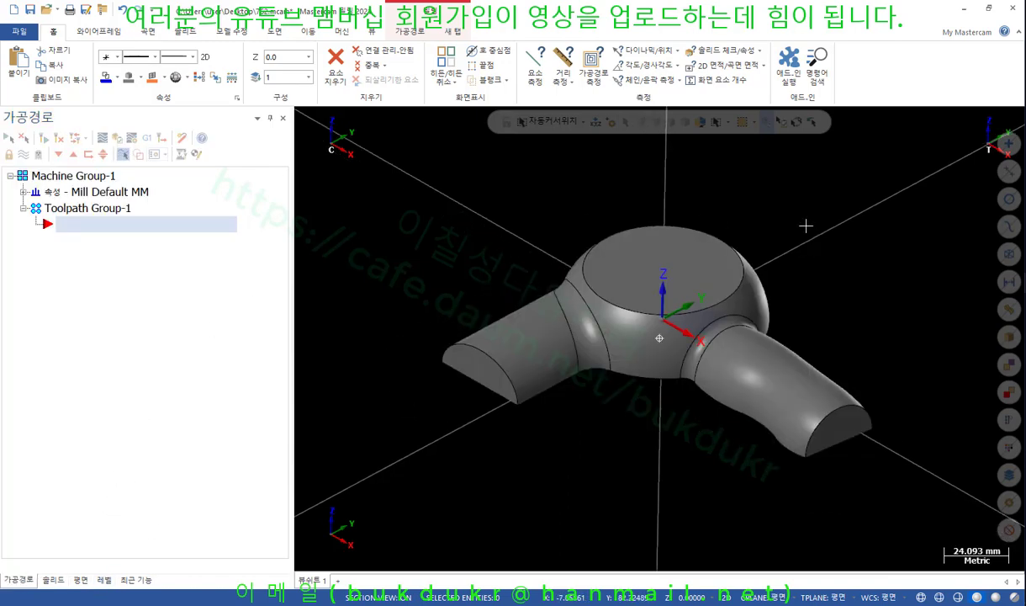
scroll(802, 229, "up", 1)
middle_click_drag(801, 229, 680, 256)
scroll(823, 265, "down", 1)
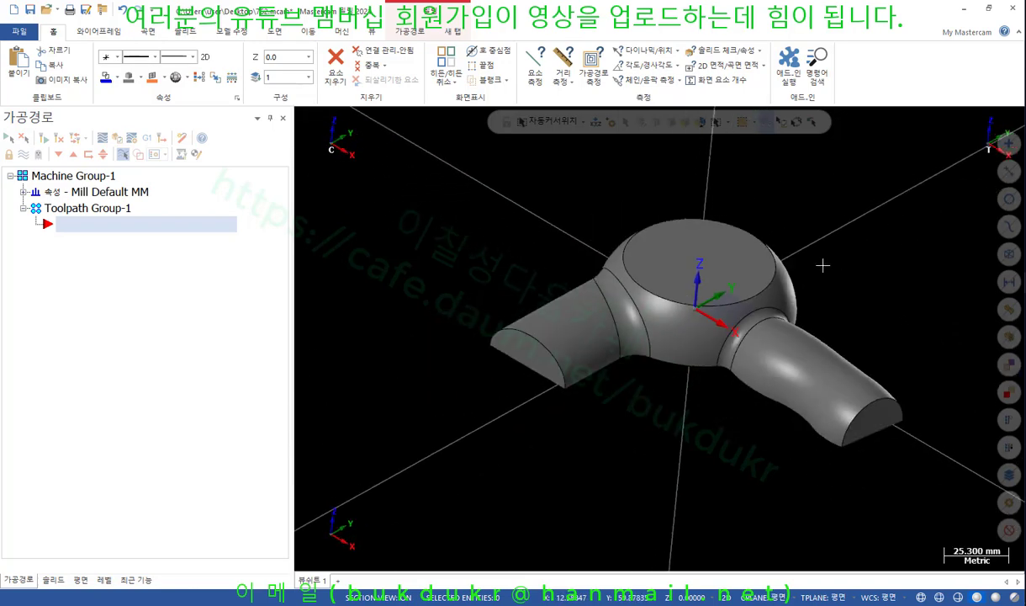
mouse_move(822, 265)
middle_mouse_down()
mouse_move(870, 217)
mouse_move(829, 261)
middle_mouse_up()
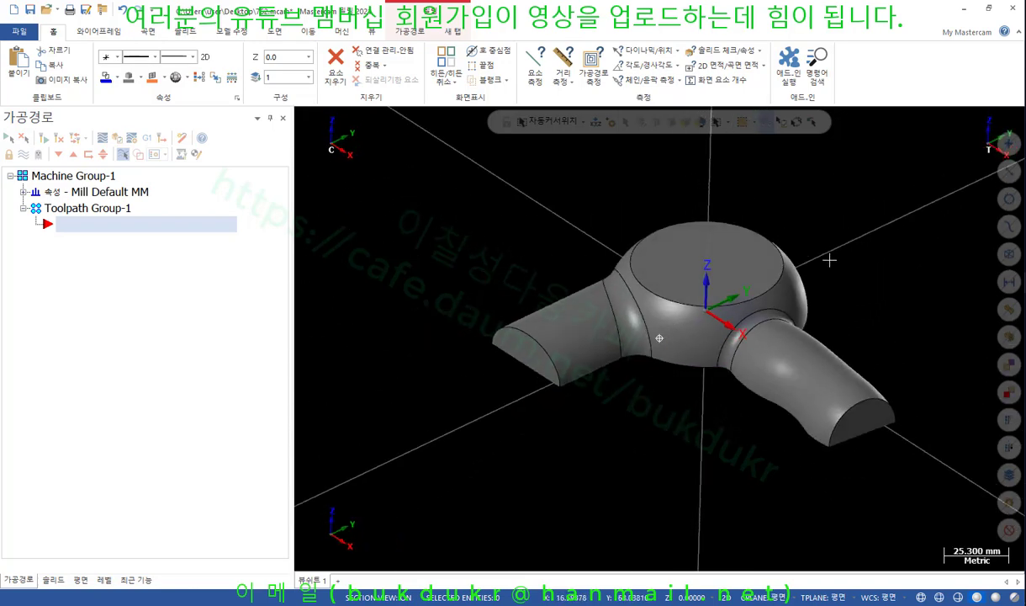
scroll(671, 289, "up", 1)
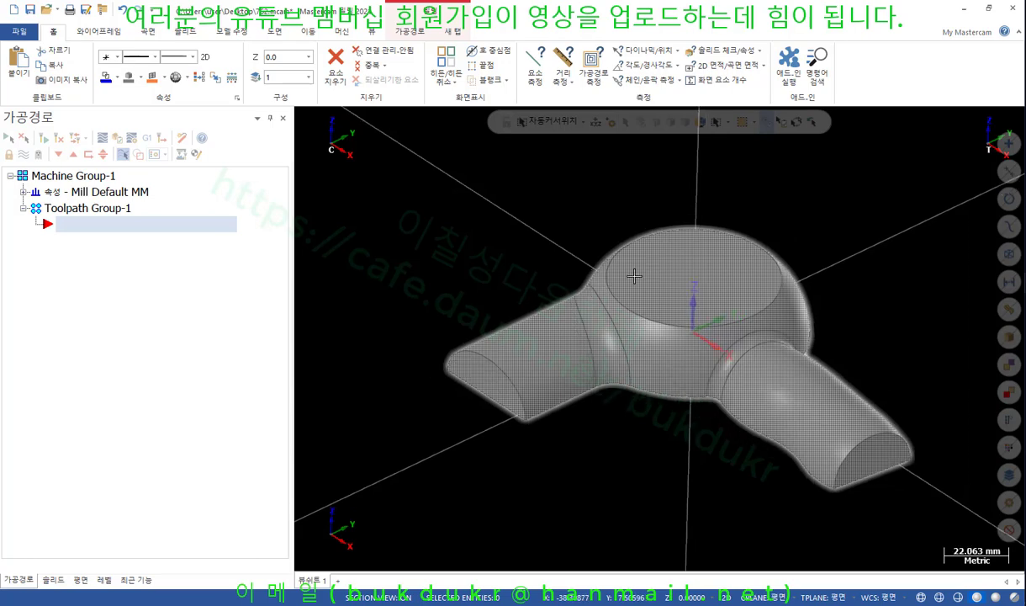
middle_click_drag(635, 276, 690, 273)
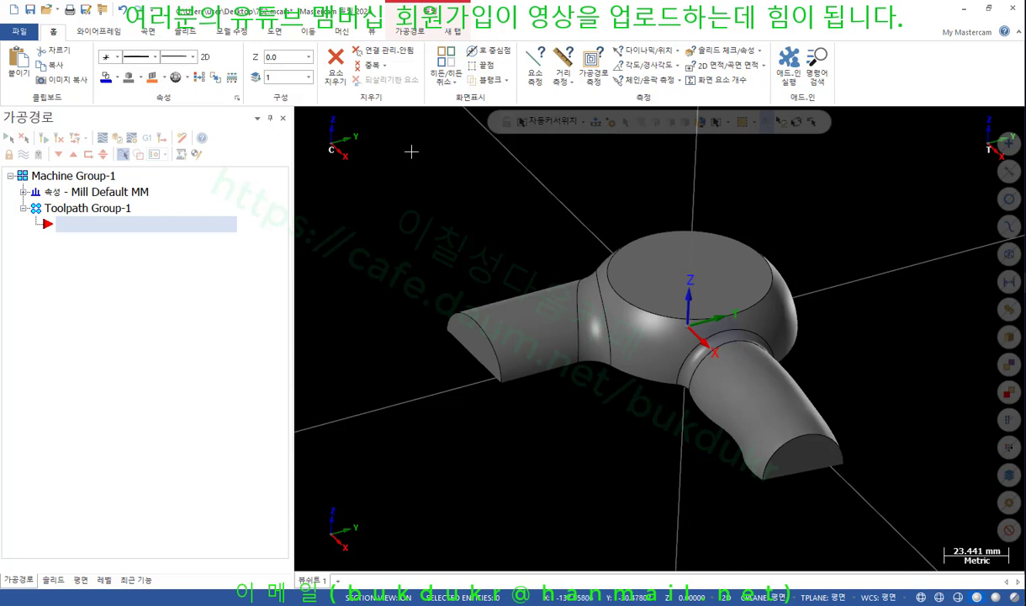
Start a rectangular bounding box around the solid body and switch the construction mode to 3D
left_click(99, 32)
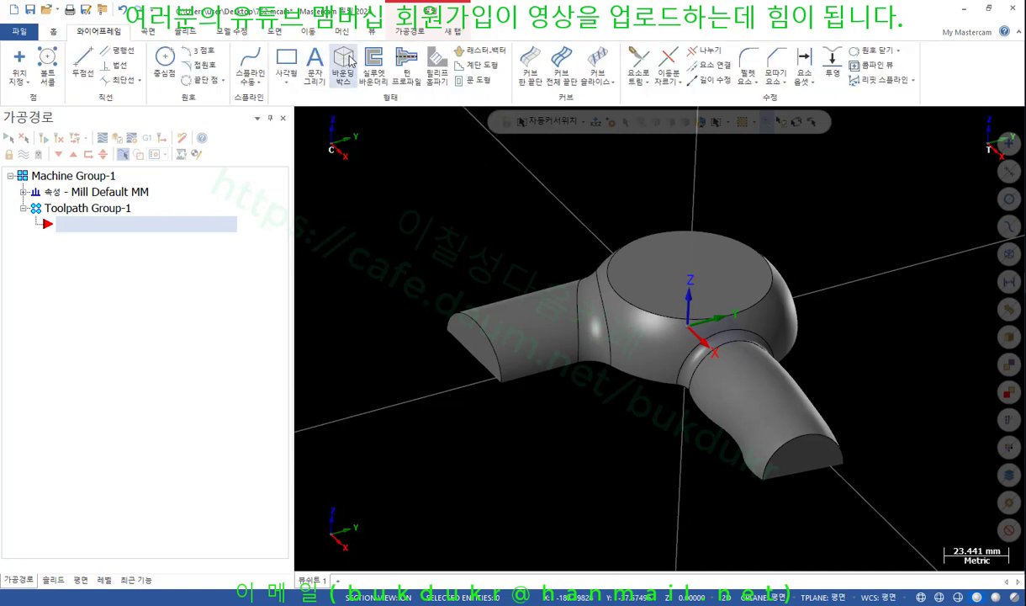
left_click(663, 244)
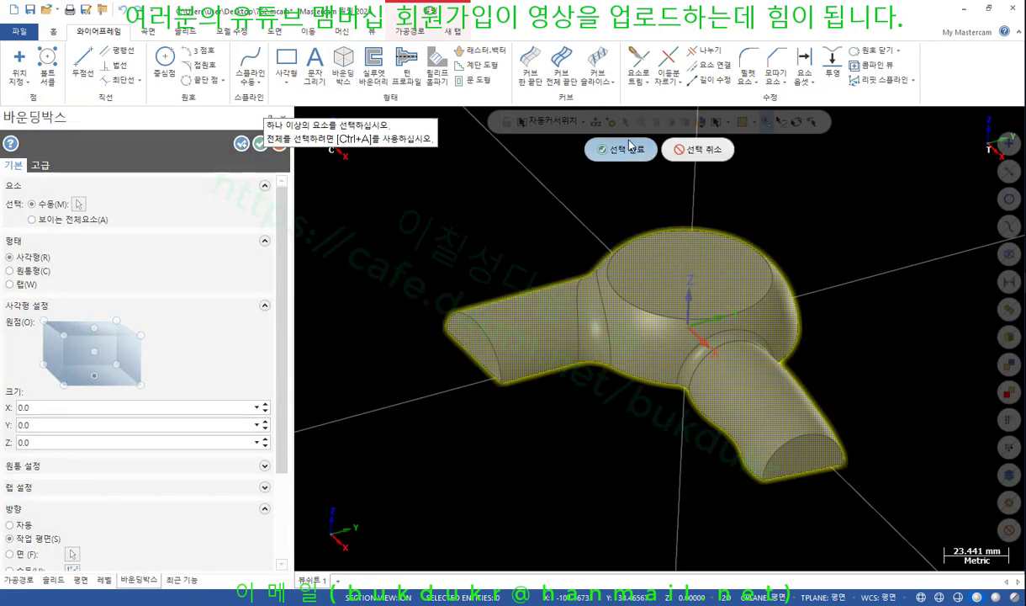
left_click(592, 144)
scroll(566, 187, "down", 1)
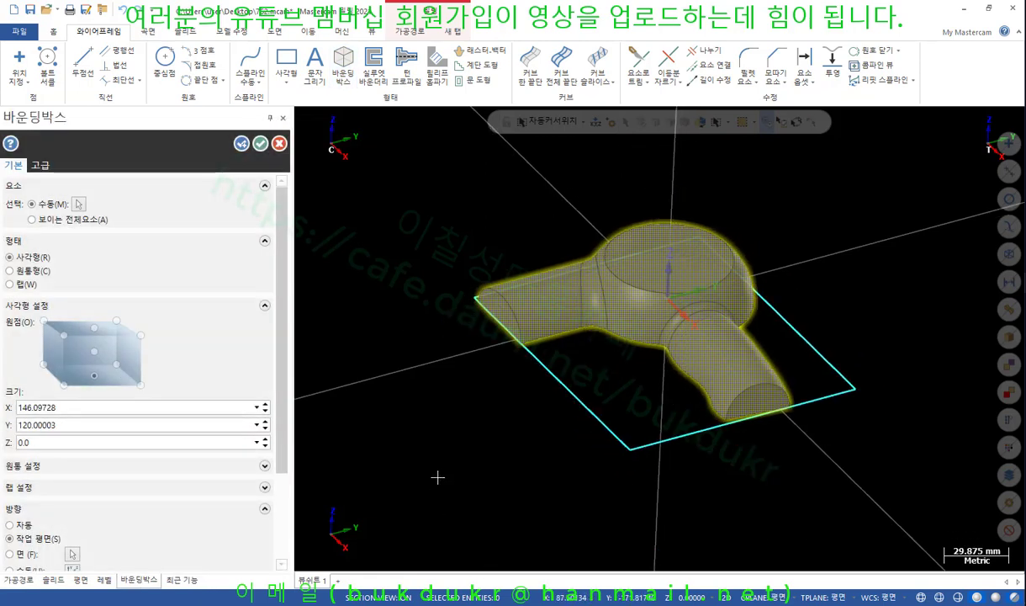
right_click(359, 209)
left_click(416, 200)
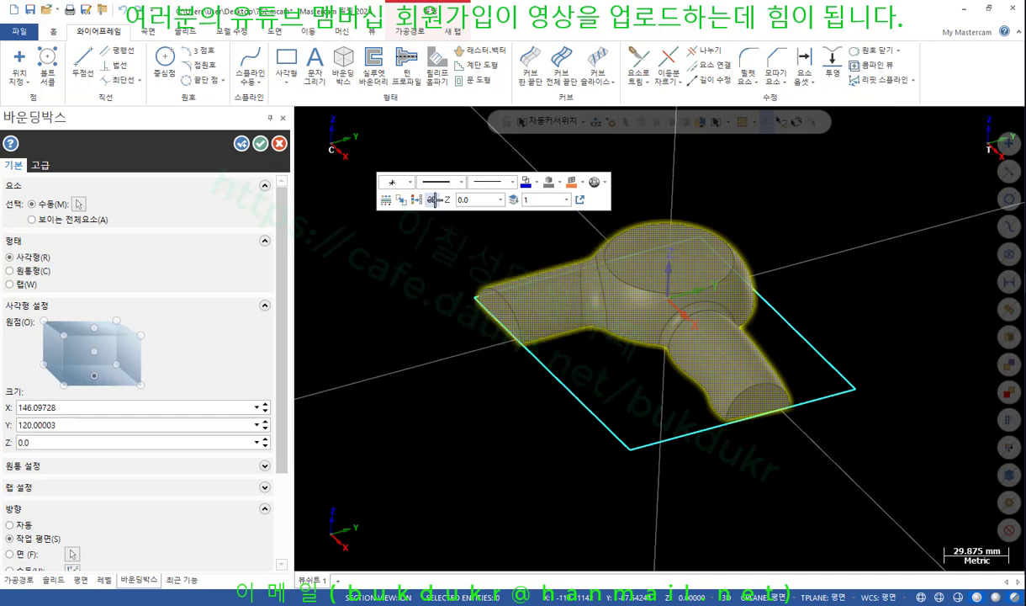
scroll(592, 232, "up", 1)
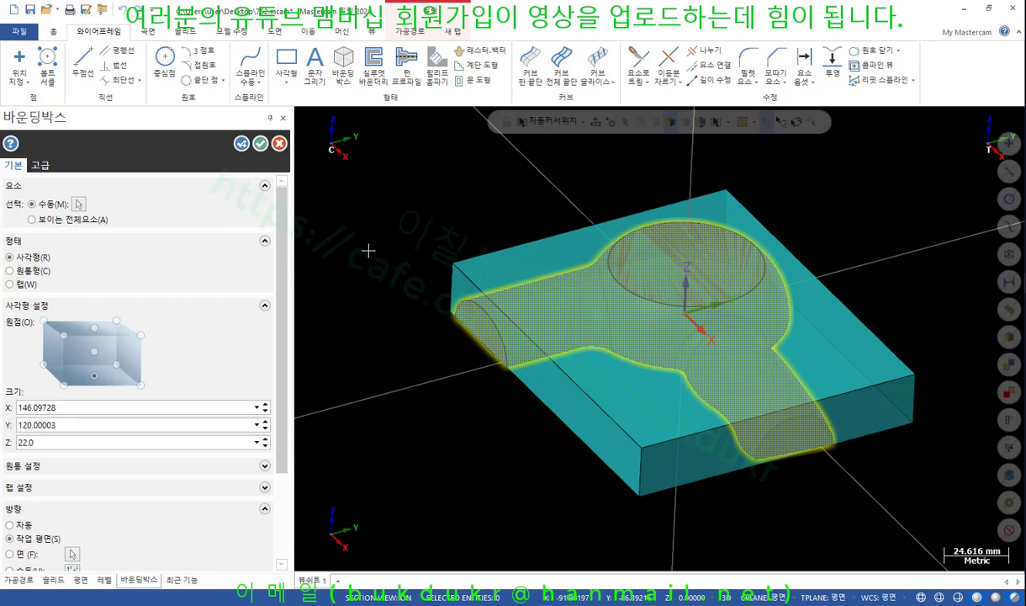
Set the bounding box size to X 150 and Y 125 and create the box
left_click(105, 407)
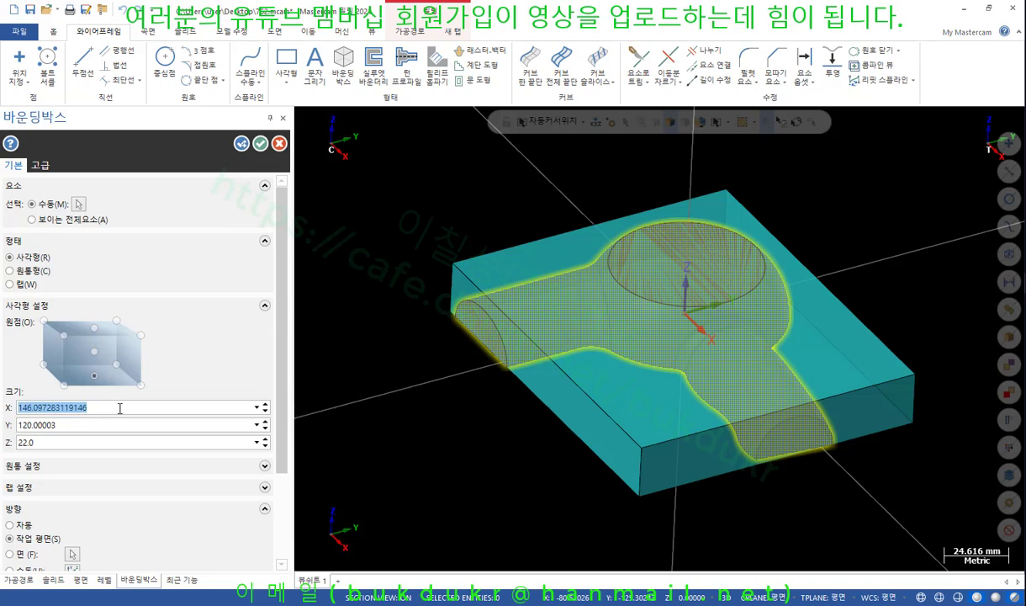
type("15")
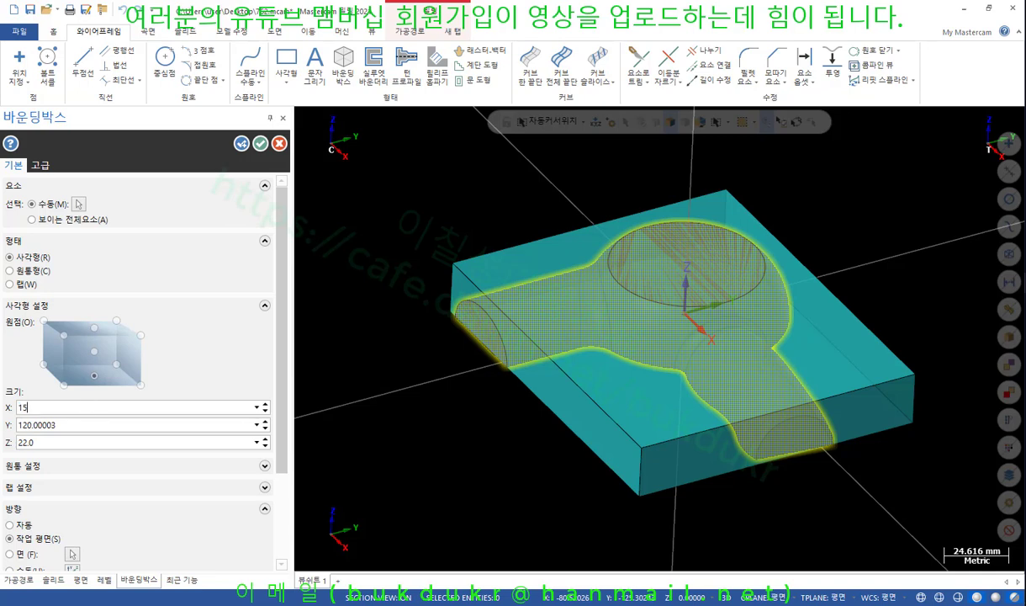
type("0")
key("Return")
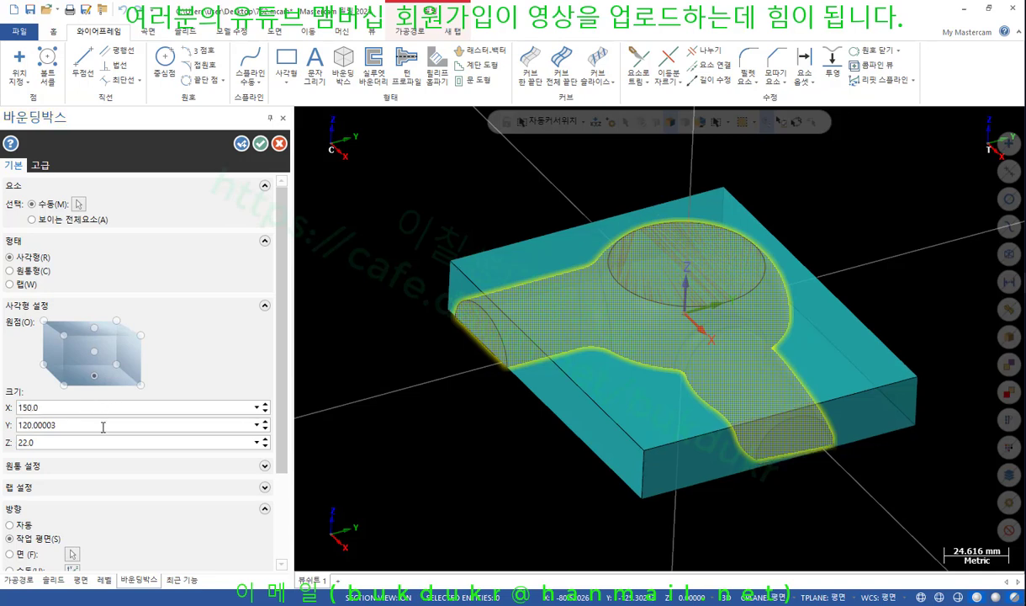
left_click(103, 426)
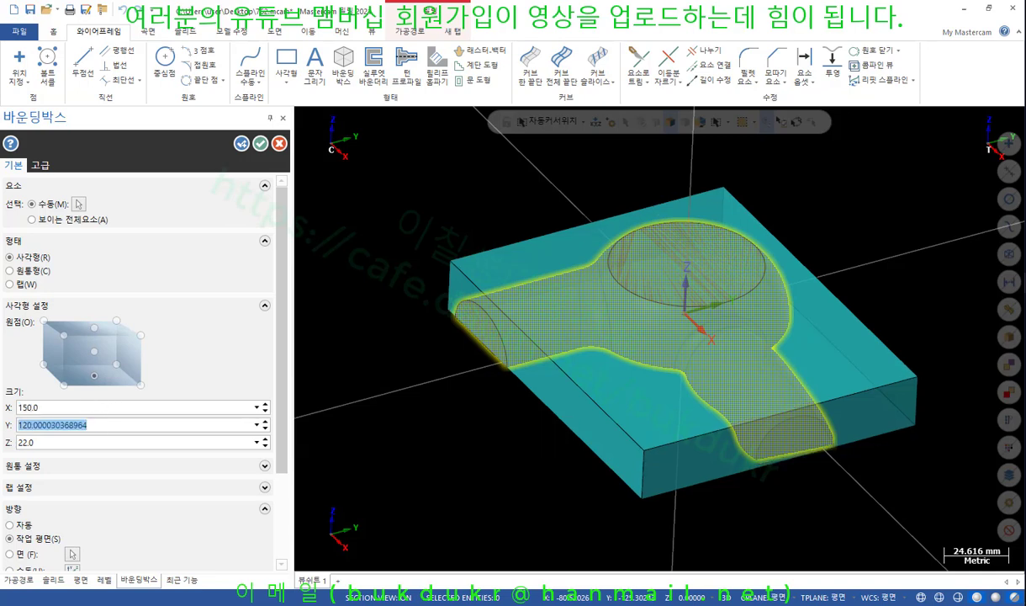
type("125")
key("Return")
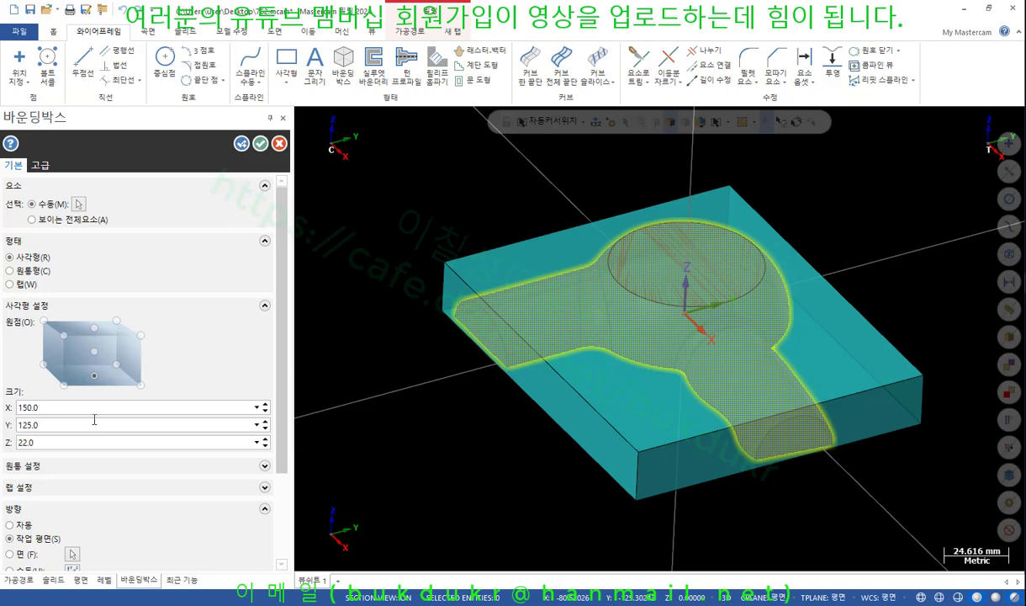
left_click(259, 143)
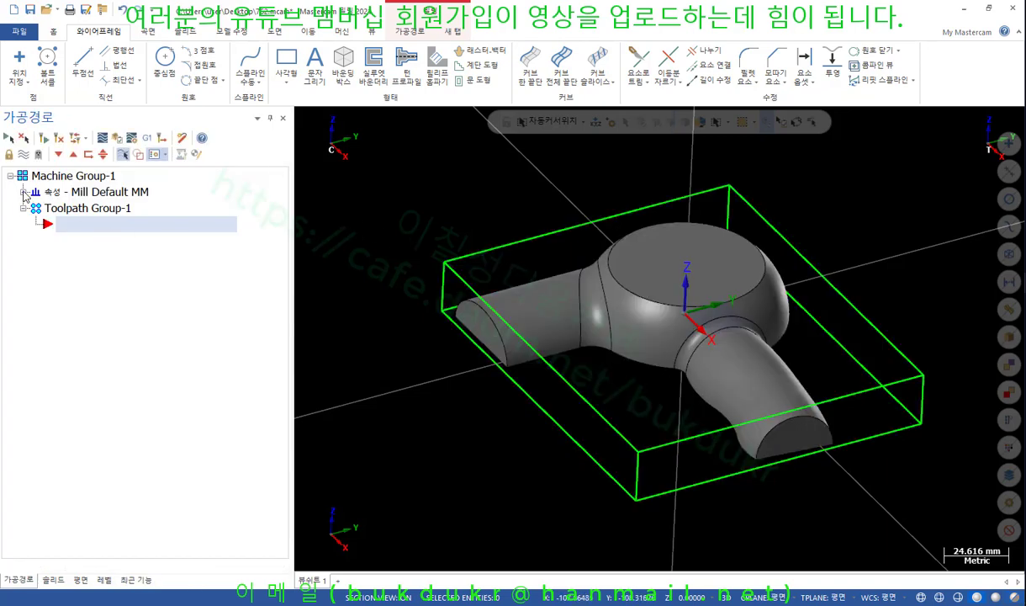
Define rectangular stock from all entities in the machine group, with stock Z height 34 and stock origin Z 24
left_click(24, 192)
left_click(84, 240)
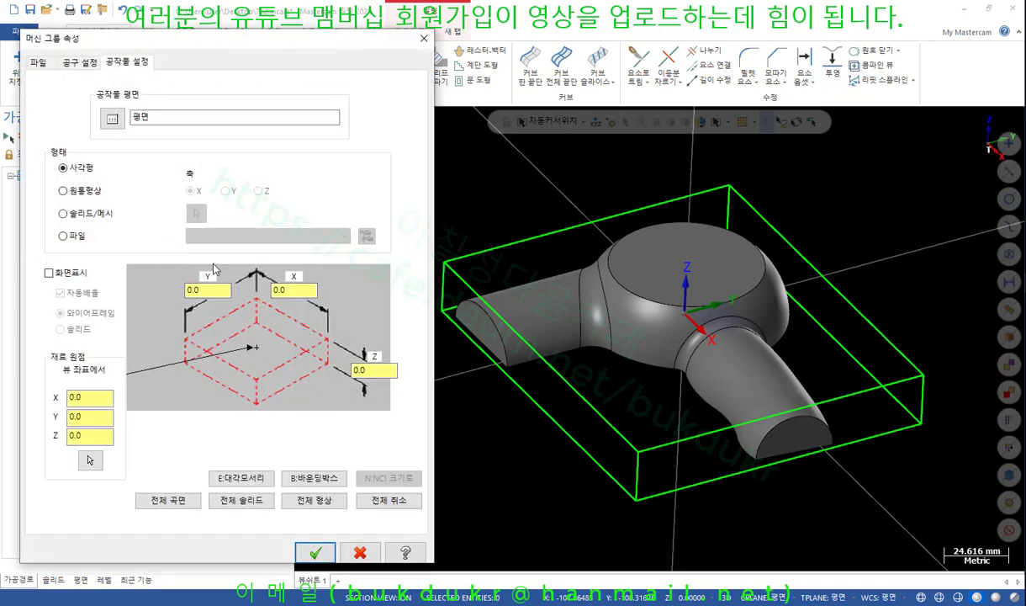
left_click(316, 505)
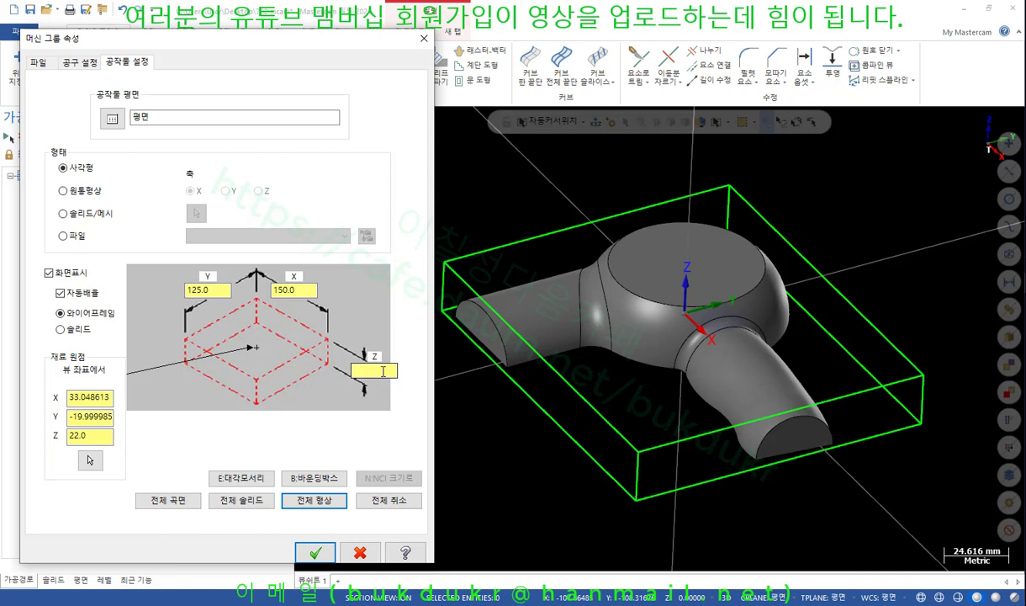
left_click(383, 371)
type("22.0+12")
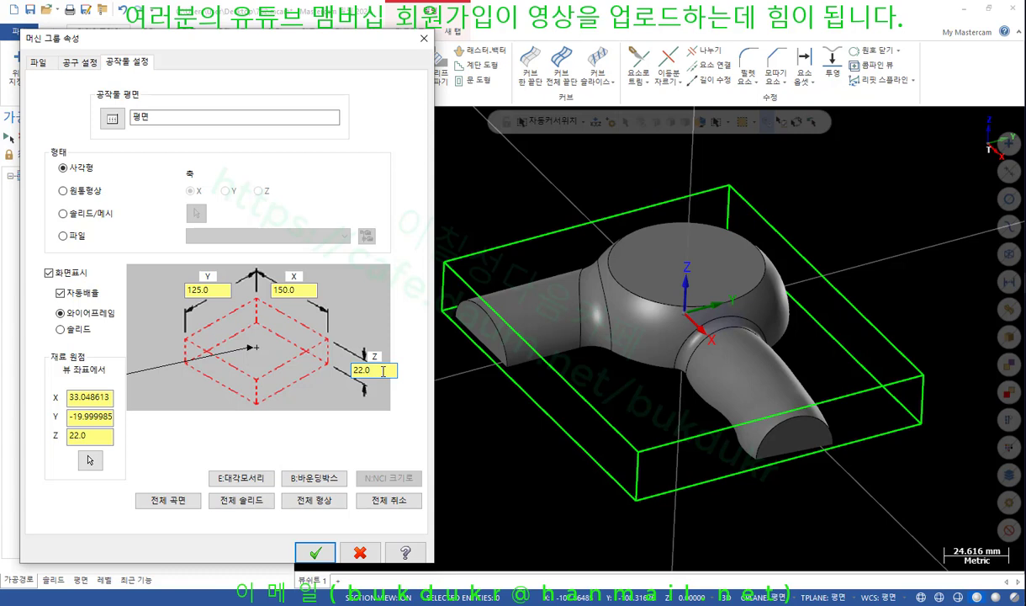
left_click(100, 436)
key("Return")
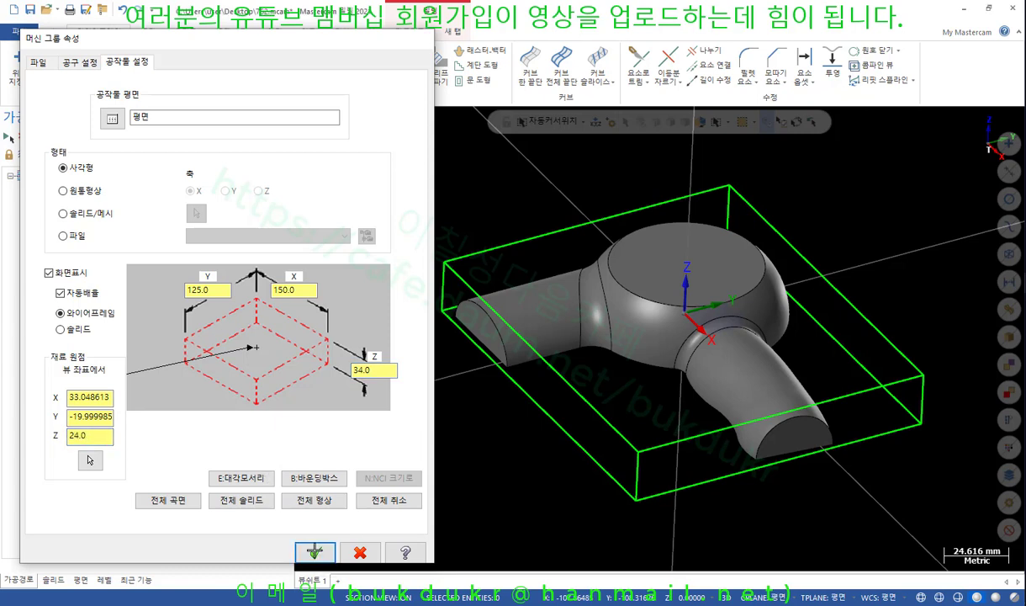
left_click(313, 552)
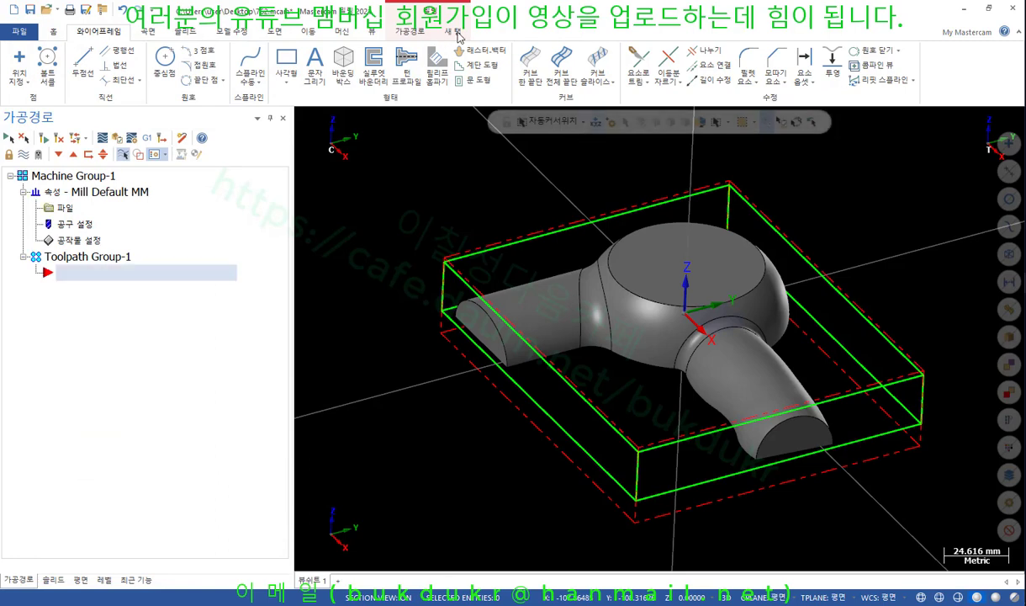
Turn on stock shading and show the part and stock in the front view
left_click(424, 34)
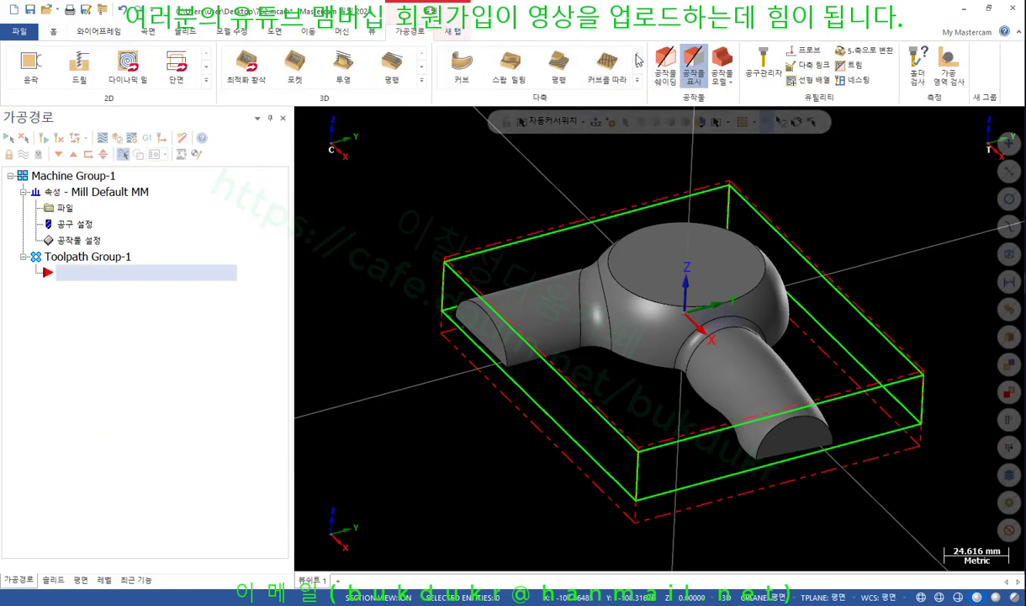
left_click(664, 65)
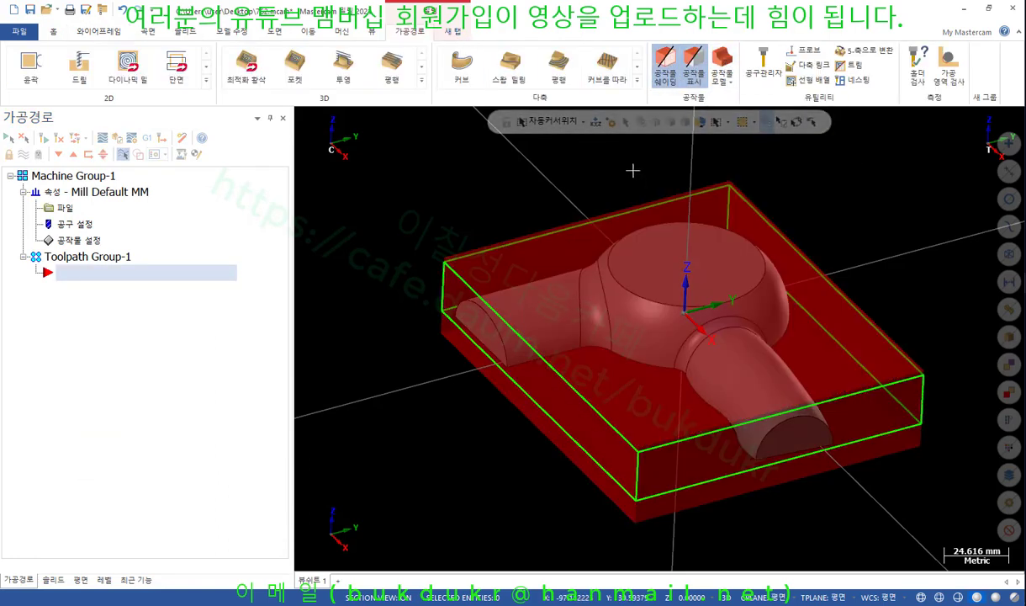
right_click(449, 193)
left_click(490, 278)
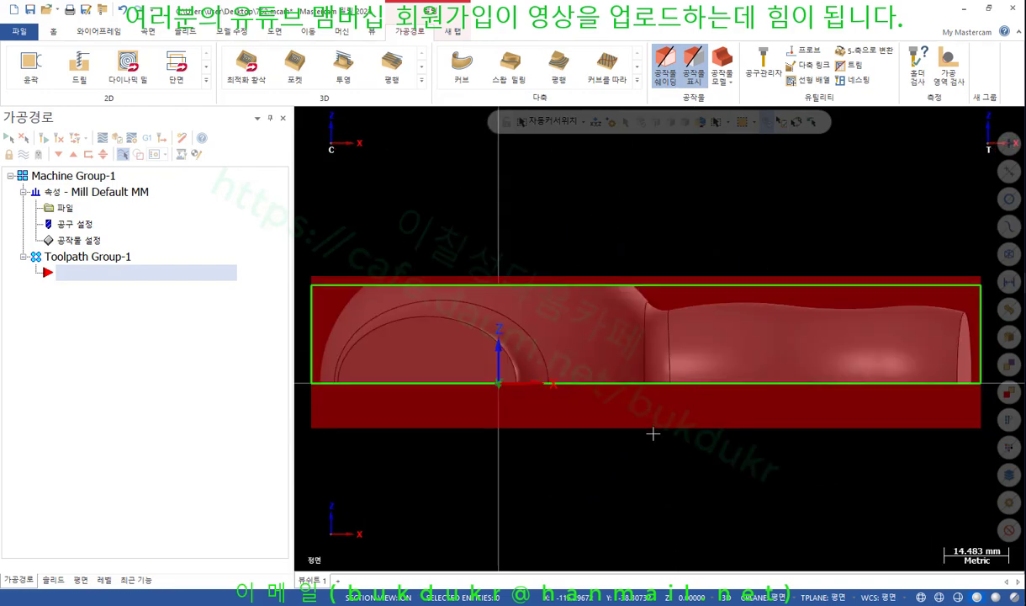
Check the stock around the part from the top, then turn off the stock shading in isometric view
right_click(753, 172)
left_click(791, 243)
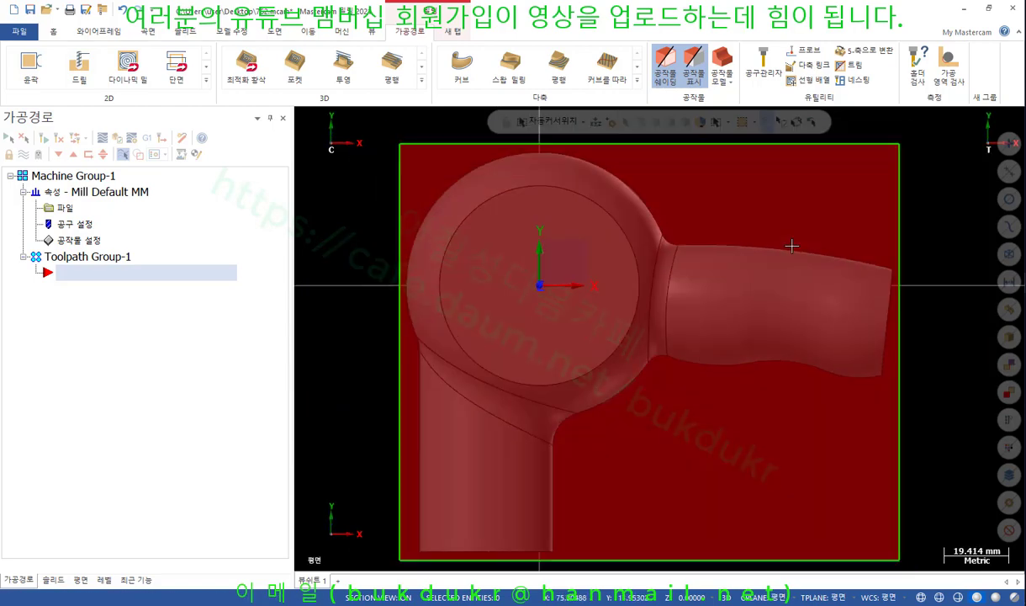
scroll(542, 288, "down", 1)
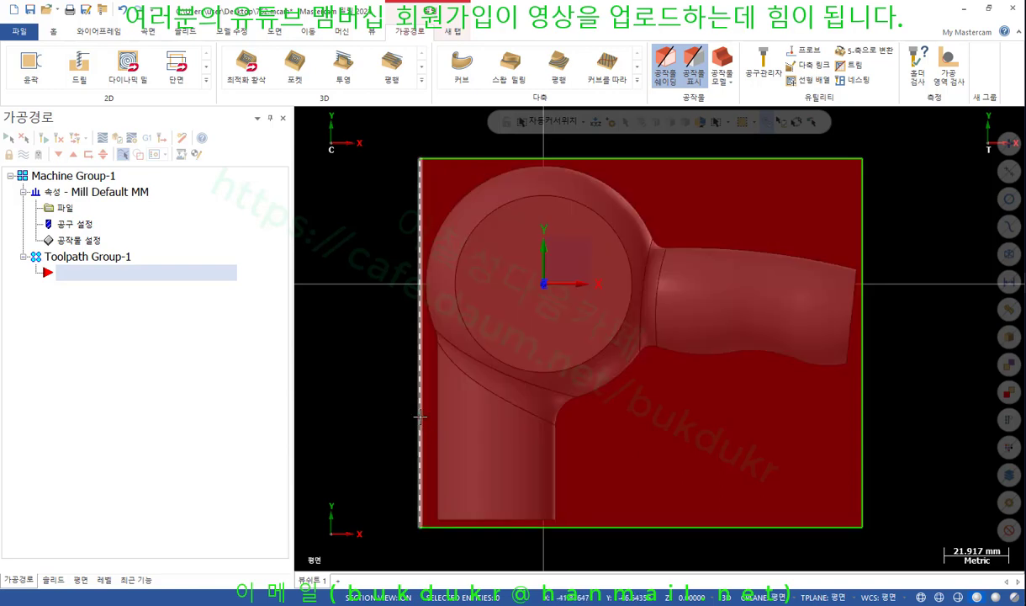
right_click(918, 155)
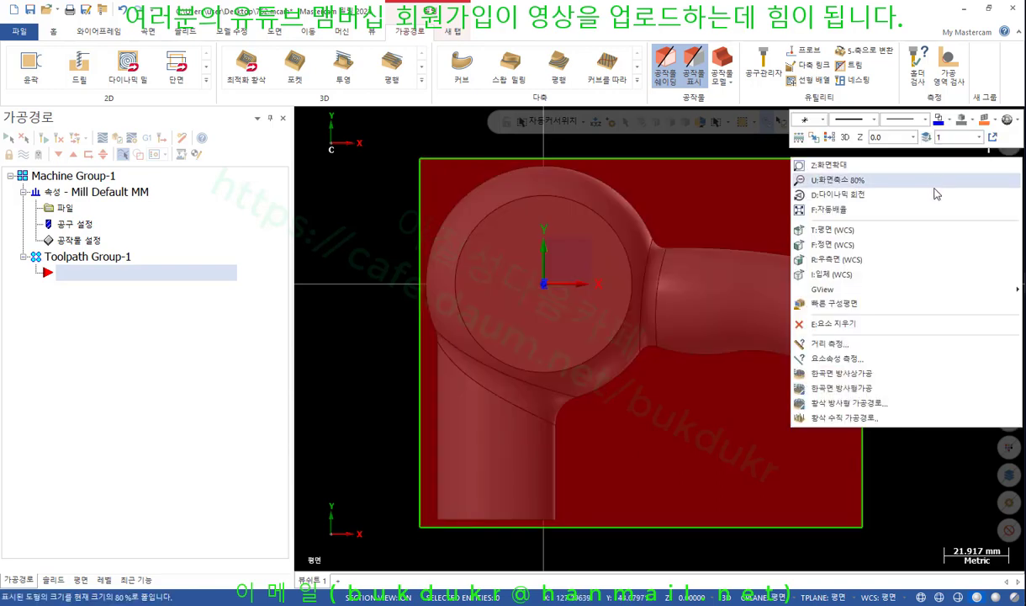
left_click(898, 274)
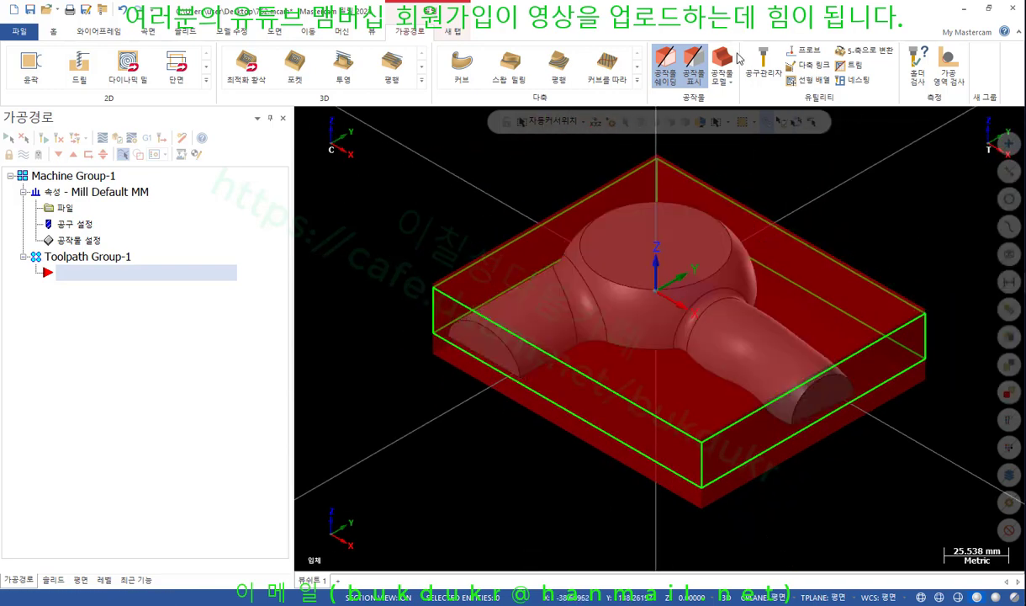
left_click(664, 67)
scroll(867, 174, "up", 1)
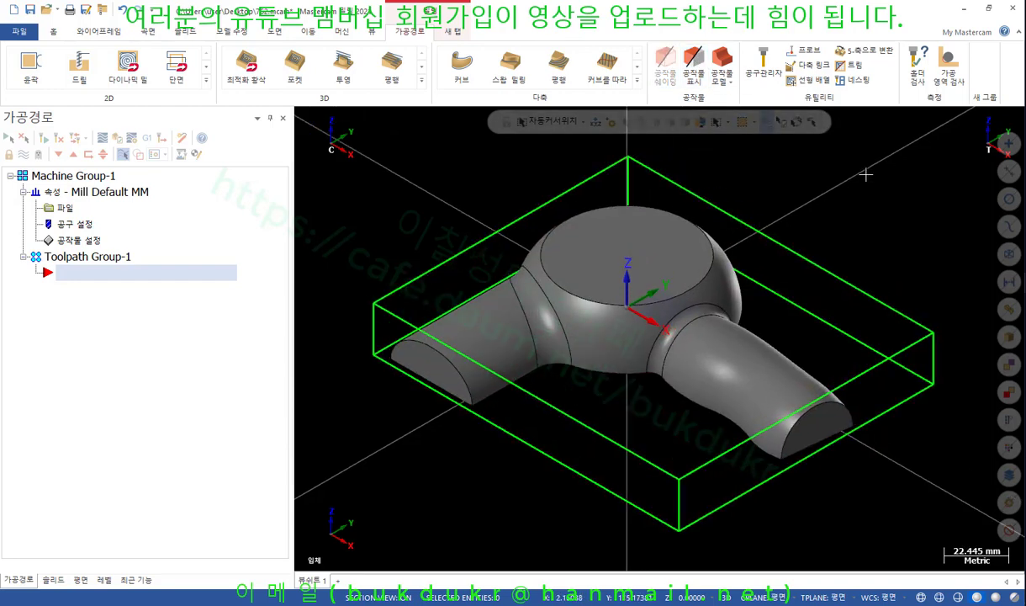
scroll(866, 174, "down", 1)
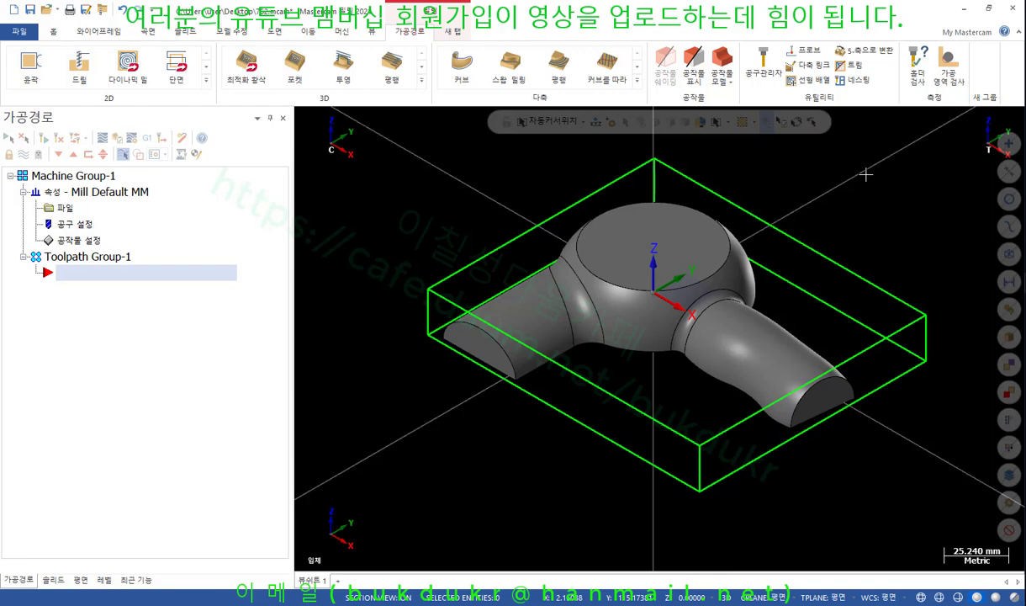
Delete all bounding-box edges except the four that form the rectangle at the top of the part
left_click(626, 173)
left_click(682, 174)
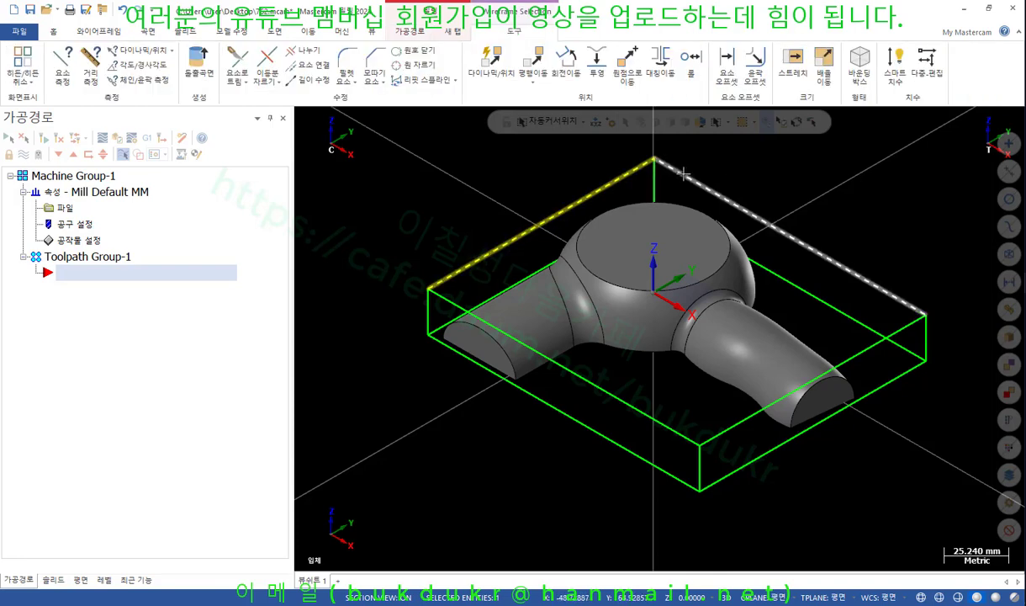
left_click(866, 343)
left_click(617, 397)
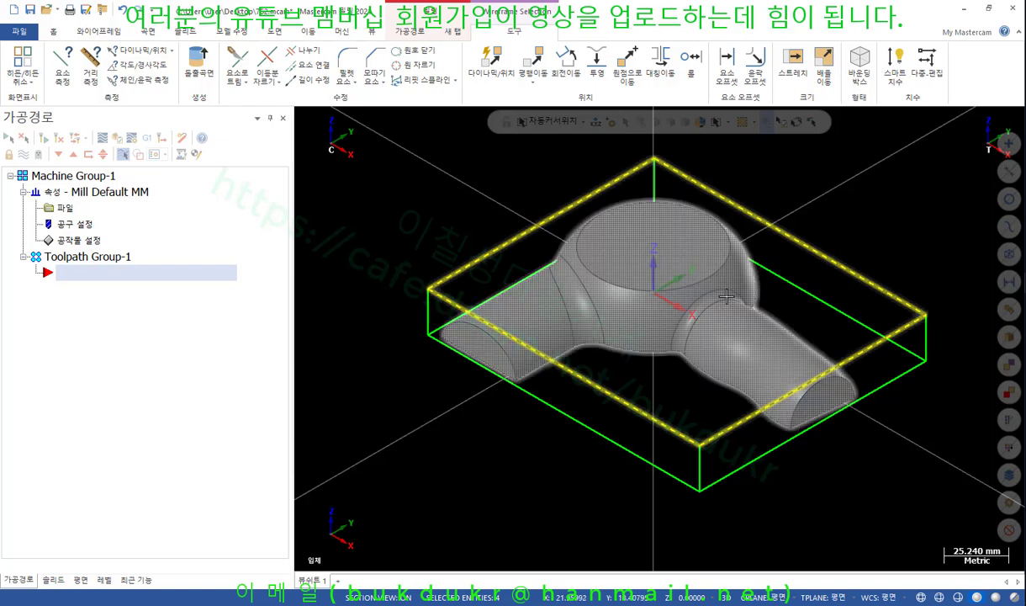
left_click(696, 303)
left_click(796, 122)
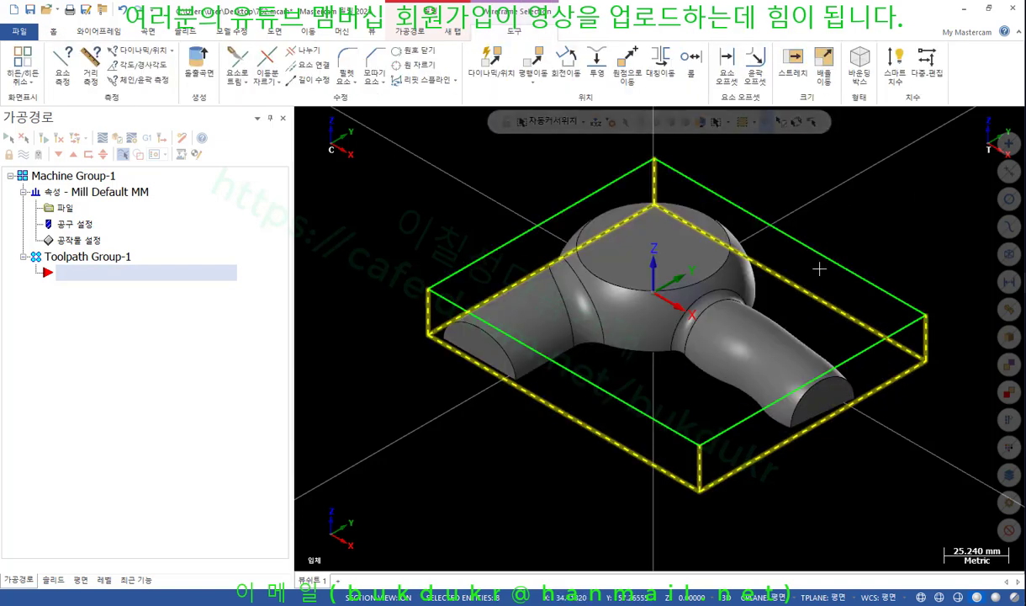
scroll(827, 263, "down", 1)
key("Delete")
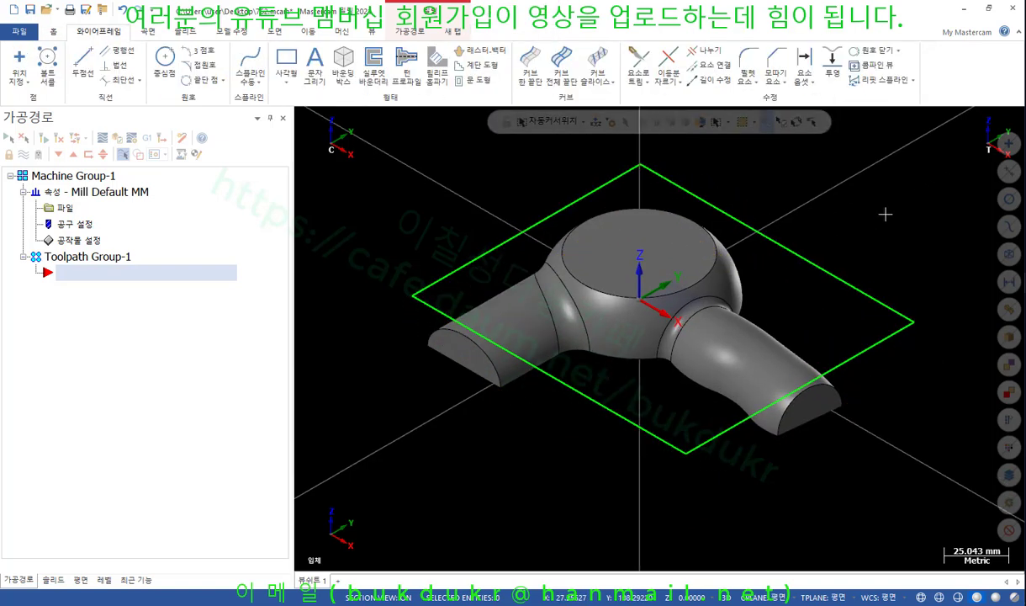
Create a 3D high-speed area roughing toolpath with 0.5 wall stock and 0.5 floor stock on the machining geometry
scroll(870, 173, "up", 2)
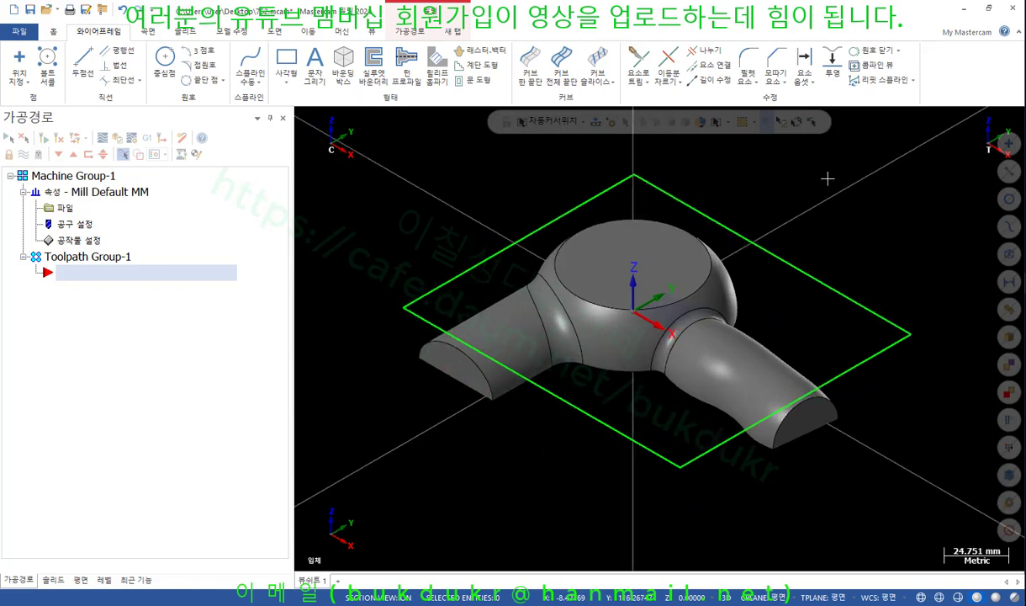
scroll(829, 169, "up", 1)
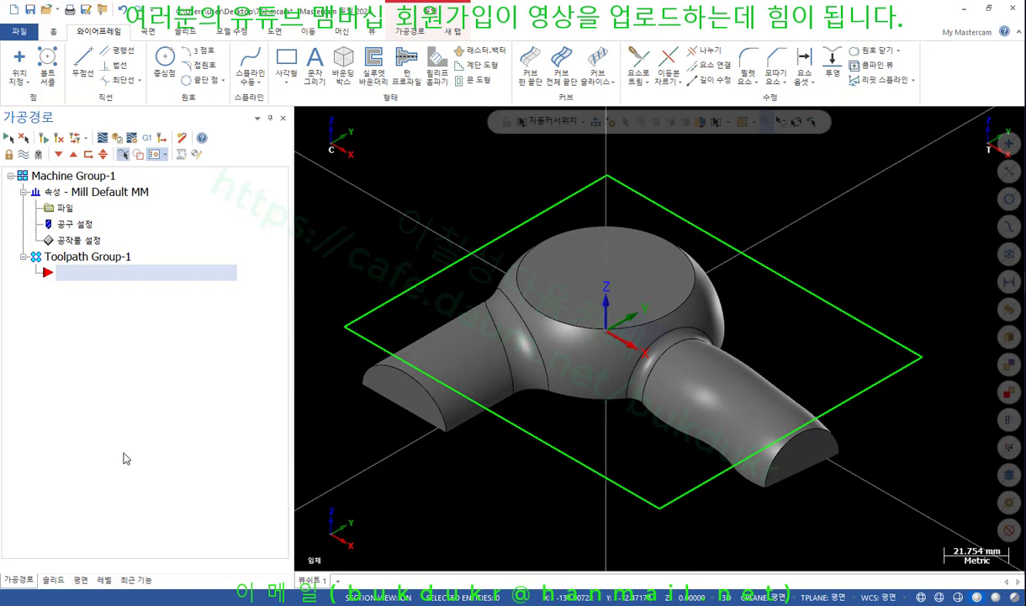
scroll(822, 179, "down", 2)
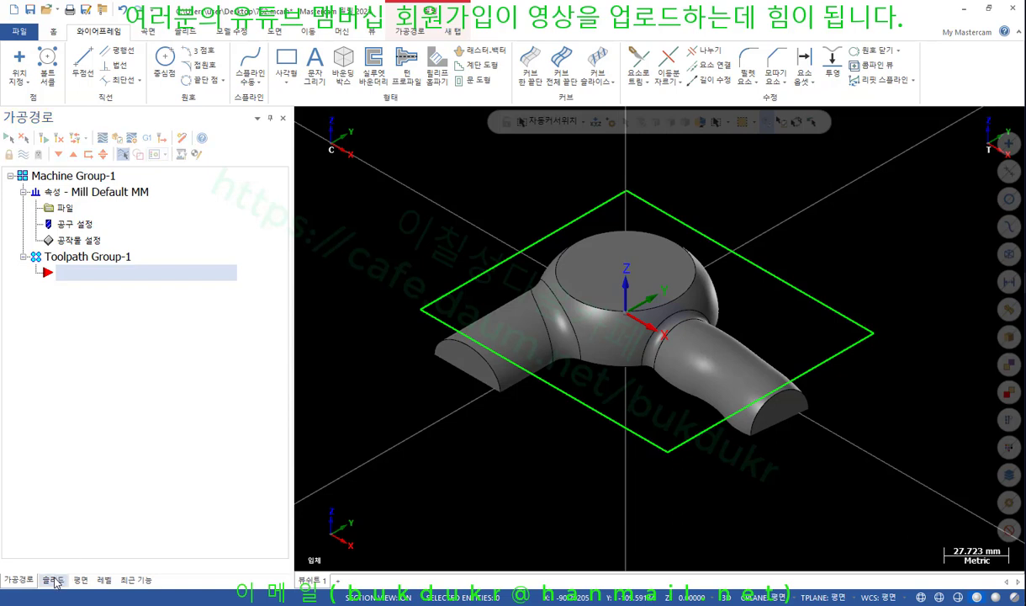
left_click(410, 32)
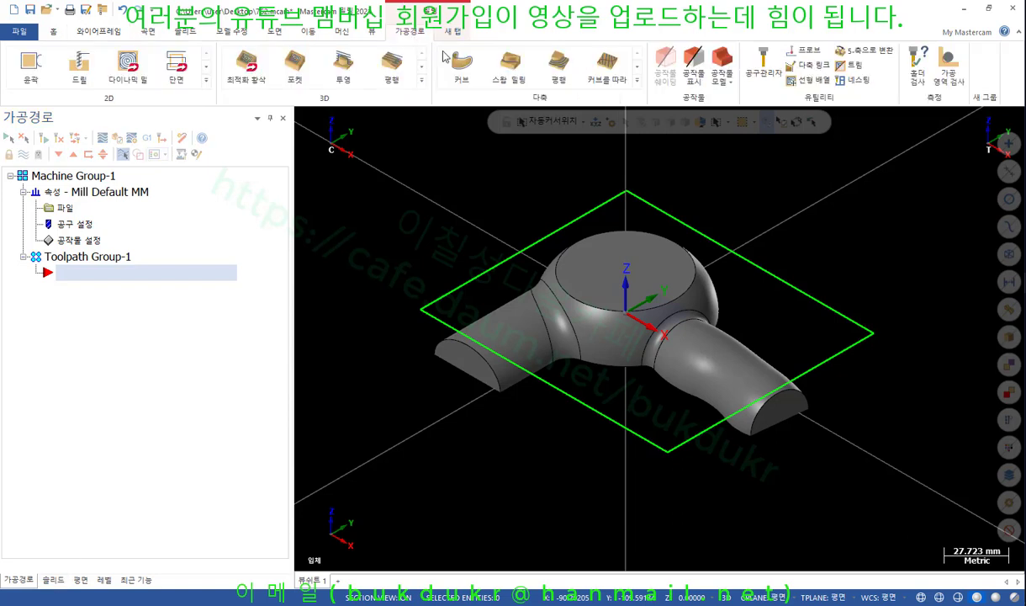
left_click(421, 81)
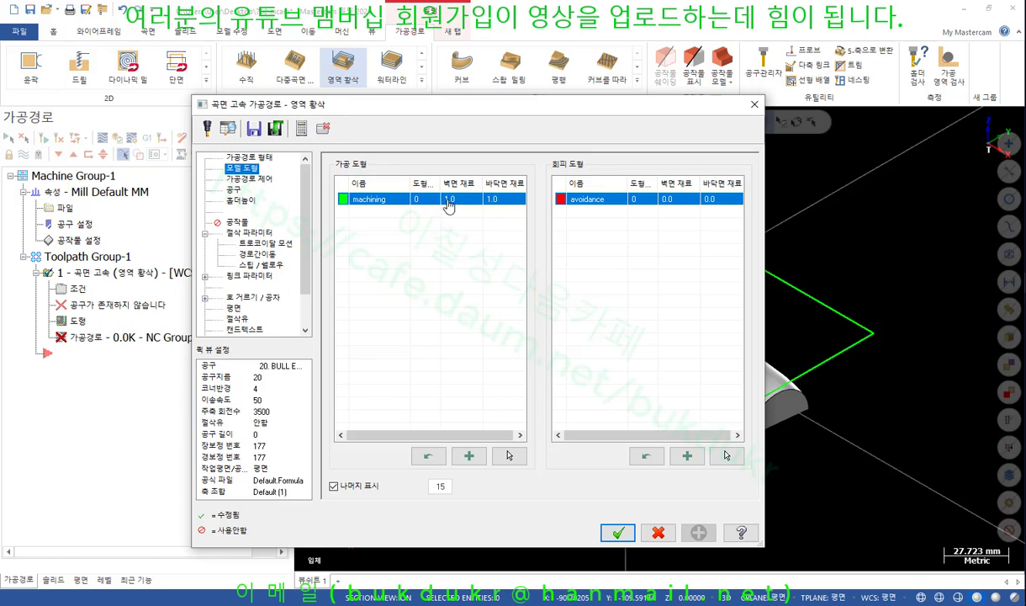
double_click(448, 202)
type("0.5")
key("Return")
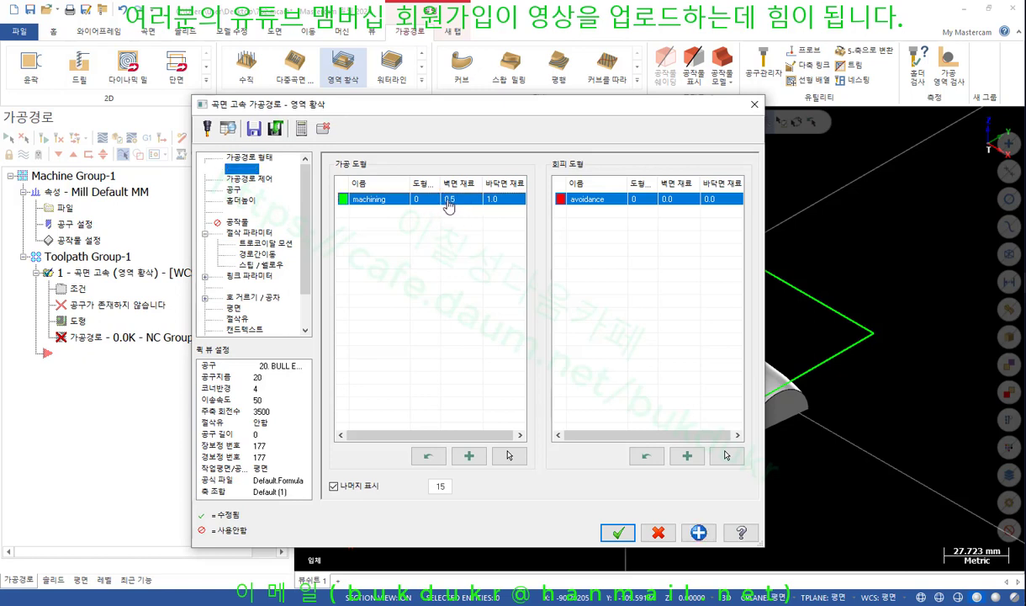
double_click(494, 202)
type("0.5")
Assign all faces of the hair-dryer solid as the machining geometry of the area roughing toolpath
left_click(508, 455)
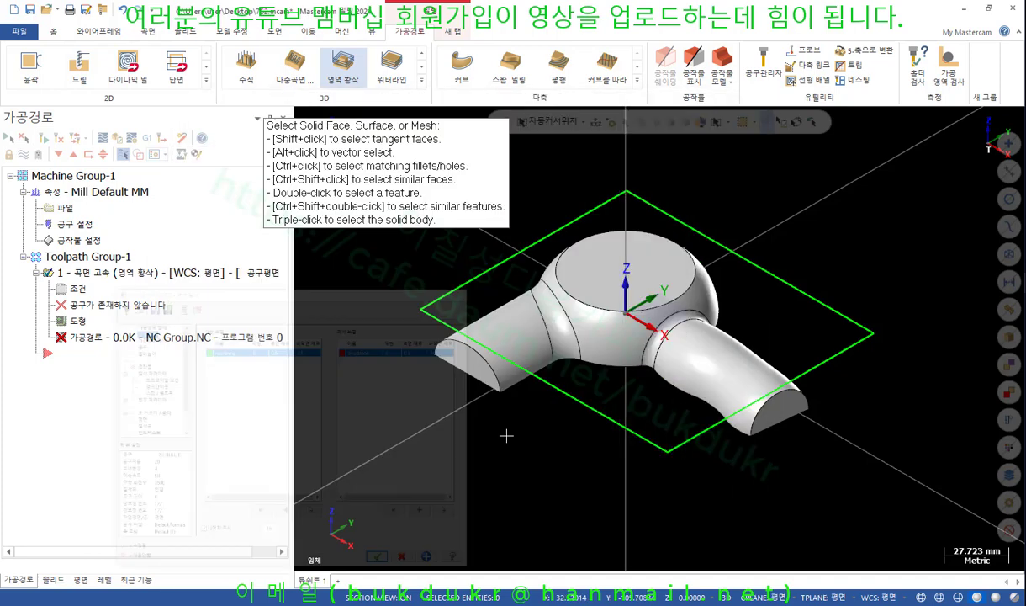
scroll(698, 413, "down", 4)
left_click_drag(861, 482, 427, 252)
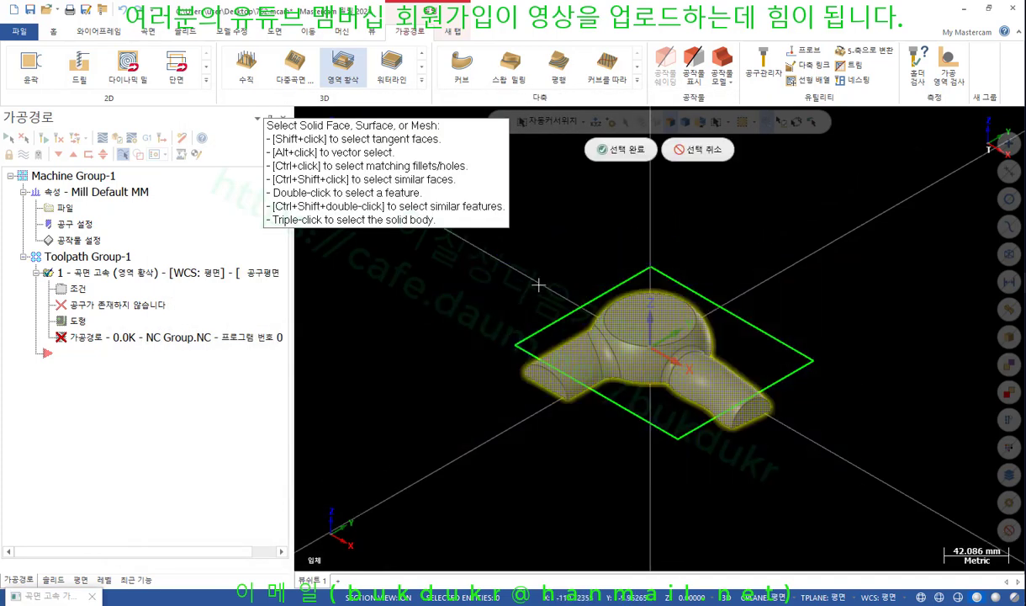
left_click(623, 150)
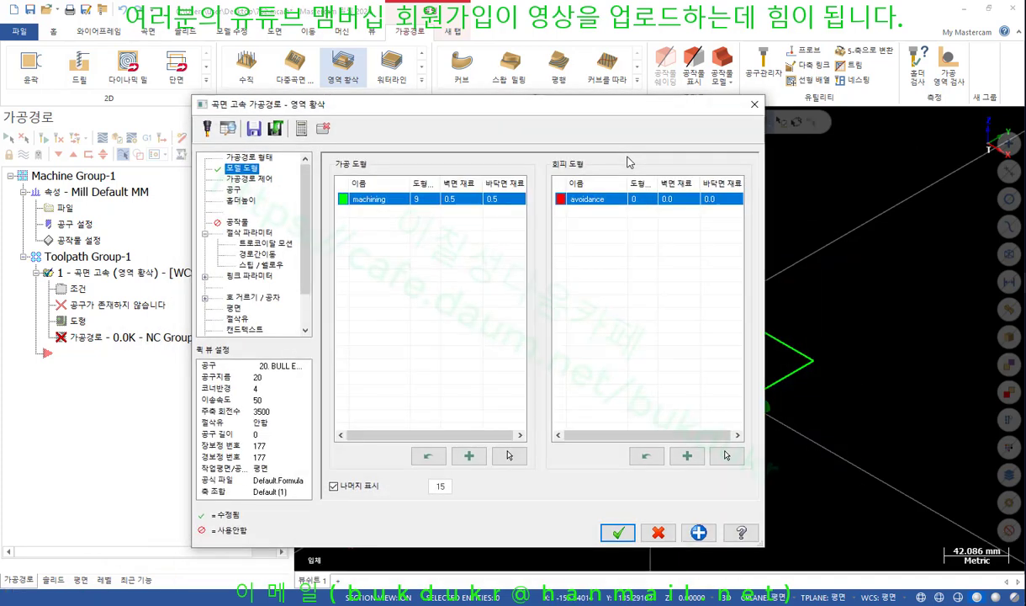
Chain the green rectangle around the part as the wireframe containment boundary in the toolpath control settings
left_click(250, 180)
left_click(455, 185)
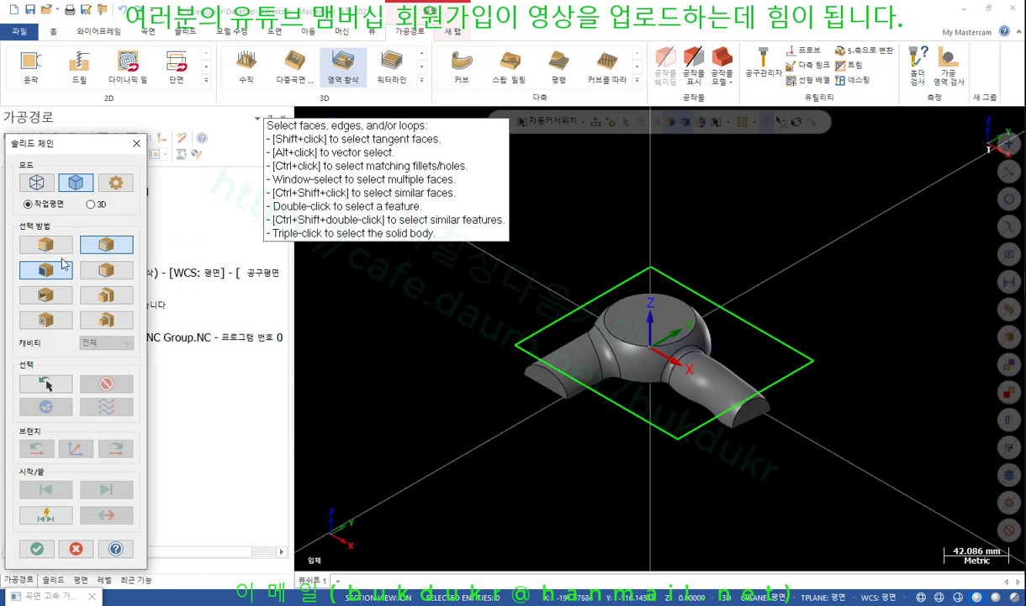
left_click(36, 182)
left_click(547, 327)
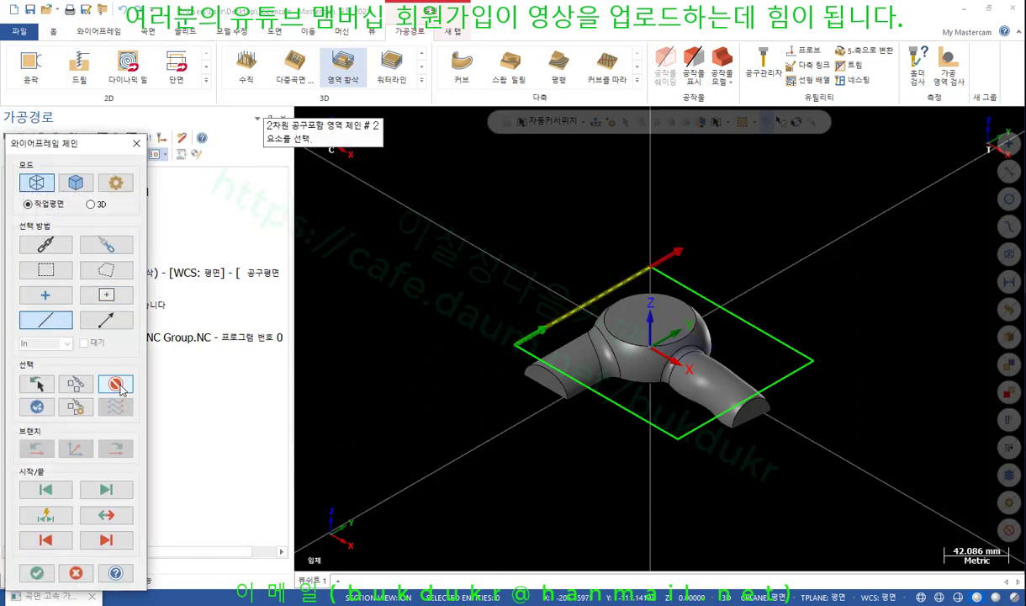
left_click(116, 384)
left_click(510, 313)
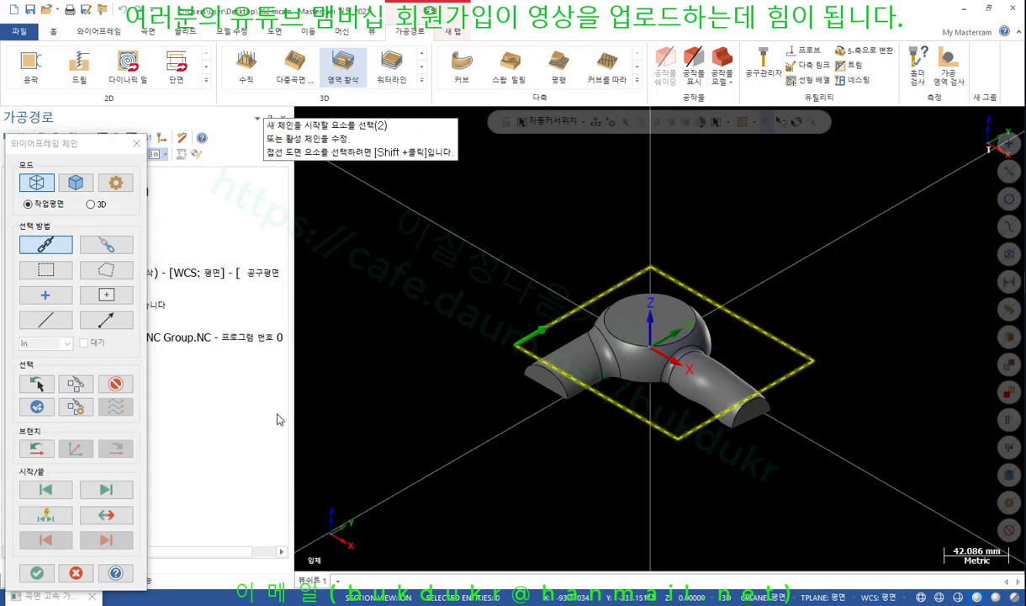
left_click(36, 572)
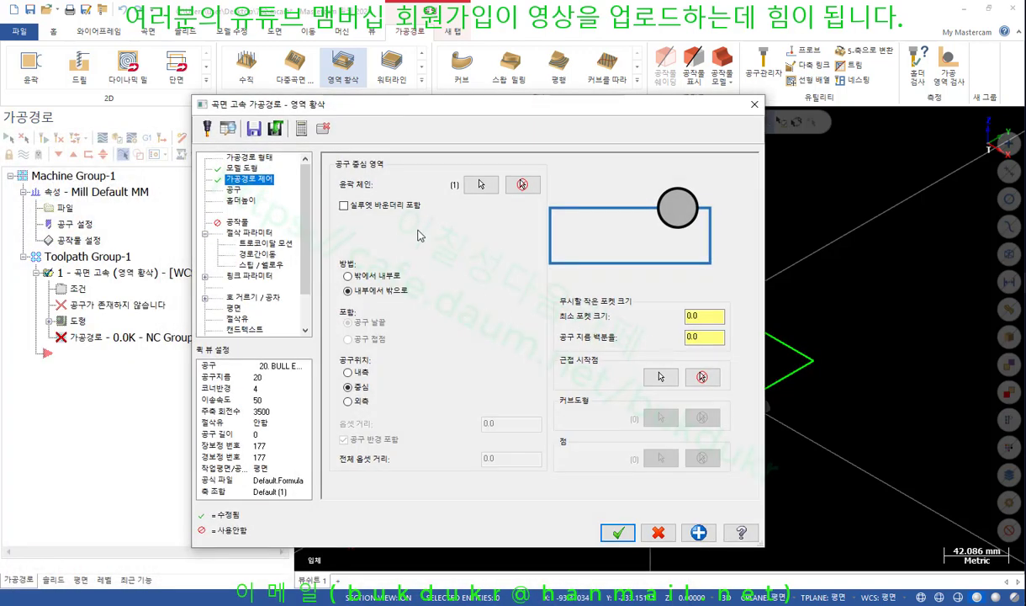
Set the roughing method to outside-in (밖에서 내부로) and the tool position to center (중심)
left_click(347, 276)
left_click(363, 404)
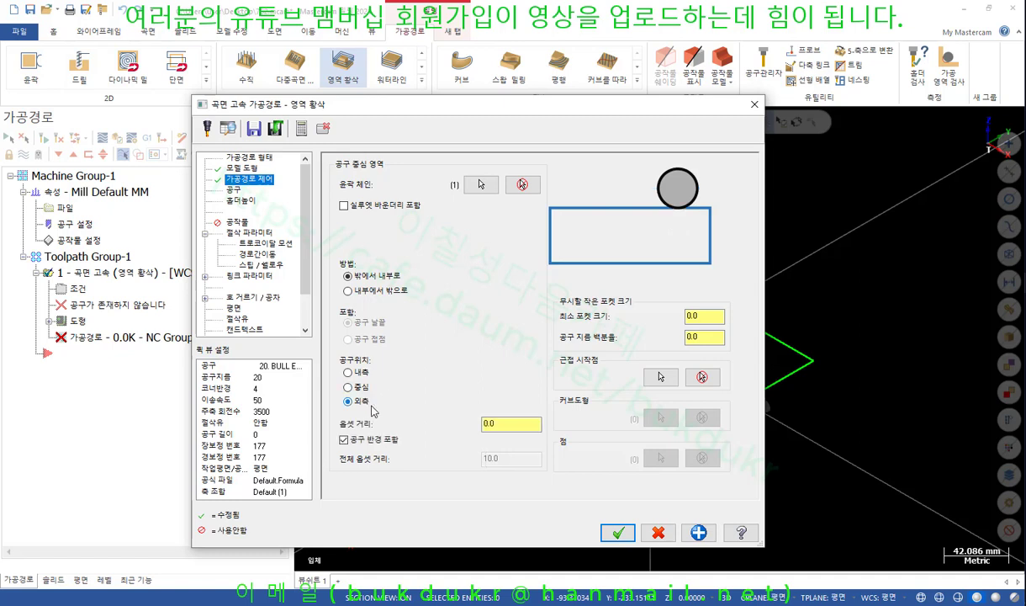
left_click(347, 386)
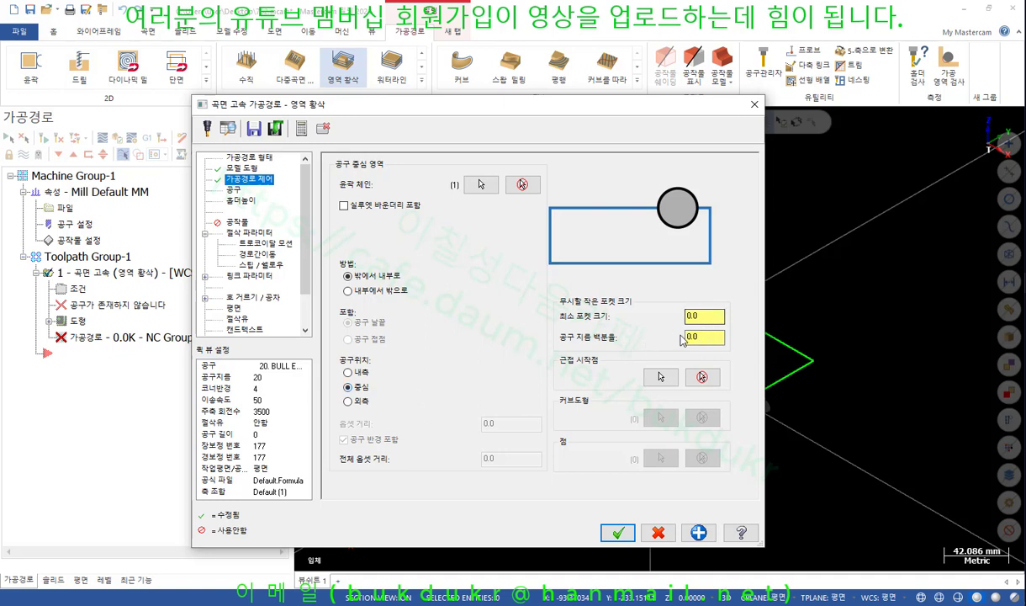
Filter the tool library to flat end mills and choose the 16 mm flat end mill for the roughing toolpath
key("Down")
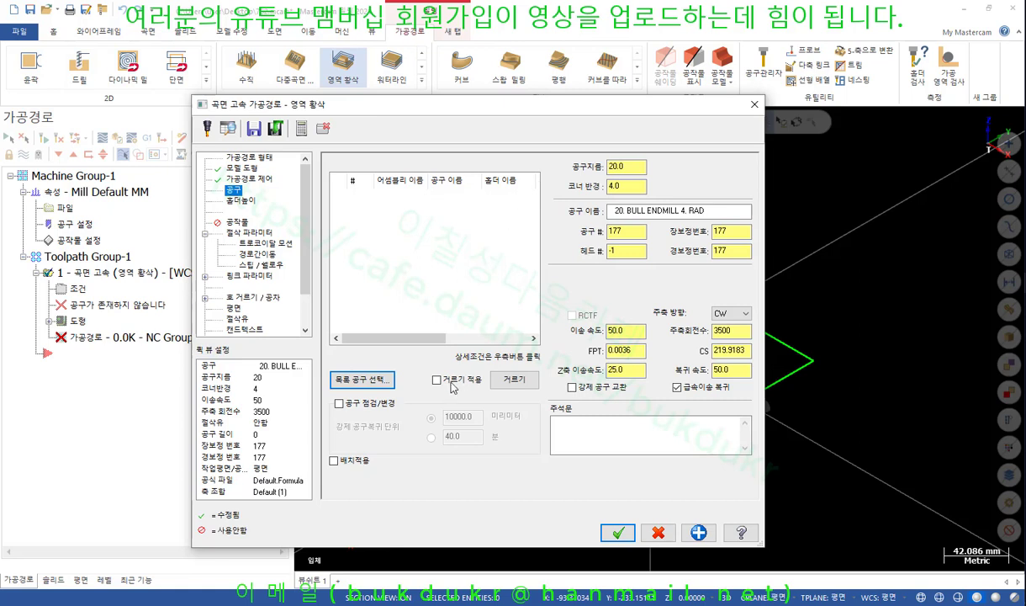
left_click(386, 384)
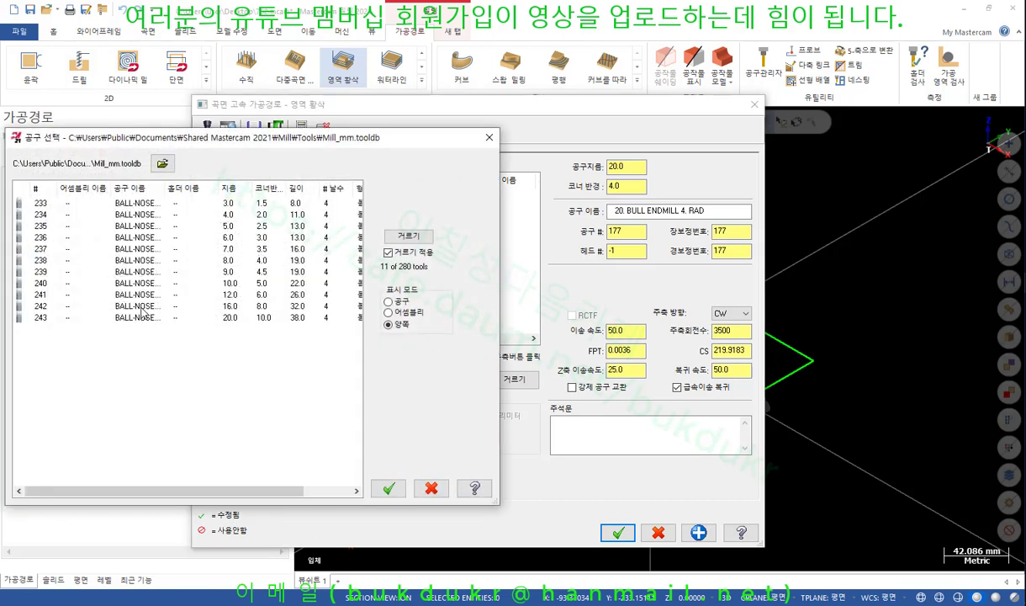
left_click(408, 235)
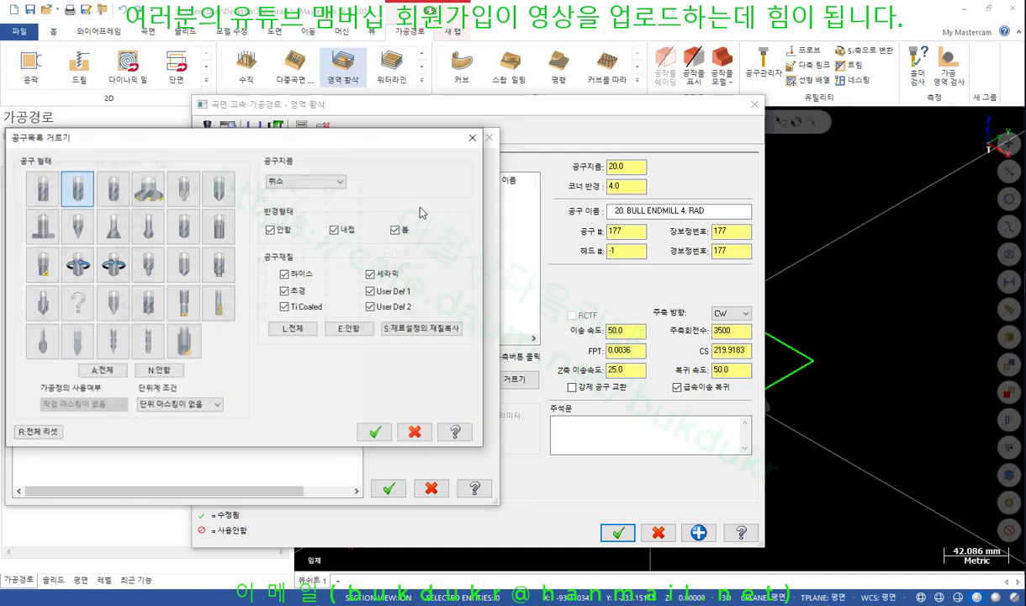
left_click(37, 195)
left_click(288, 180)
left_click(293, 180)
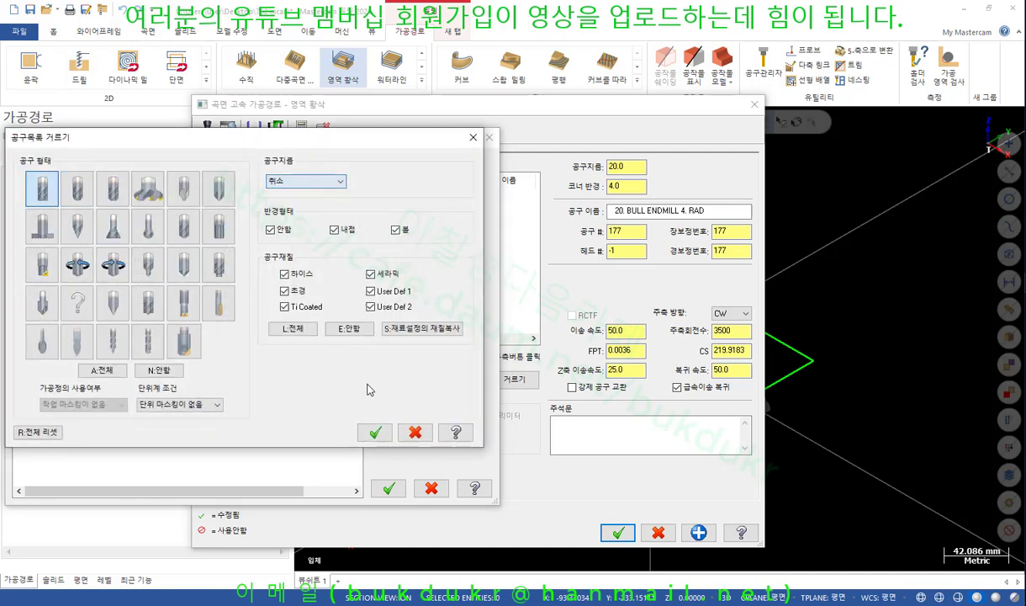
left_click(375, 431)
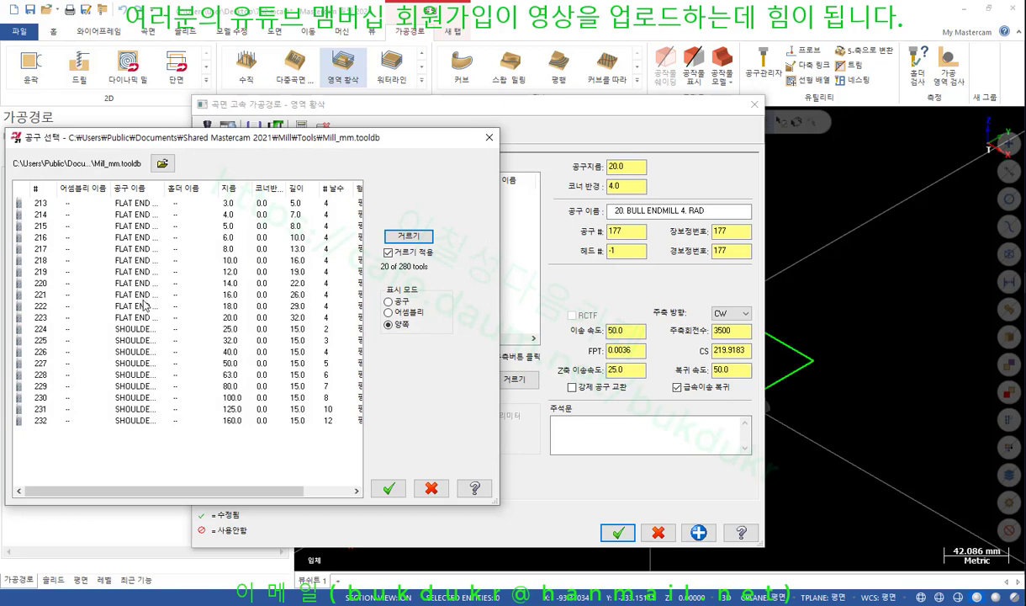
double_click(202, 294)
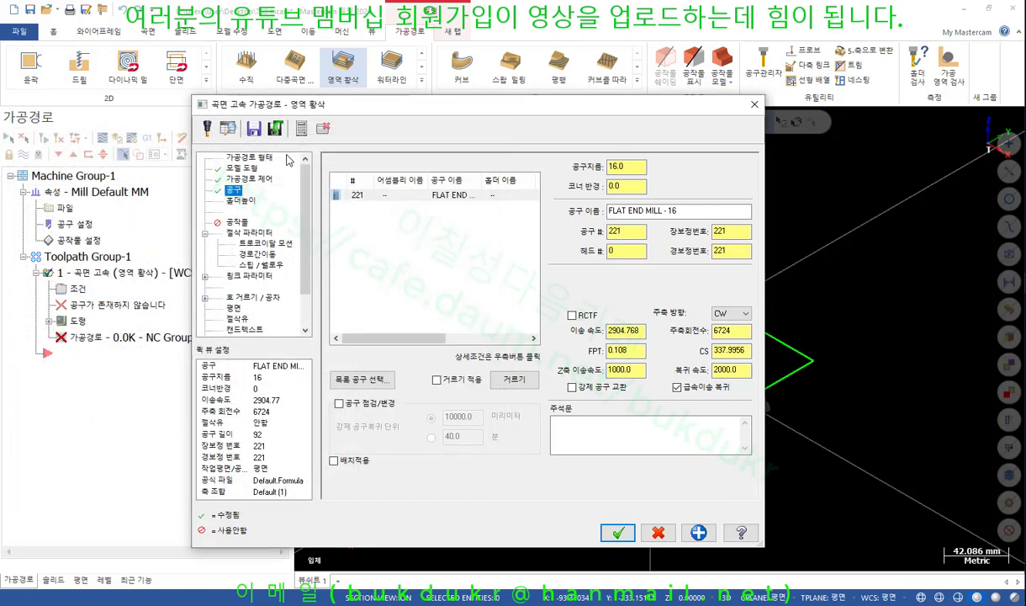
Set the stepdown (스텝방법) to 5 in the cut parameters and enable added cuts (절삭 추가)
left_click(243, 201)
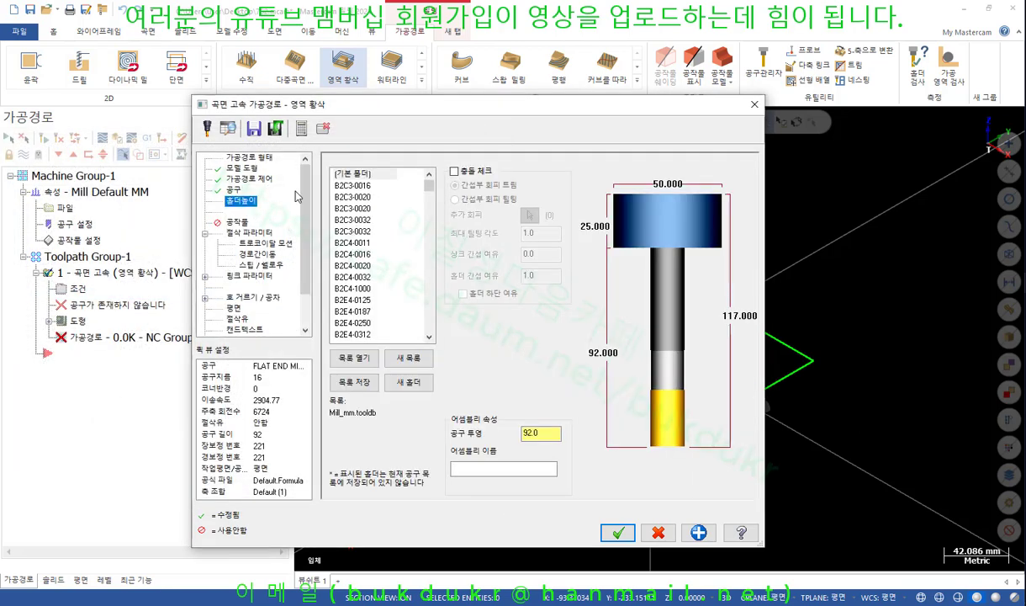
left_click(249, 232)
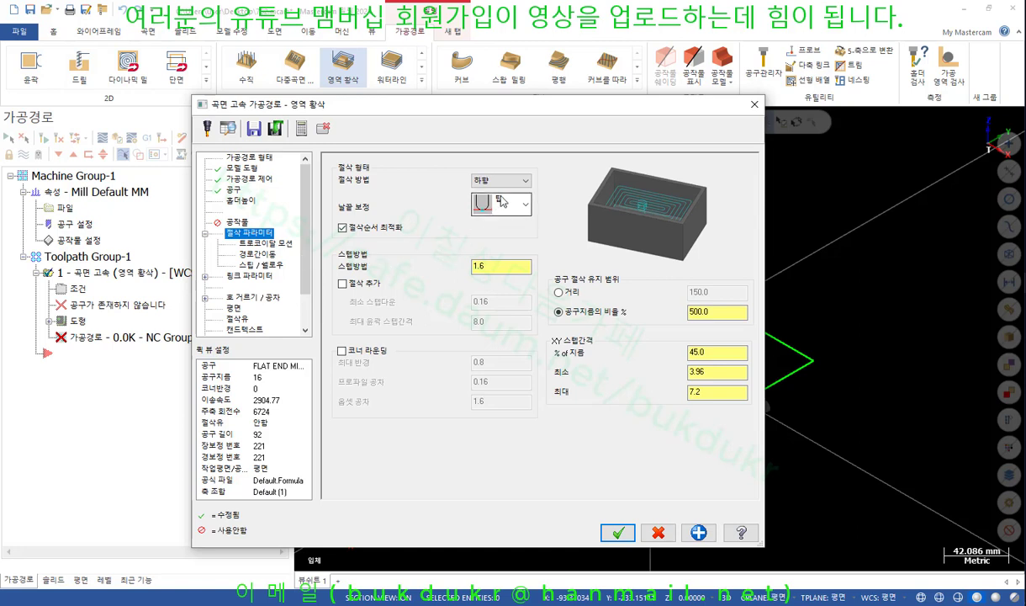
left_click(522, 181)
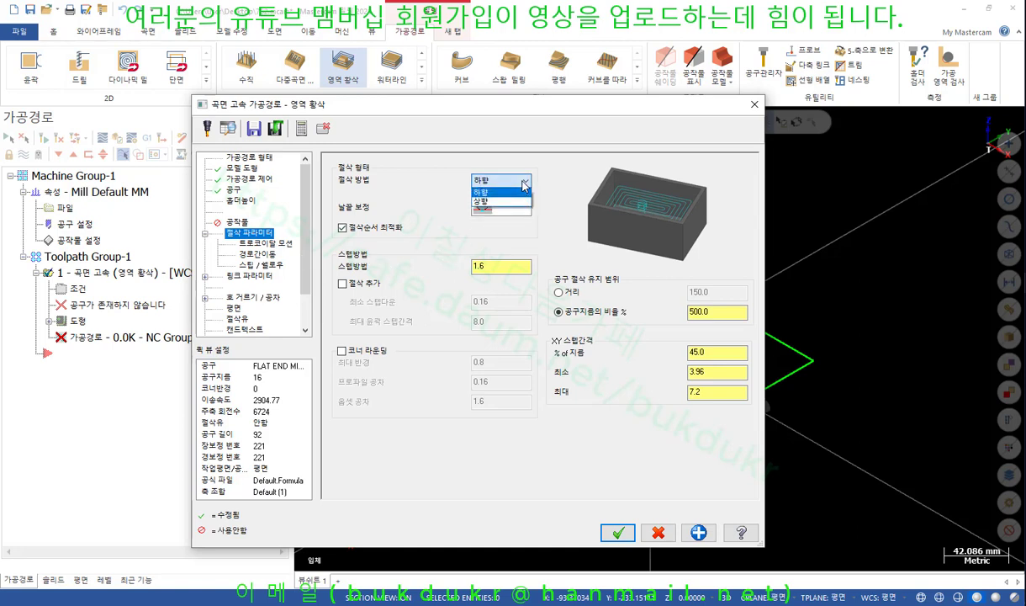
left_click(524, 184)
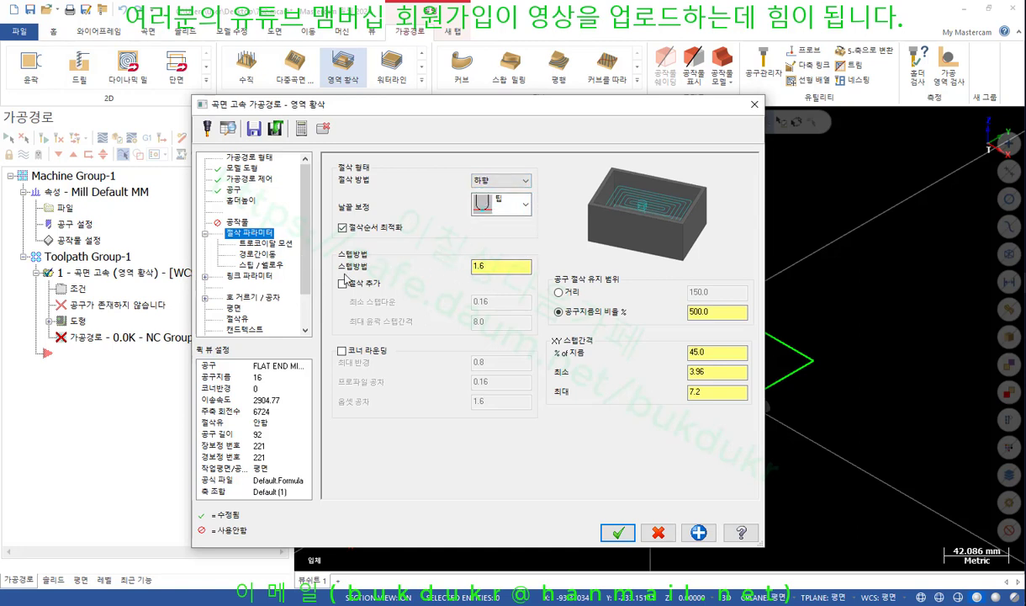
left_click(500, 267)
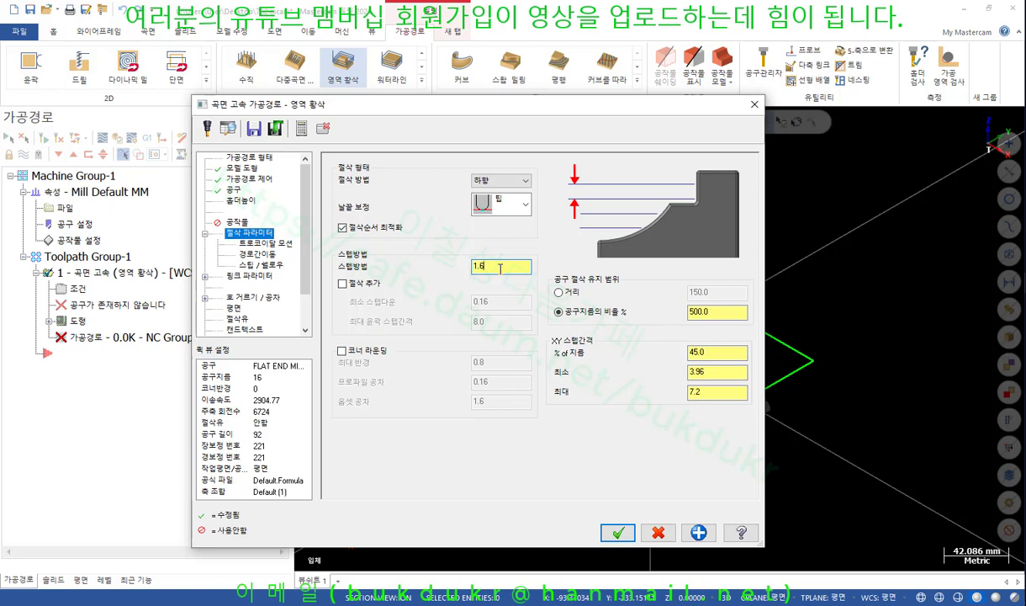
left_click(346, 285)
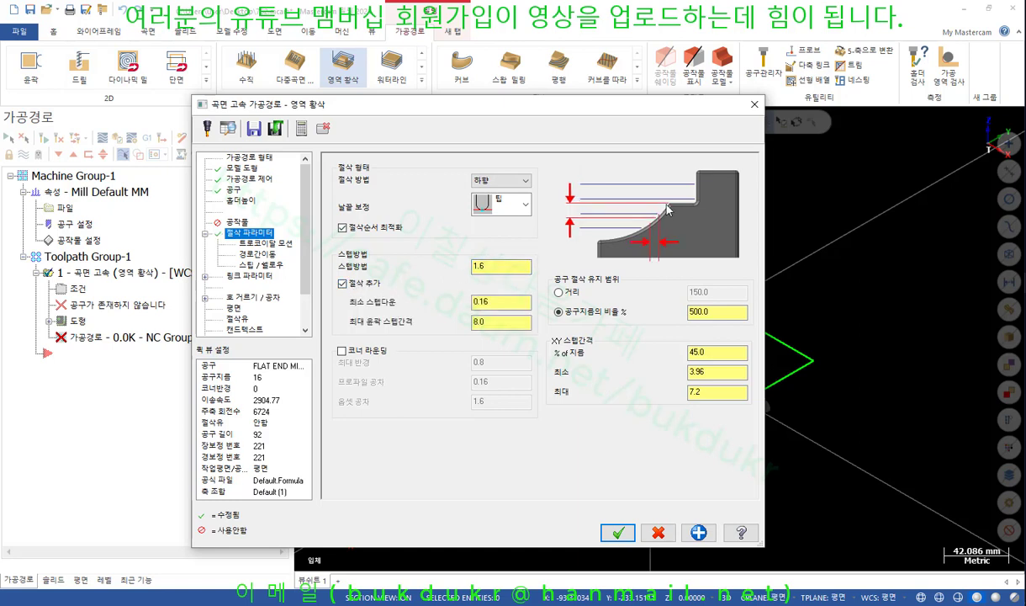
left_click_drag(521, 264, 409, 272)
type("5")
Set the added cuts' minimum stepdown to 0.5 and maximum profile stepover to 5
double_click(506, 303)
type("0.5")
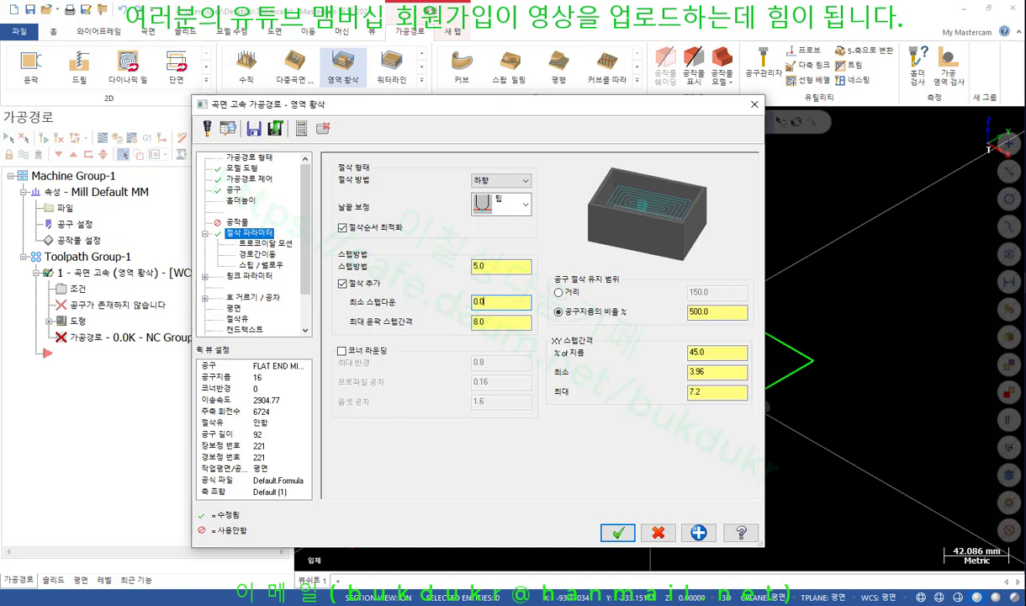
left_click(515, 326)
left_click_drag(508, 327, 424, 334)
type("5")
left_click(722, 352)
Set the 16 mm flat end mill's tool number and its length and diameter offset numbers to 1
left_click(266, 244)
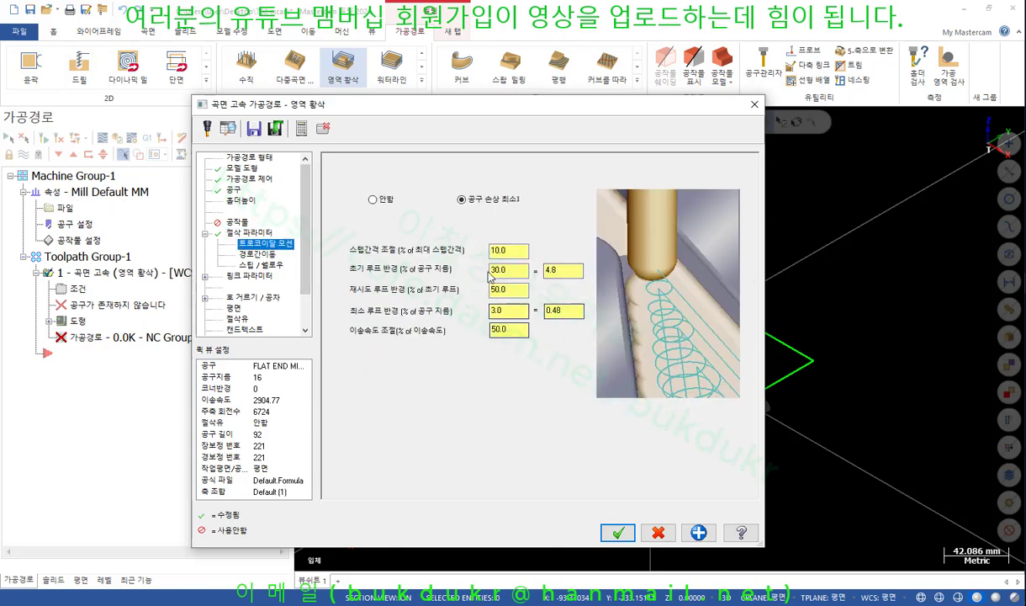
left_click(256, 253)
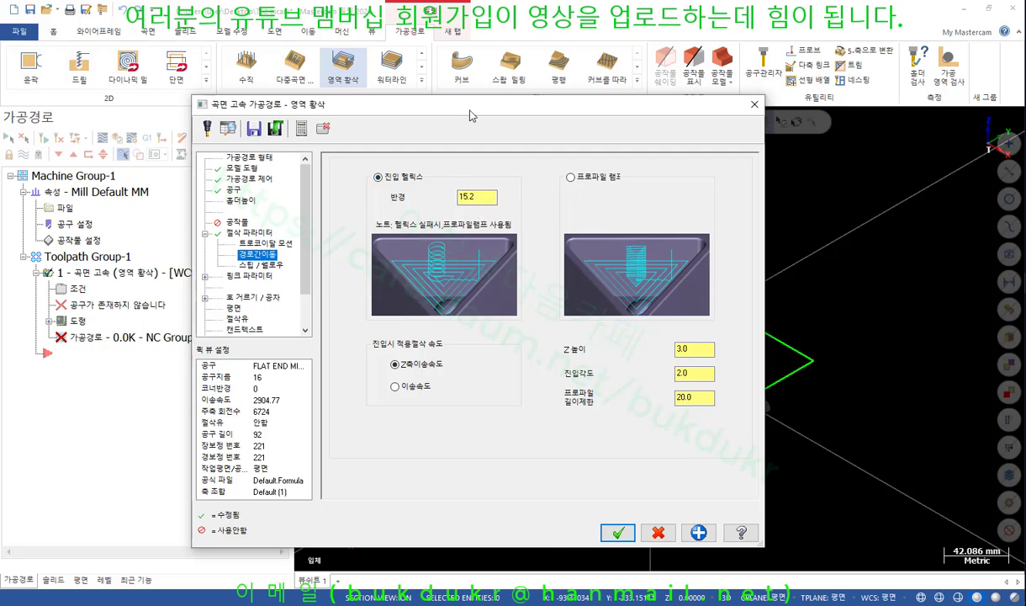
left_click(236, 191)
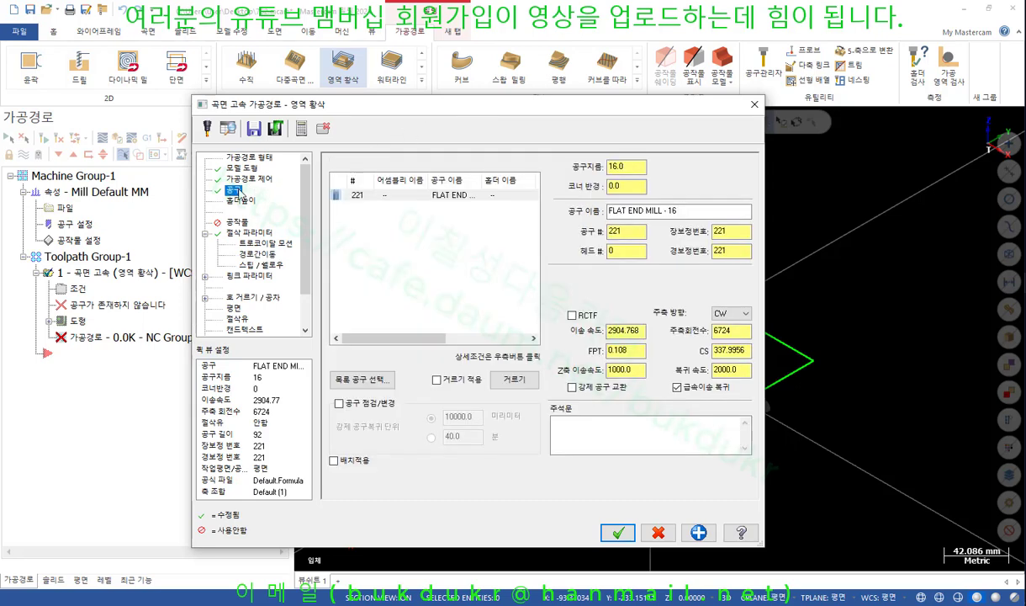
double_click(635, 233)
type("1")
key("Tab")
key("Tab")
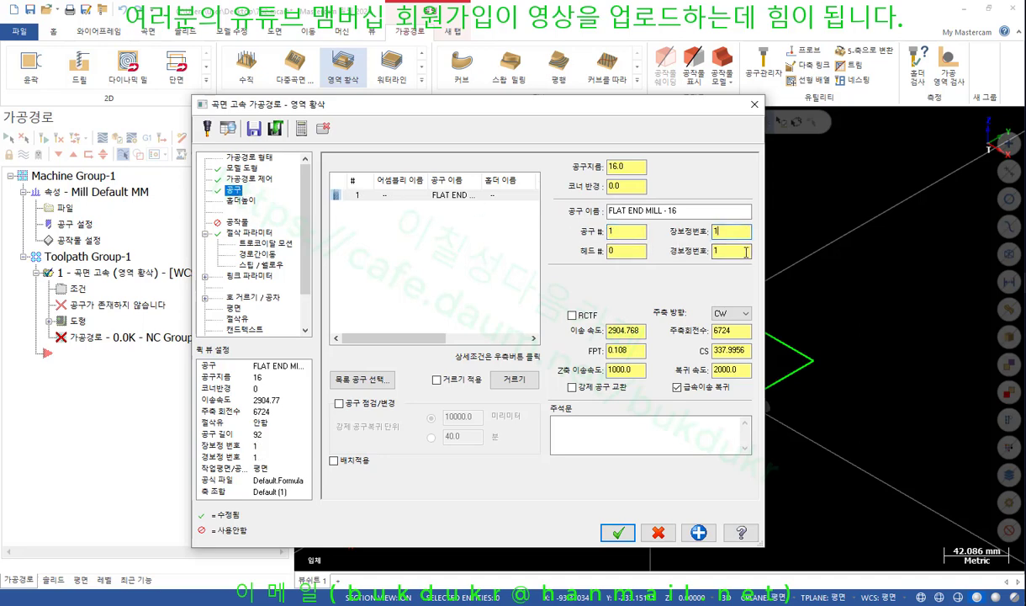
Set the entry helix radius (진입 헬릭스 반경) to 7 in the transition settings
left_click(263, 243)
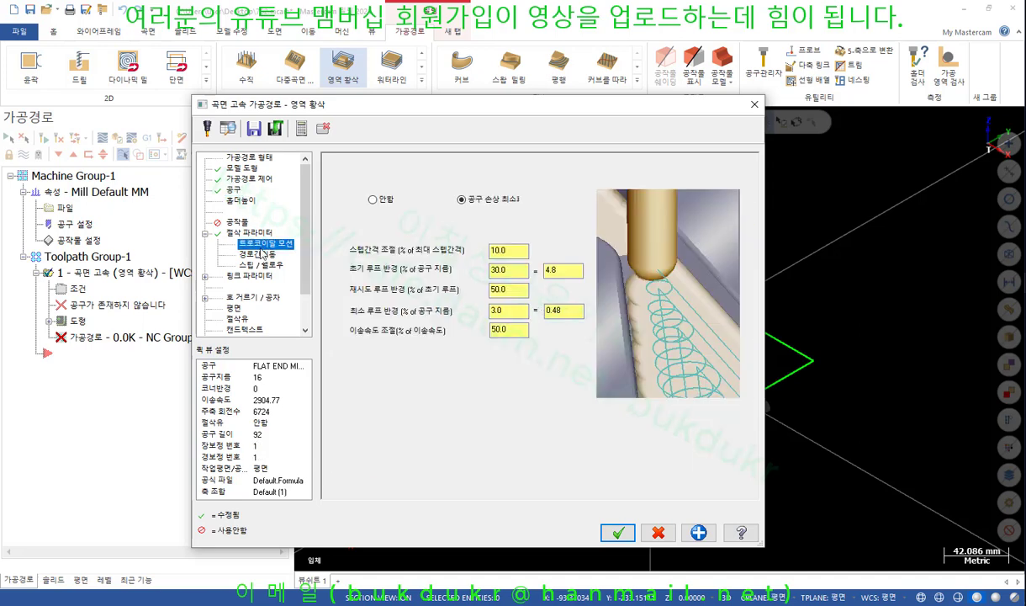
left_click(260, 254)
left_click_drag(491, 196, 422, 204)
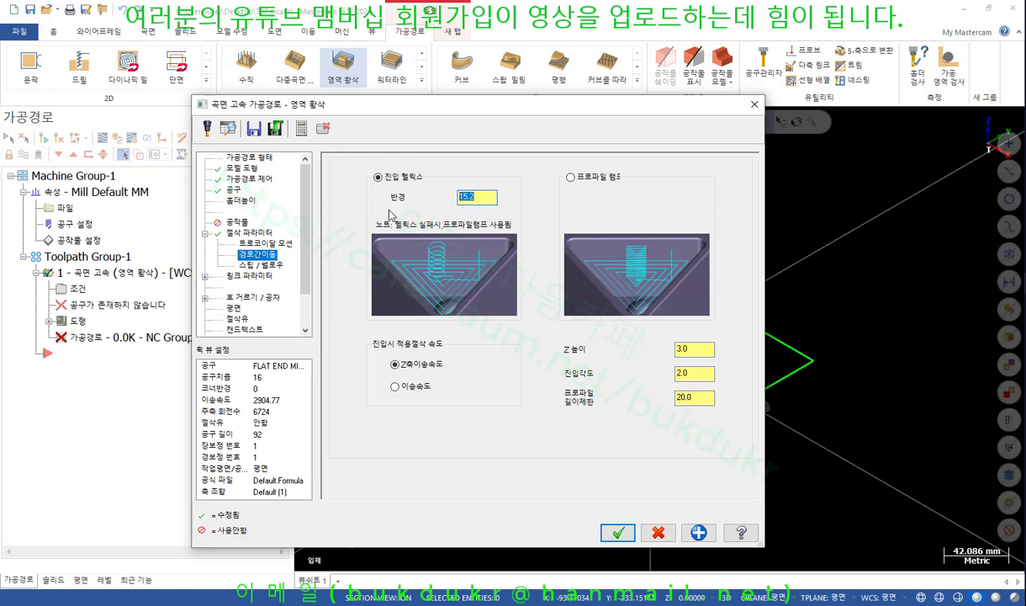
type("7")
Detect the part's Z depth limits in the steep/shallow settings and set the minimum depth to 24
left_click(255, 264)
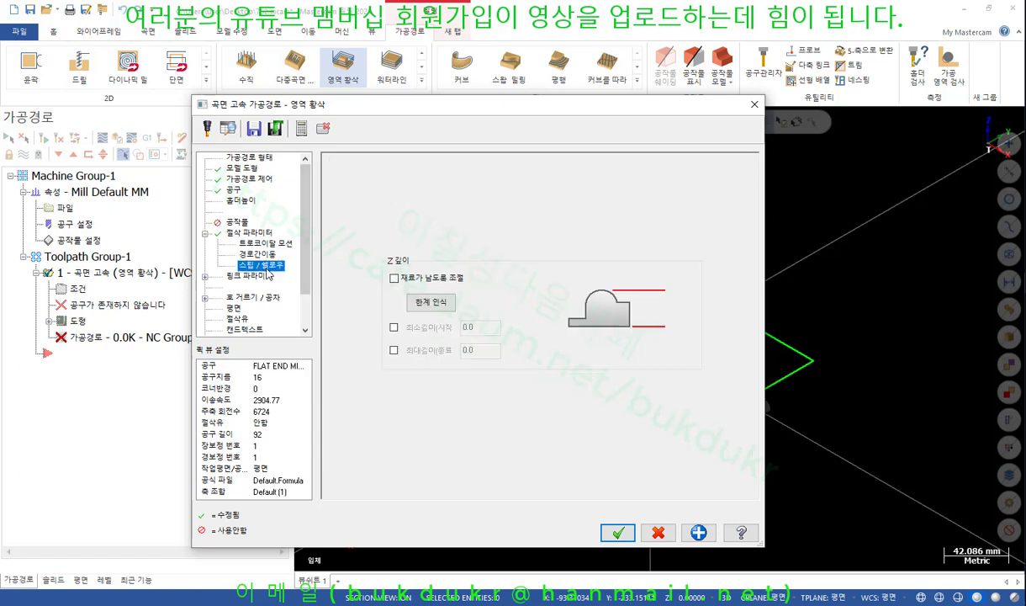
left_click(428, 301)
left_click(489, 351)
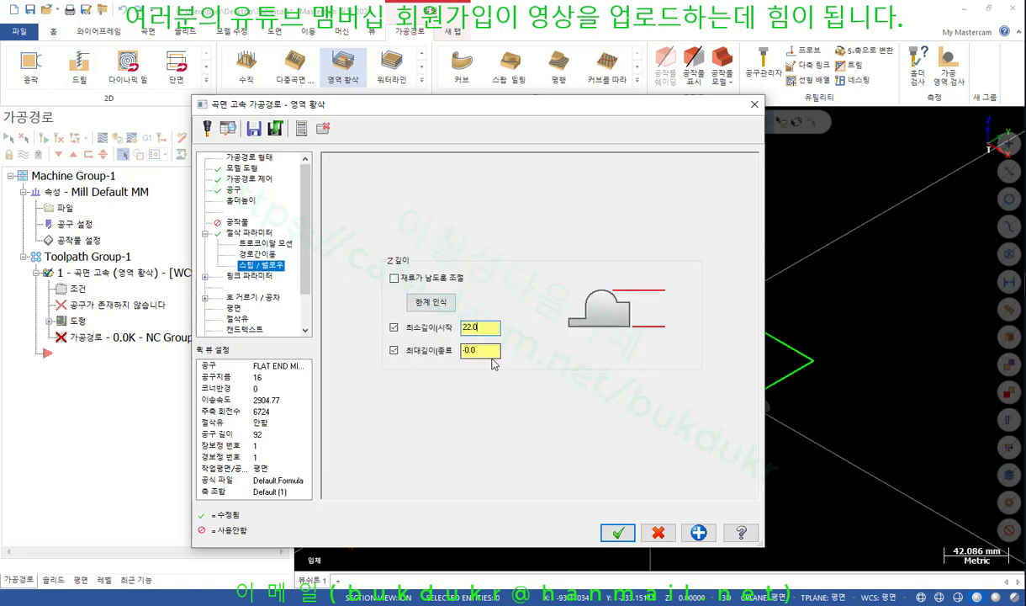
left_click_drag(485, 329, 447, 329)
type("24")
left_click(394, 277)
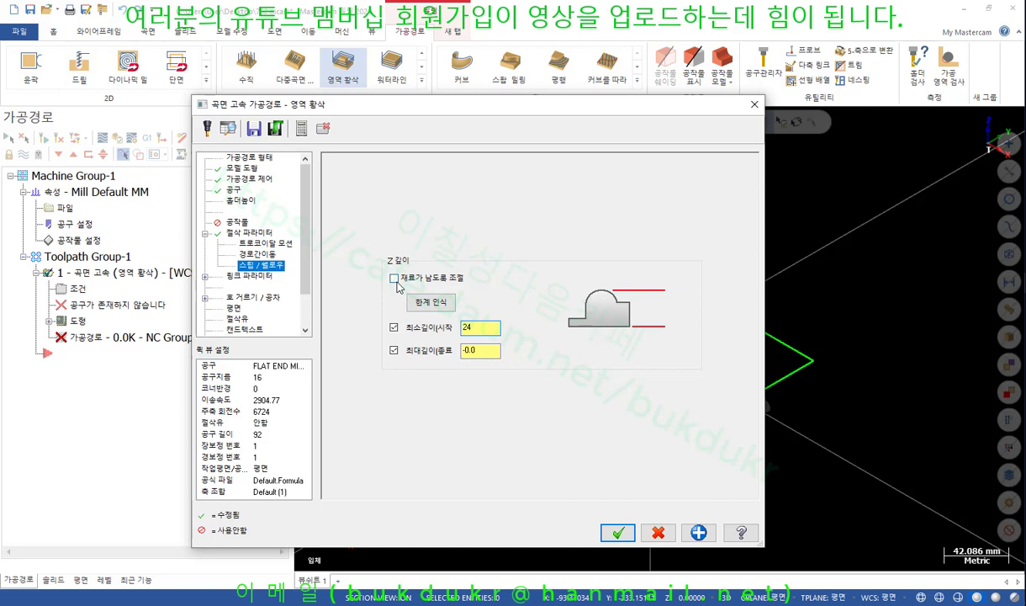
Set the horizontal arc entry (수평 호 진입) to 2 in the linking parameters and generate the area roughing toolpath
left_click(250, 276)
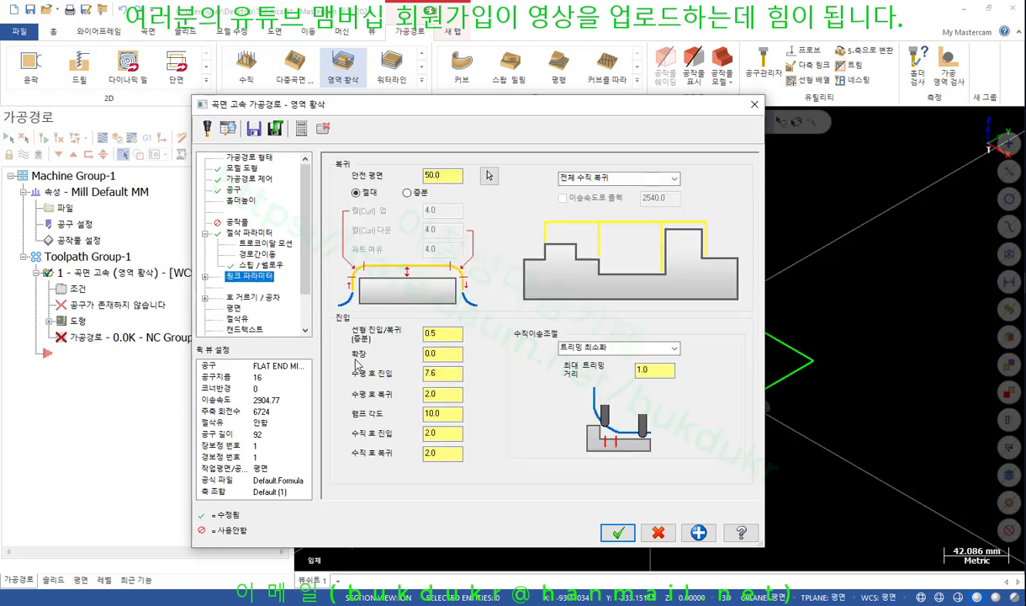
double_click(450, 373)
type("2")
left_click(450, 394)
left_click(449, 333)
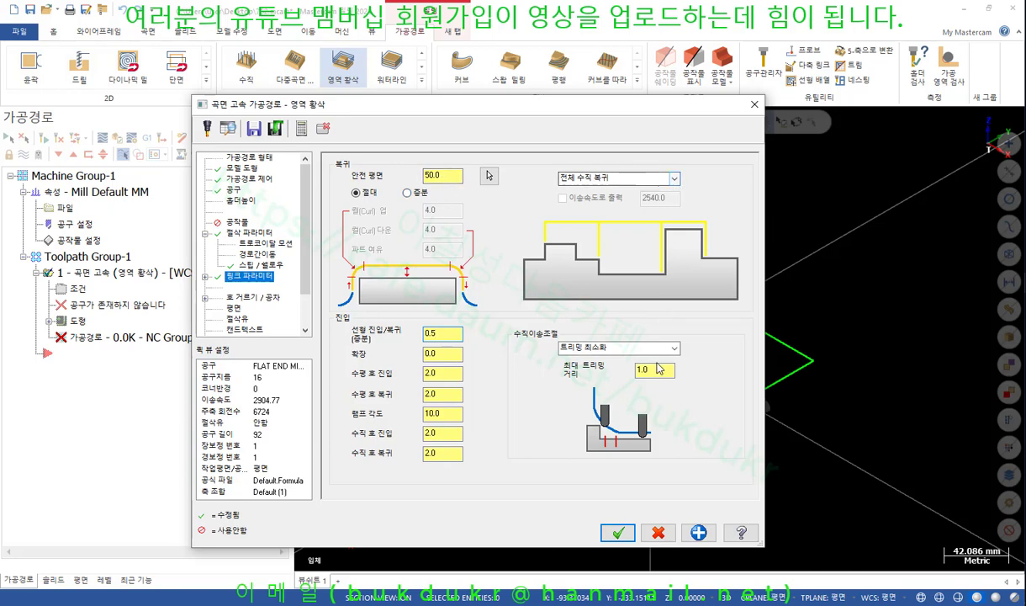
left_click(621, 531)
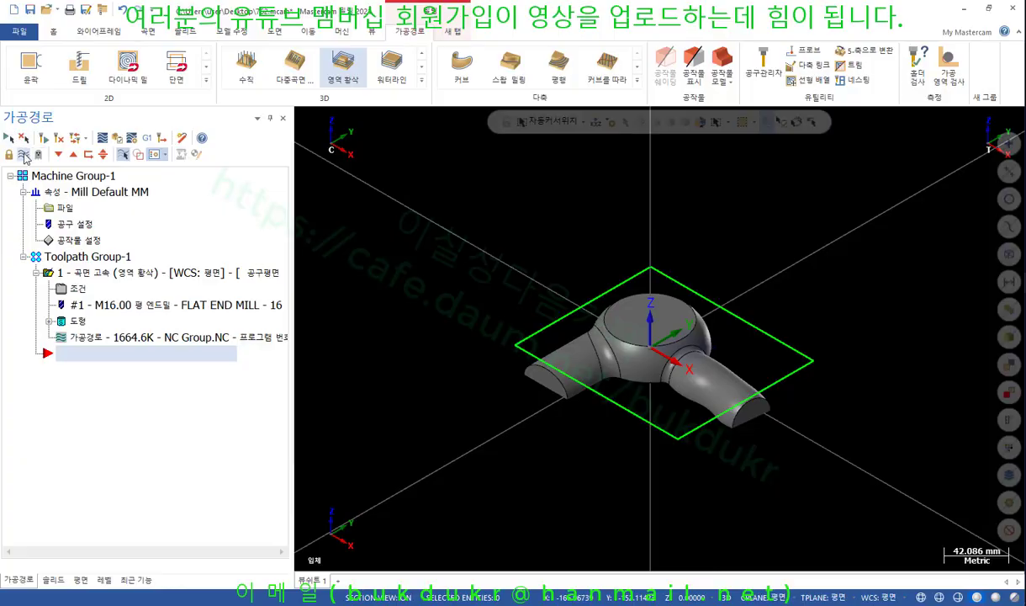
Examine the area roughing toolpath around the hair-dryer solid from the side and from above
scroll(539, 429, "up", 2)
scroll(545, 425, "up", 3)
middle_click_drag(545, 425, 731, 347)
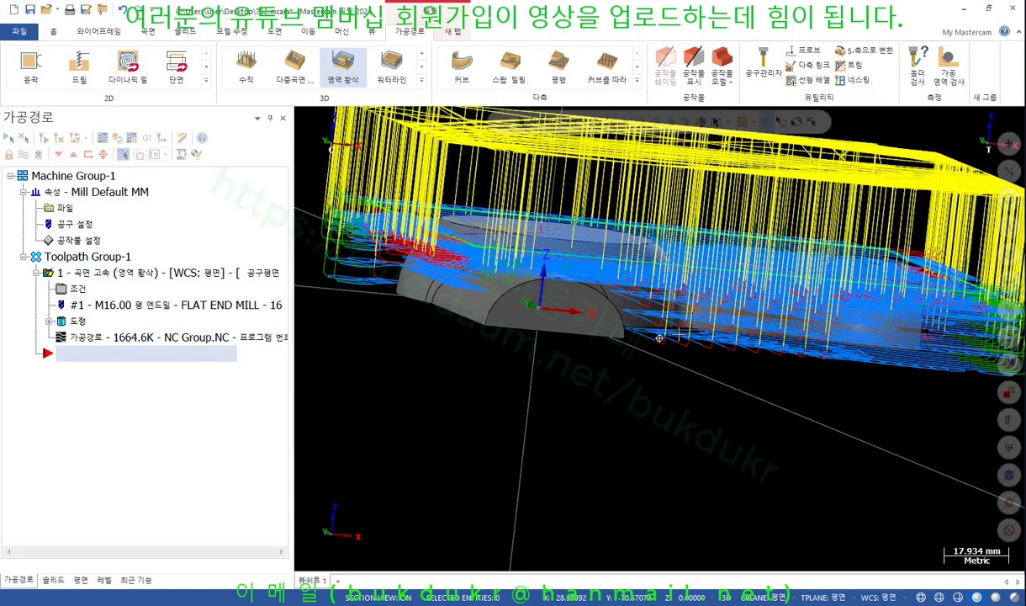
middle_click_drag(659, 338, 547, 350)
scroll(547, 349, "down", 3)
scroll(547, 349, "up", 1)
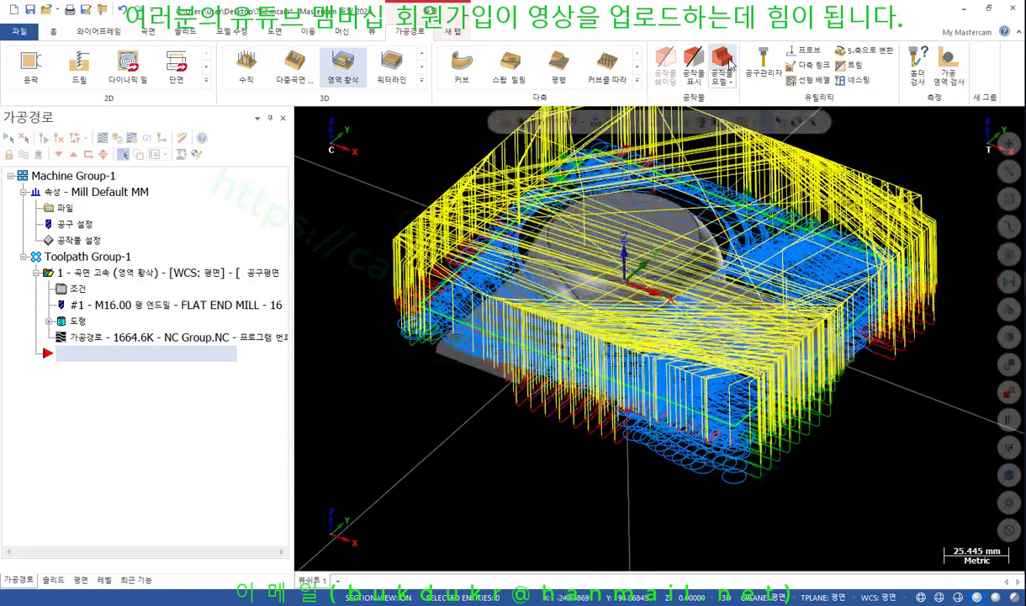
Start a stock model coloured cyan (11) and take its size and origin from the stock setup
left_click(729, 64)
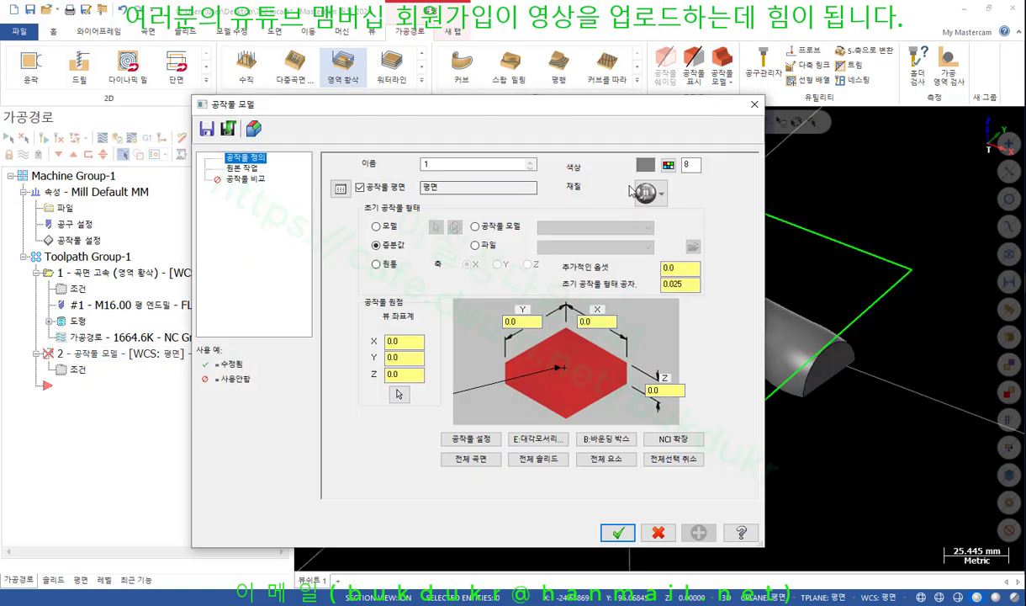
left_click(646, 165)
left_click(183, 210)
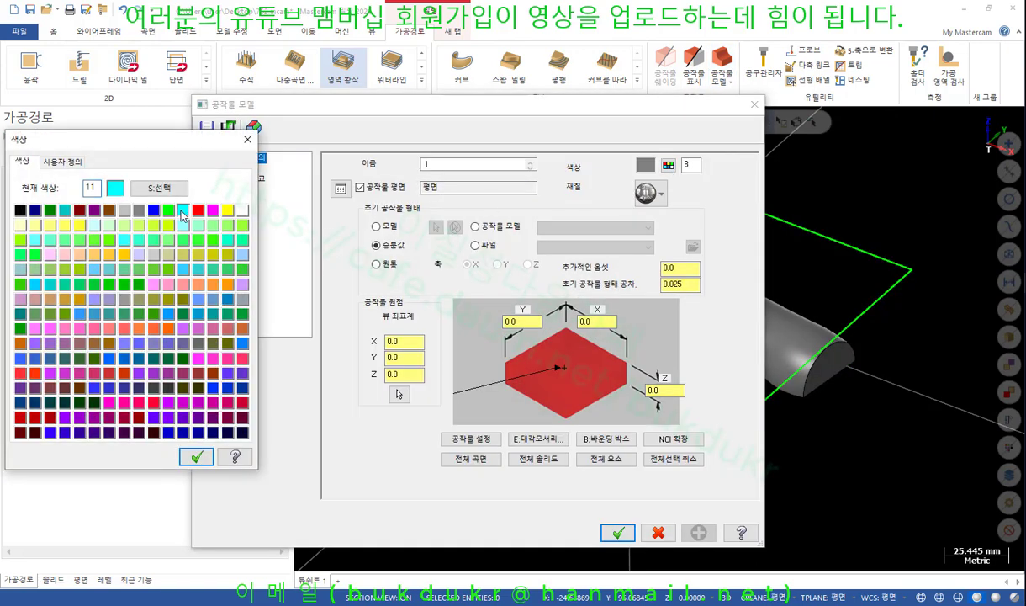
left_click(196, 456)
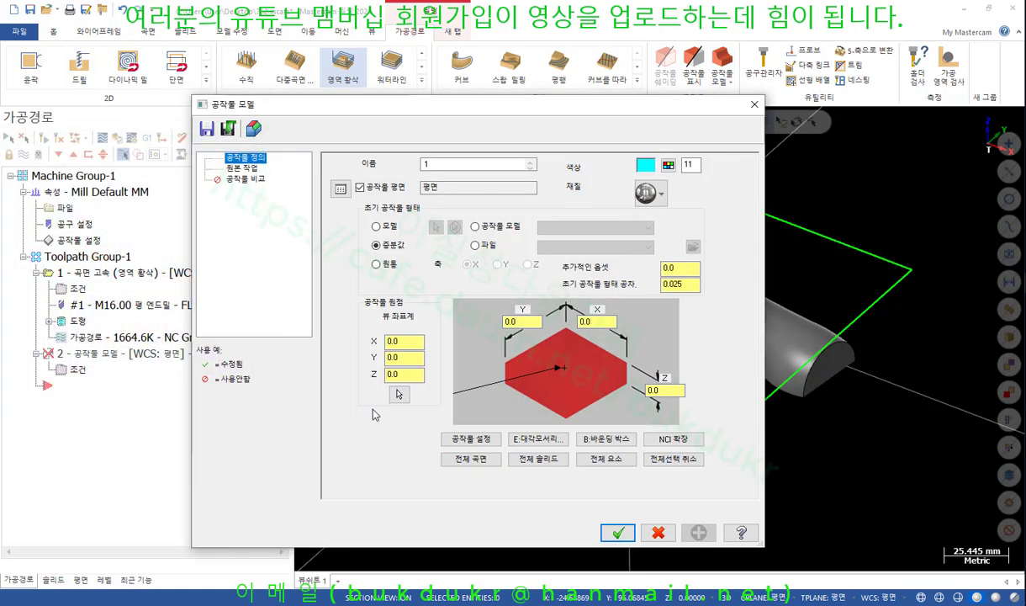
left_click(470, 439)
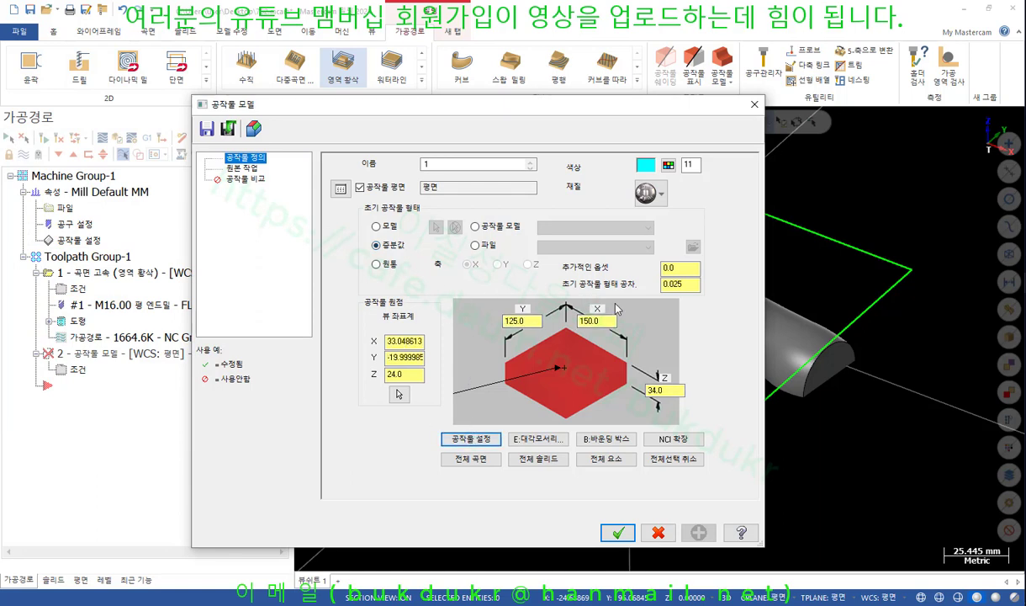
Choose the area roughing operation as the stock model's source operation and generate the model
left_click(241, 167)
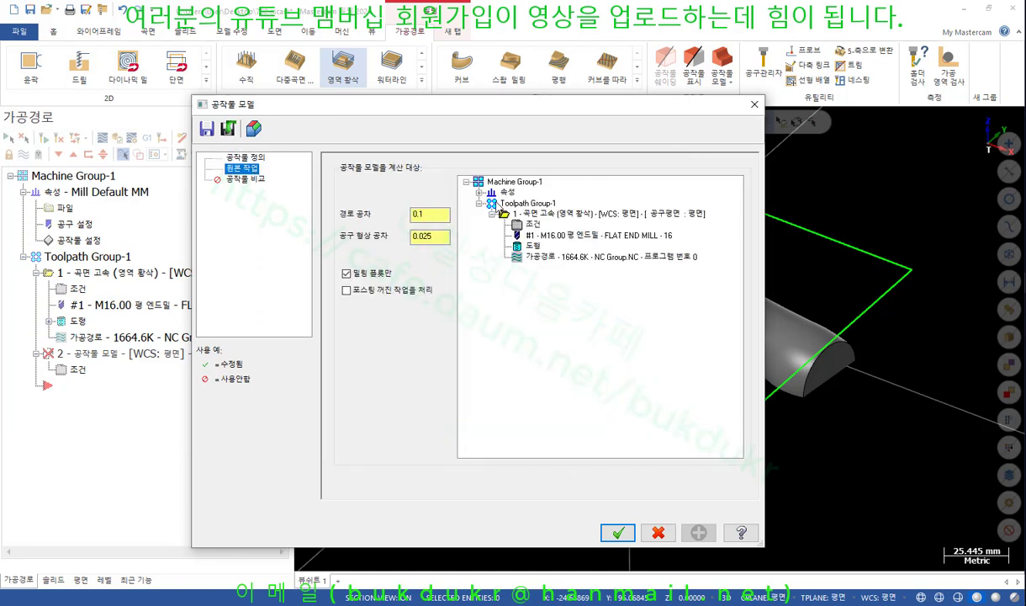
left_click(529, 213)
left_click(619, 530)
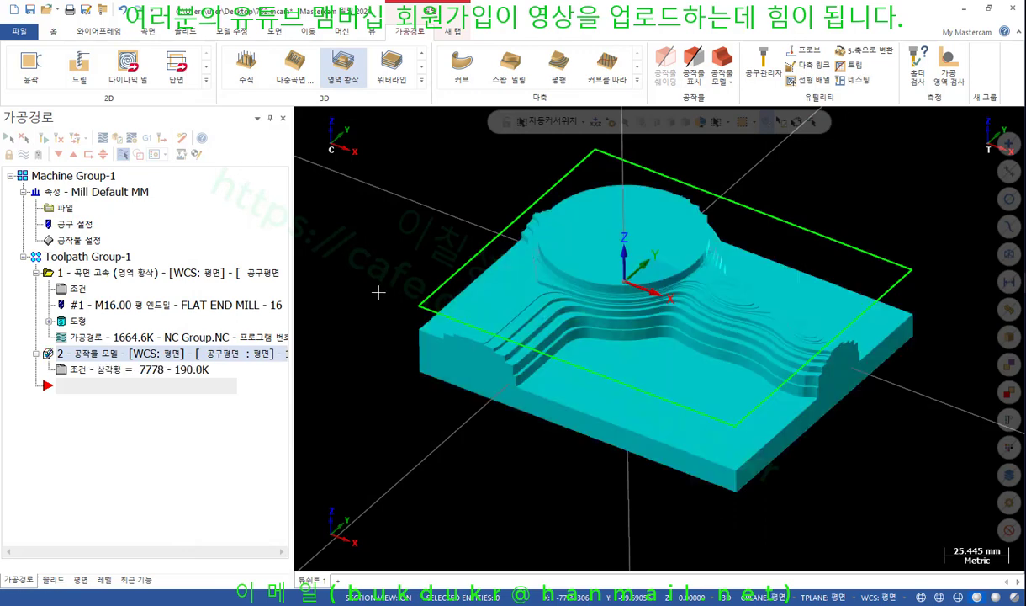
Examine the stepped material left on the stock model after roughing from several angles
mouse_move(378, 292)
middle_mouse_down()
mouse_move(435, 238)
mouse_move(478, 222)
mouse_move(583, 228)
mouse_move(425, 215)
mouse_move(373, 236)
mouse_move(438, 215)
middle_mouse_up()
scroll(715, 311, "up", 3)
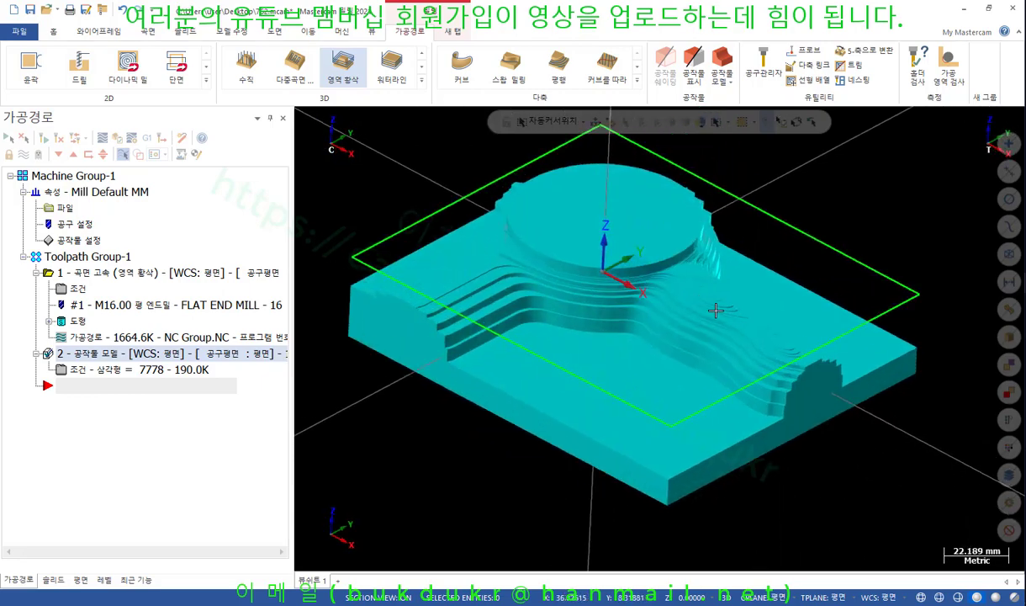
scroll(716, 310, "up", 2)
mouse_move(716, 310)
middle_mouse_down()
mouse_move(790, 339)
mouse_move(682, 307)
mouse_move(779, 321)
mouse_move(756, 300)
mouse_move(412, 320)
mouse_move(560, 346)
middle_mouse_up()
scroll(756, 299, "down", 2)
scroll(560, 347, "down", 1)
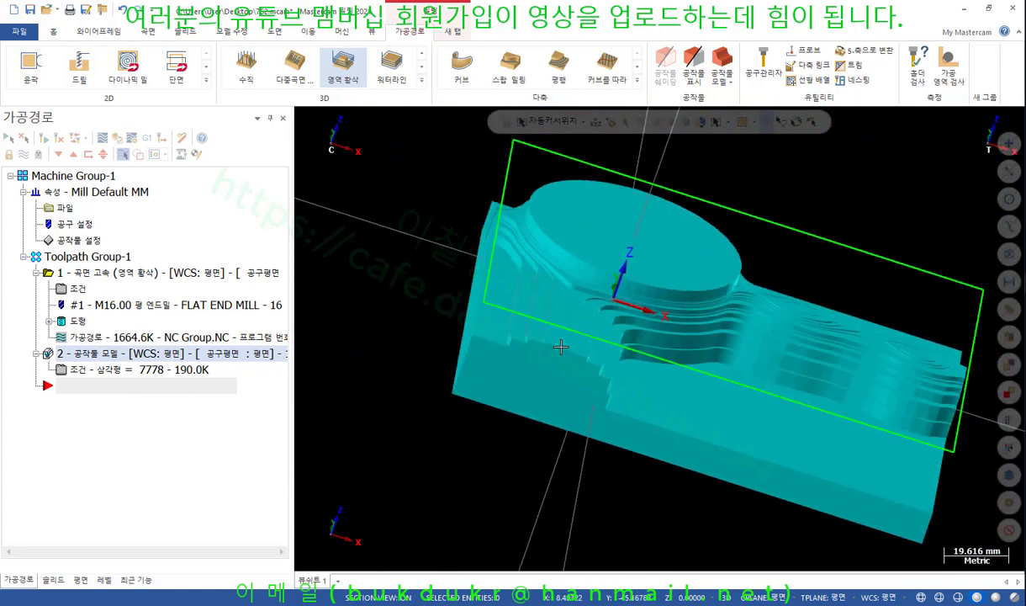
scroll(561, 347, "up", 3)
middle_click_drag(403, 305, 546, 362)
scroll(546, 362, "down", 1)
key("alt+7")
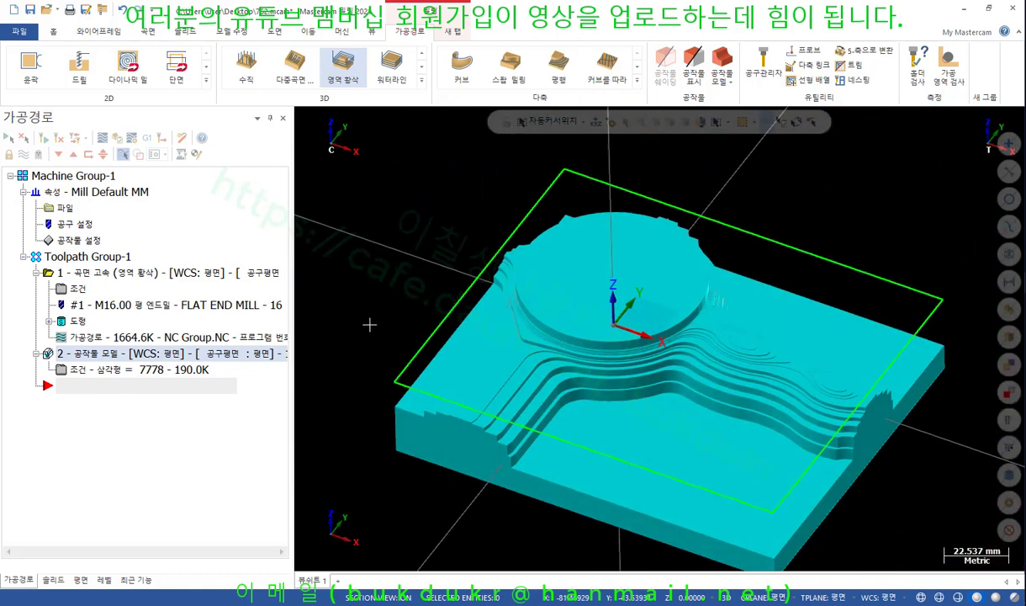
scroll(384, 305, "down", 3)
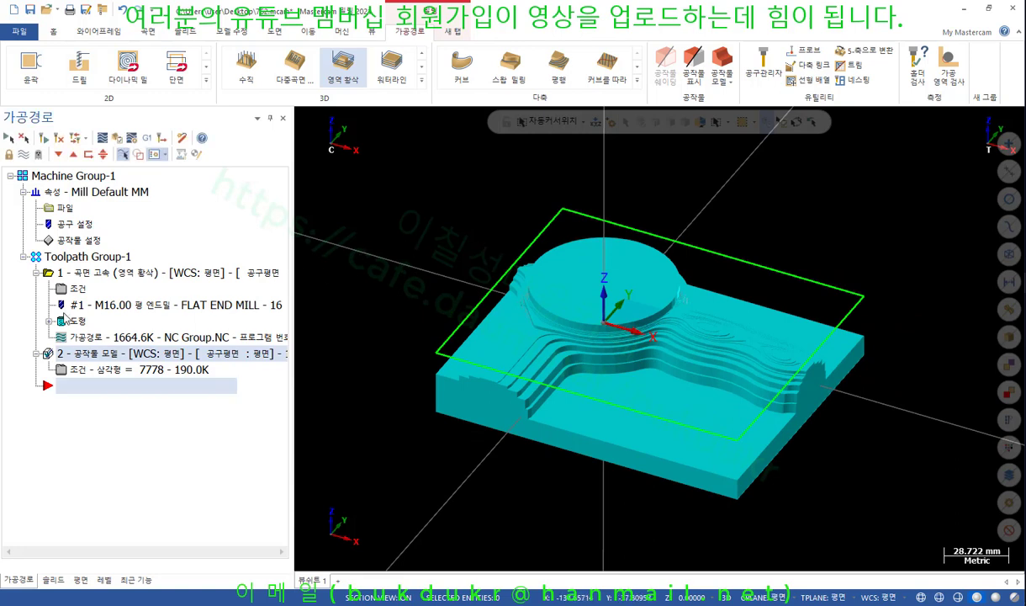
Copy the area roughing operation to the end of the toolpath group, after the stock model
left_click(36, 273)
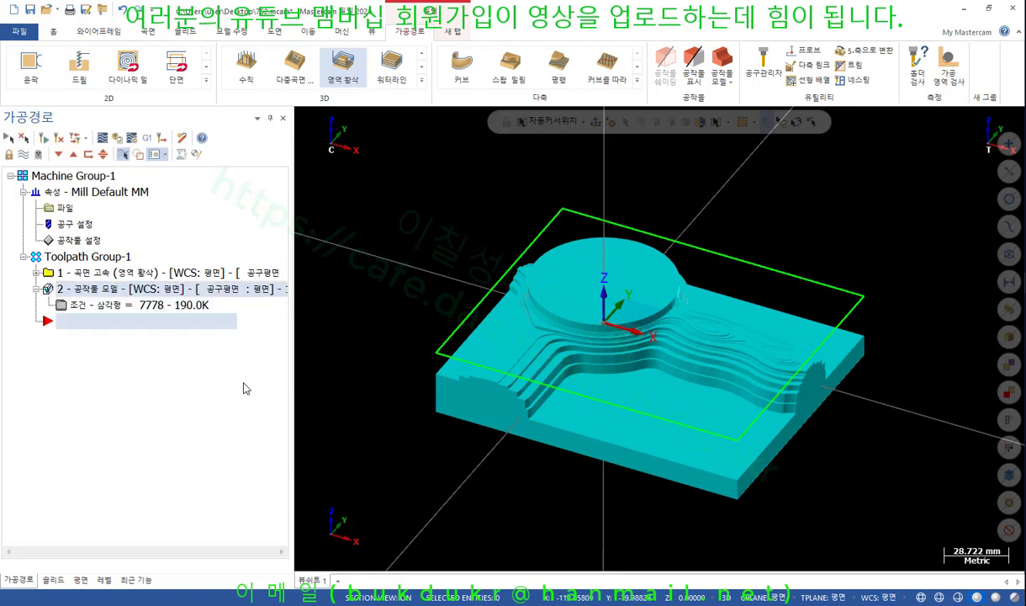
left_click(88, 274)
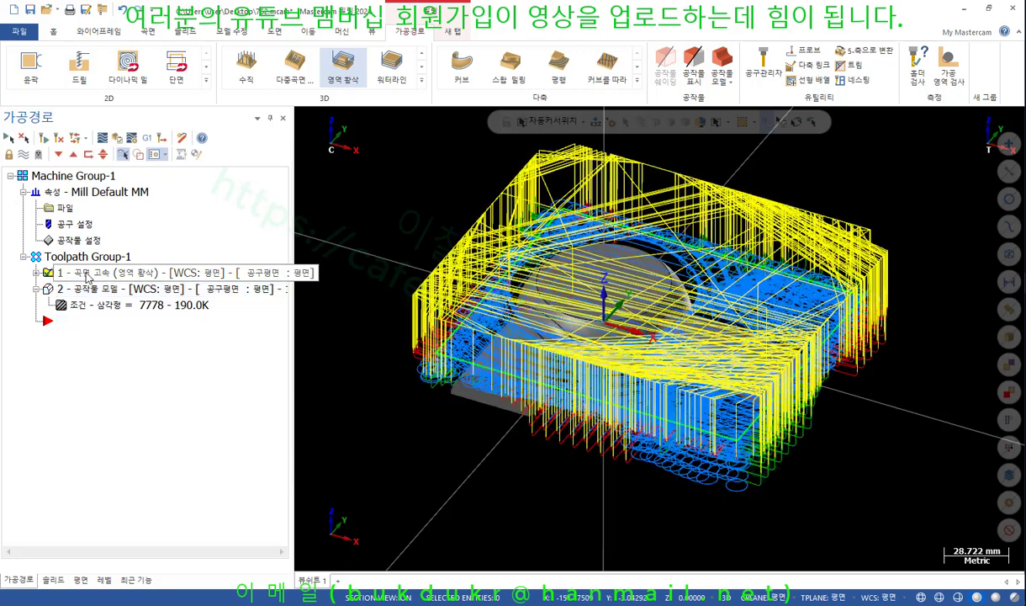
left_click(84, 288, "shift")
right_click_drag(85, 288, 102, 382)
left_click(149, 435)
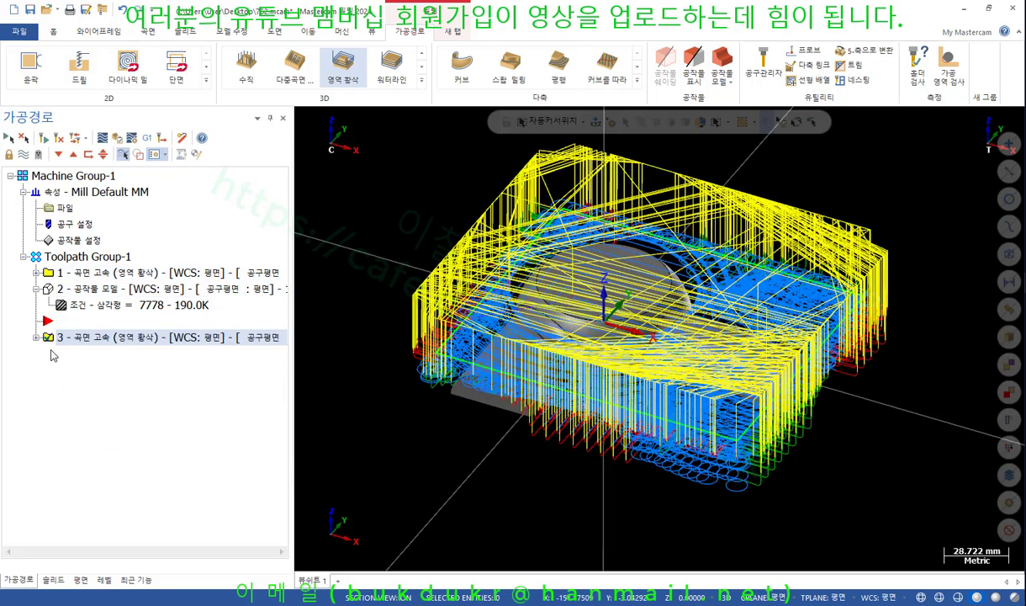
Set the tool position of the copied area roughing operation to outside (외측) the containment chain
left_click(37, 337)
left_click(78, 354)
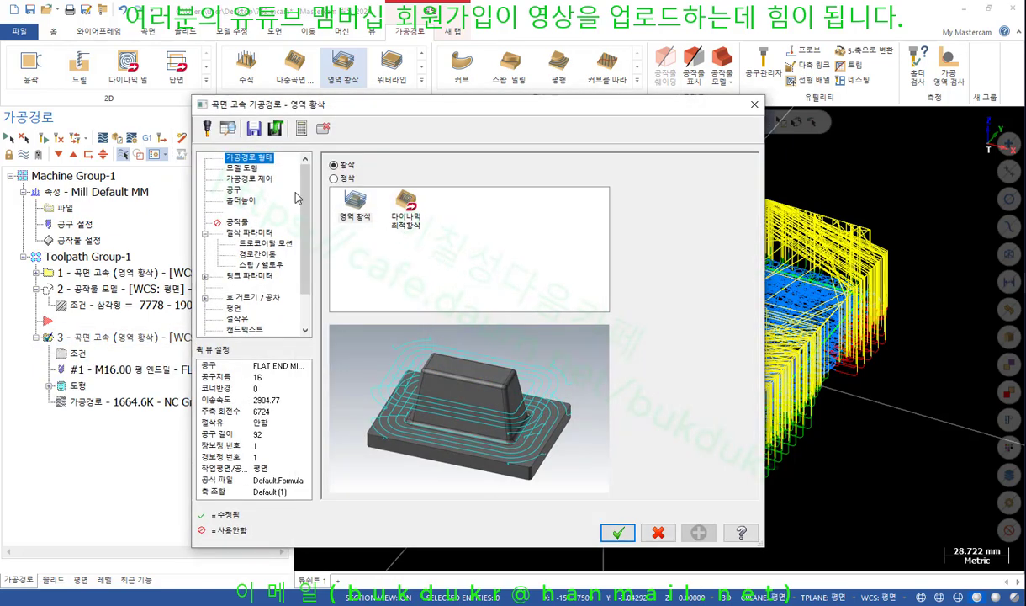
left_click(247, 169)
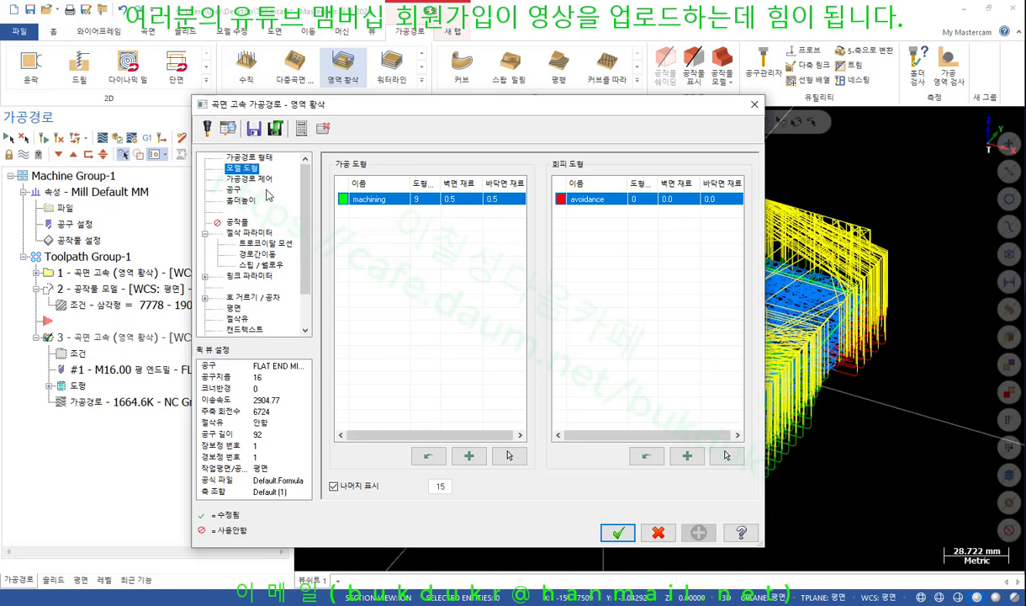
left_click(250, 179)
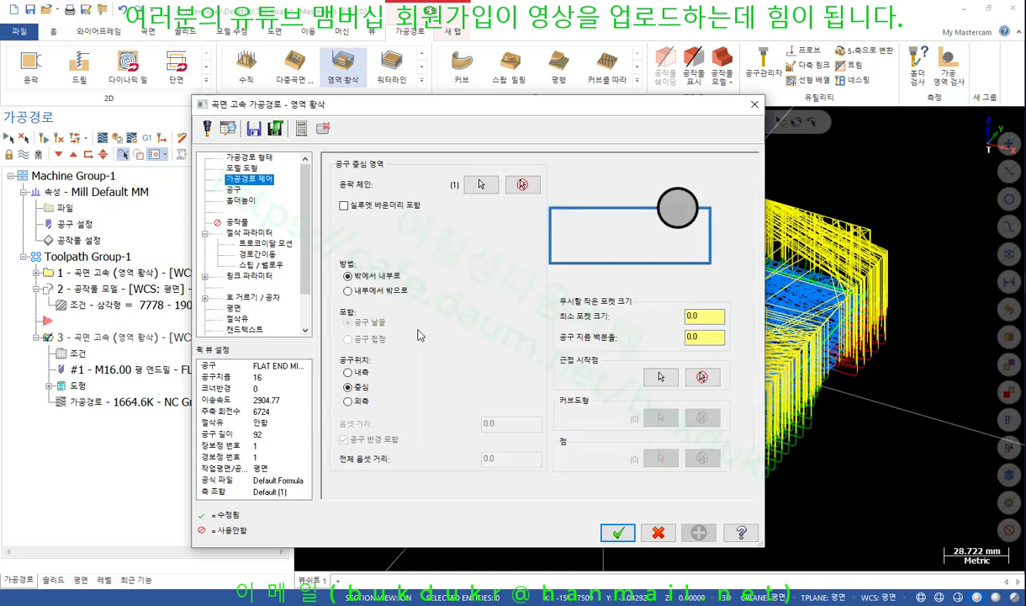
left_click(348, 401)
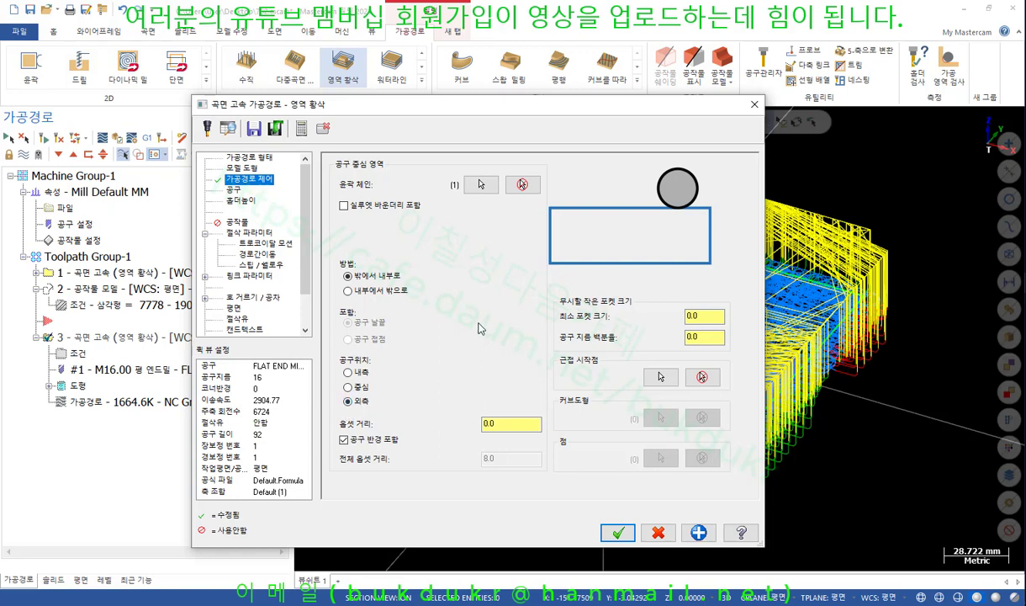
Enable rest material for the copied operation, calculated from one previous operation, and choose area roughing operation 1 as the source
left_click(235, 191)
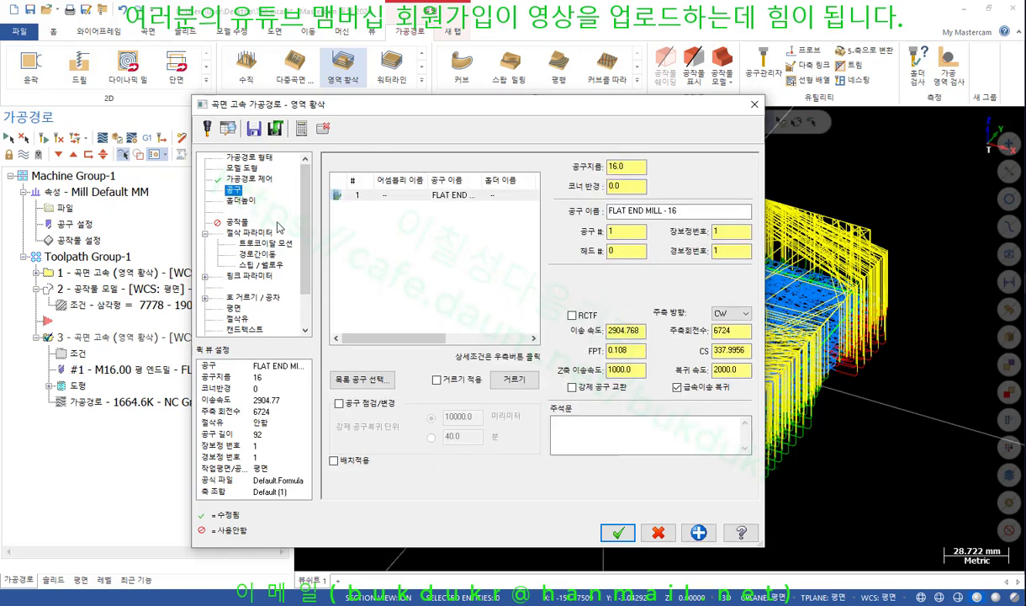
left_click(237, 222)
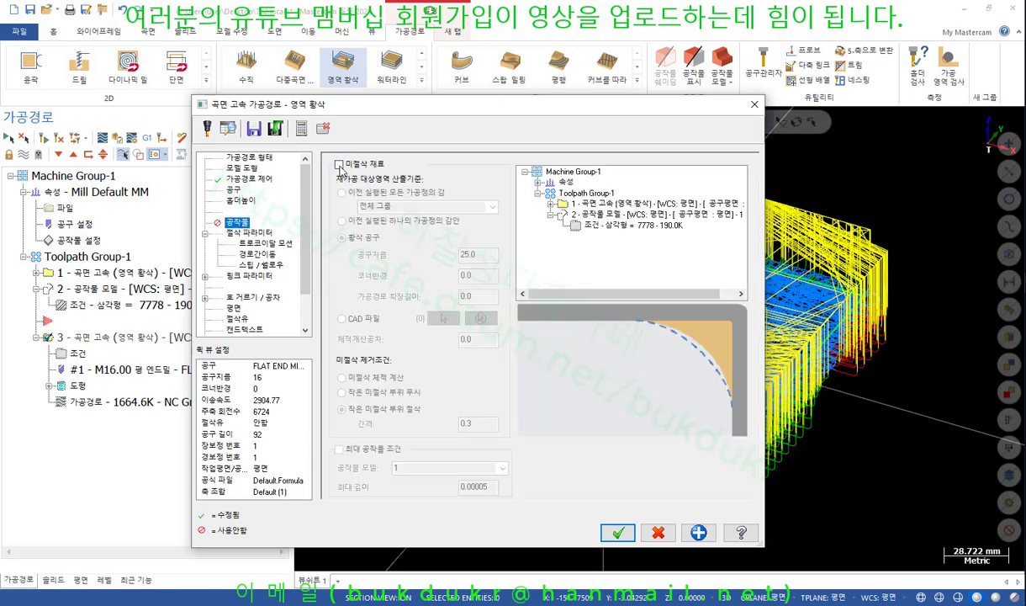
left_click(339, 165)
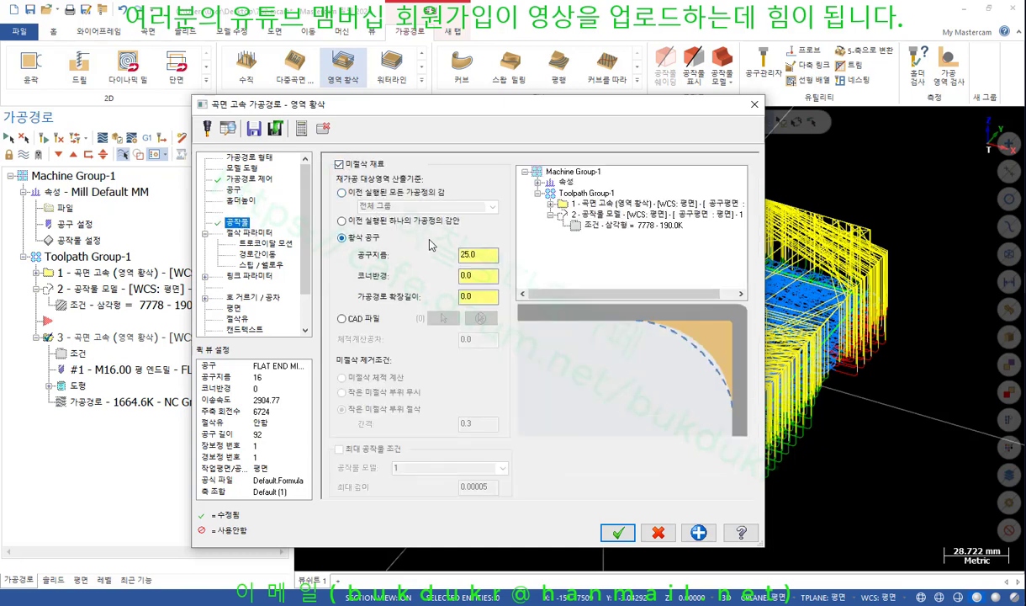
left_click(342, 193)
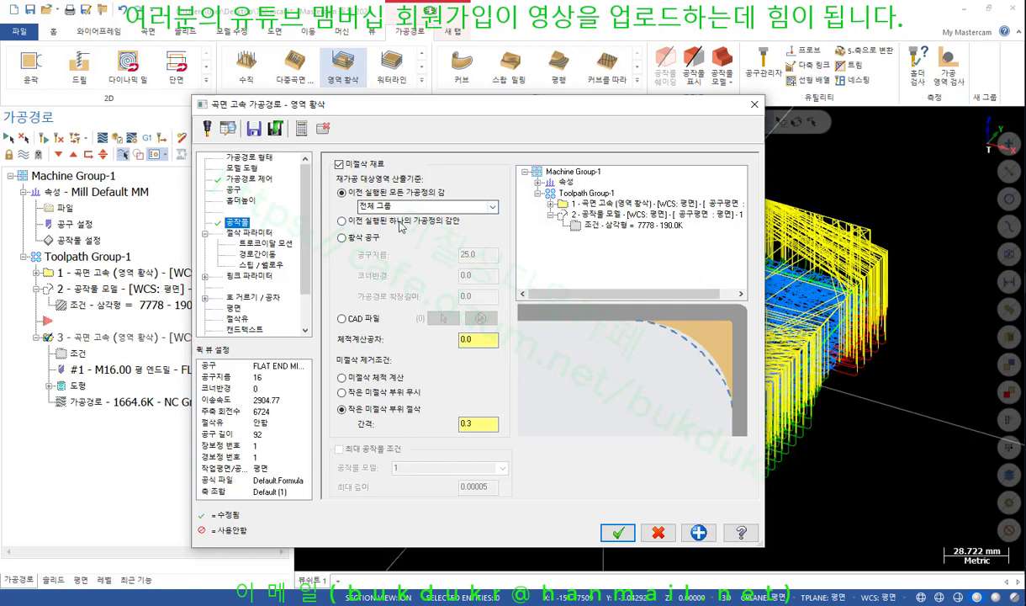
left_click(360, 219)
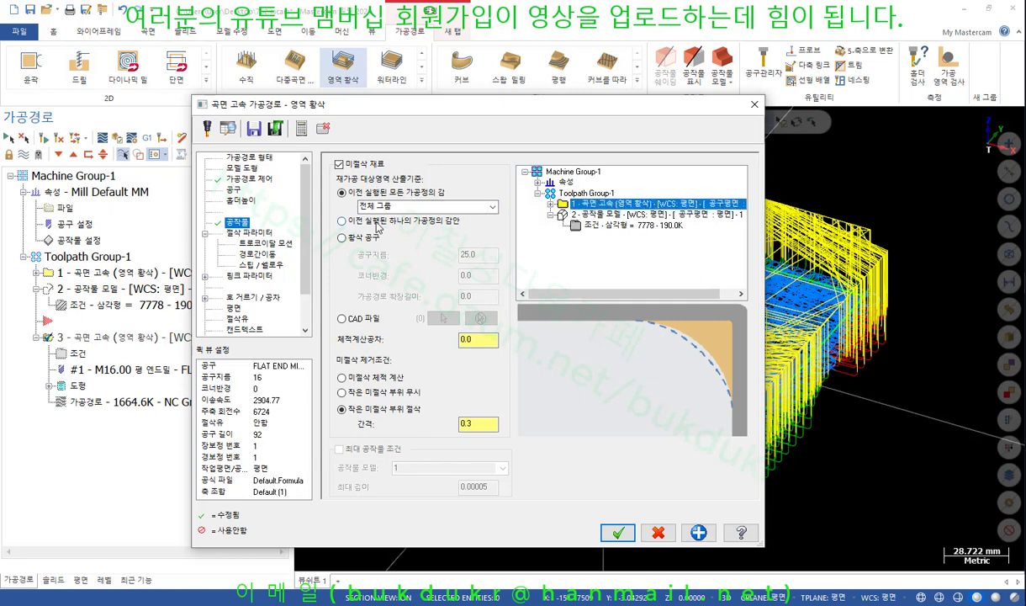
left_click(593, 206)
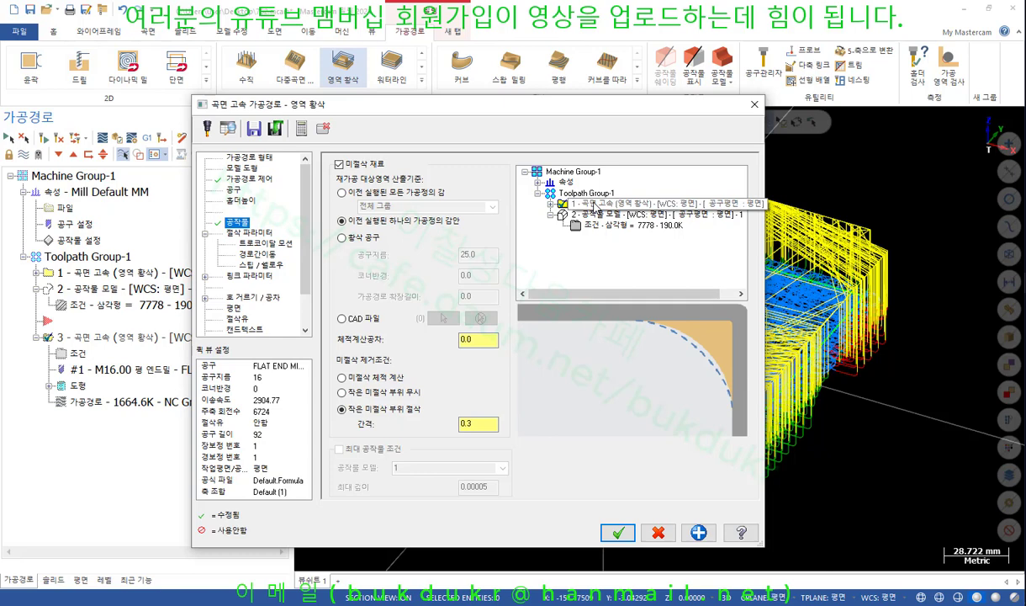
Review the cut parameters of the copied operation, accept its settings and regenerate the toolpath
left_click(251, 233)
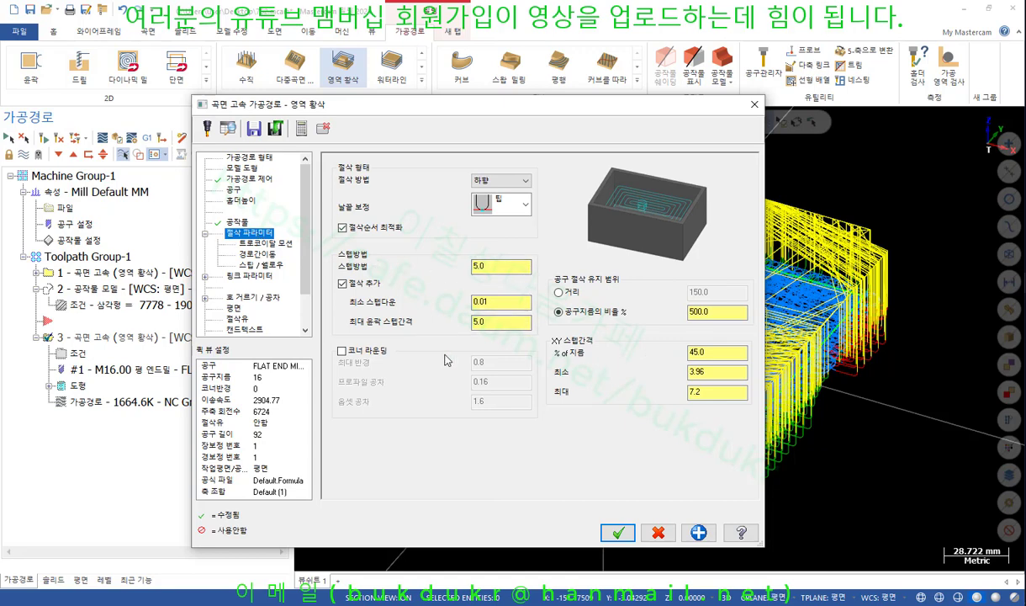
left_click(618, 532)
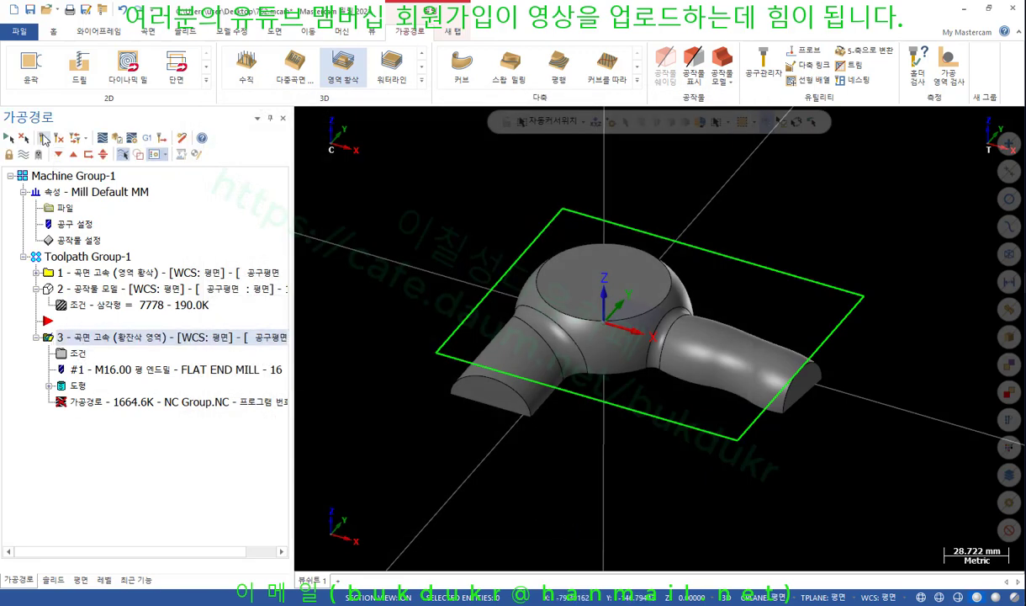
left_click(44, 138)
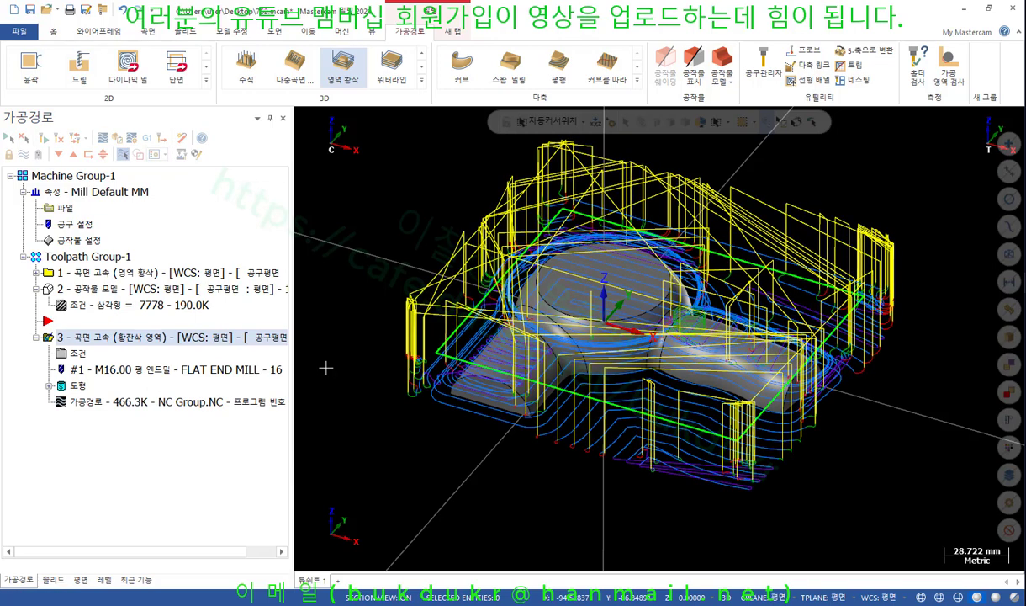
Examine the rest roughing toolpath around the part and compare it with the first roughing operation's toolpath
middle_click_drag(326, 368, 660, 339)
middle_click_drag(530, 352, 420, 294)
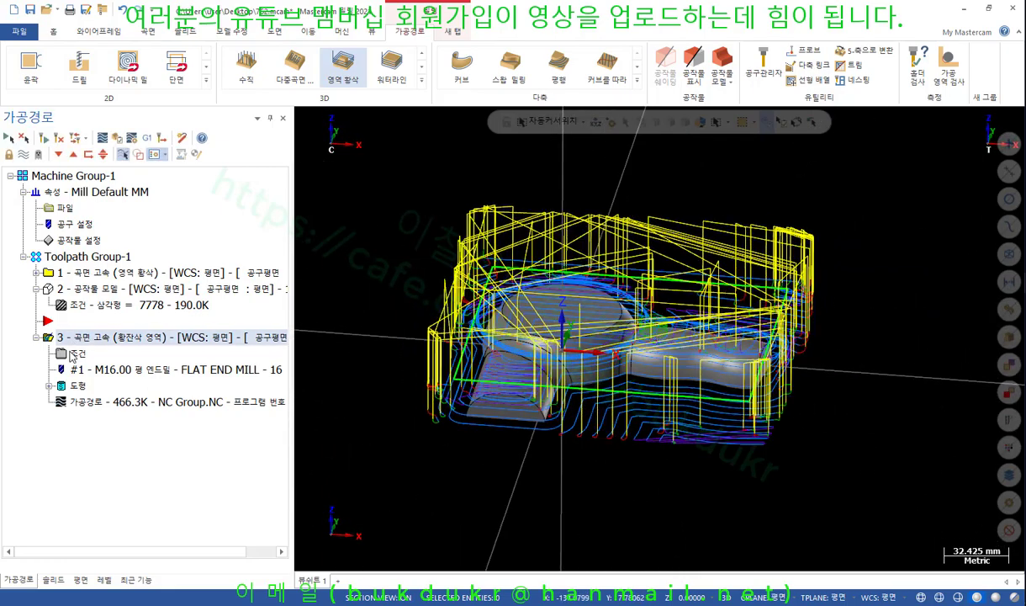
scroll(576, 338, "up", 6)
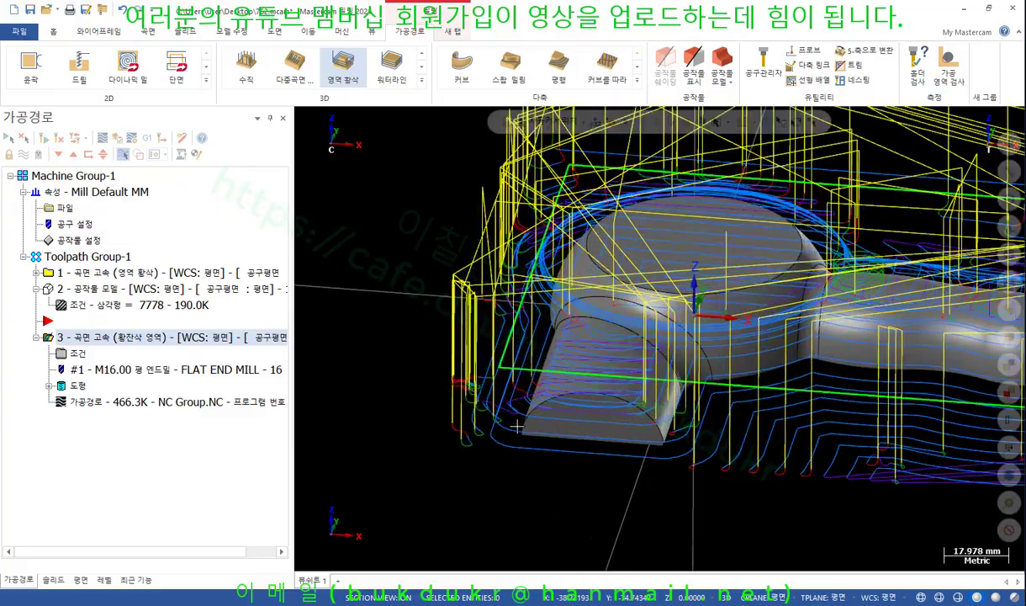
middle_click_drag(575, 339, 660, 338)
scroll(622, 338, "down", 2)
left_click(87, 271)
scroll(659, 338, "down", 1)
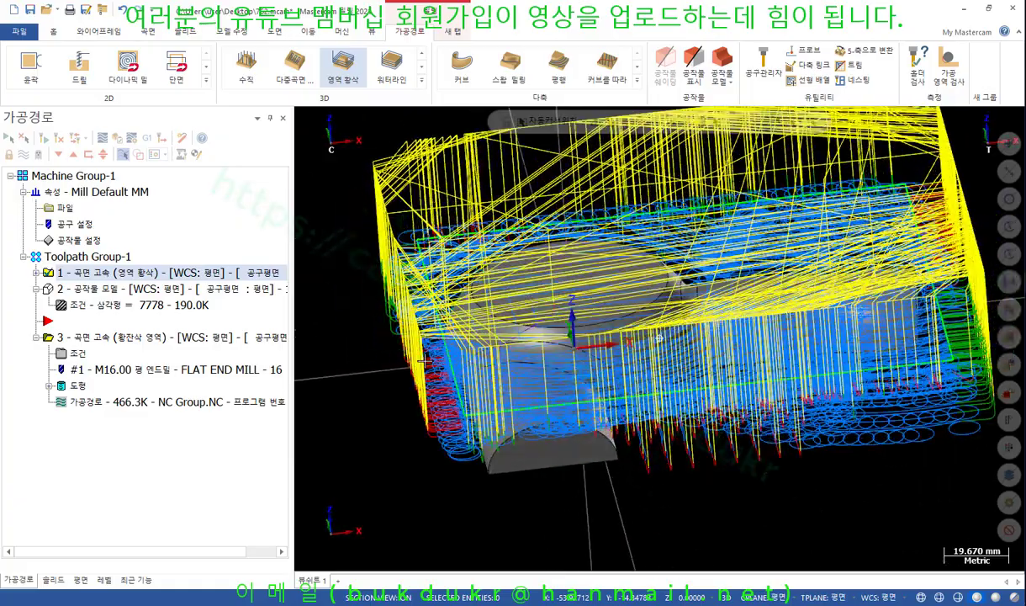
left_click(80, 338)
scroll(568, 489, "up", 3)
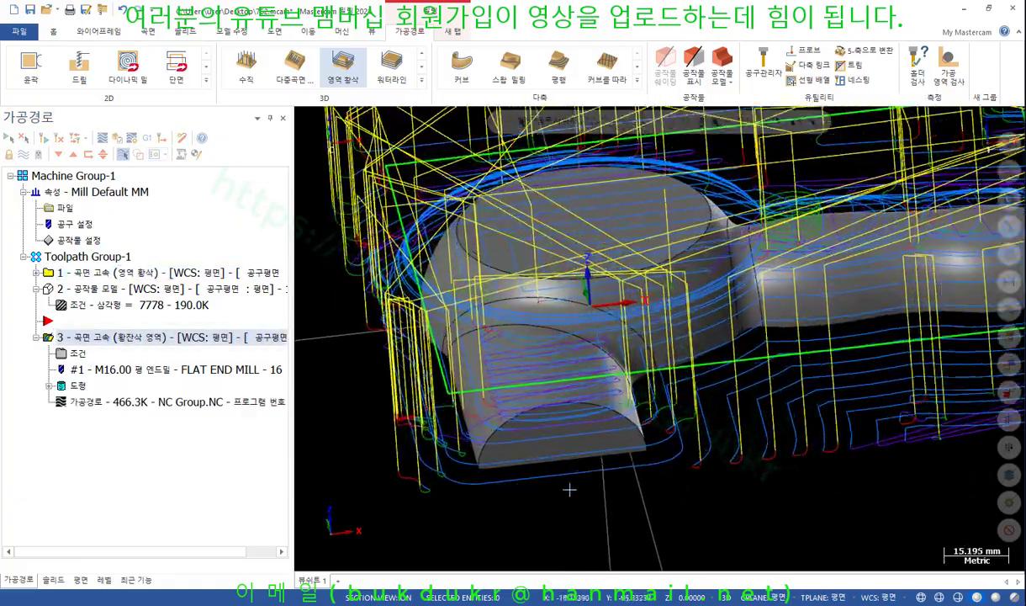
middle_click_drag(568, 489, 538, 319)
scroll(539, 434, "down", 2)
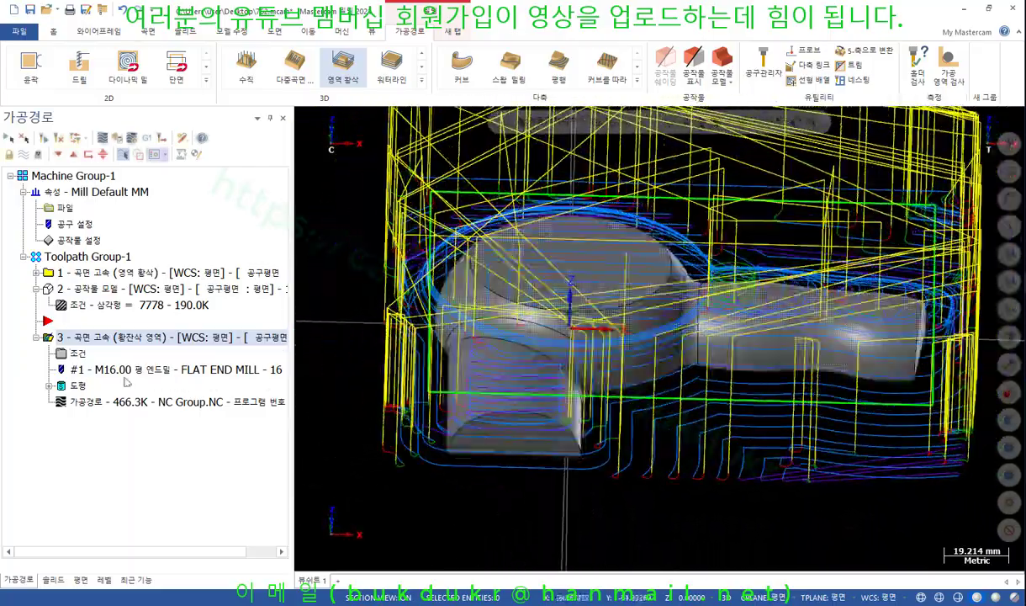
Set the rest roughing operation to ignore small uncut areas (작은 미절삭 부위 무시) and regenerate its toolpath
left_click(77, 353)
left_click(497, 300)
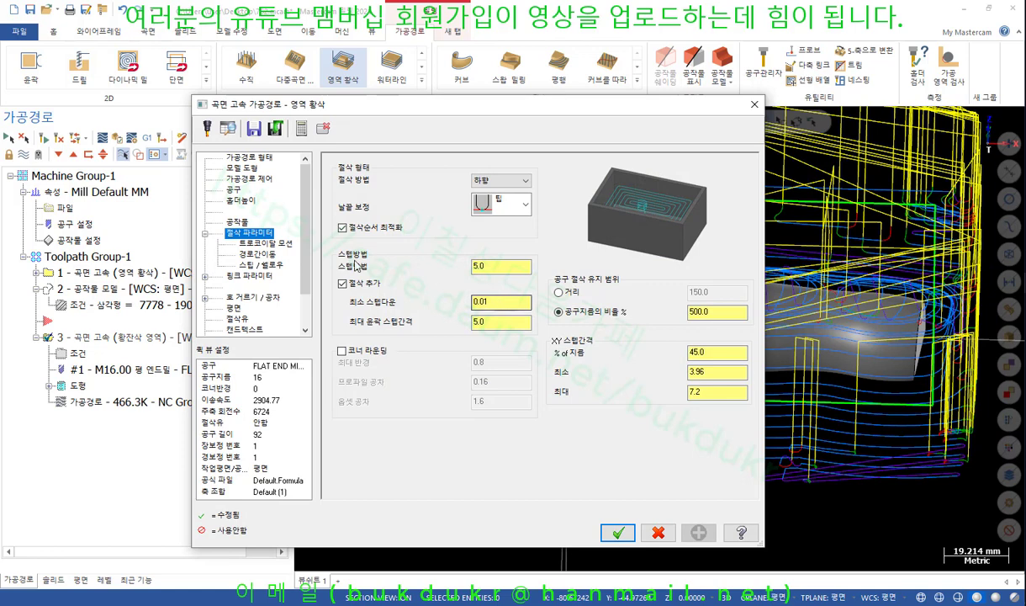
left_click(236, 221)
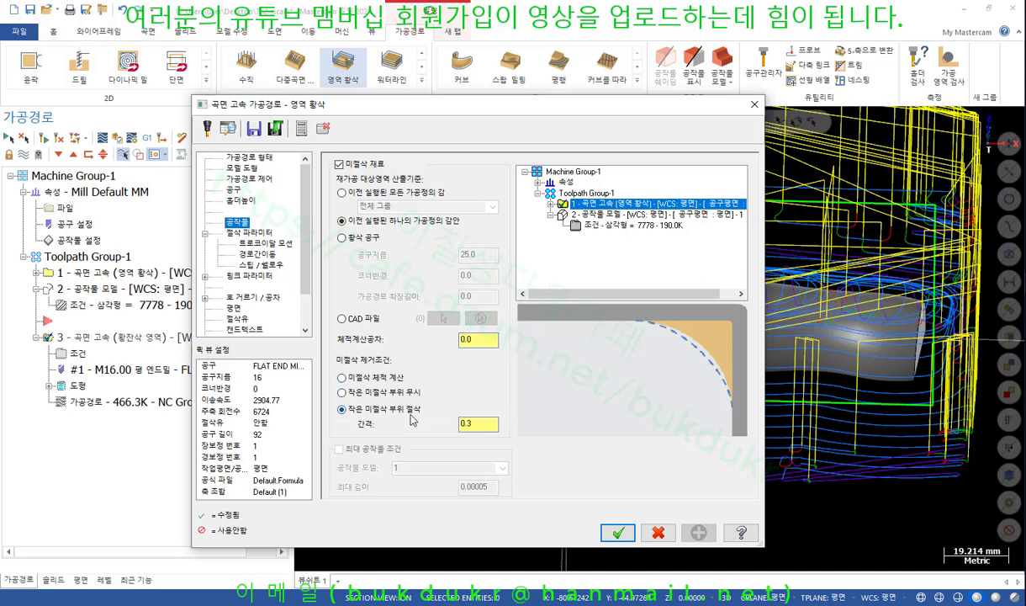
left_click(341, 394)
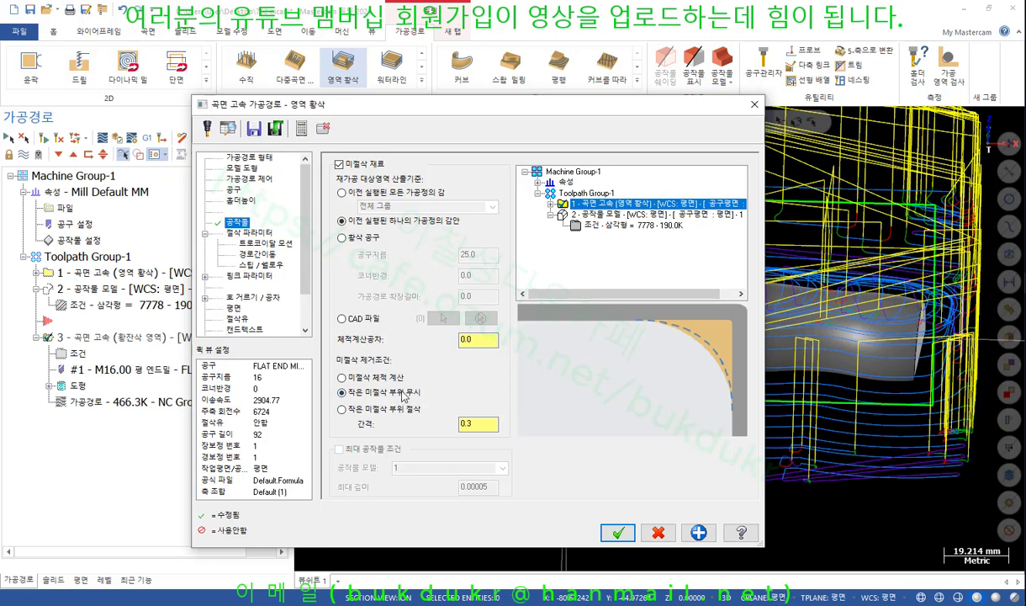
left_click(488, 423)
left_click(618, 533)
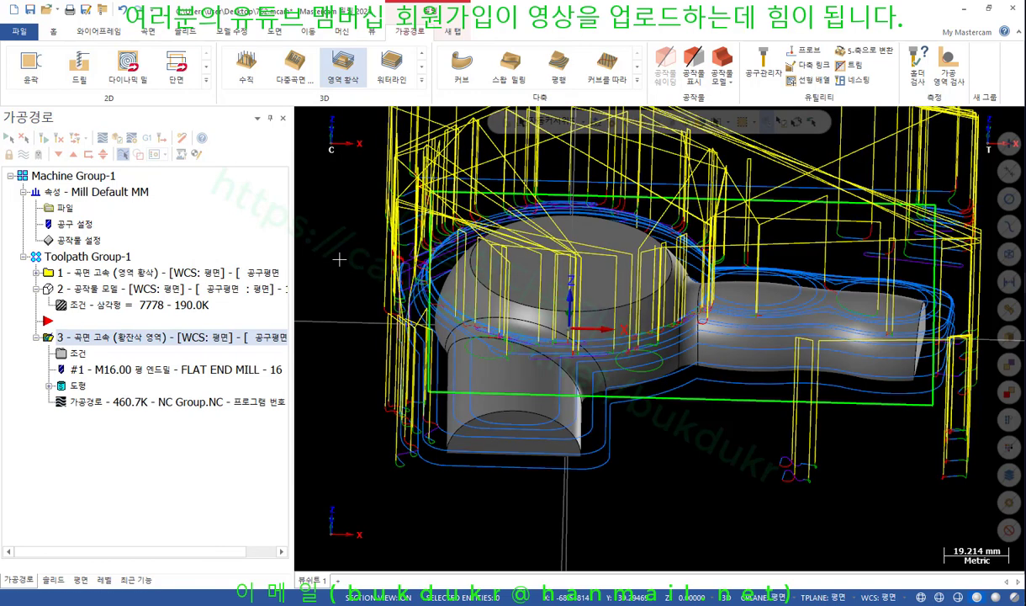
Display the stock model together with the third operation's rest roughing toolpath, checking the first roughing toolpath on the way
mouse_move(347, 258)
middle_mouse_down()
mouse_move(608, 264)
mouse_move(531, 303)
mouse_move(535, 288)
mouse_move(555, 341)
mouse_move(321, 294)
middle_mouse_up()
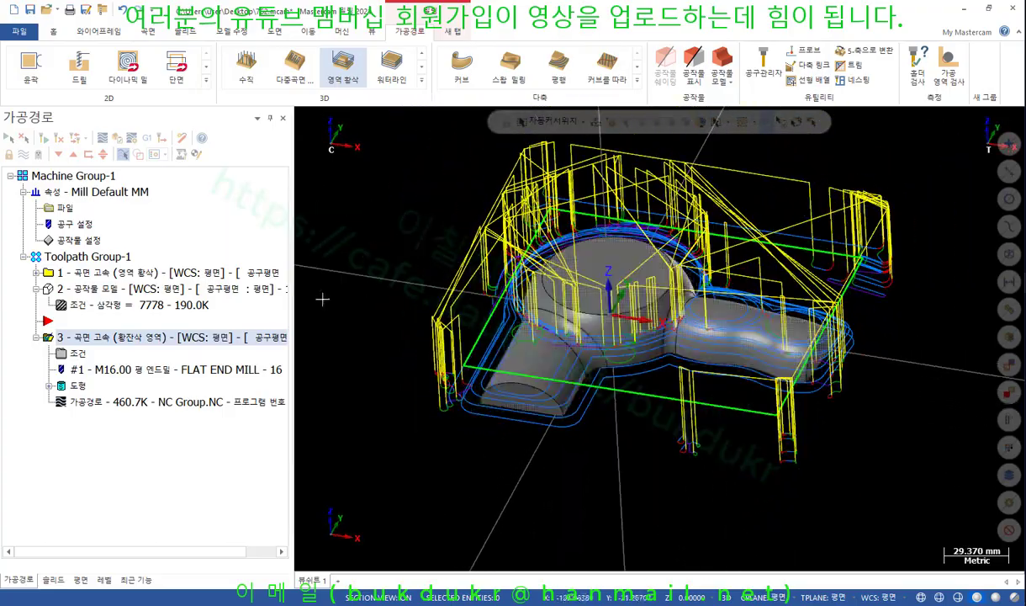
left_click(128, 269)
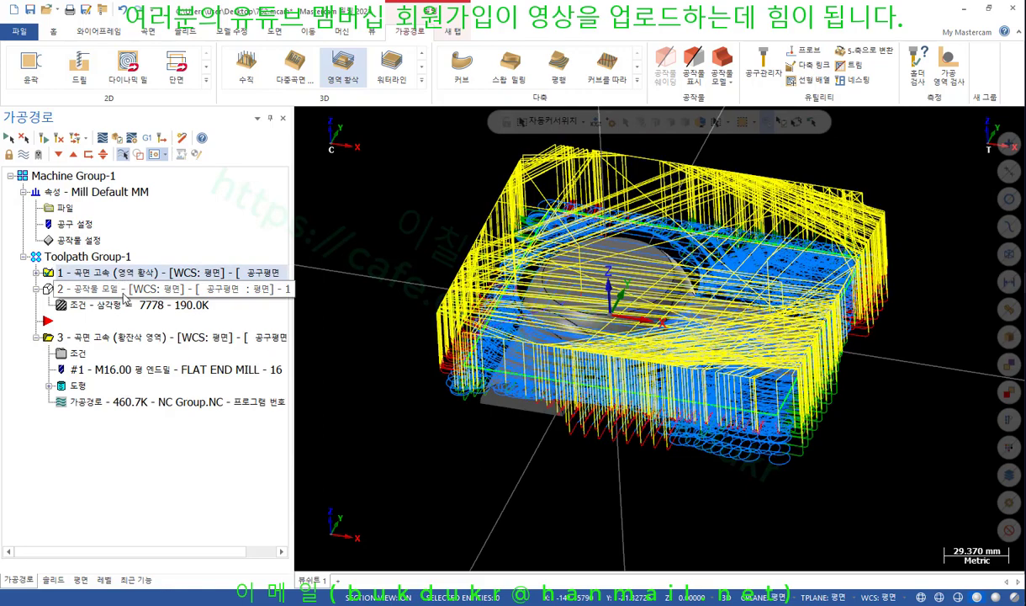
left_click(121, 290)
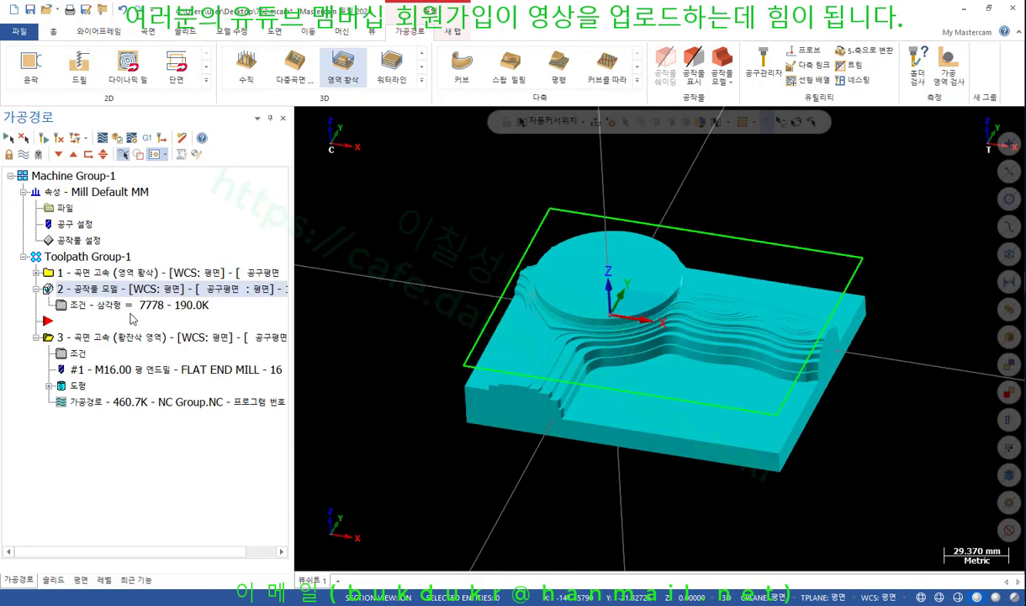
left_click(107, 339)
scroll(722, 381, "up", 2)
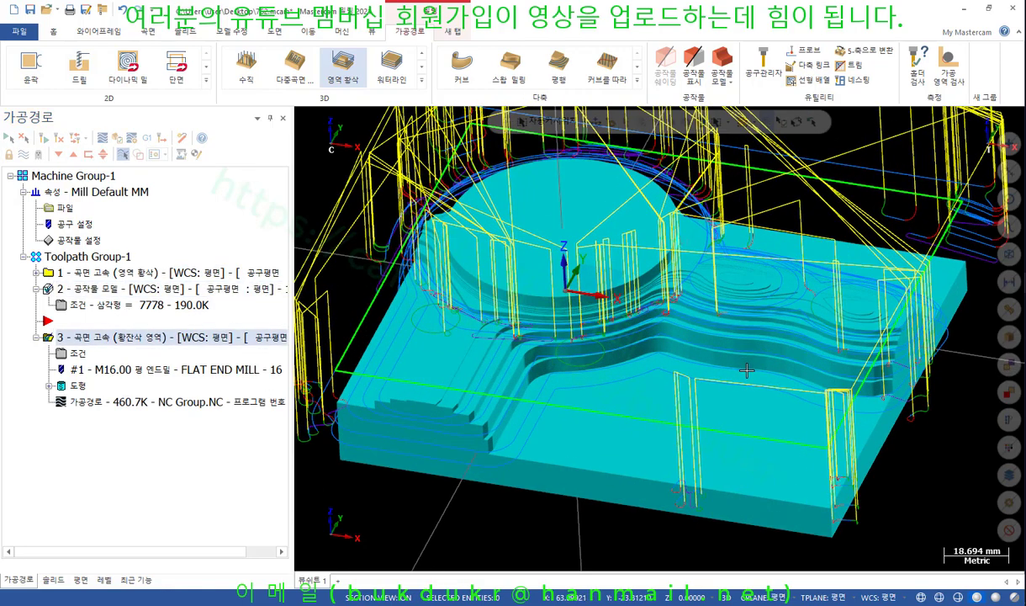
Examine from several angles where the rest roughing passes run at the ends and corners of the stepped stock model
middle_click_drag(722, 380, 850, 300)
key("ctrl+2")
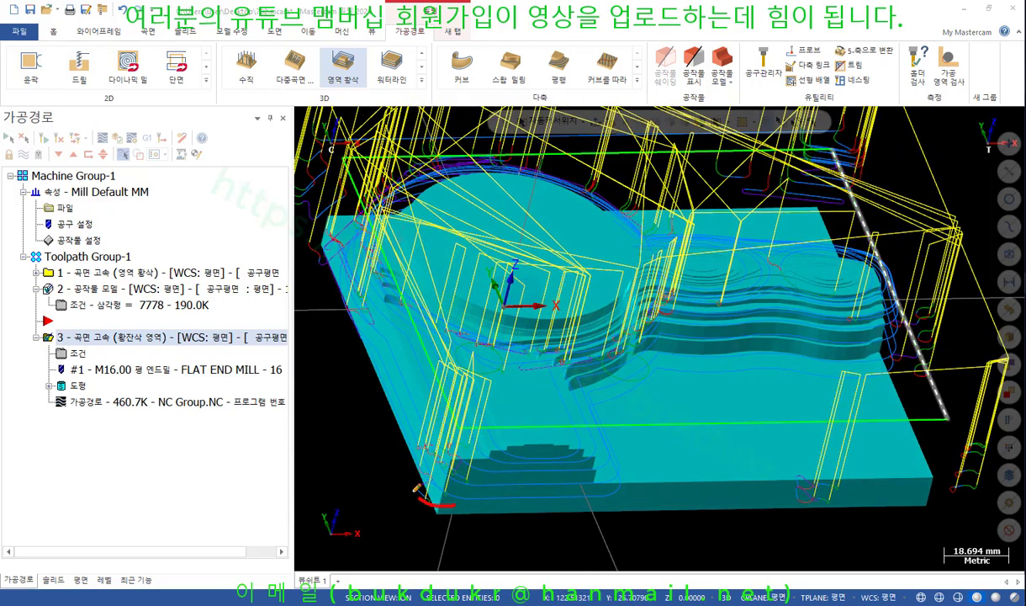
left_click_drag(416, 489, 472, 489)
mouse_move(361, 313)
left_mouse_down()
mouse_move(370, 216)
mouse_move(399, 325)
left_mouse_up()
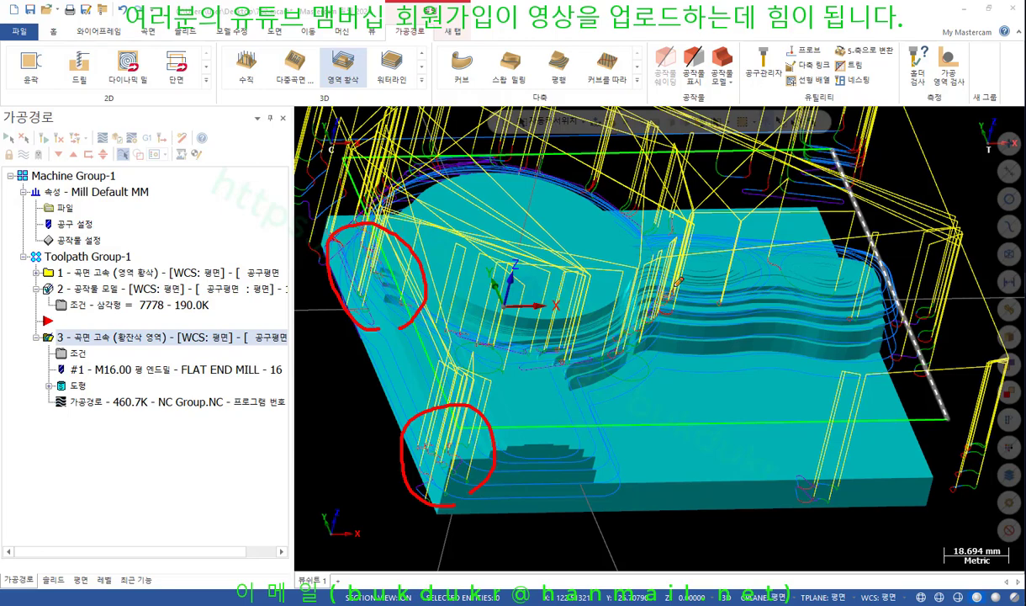
right_click(682, 274)
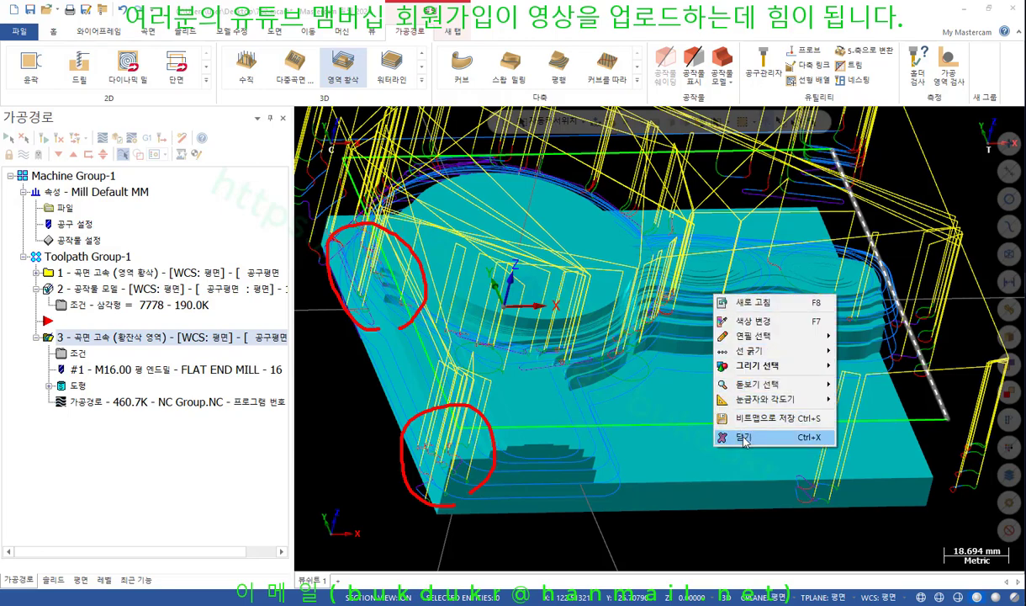
left_click(723, 419)
middle_click_drag(598, 295, 634, 345)
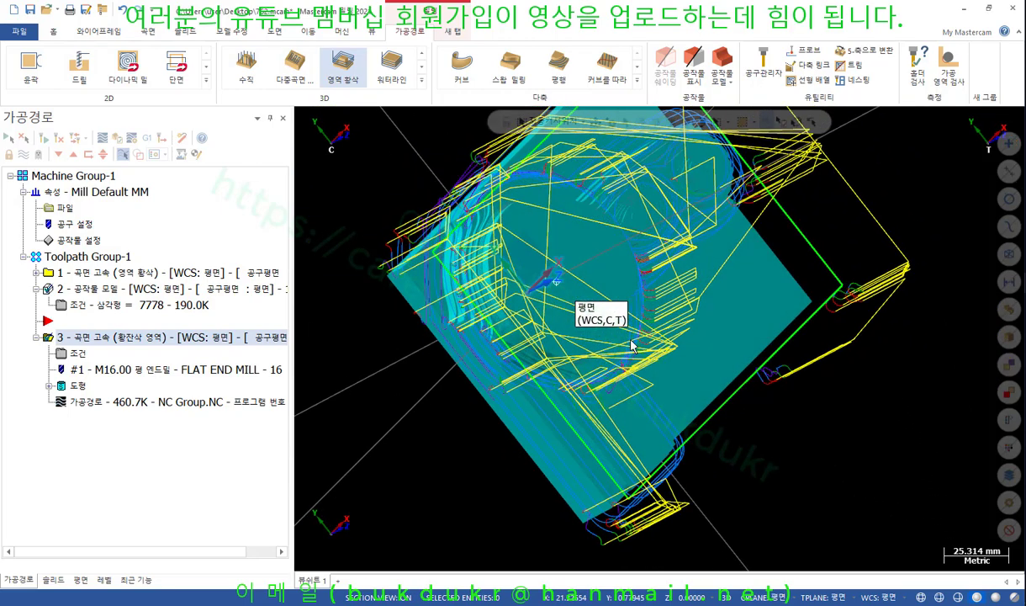
key("ctrl+alt+d")
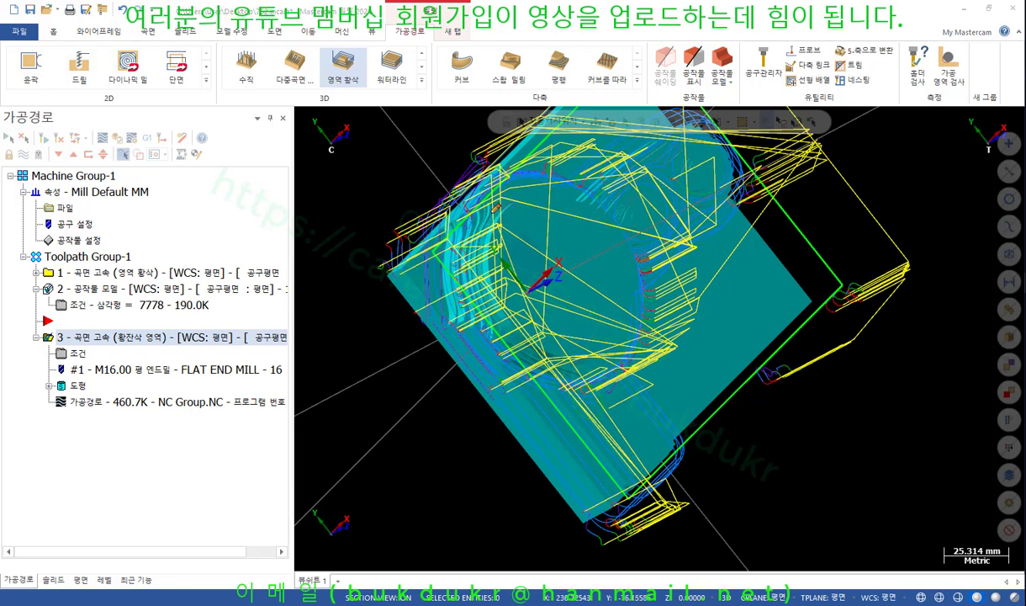
mouse_move(495, 206)
left_mouse_down()
mouse_move(458, 156)
mouse_move(472, 206)
left_mouse_up()
mouse_move(471, 300)
left_mouse_down()
mouse_move(446, 279)
mouse_move(486, 343)
left_mouse_up()
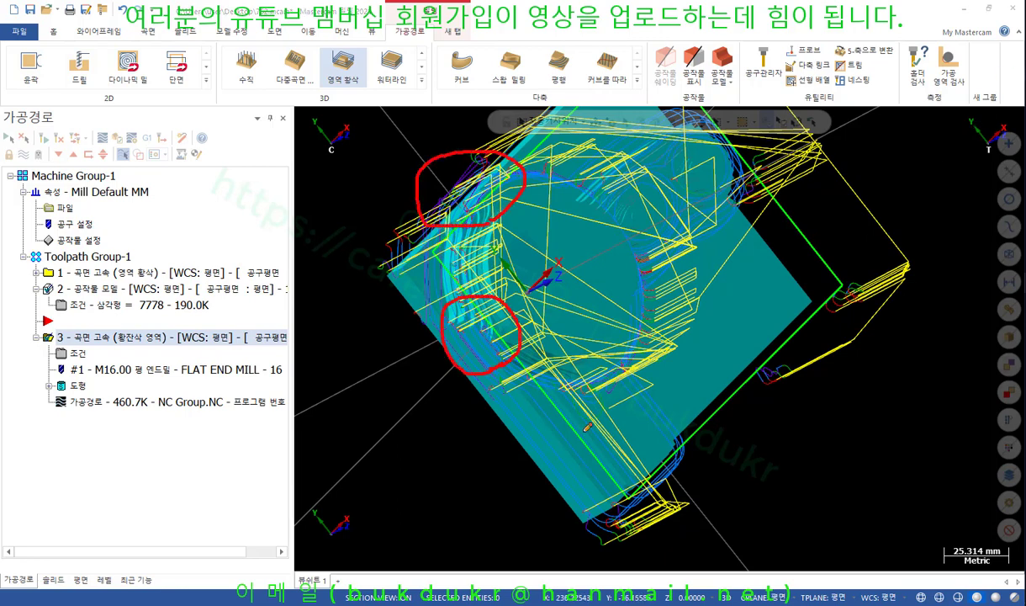
mouse_move(675, 525)
left_mouse_down()
mouse_move(584, 411)
mouse_move(670, 502)
mouse_move(589, 484)
left_mouse_up()
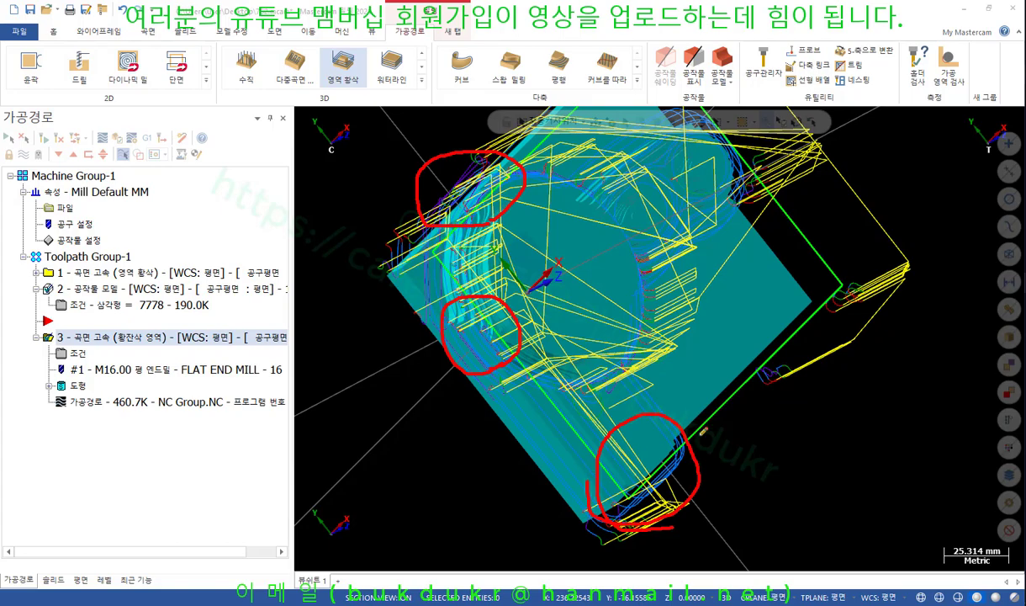
right_click(831, 362)
left_click(870, 508)
scroll(685, 353, "down", 1)
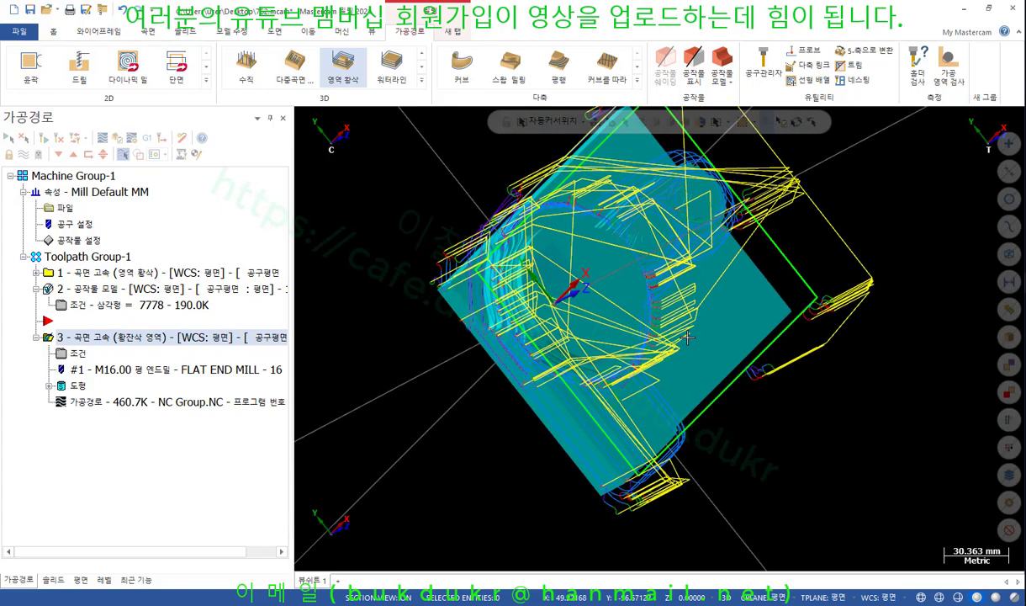
middle_click_drag(660, 339, 582, 239)
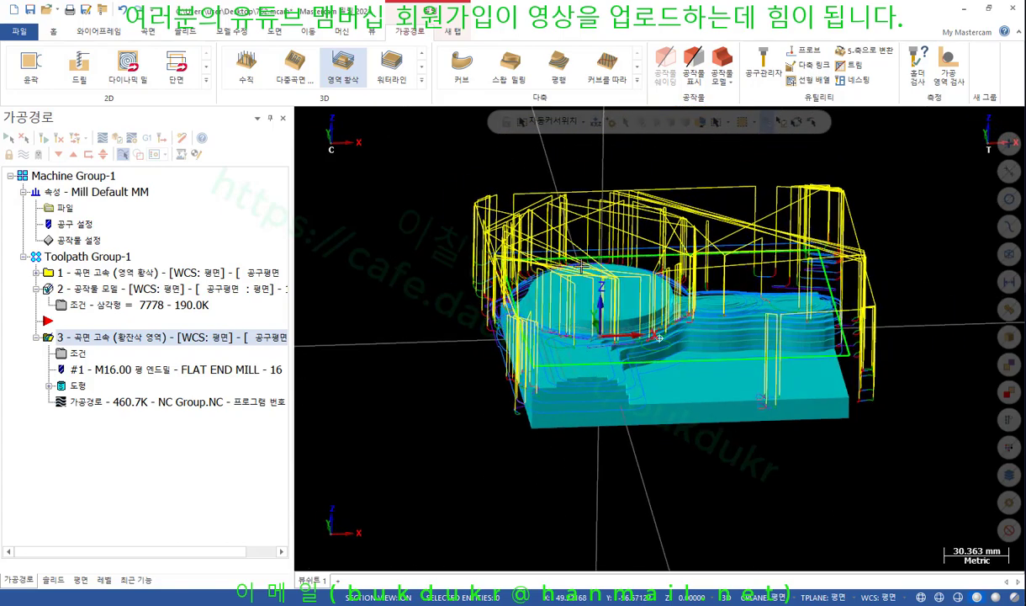
Set the rest roughing operation's gap (간격) for ignoring small uncut areas to 1 and regenerate its toolpath
left_click(78, 354)
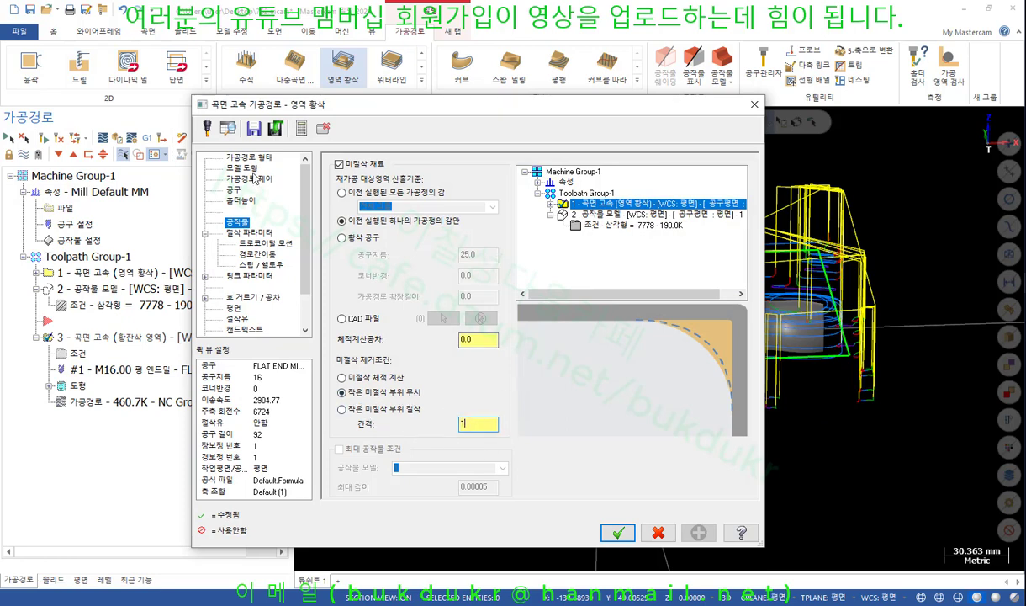
left_click(244, 168)
left_click(229, 226)
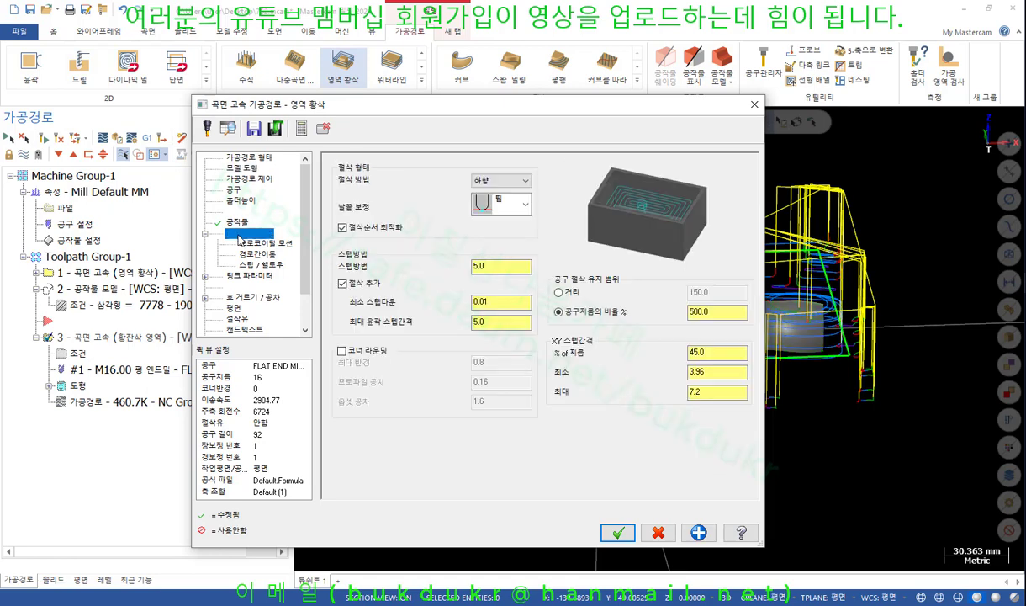
left_click(617, 533)
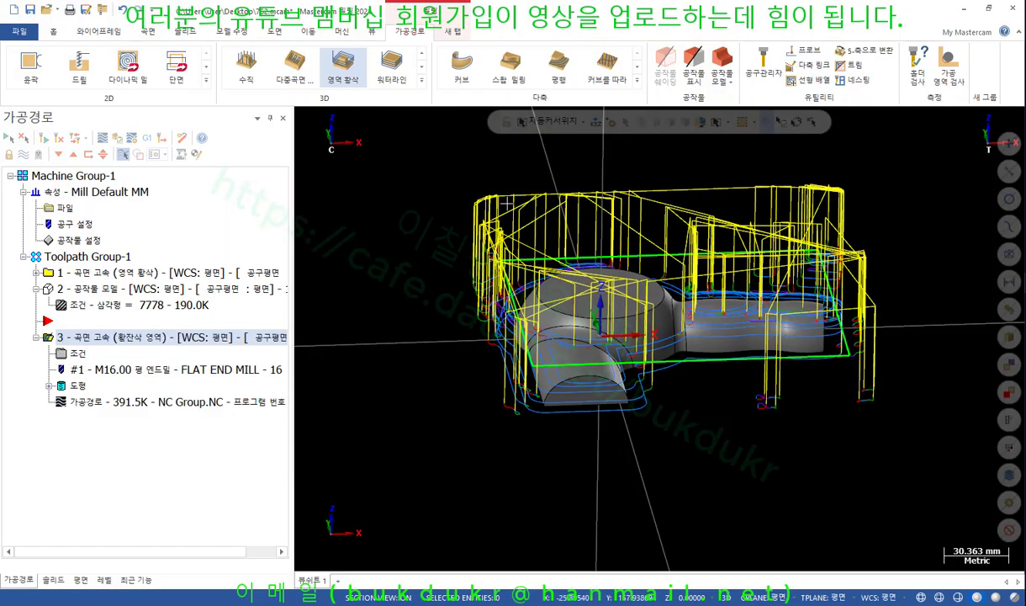
Examine the regenerated rest roughing toolpath, and inspect the stock model's stepped handle end and uncut corner from several angles
scroll(719, 273, "up", 5)
mouse_move(710, 261)
middle_mouse_down()
mouse_move(633, 333)
mouse_move(654, 330)
mouse_move(646, 306)
mouse_move(730, 292)
mouse_move(734, 353)
middle_mouse_up()
scroll(645, 302, "down", 4)
key("alt+7")
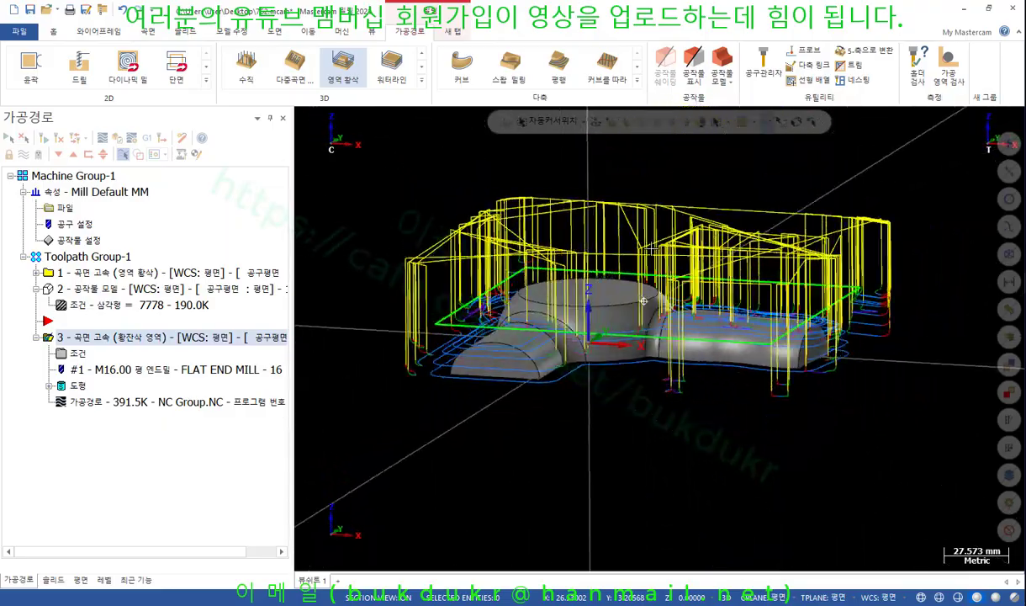
left_click(128, 289)
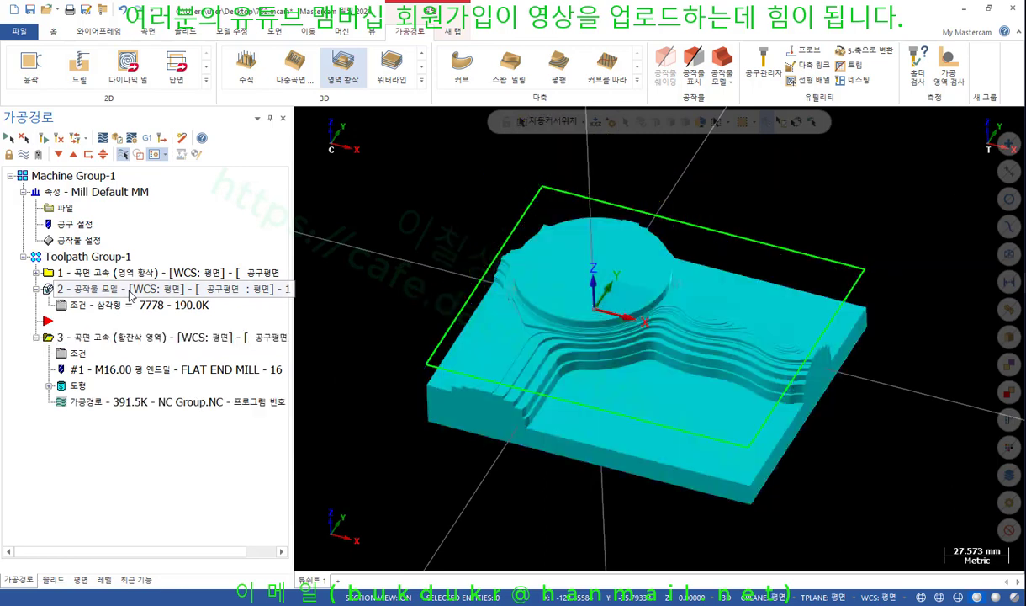
scroll(788, 360, "up", 5)
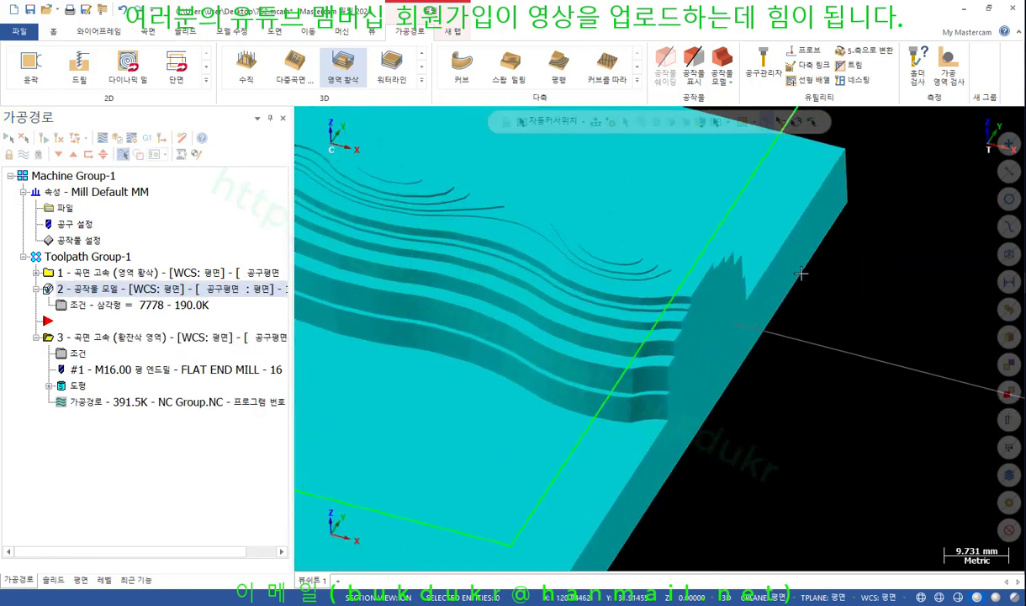
scroll(834, 351, "down", 5)
middle_click_drag(834, 351, 715, 253)
scroll(772, 296, "down", 1)
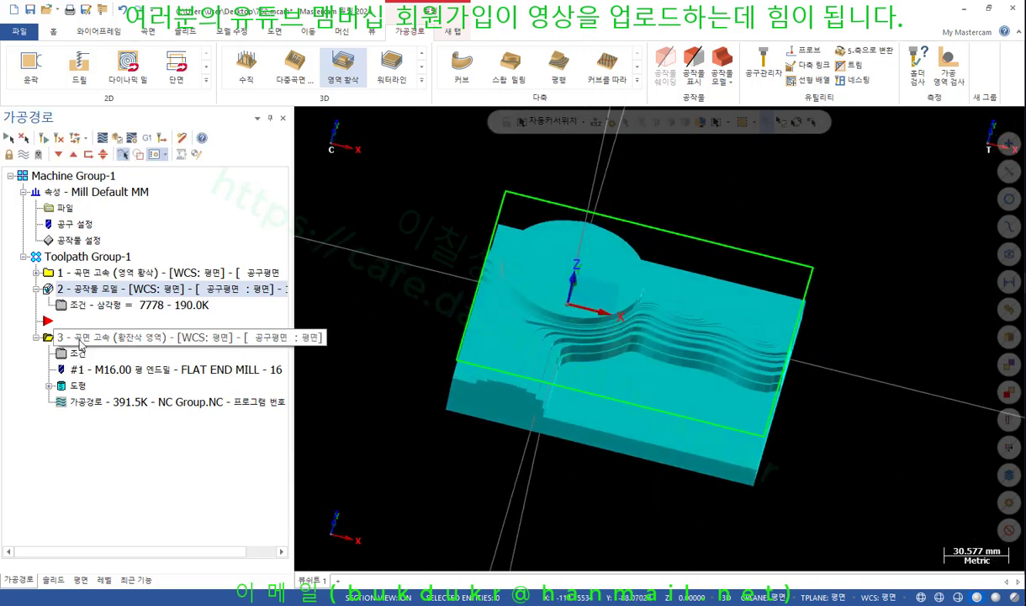
Review the rest roughing cut parameters, set the gap (간격) for ignoring small uncut areas to 2, and regenerate the toolpath
left_click(80, 339)
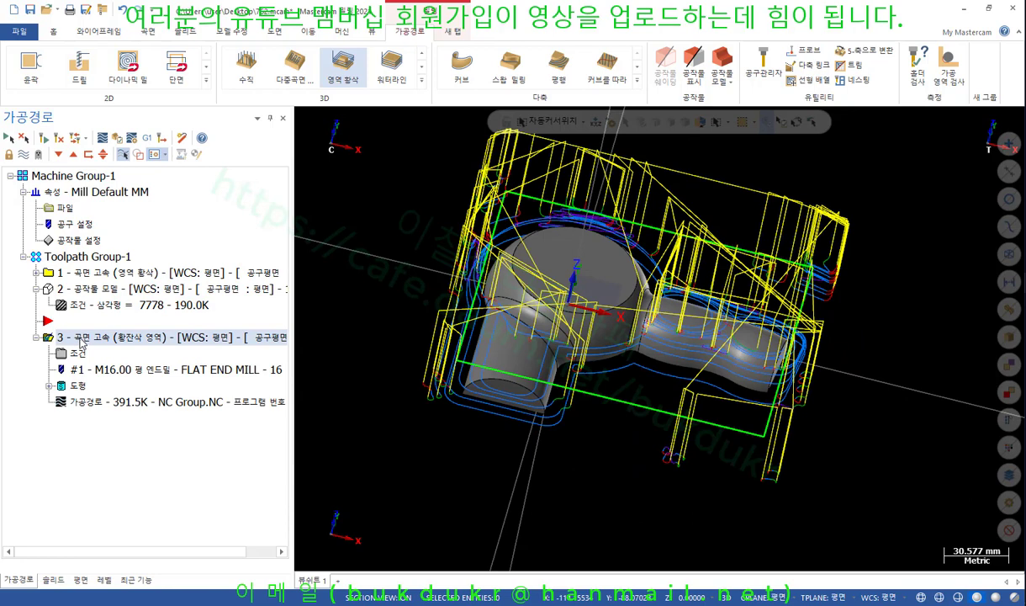
left_click(76, 354)
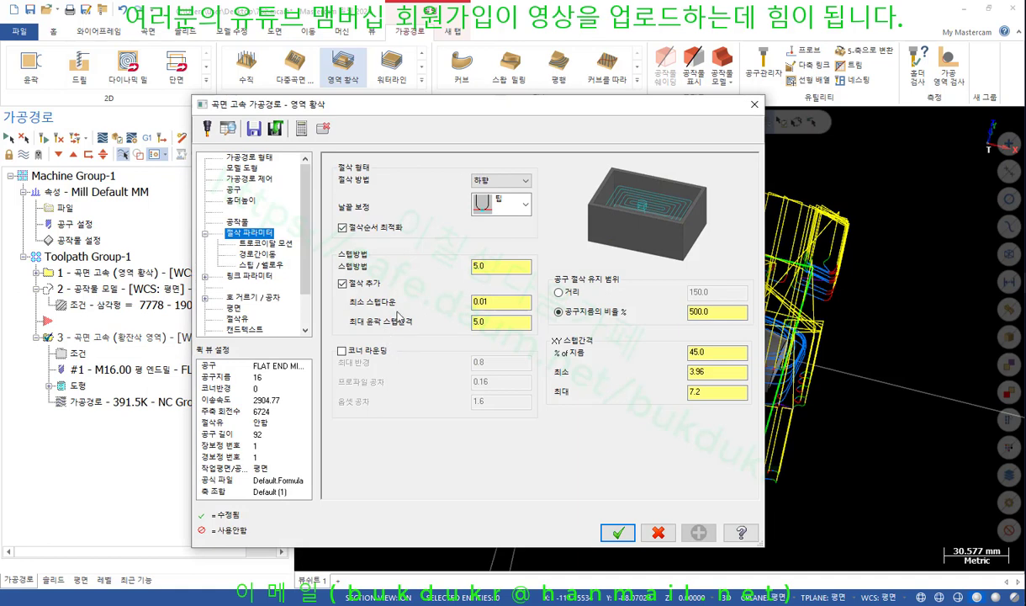
left_click(260, 265)
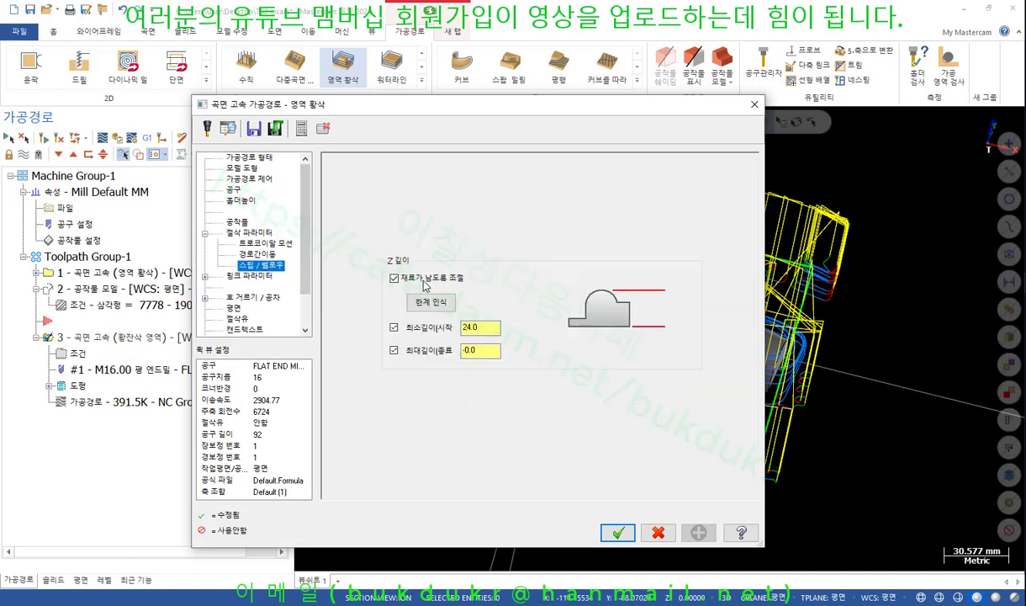
left_click(258, 254)
left_click(267, 244)
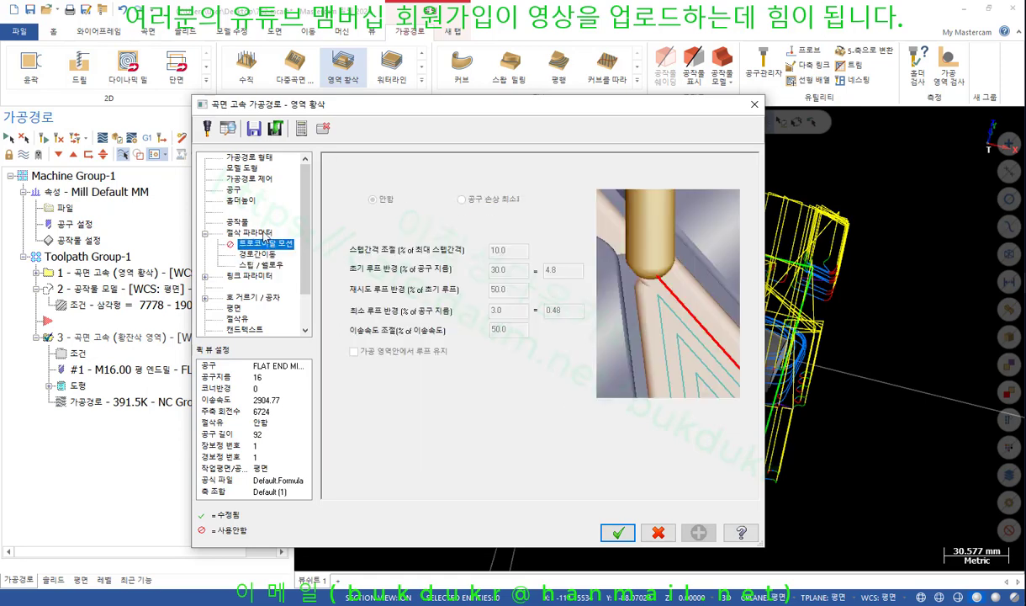
left_click(262, 233)
left_click(239, 223)
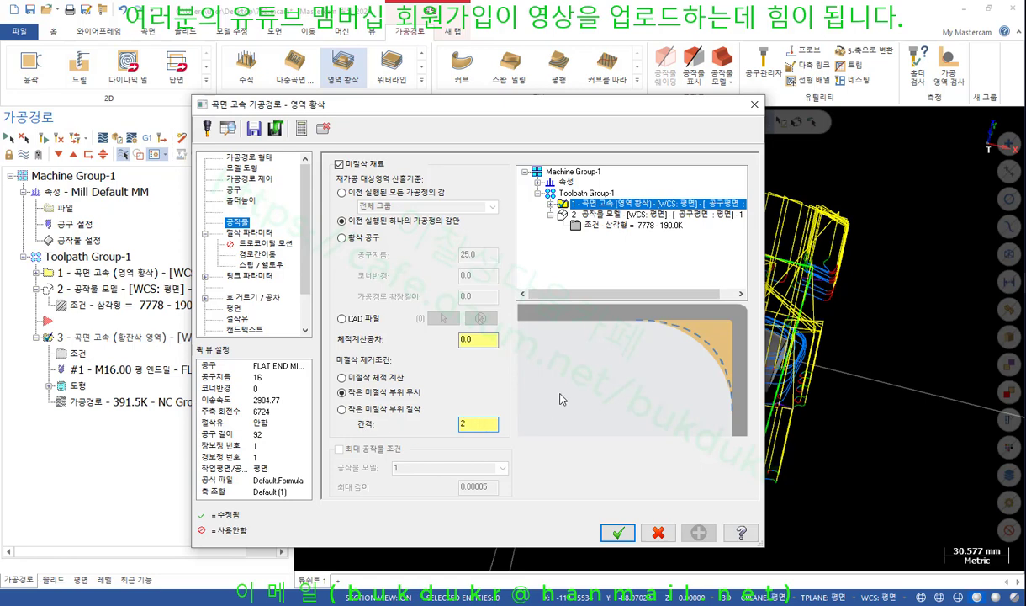
left_click(618, 532)
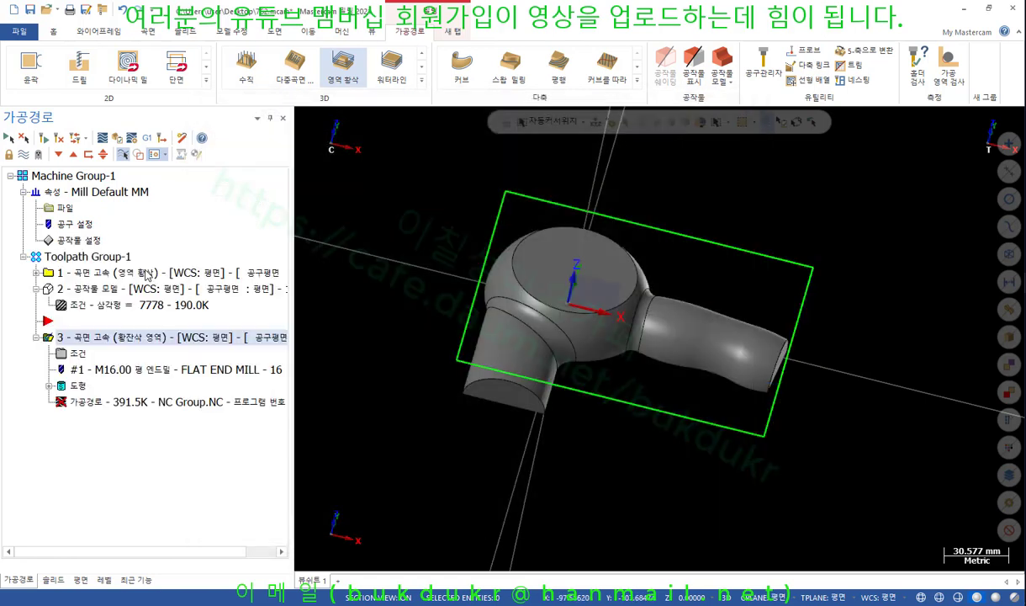
left_click(43, 138)
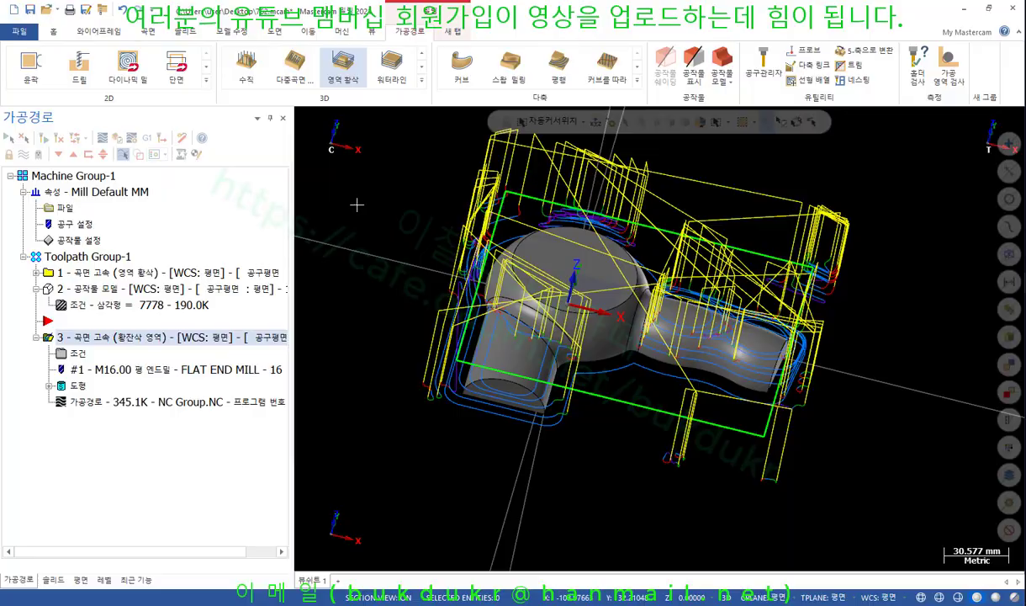
Examine the regenerated rest roughing passes around the part and view the part from the top (평면)
middle_click_drag(357, 205, 558, 387)
scroll(778, 256, "down", 2)
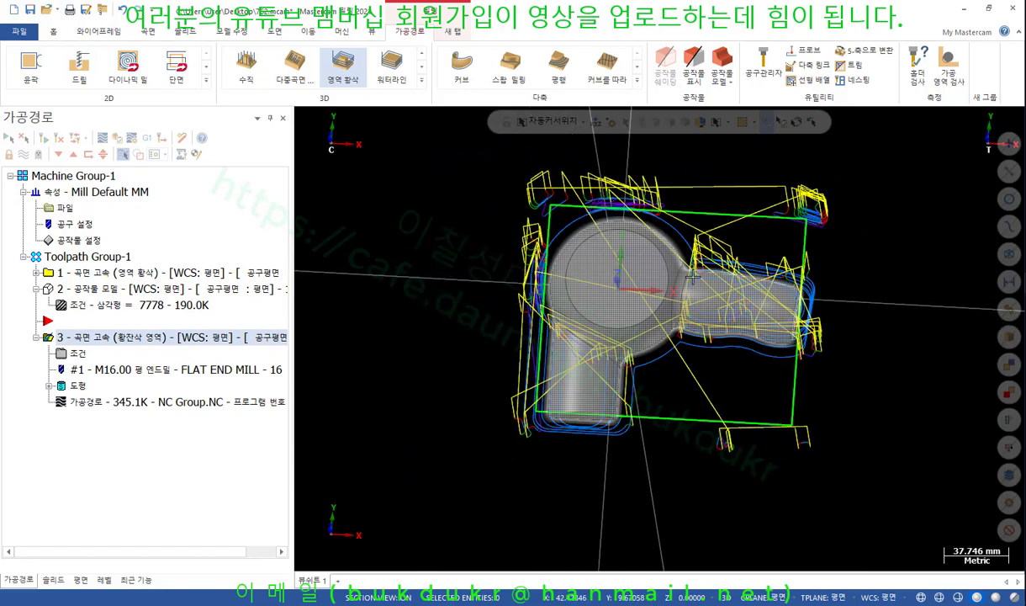
right_click(891, 238)
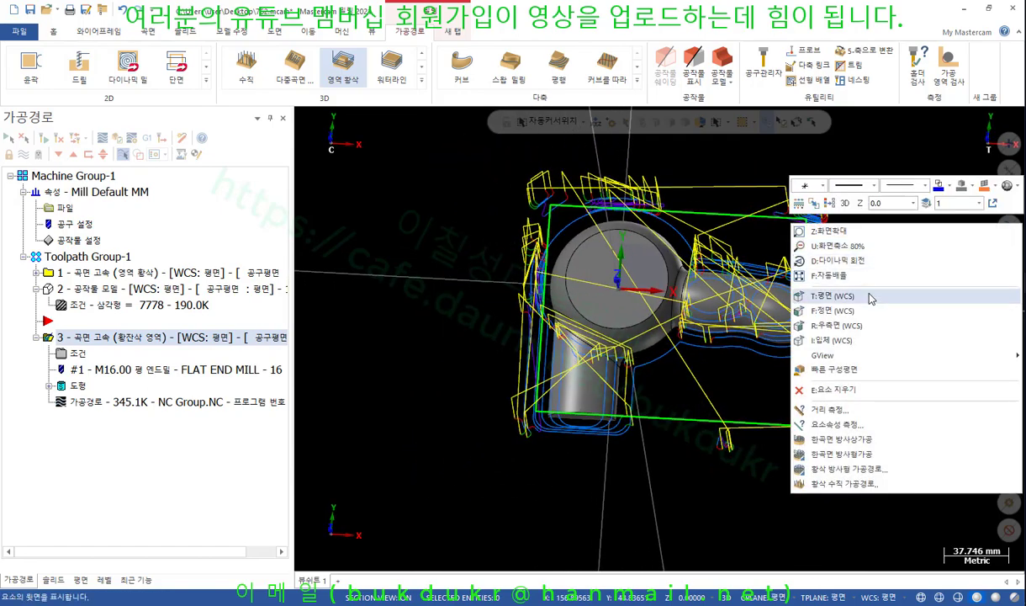
left_click(866, 297)
scroll(613, 312, "down", 2)
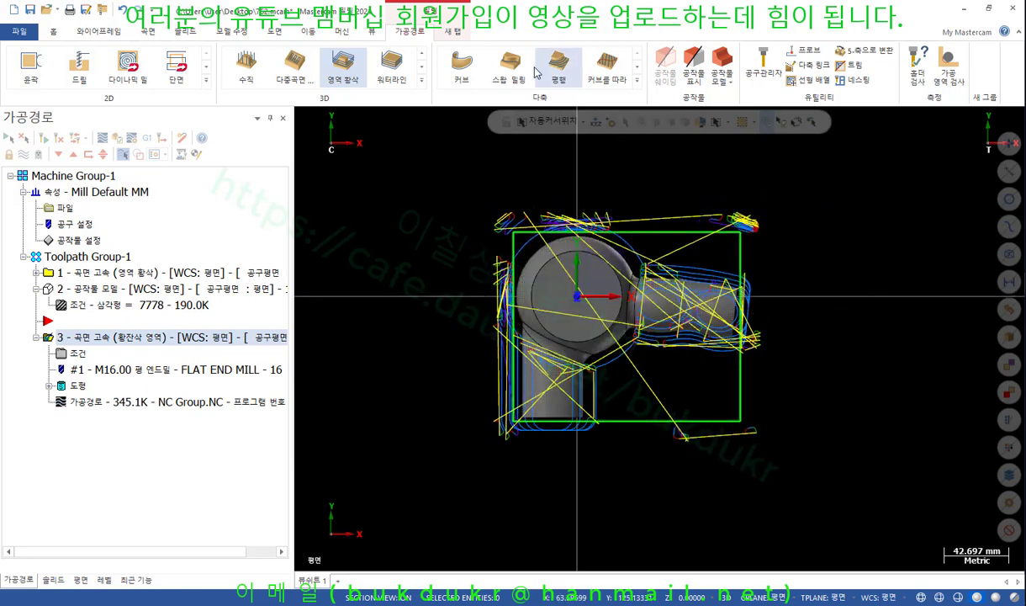
Draw one rectangle about 42 × 76 mm over the handle's free end and another about 59 × 43 mm above the round head
left_click(118, 34)
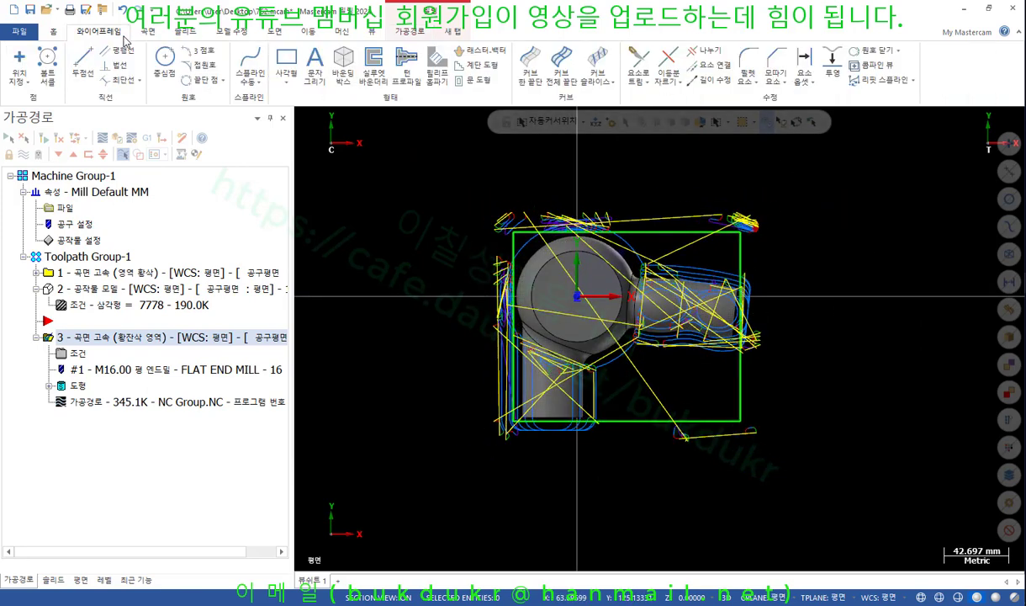
left_click(287, 63)
left_click(789, 255)
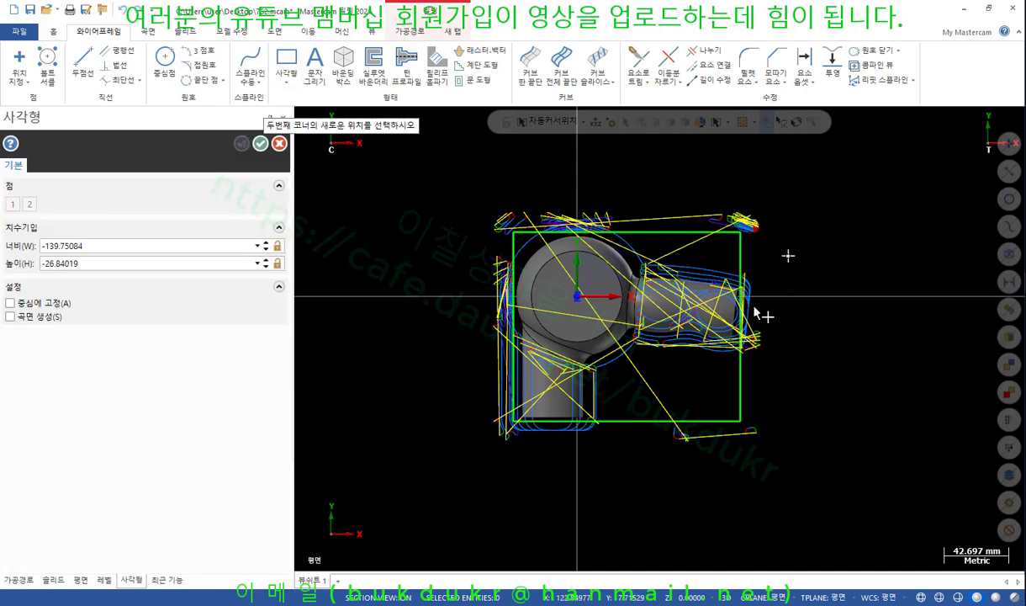
left_click(724, 370)
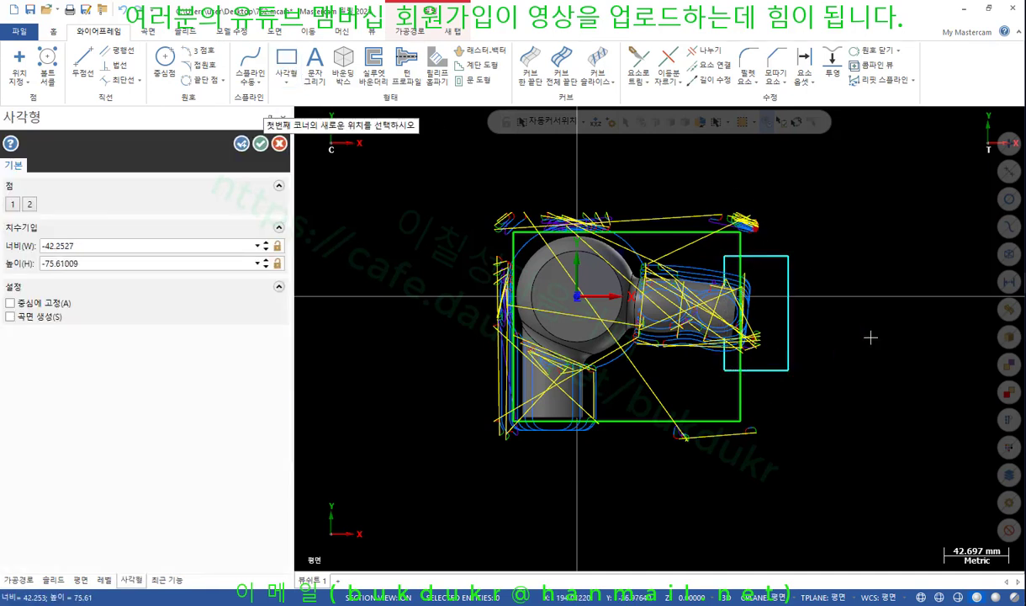
left_click(534, 180)
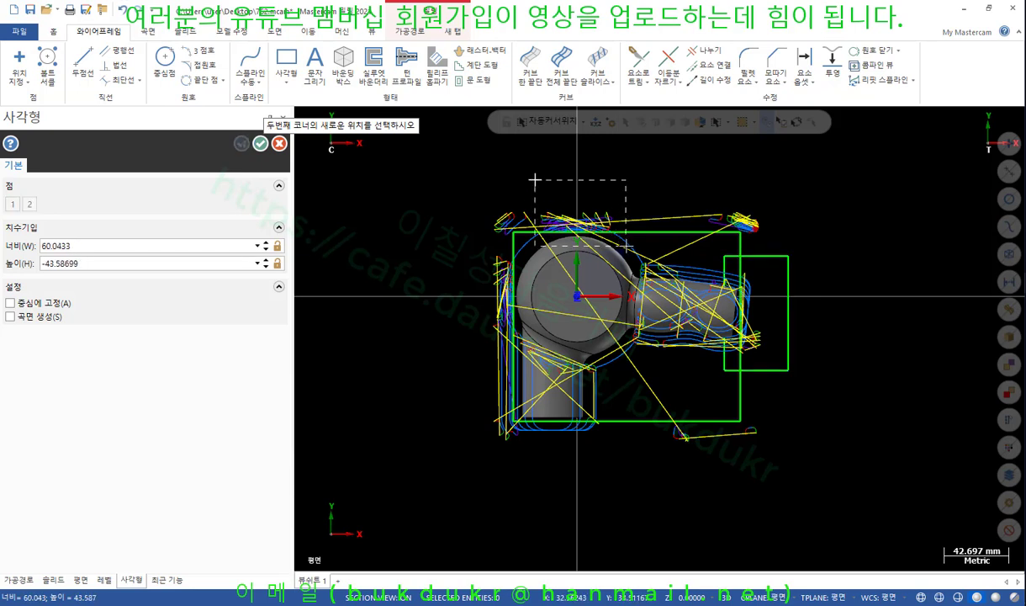
left_click(625, 244)
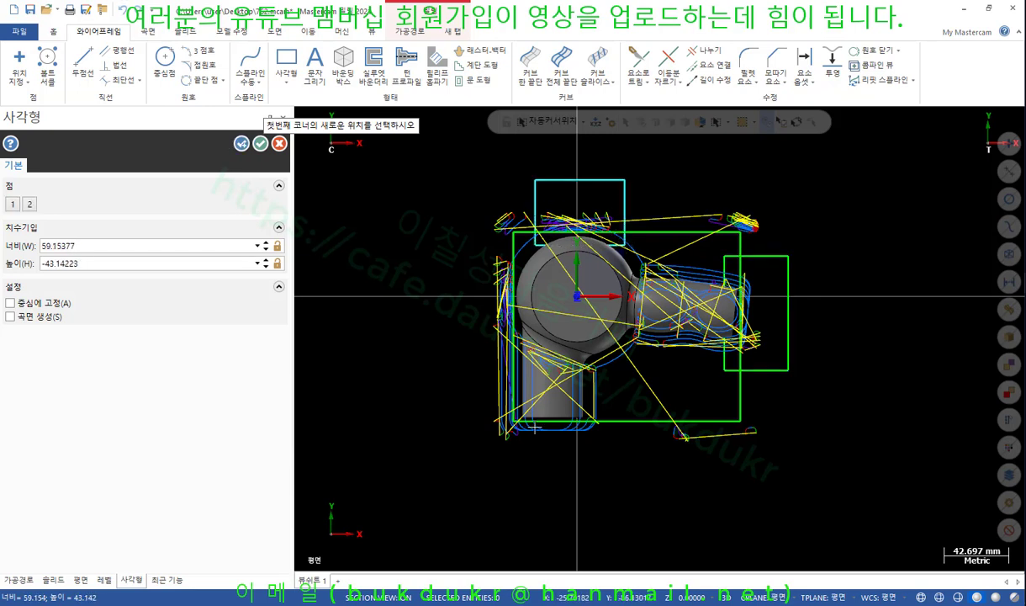
Draw one rectangle about 48 × 60 mm over the round head's left side and another about 99 × 38 mm over the nozzle end
left_click(465, 249)
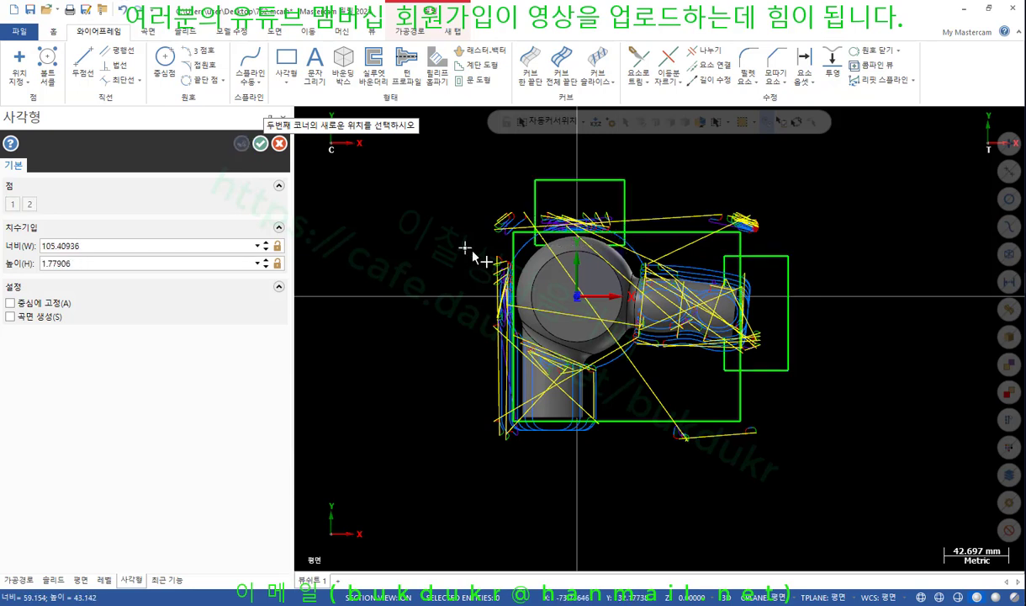
left_click(537, 339)
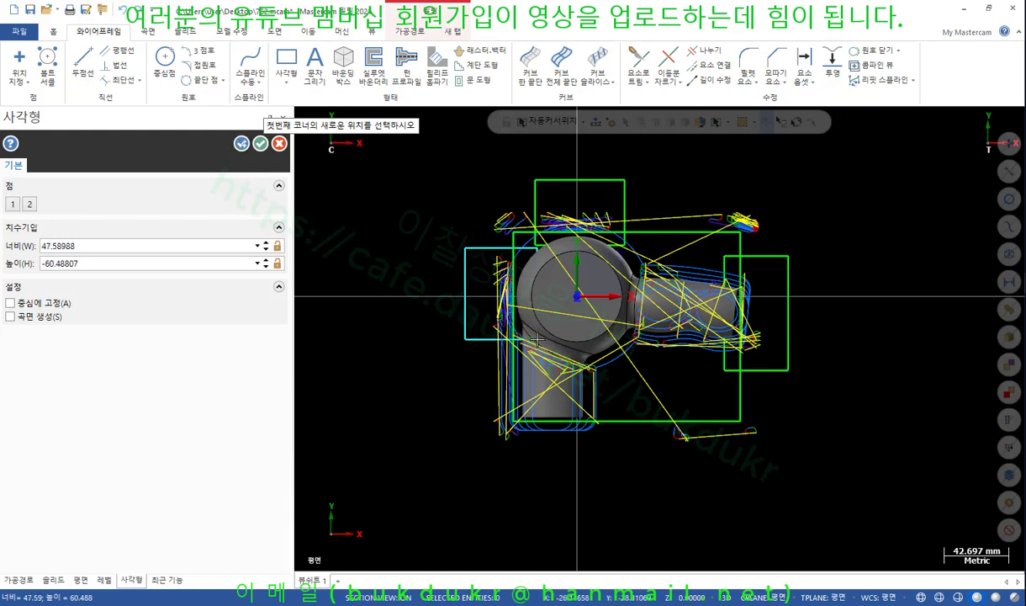
left_click(626, 460)
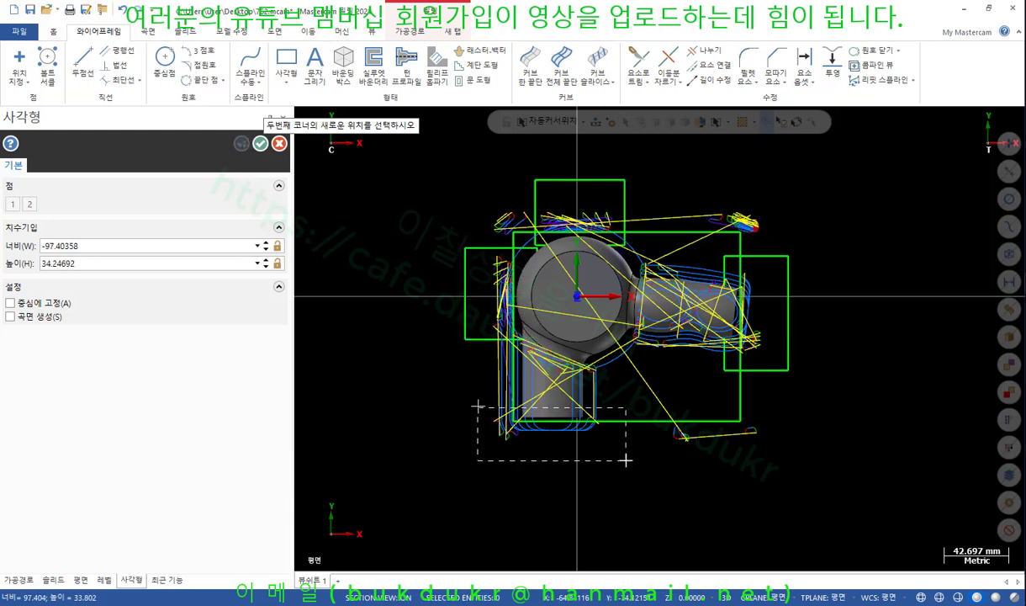
left_click(476, 405)
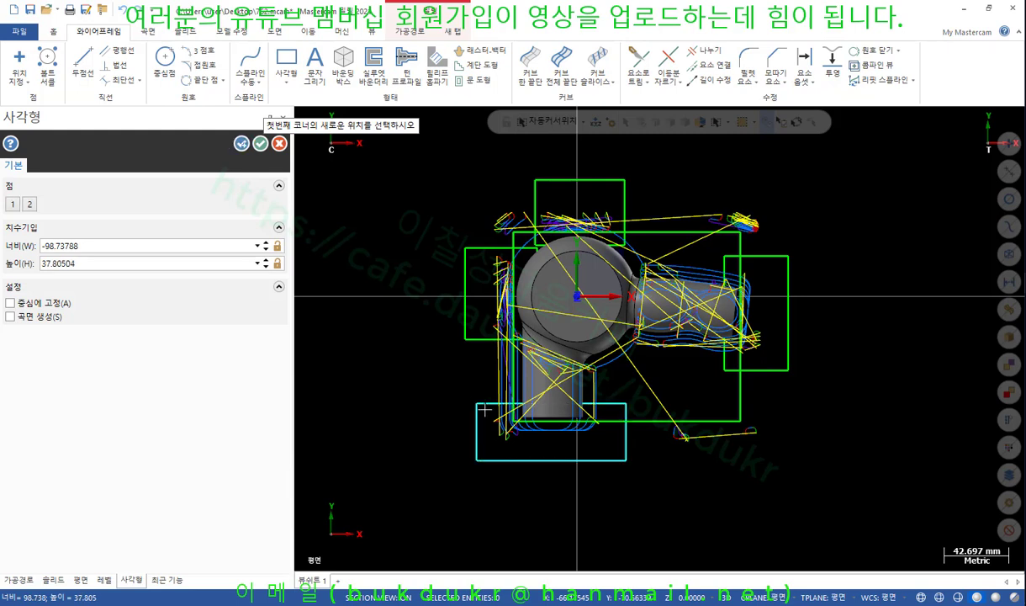
left_click(260, 143)
Replace the rest roughing operation's containment chain (윤곽 체인) with the four small rectangles around the part
left_click(81, 356)
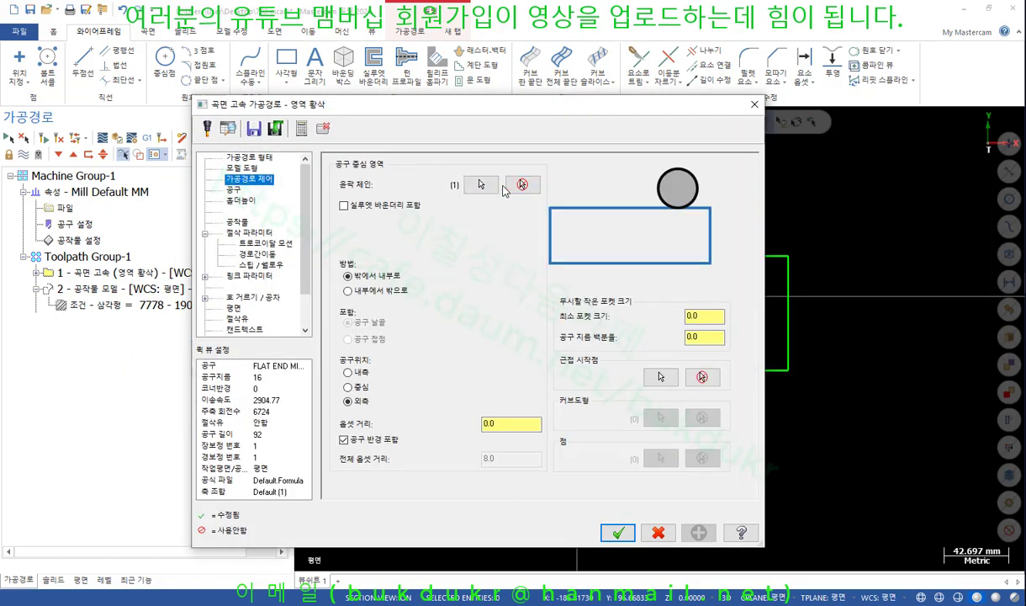
left_click(490, 180)
left_click(536, 189)
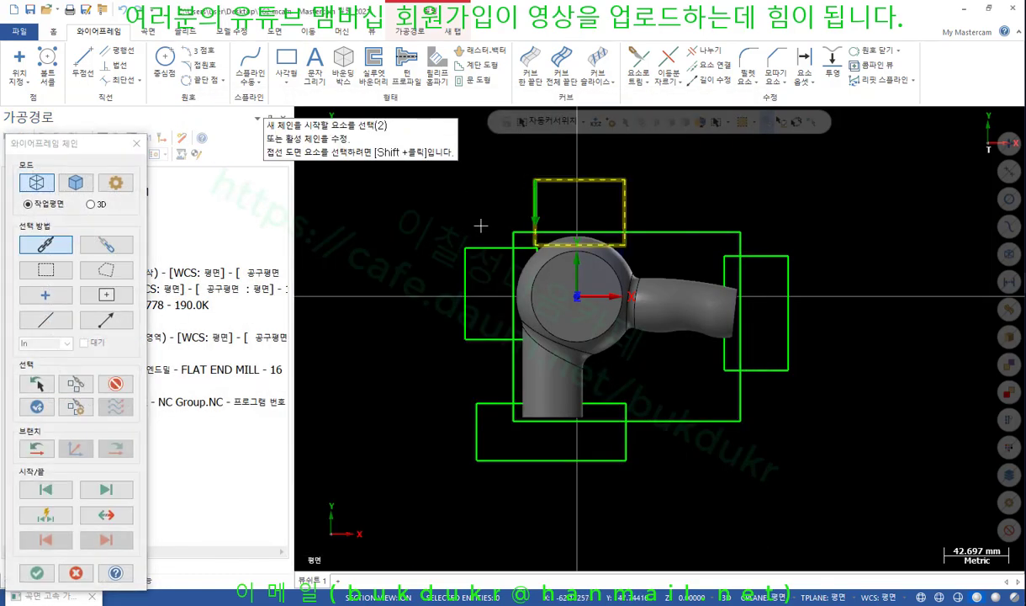
left_click(467, 251)
left_click(476, 429)
left_click(788, 336)
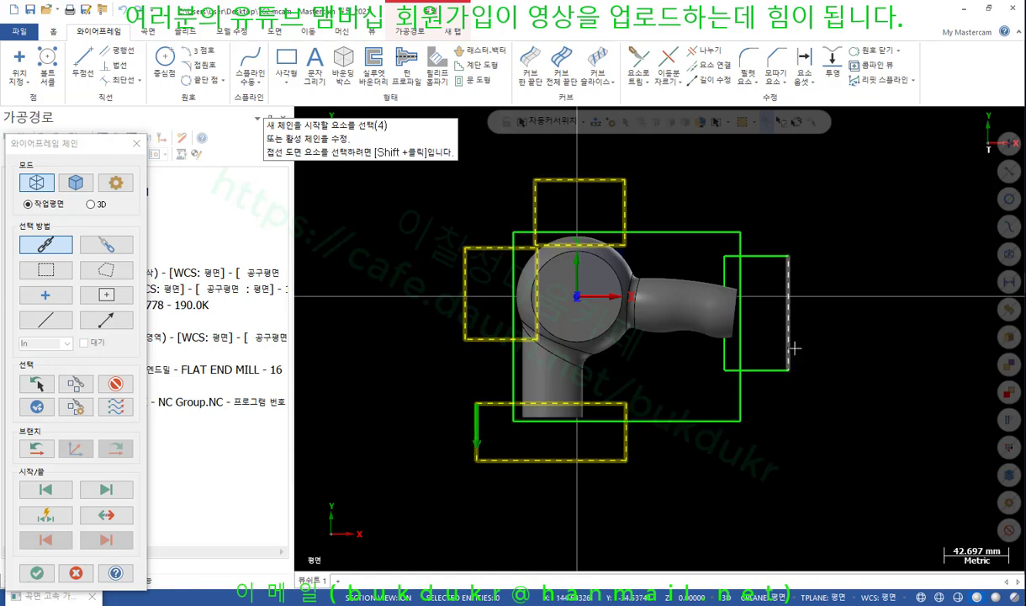
left_click(37, 572)
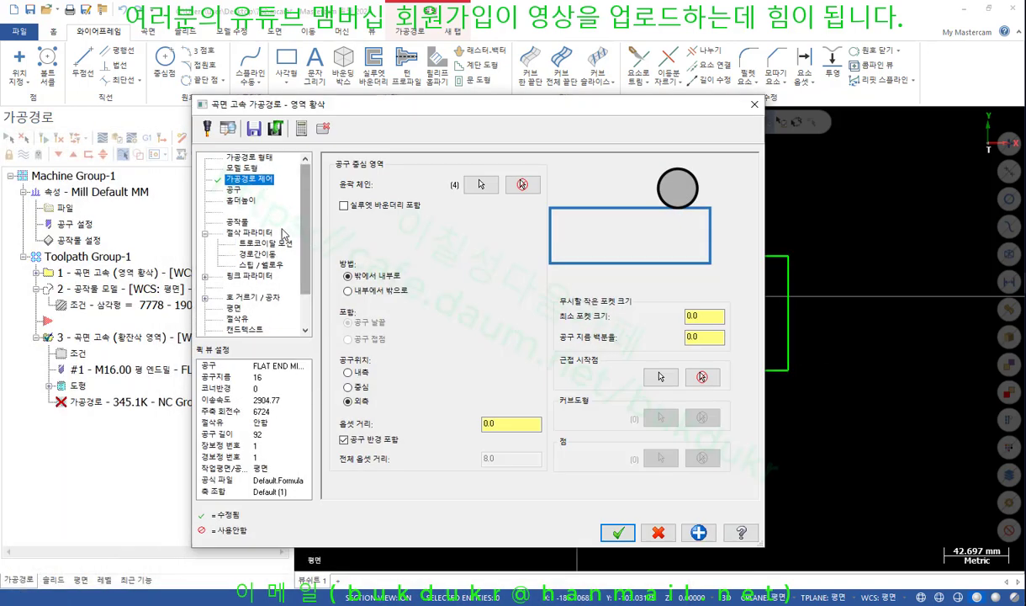
Edit the gap (간격) for ignoring small uncut areas and regenerate the rest roughing toolpath within the new boundaries
left_click(237, 221)
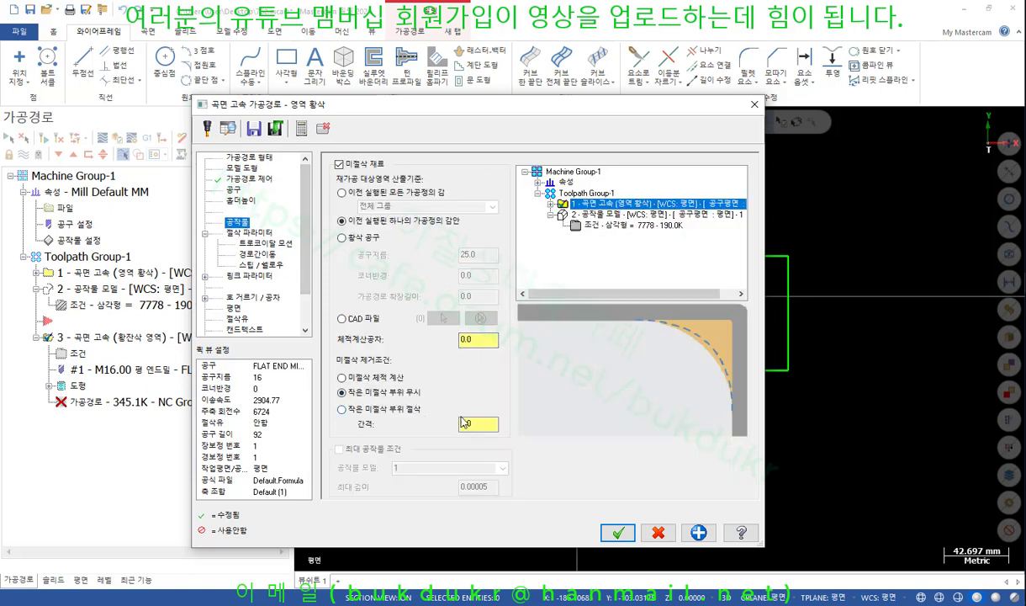
left_click_drag(484, 425, 411, 428)
left_click(617, 533)
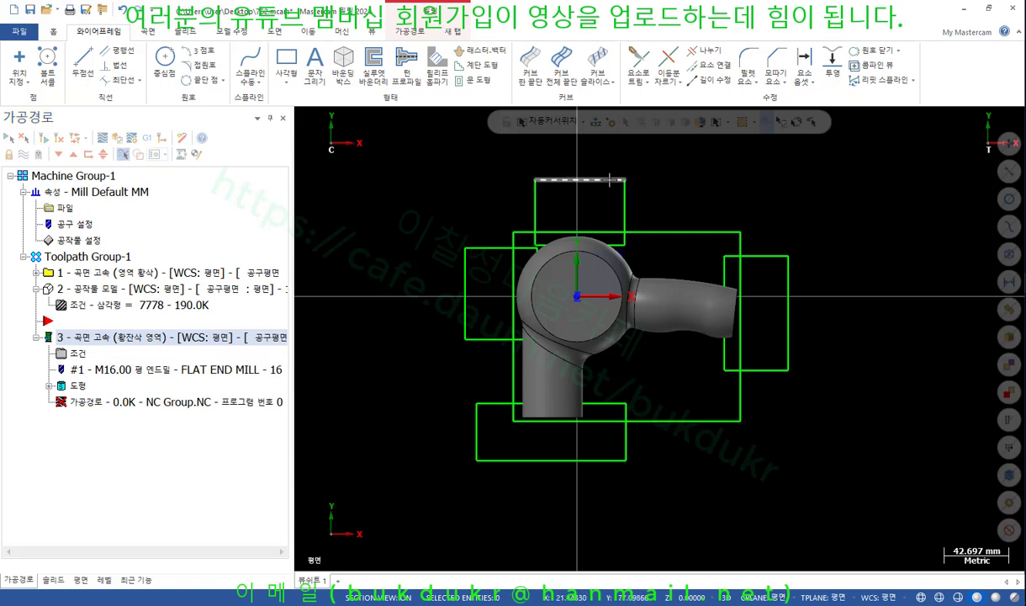
left_click(610, 179)
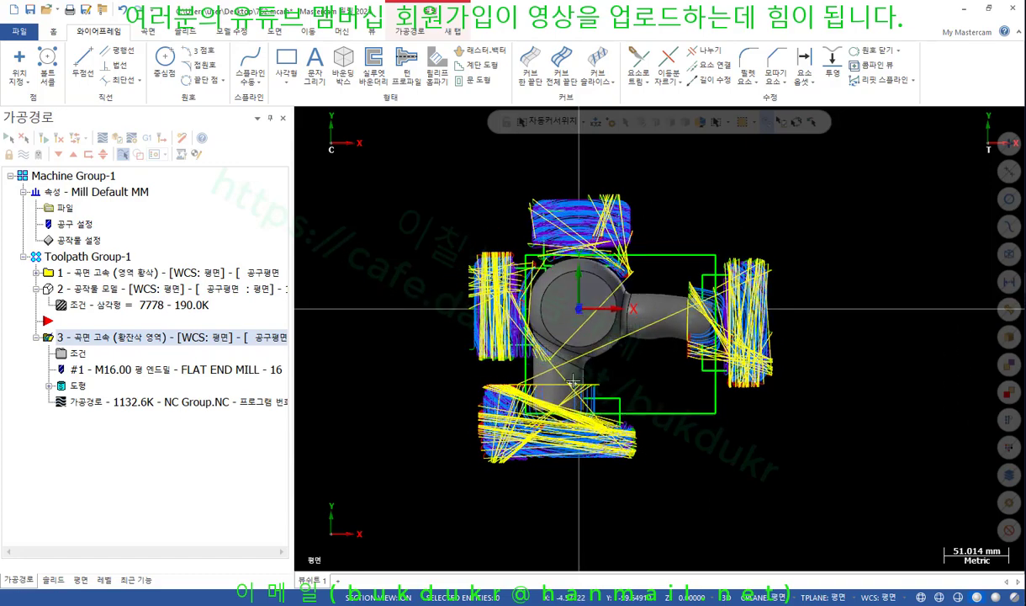
Examine the rest roughing toolpath inside the four rectangular boundaries from several angles
middle_click_drag(583, 380, 644, 284)
scroll(504, 471, "up", 10)
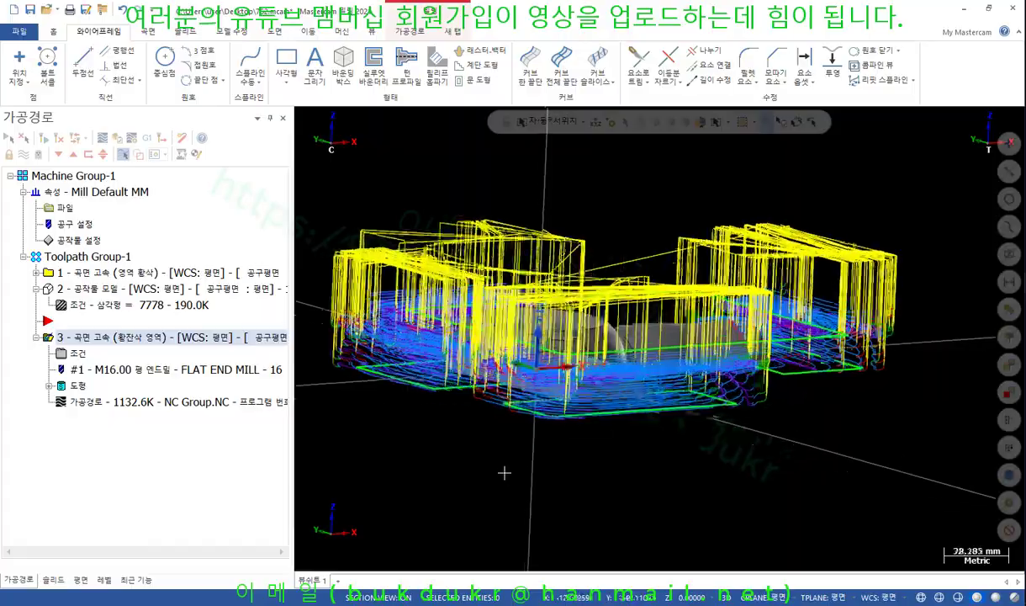
middle_click_drag(504, 472, 448, 301)
middle_click_drag(637, 299, 522, 475)
scroll(522, 475, "down", 3)
scroll(522, 475, "down", 2)
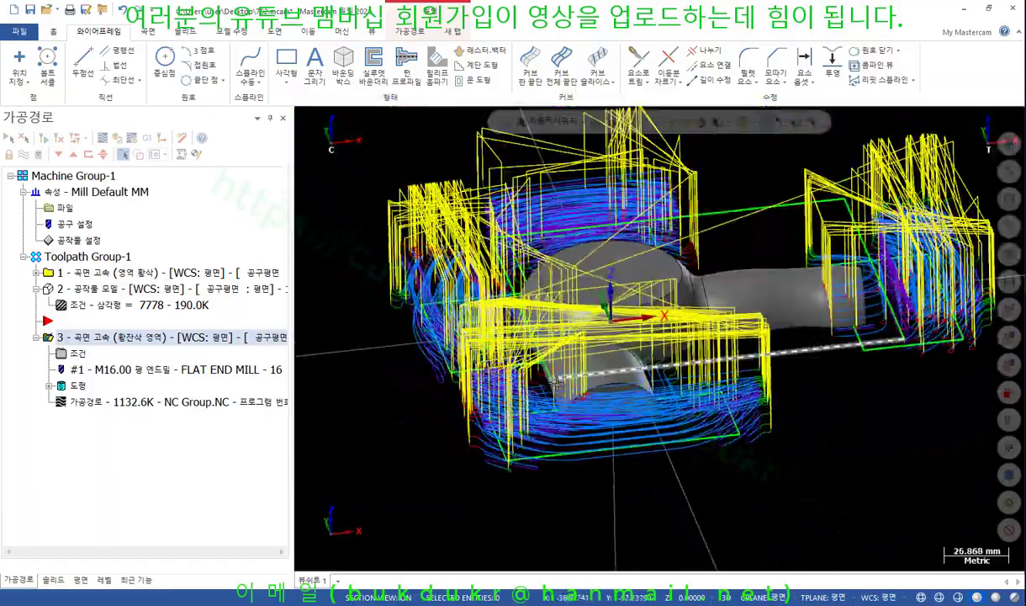
Set the rest roughing operation's tool position (공구위치) to center (중심) and regenerate the toolpath
middle_click_drag(556, 377, 553, 448)
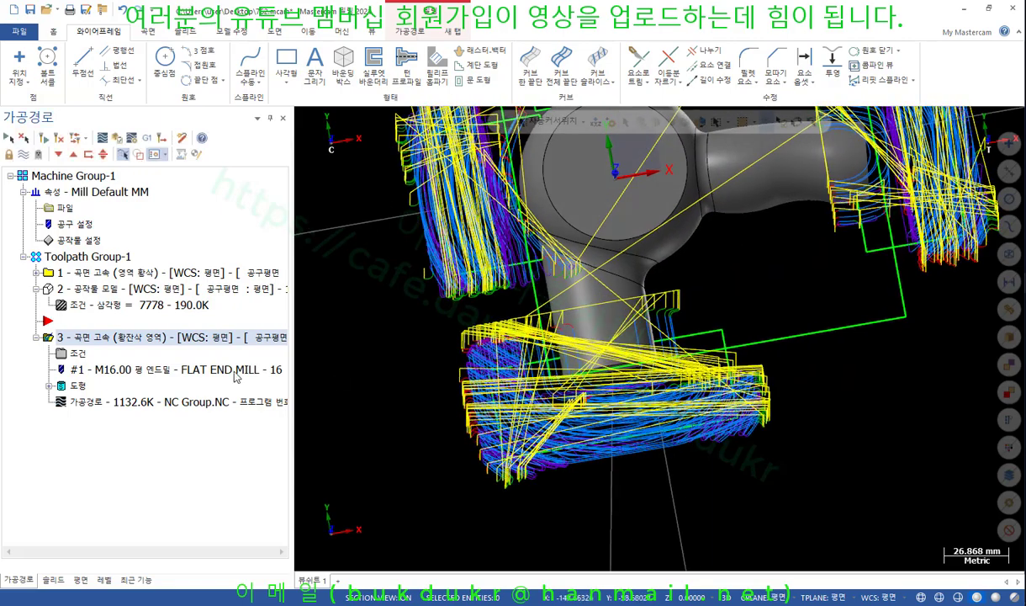
left_click(77, 353)
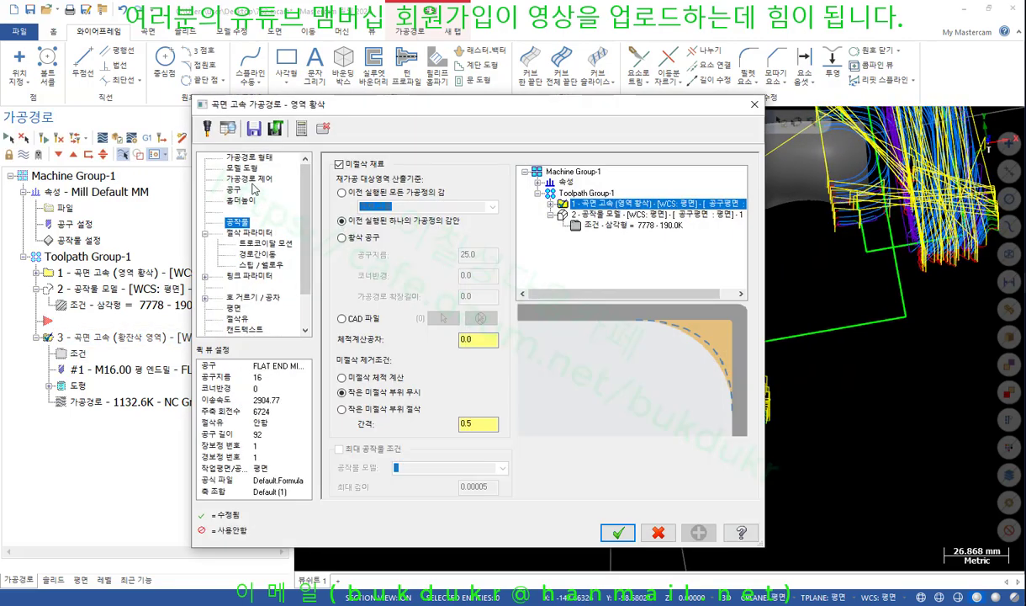
left_click(249, 179)
left_click(352, 390)
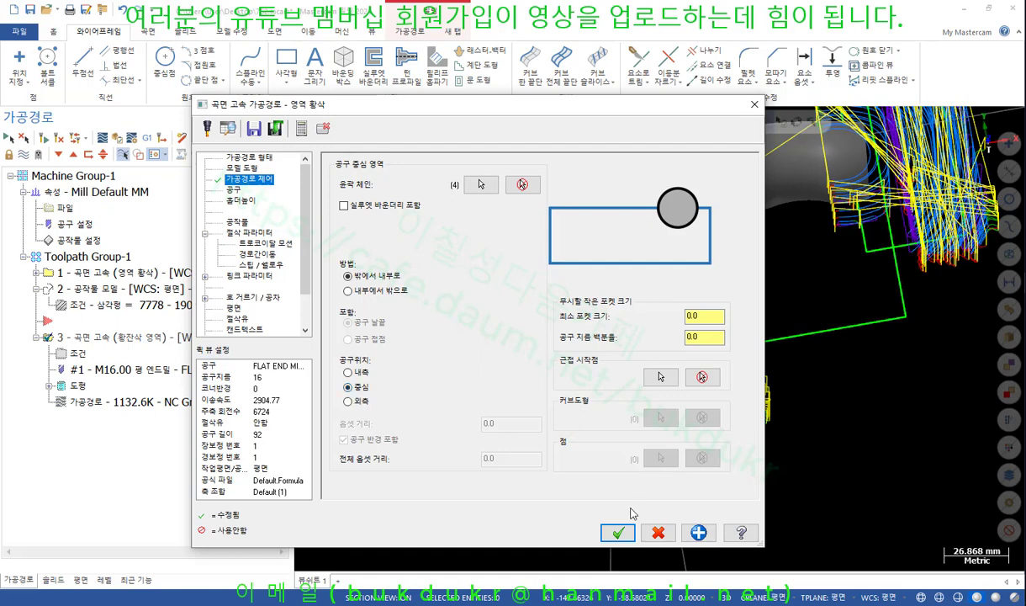
left_click(618, 533)
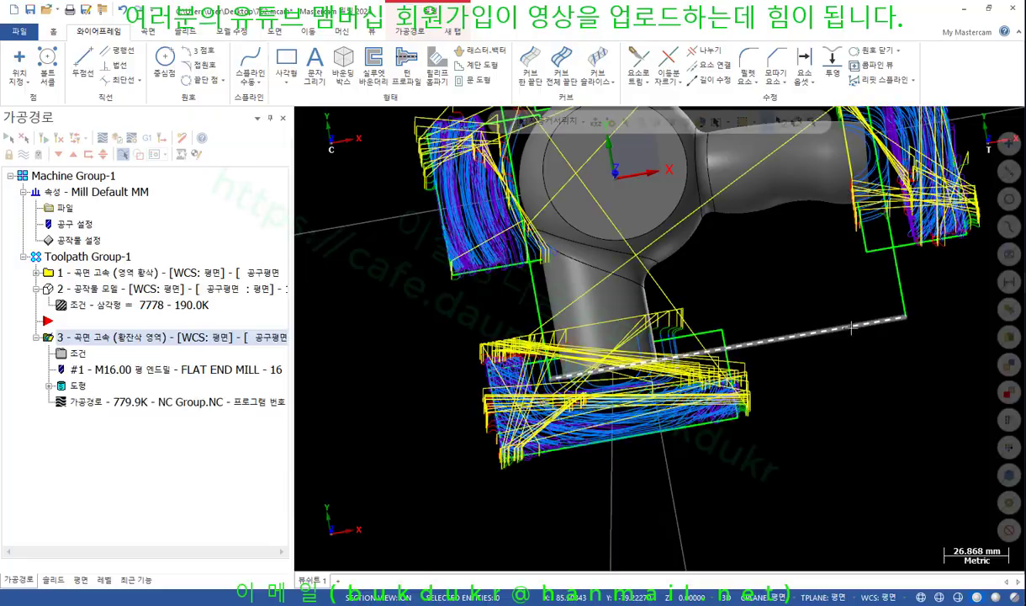
Examine the center-contained rest roughing toolpath close up around the round head and over the whole part
middle_click_drag(852, 328, 787, 336)
scroll(564, 340, "up", 5)
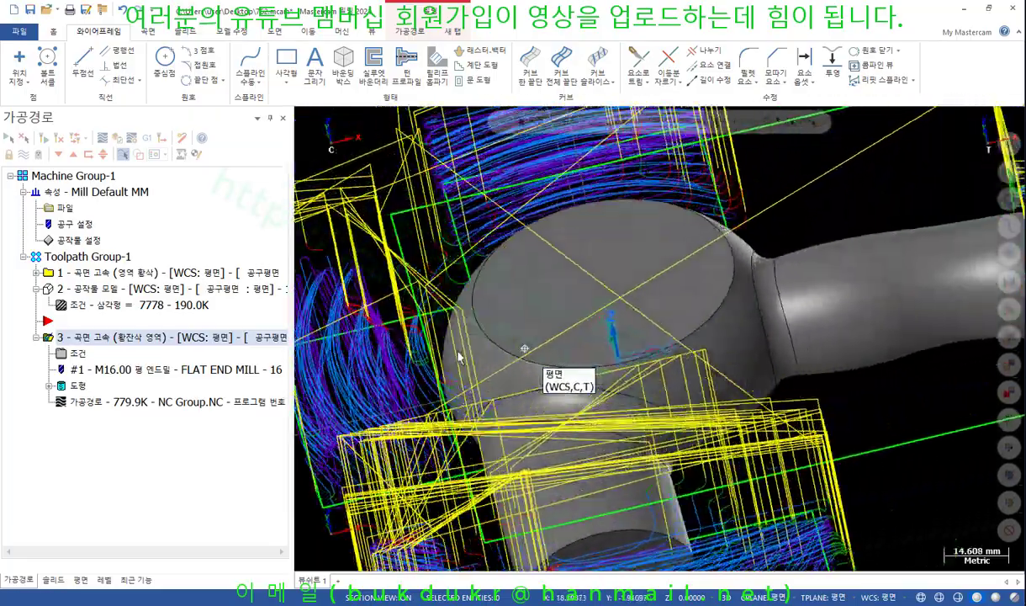
mouse_move(448, 381)
middle_mouse_down()
mouse_move(479, 401)
mouse_move(462, 372)
middle_mouse_up()
scroll(587, 301, "down", 4)
middle_click_drag(582, 297, 570, 318)
scroll(582, 311, "down", 3)
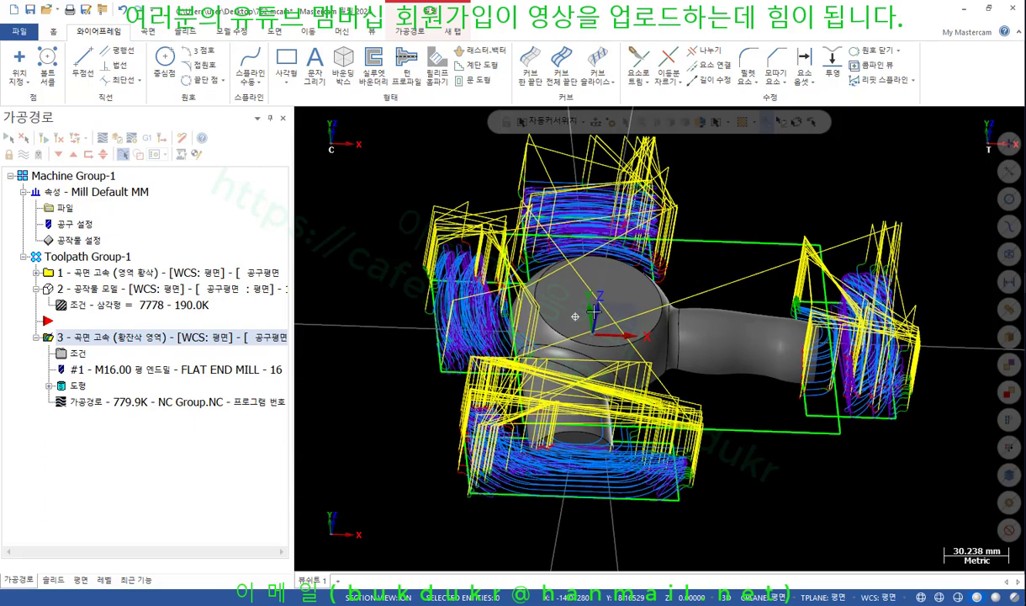
Try an XY stepover (XY 스텝간격) of 300% of the tool diameter in the rest roughing operation and regenerate its toolpath
left_click(79, 354)
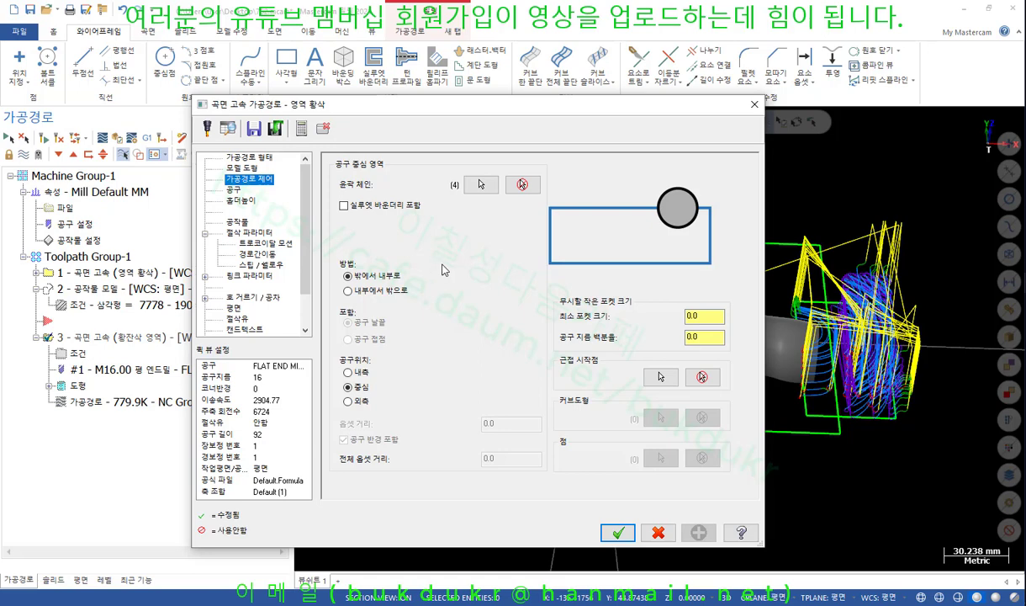
left_click(251, 233)
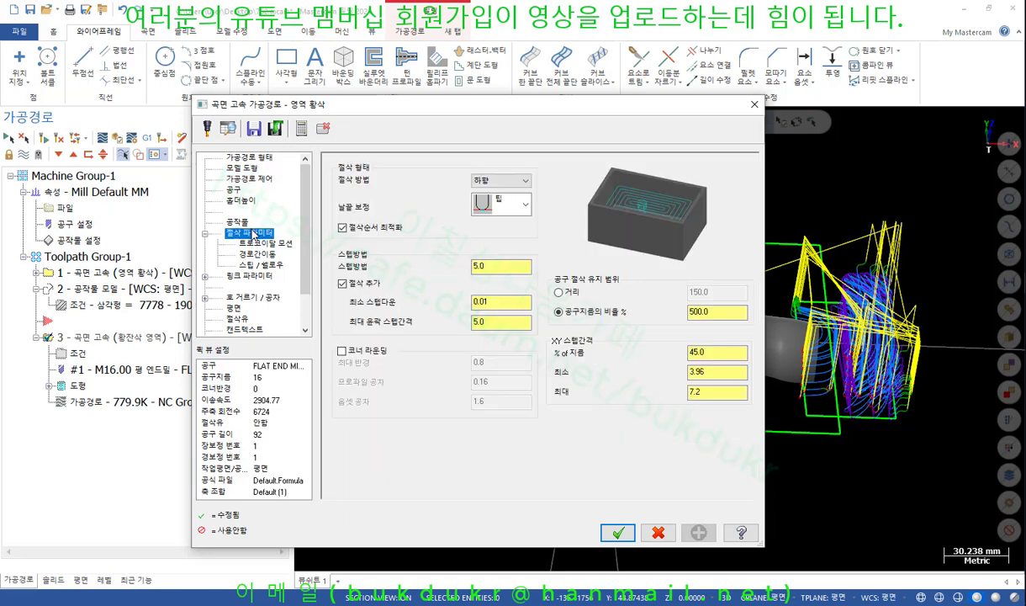
left_click(500, 266)
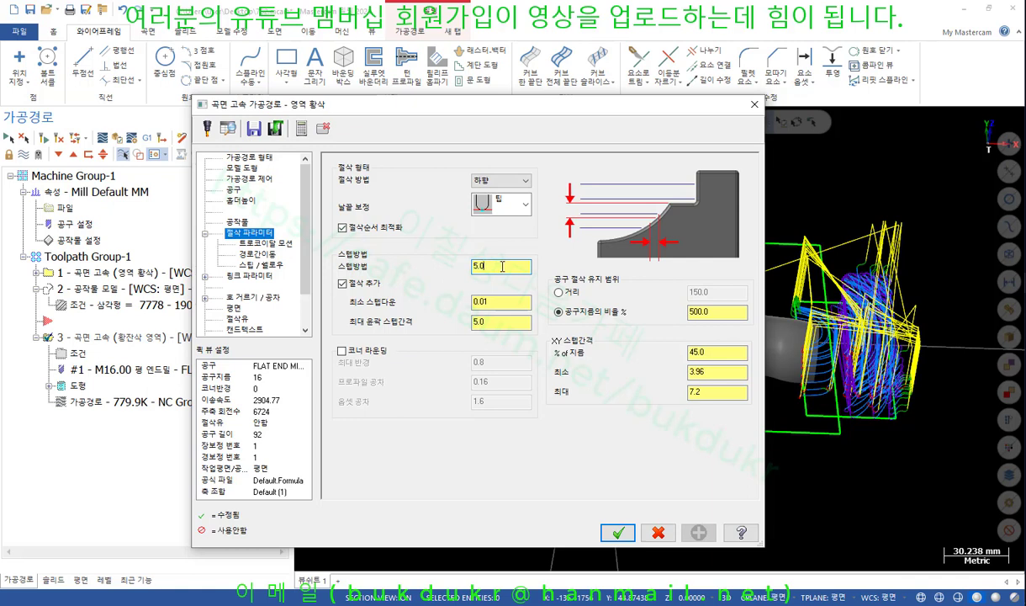
left_click(721, 352)
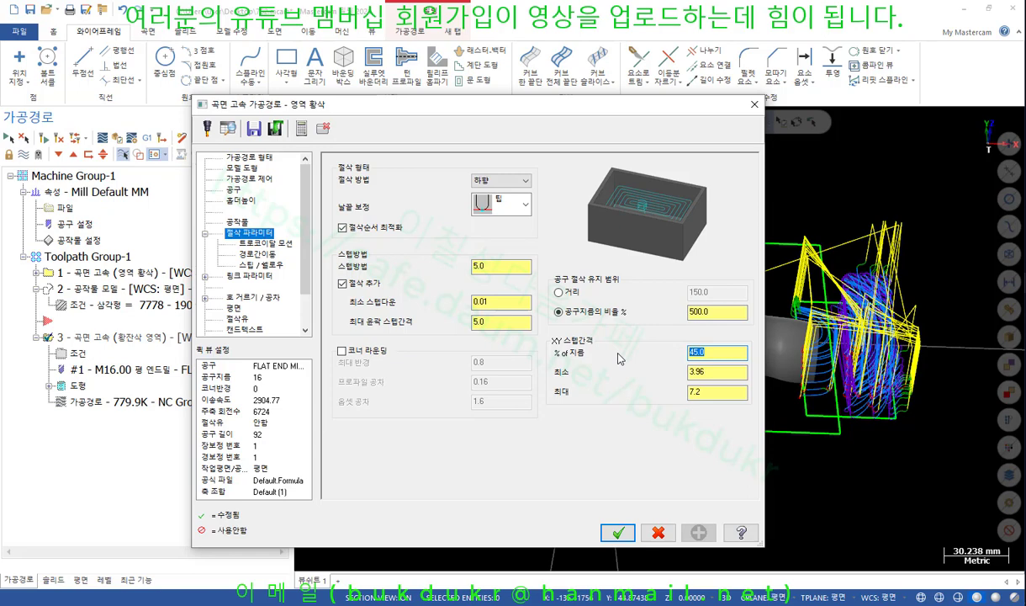
type("300")
key("Return")
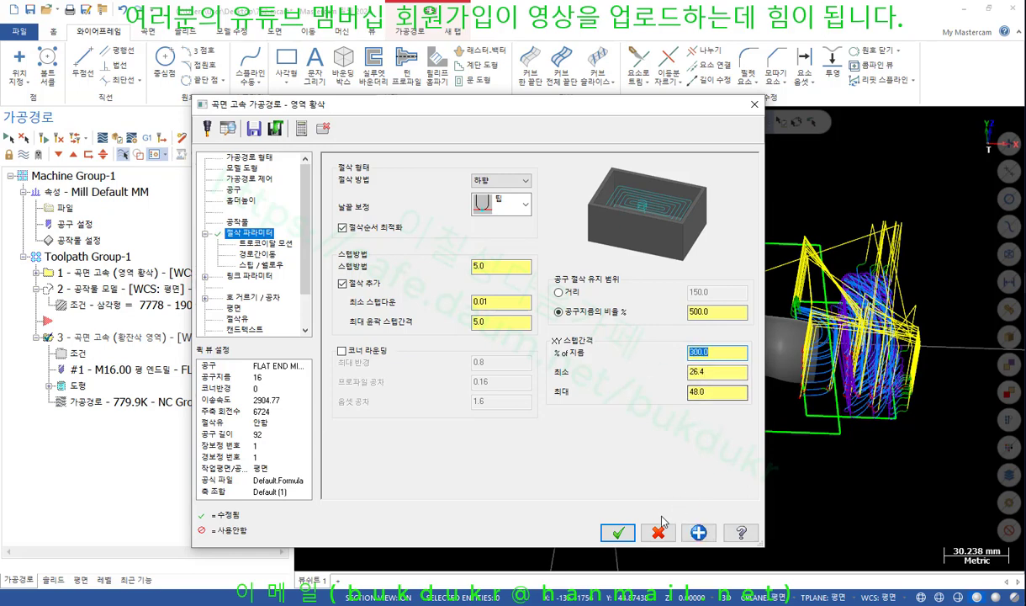
left_click(618, 532)
left_click(44, 140)
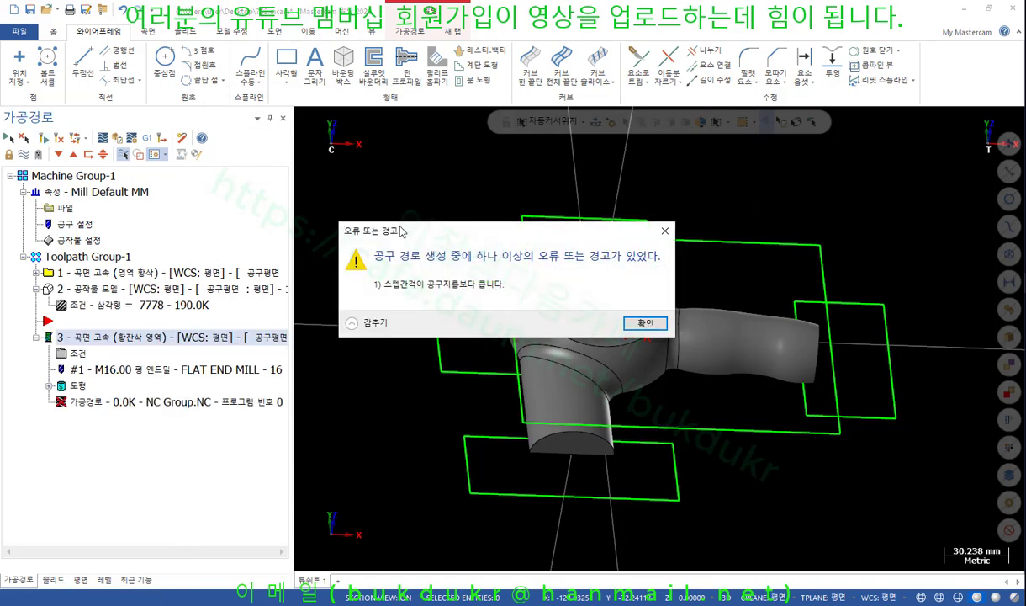
left_click(653, 328)
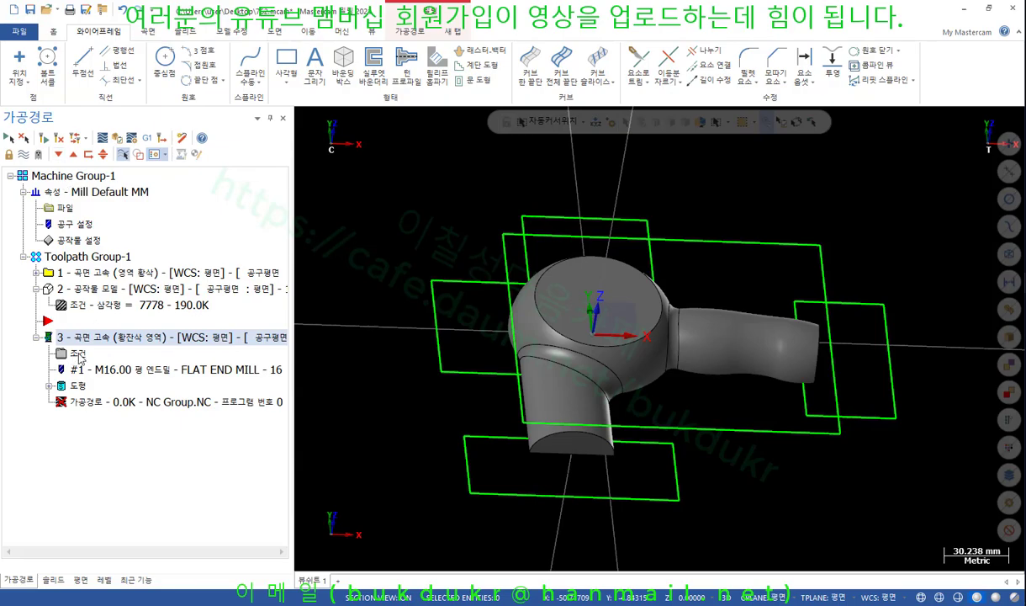
mouse_move(588, 336)
middle_mouse_down()
mouse_move(616, 313)
mouse_move(670, 318)
mouse_move(617, 309)
mouse_move(631, 283)
middle_mouse_up()
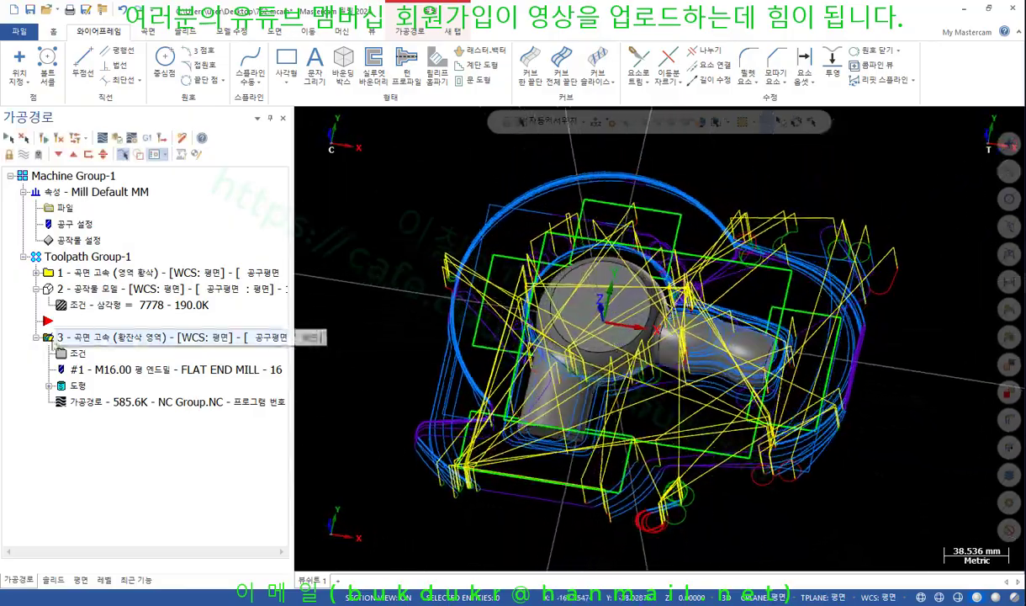
Set the rest roughing operation's XY stepover back to 45% of the tool diameter and regenerate its toolpath
left_click(63, 355)
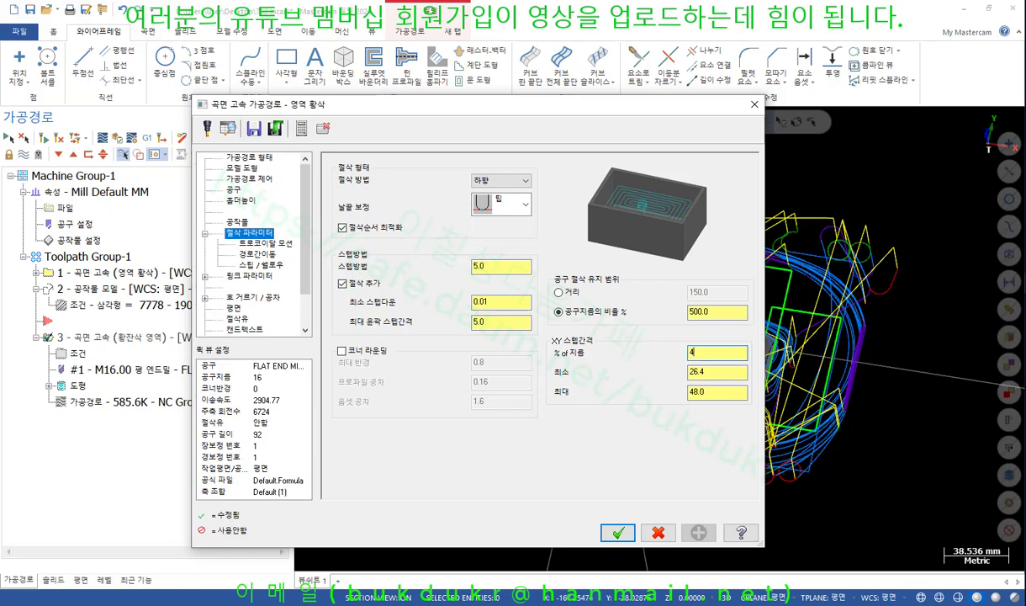
type("5")
key("Return")
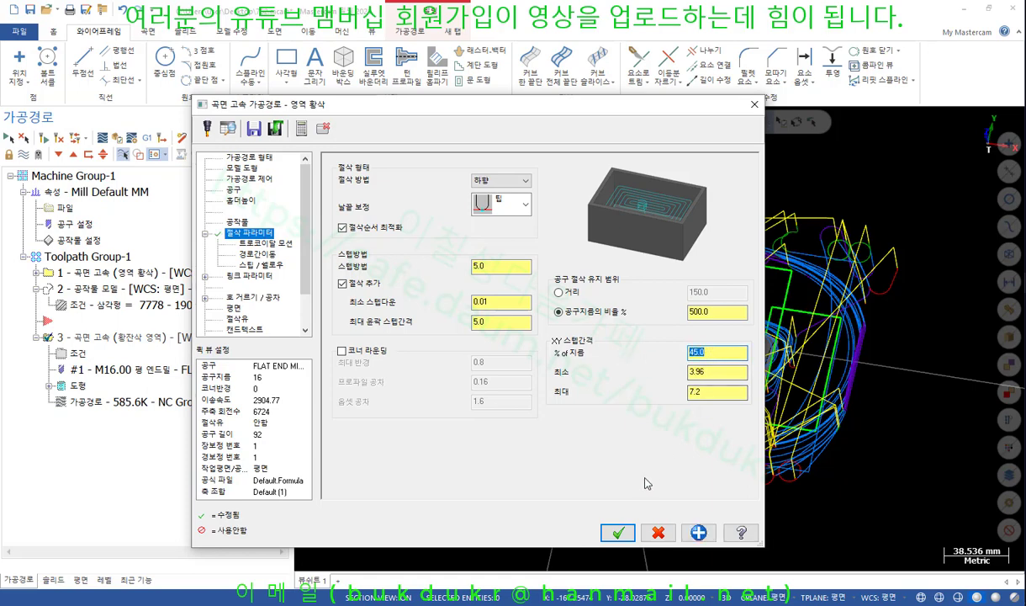
left_click(646, 531)
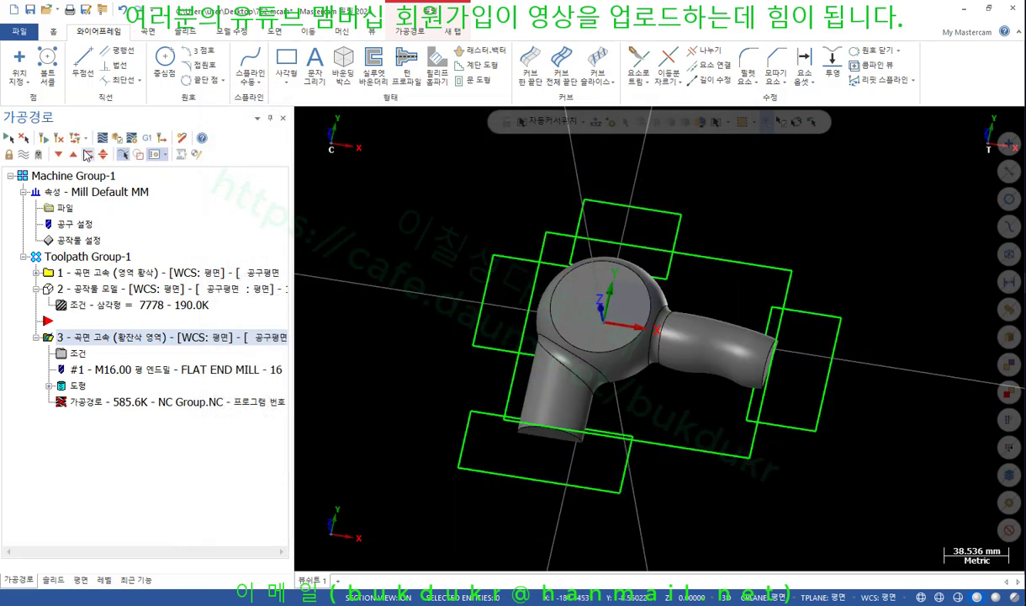
left_click(46, 137)
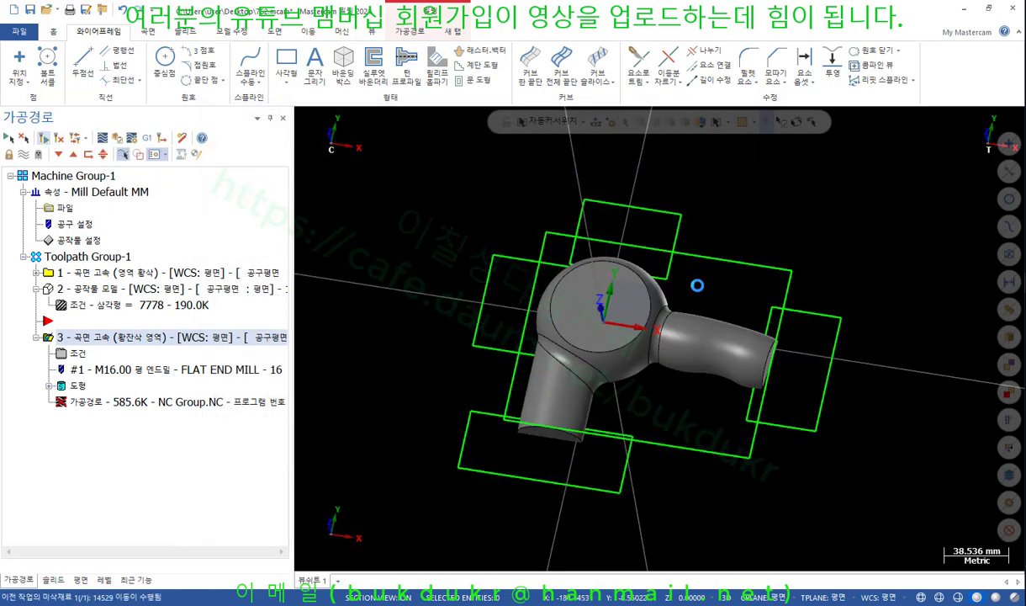
Examine how the regenerated rest roughing toolpath fits the four small containment rectangles from several angles and distances
scroll(699, 290, "up", 2)
middle_click_drag(665, 289, 696, 238)
scroll(696, 239, "up", 1)
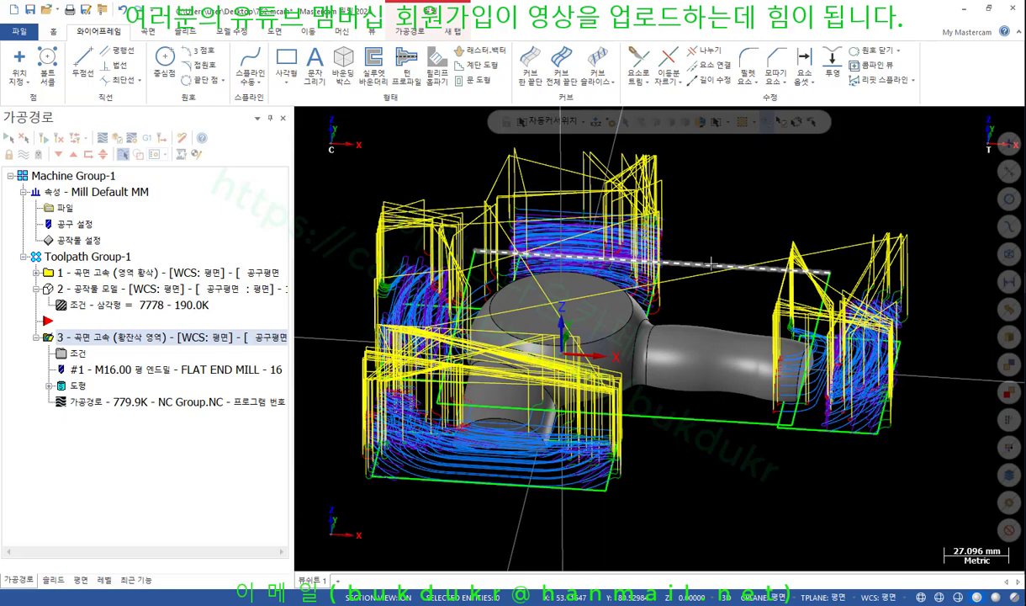
middle_click_drag(711, 263, 701, 244)
scroll(679, 254, "down", 3)
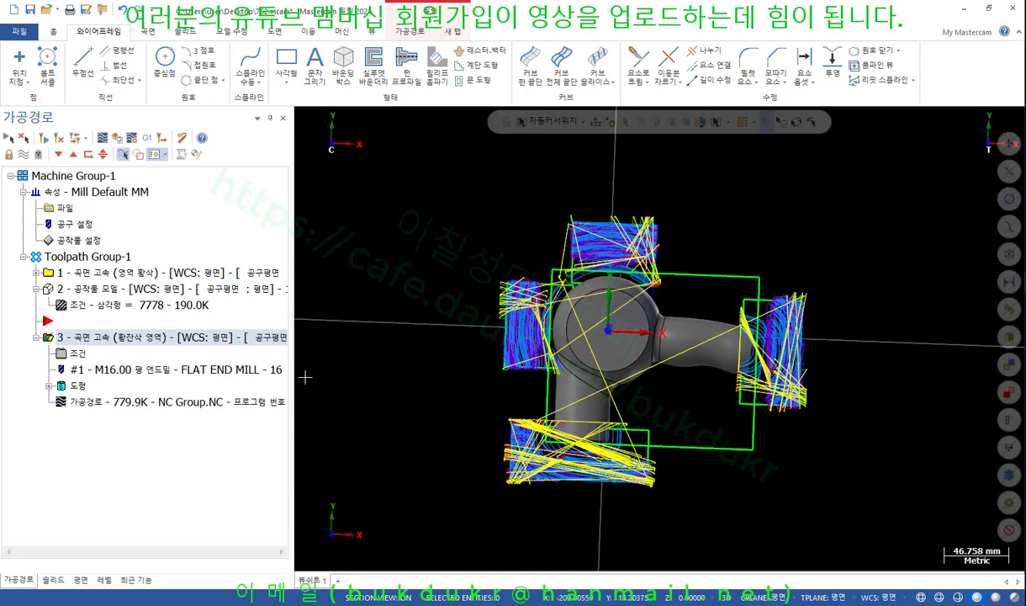
scroll(652, 291, "up", 5)
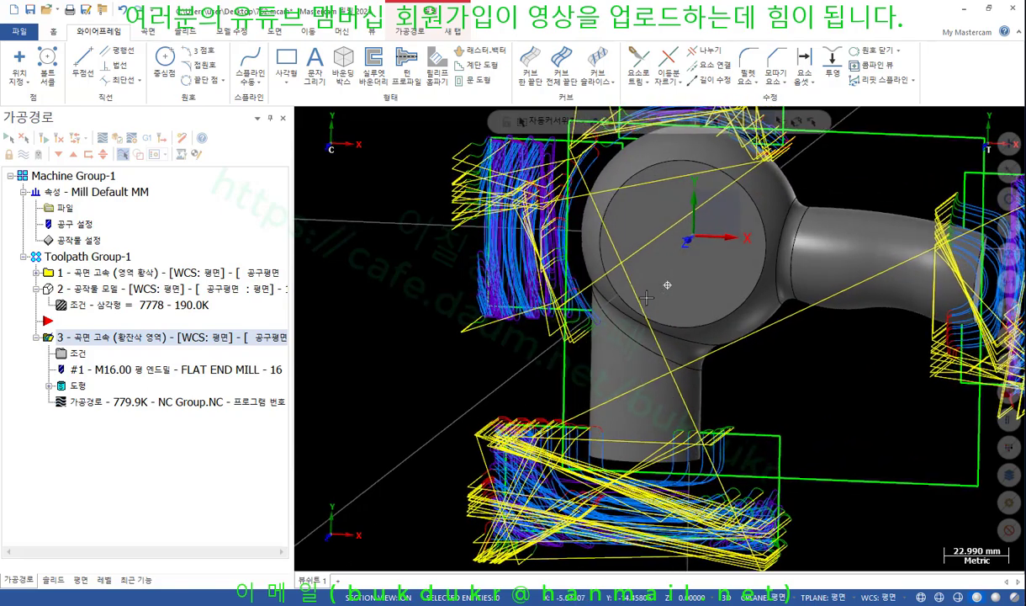
middle_click_drag(646, 296, 589, 300)
scroll(550, 300, "down", 5)
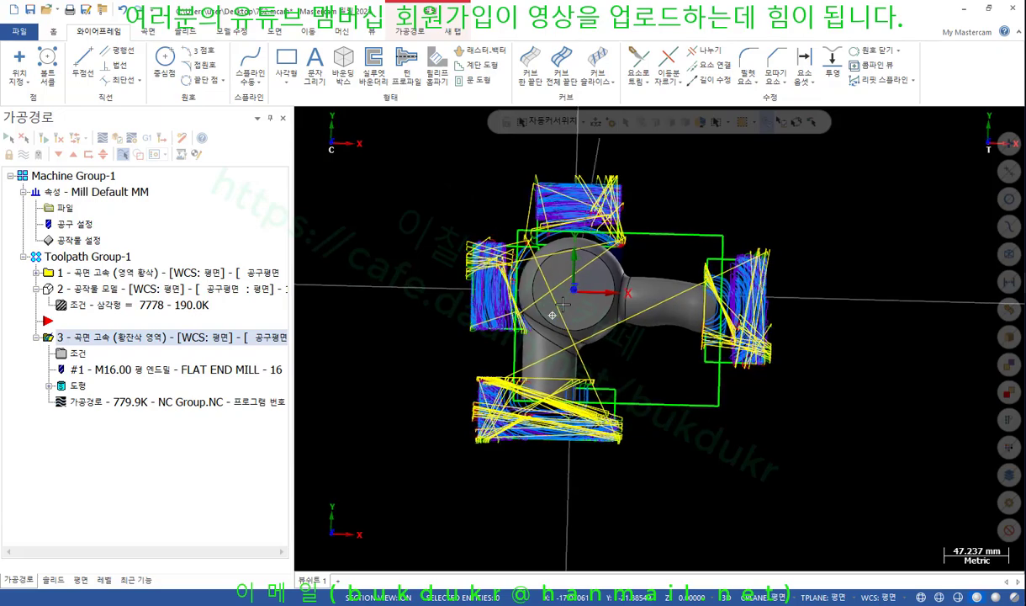
scroll(548, 335, "up", 2)
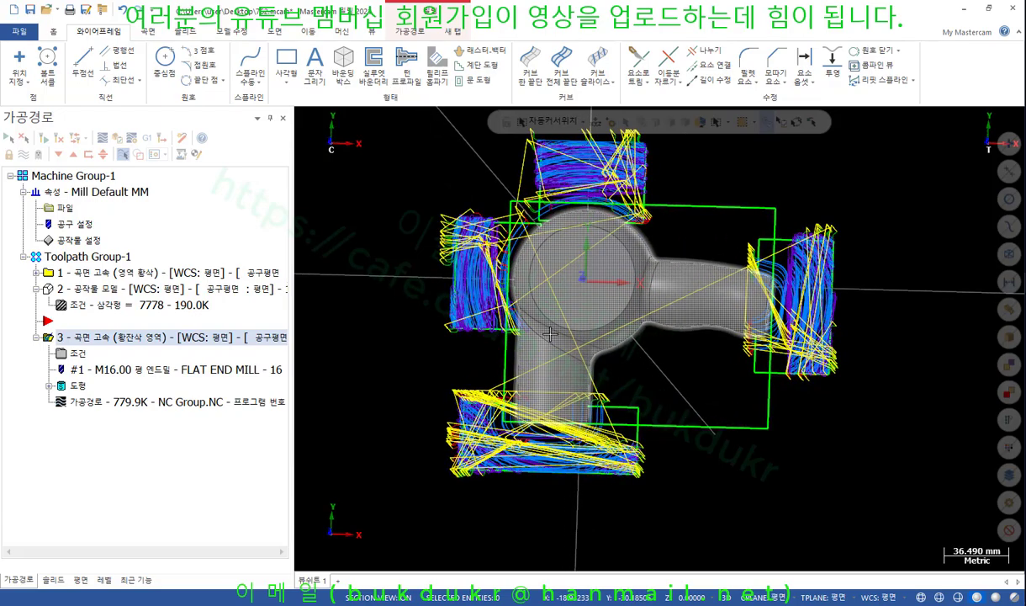
scroll(548, 335, "up", 1)
scroll(619, 323, "down", 2)
middle_click_drag(619, 323, 659, 267)
Hide the rest roughing toolpath and copy all five containment rectangles to level 10
left_click(37, 154)
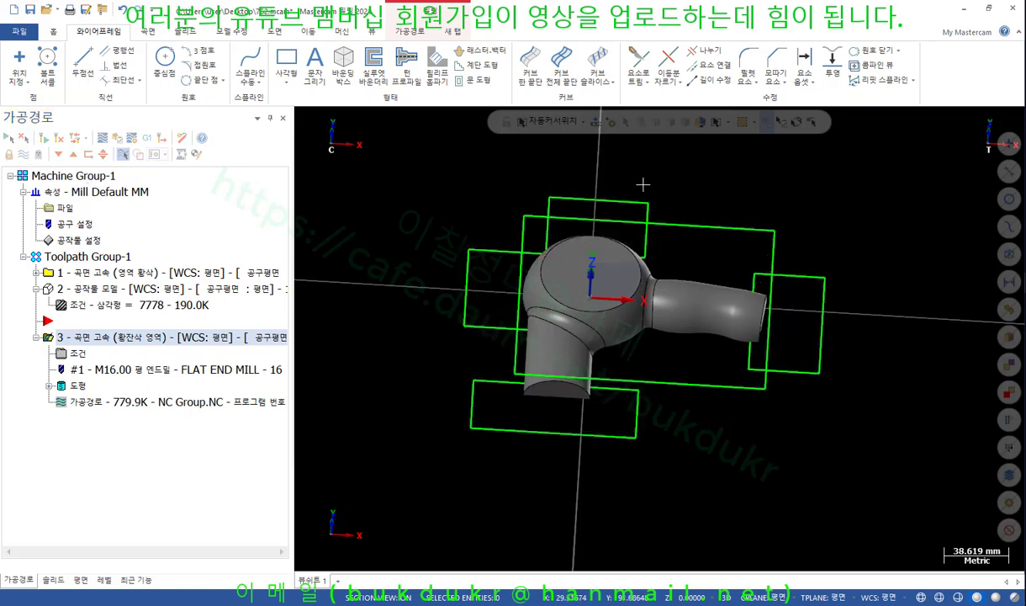
left_click(604, 199)
left_click(673, 223)
left_click(488, 251)
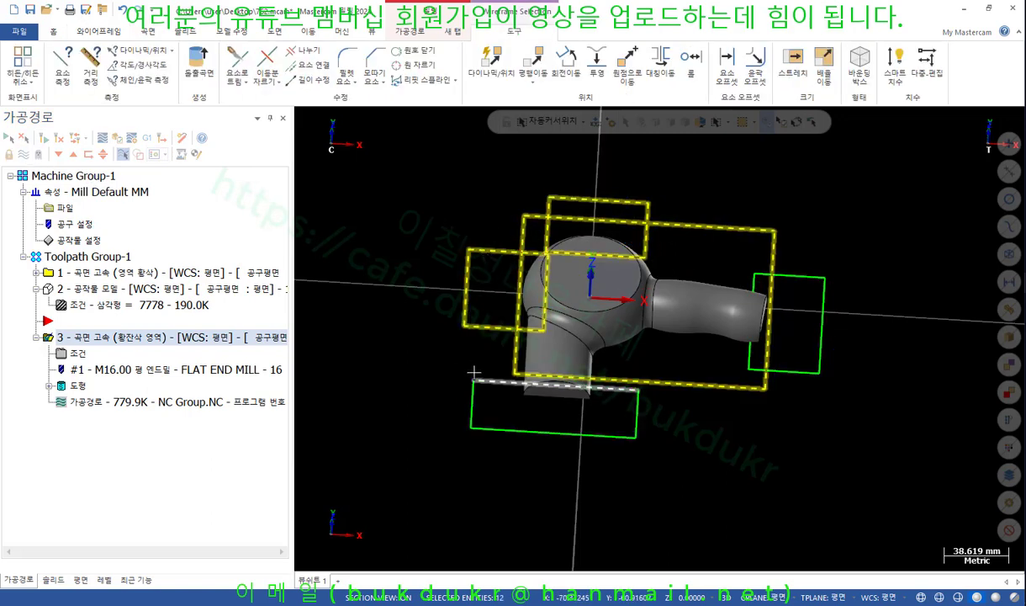
left_click(555, 381)
left_click(797, 371)
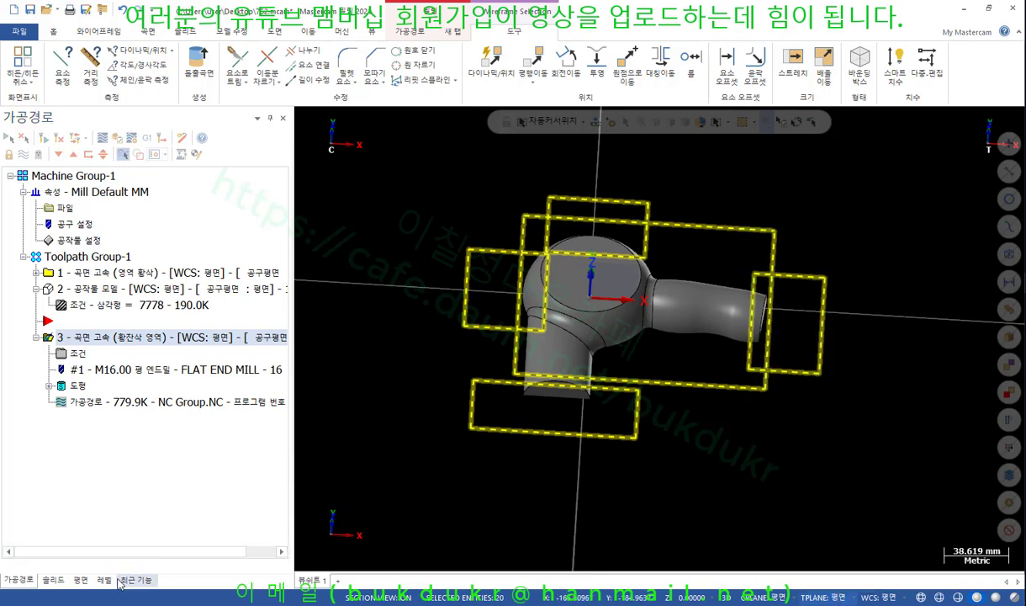
right_click(388, 203)
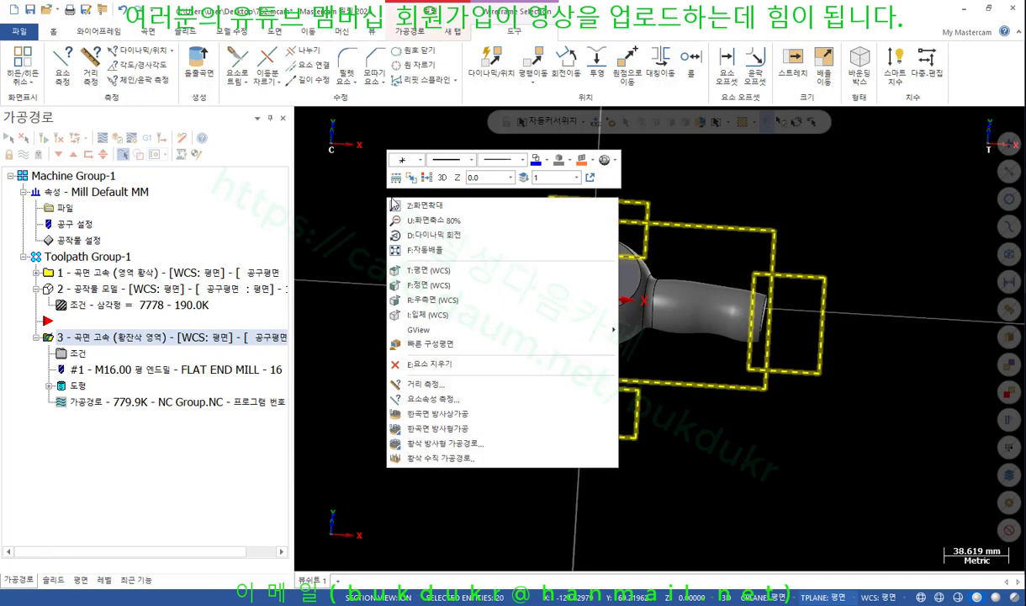
left_click(527, 179)
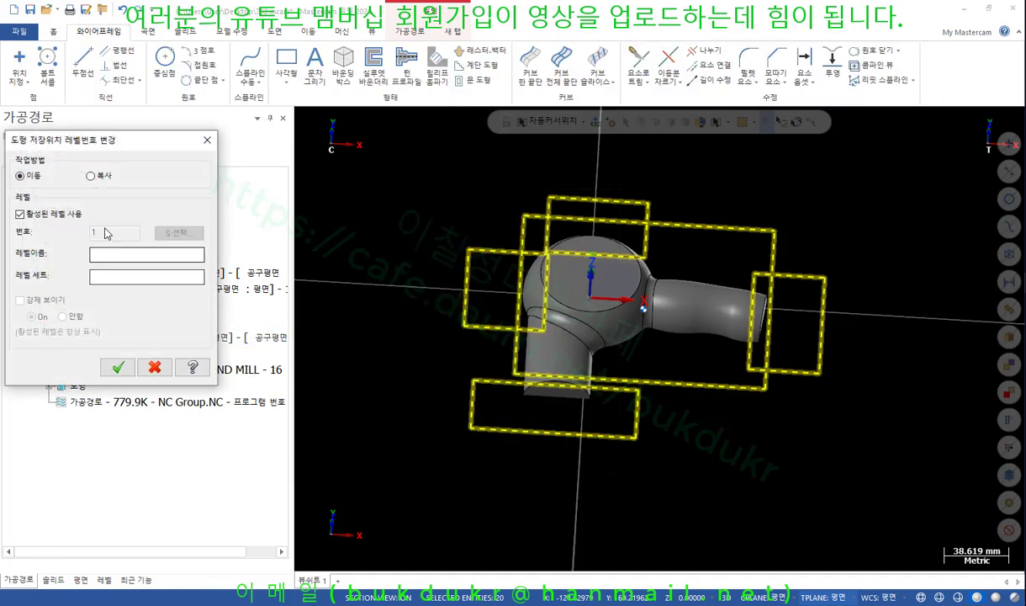
left_click(20, 216)
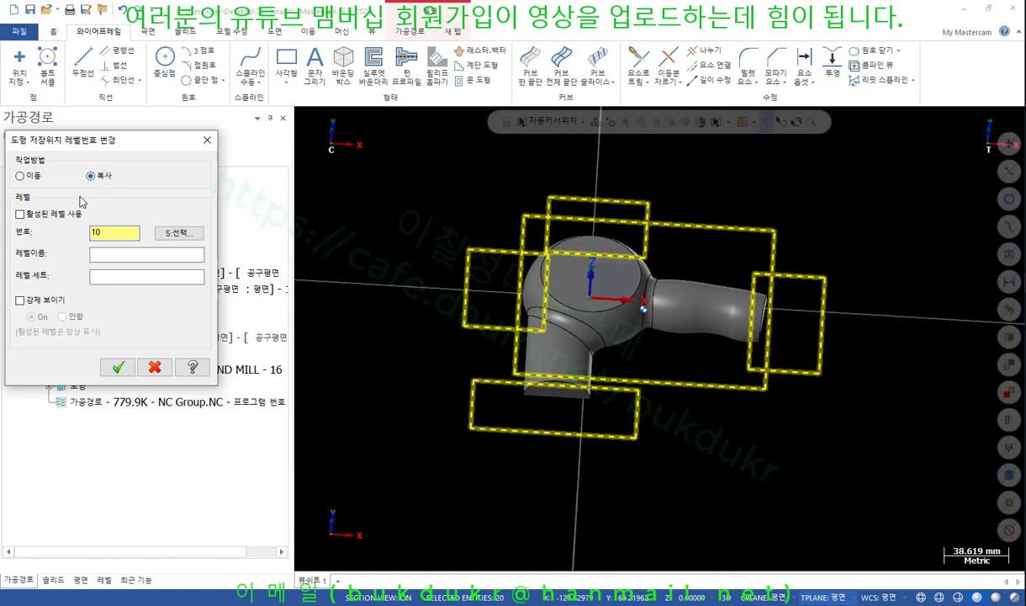
left_click(117, 366)
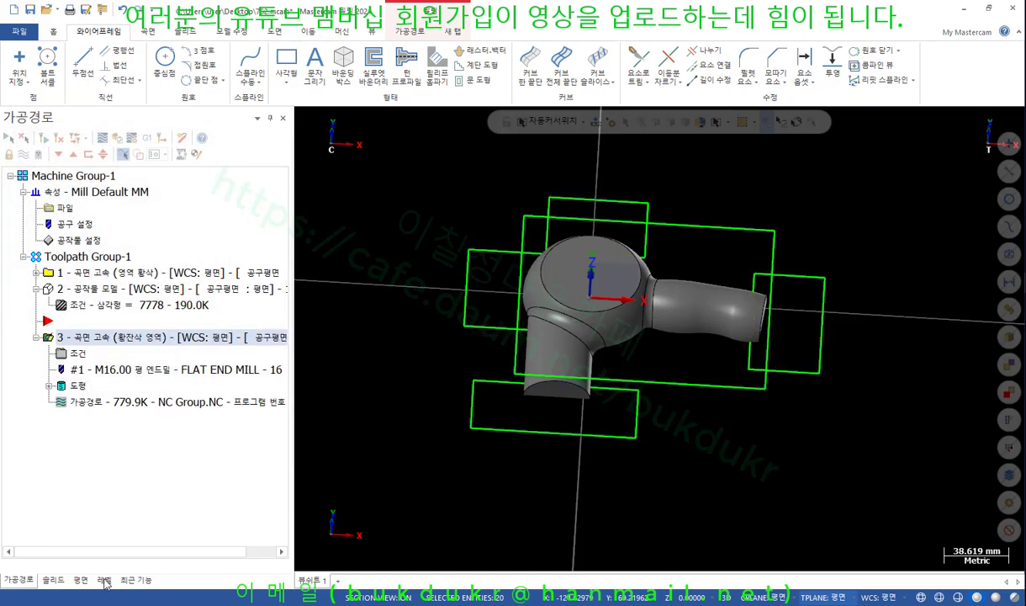
Make level 10 the active level and hide level 1
key("alt+z")
left_click(34, 192)
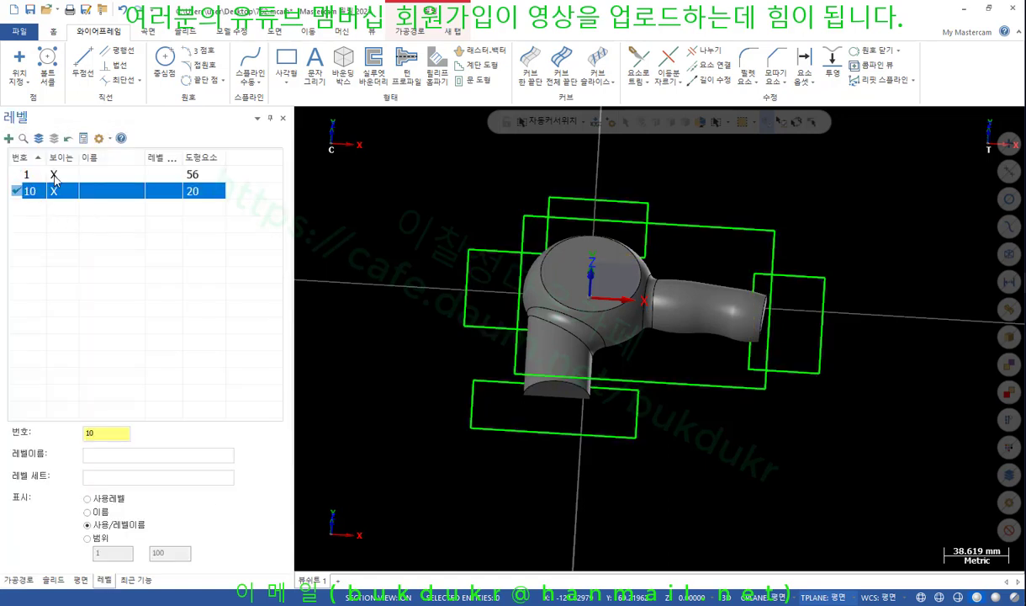
left_click(53, 175)
Project copies of all five level 10 rectangles to the large rectangle's corner height, at depth 22.0
right_click(841, 185)
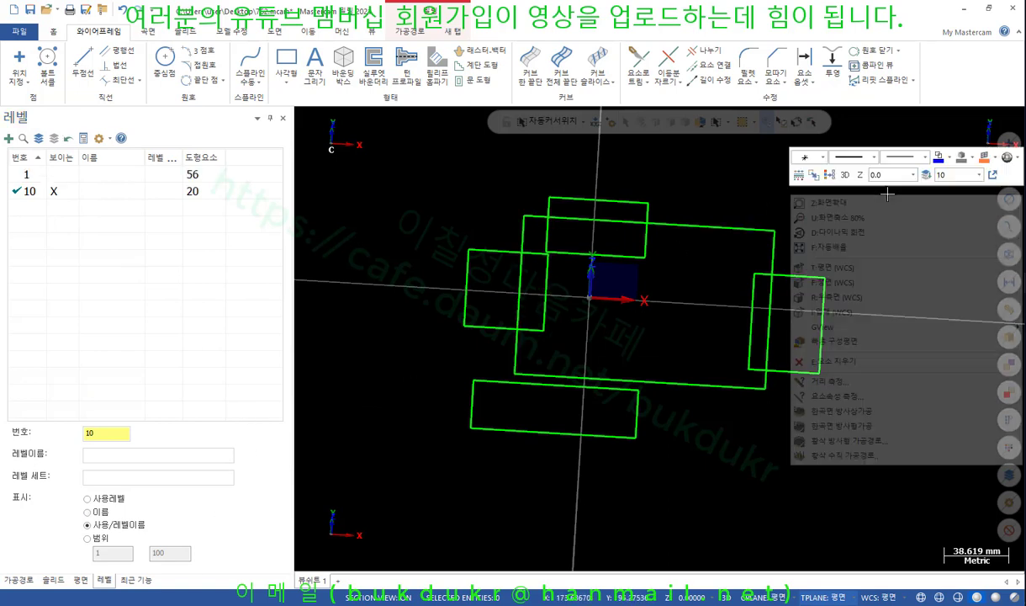
left_click(812, 270)
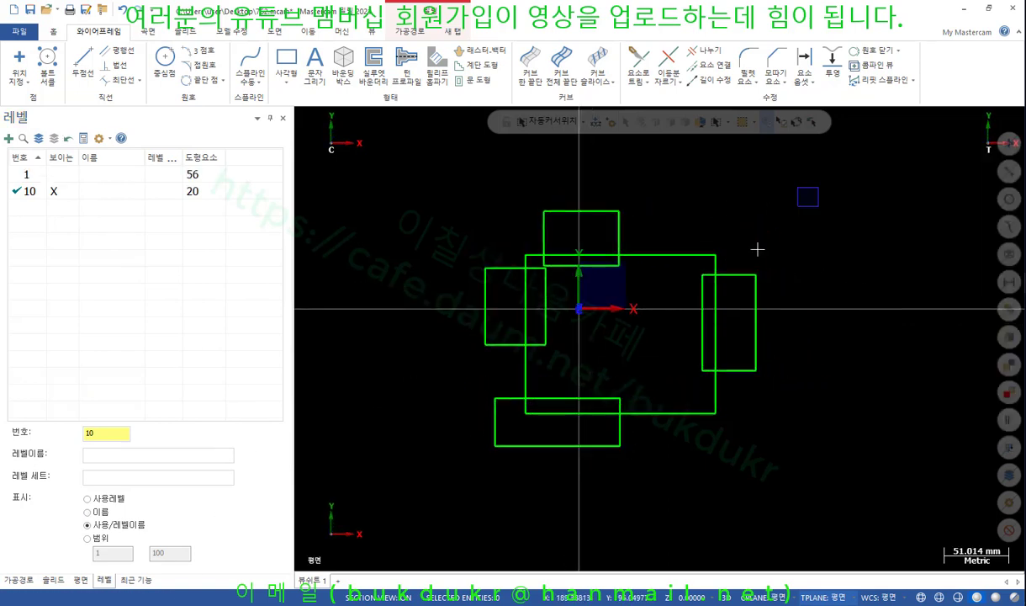
left_click_drag(757, 249, 398, 486)
left_click(309, 32)
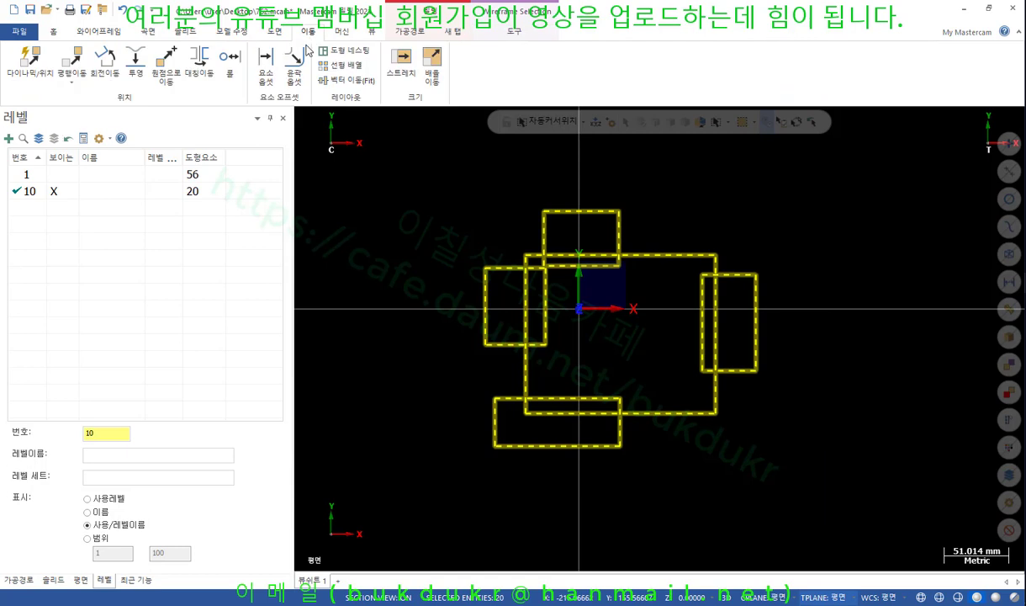
left_click(135, 63)
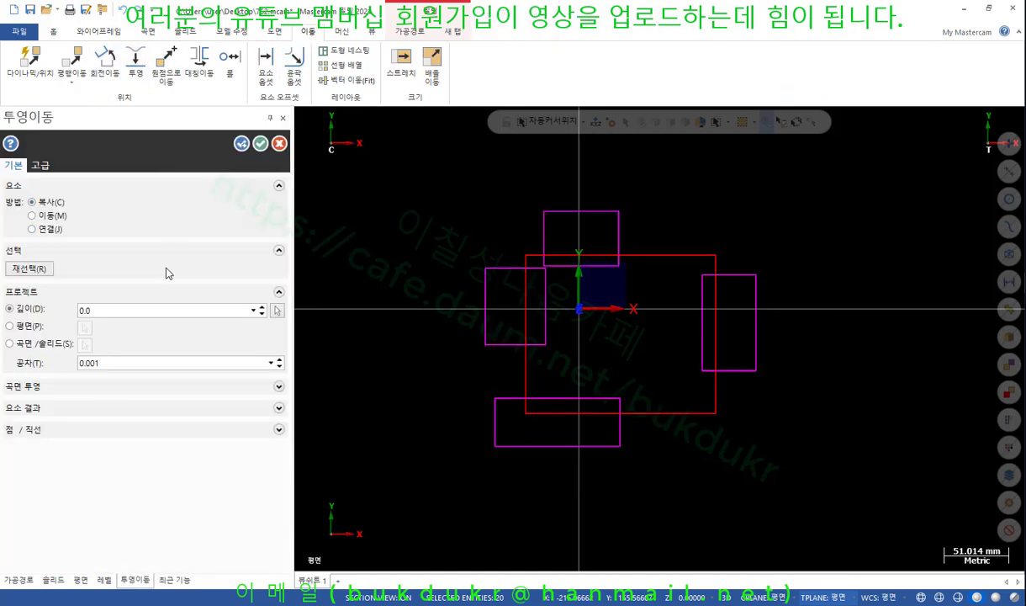
right_click(98, 306)
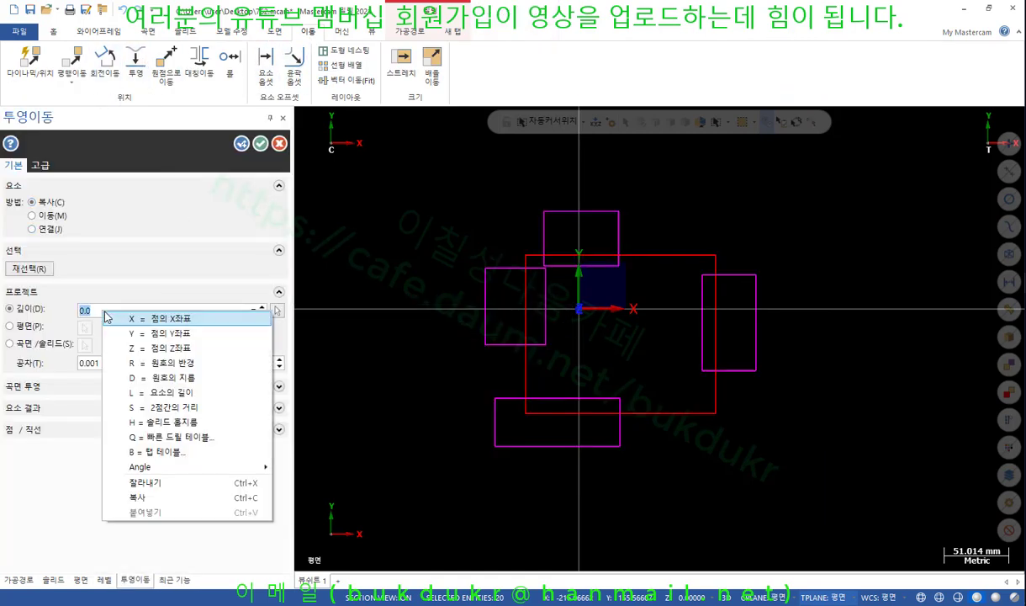
left_click(160, 348)
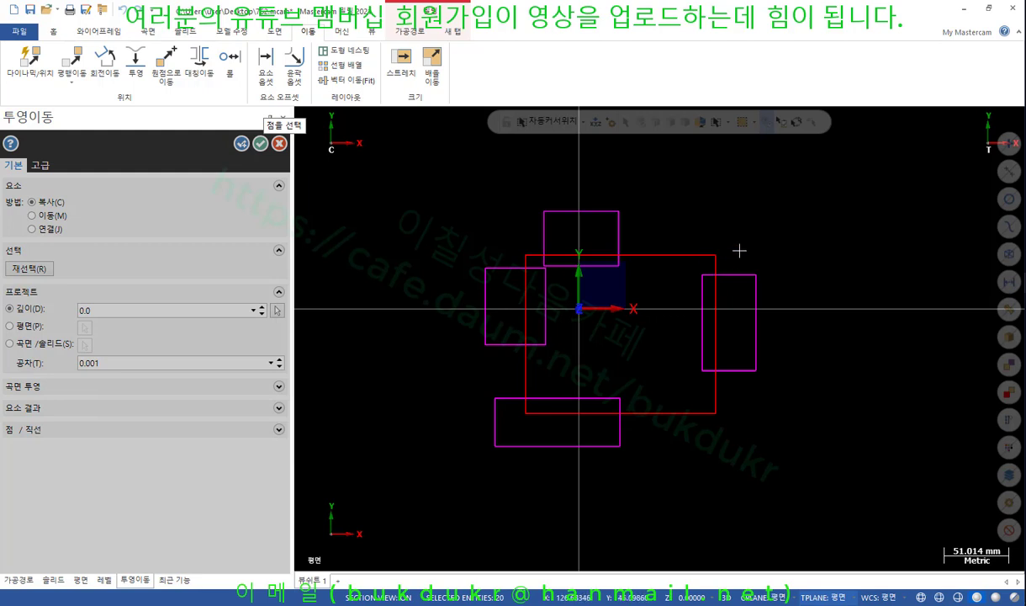
scroll(729, 357, "down", 3)
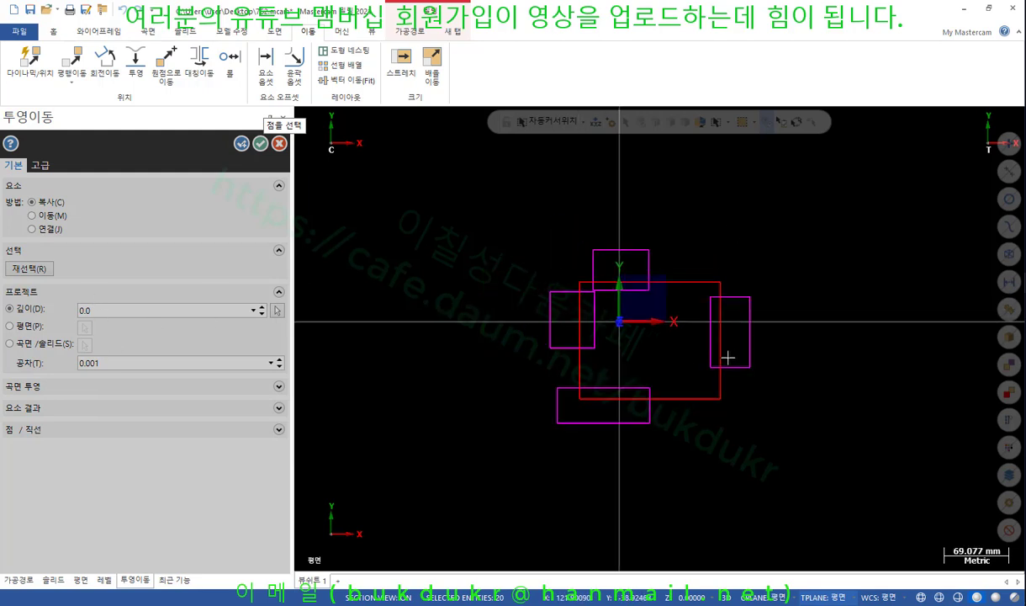
scroll(715, 358, "up", 3)
middle_click_drag(704, 311, 701, 251)
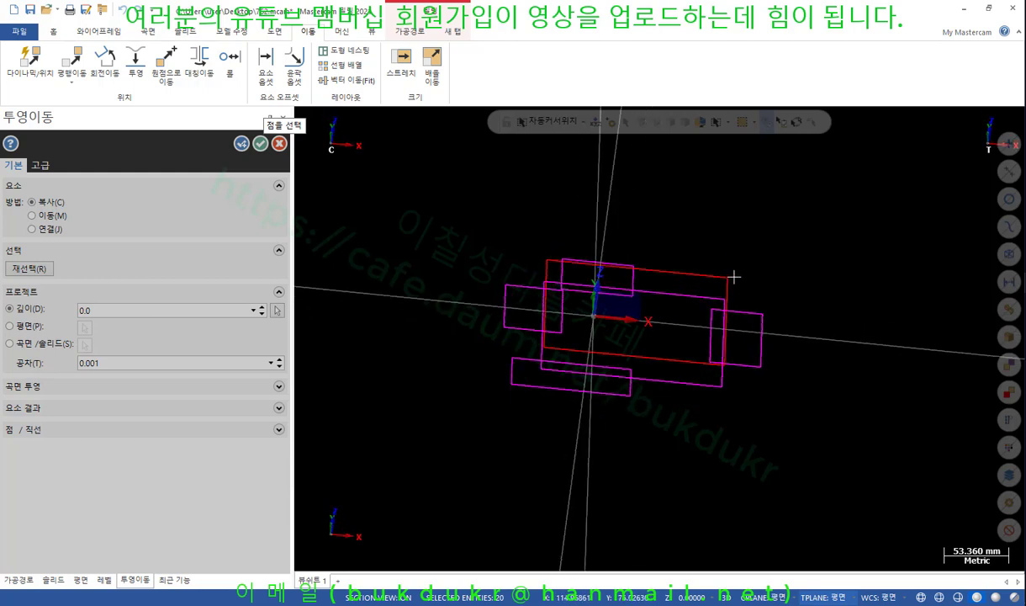
scroll(735, 276, "up", 5)
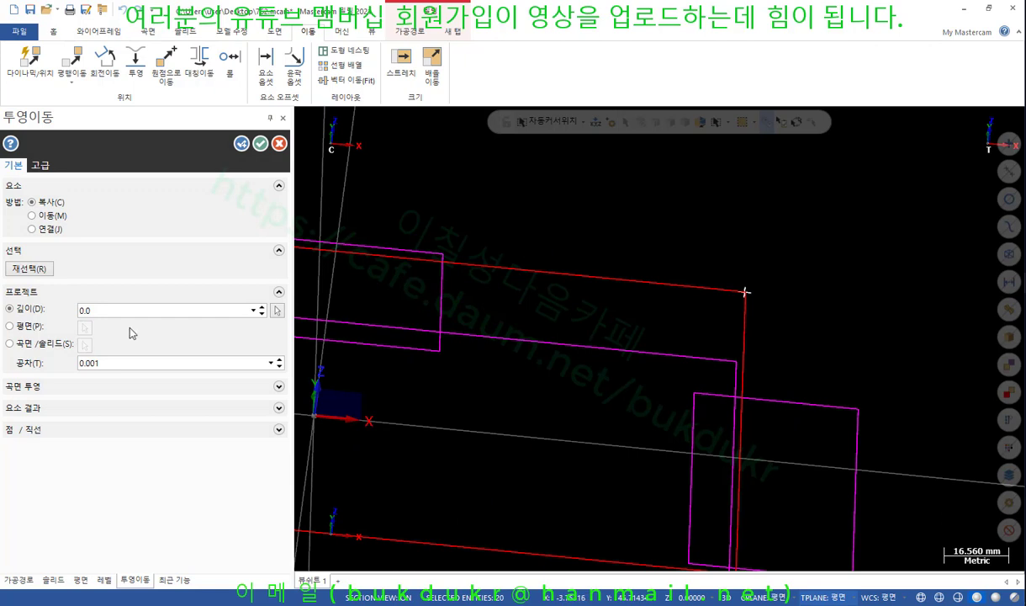
left_click(278, 311)
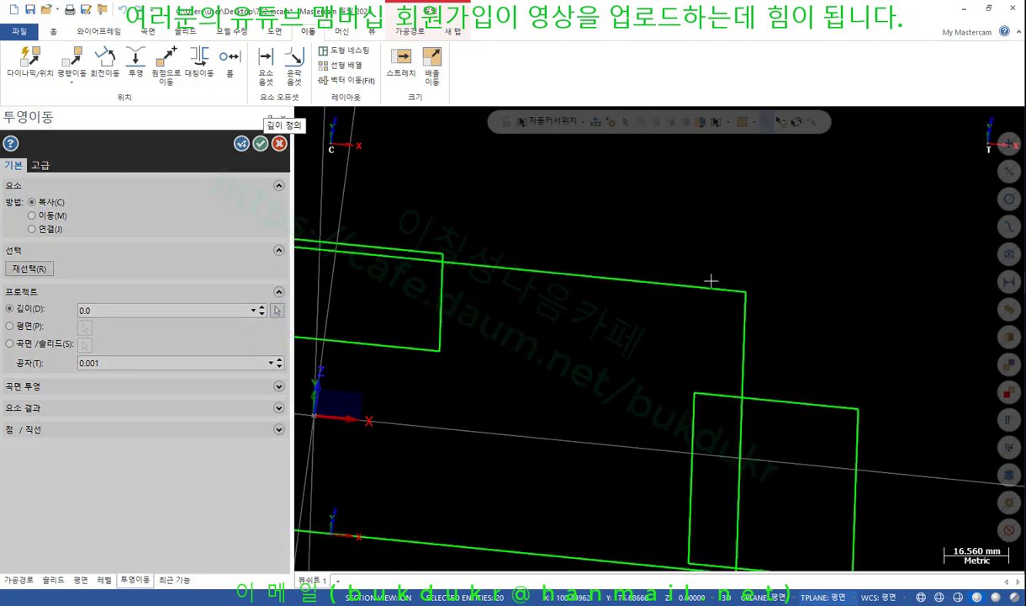
left_click(746, 294)
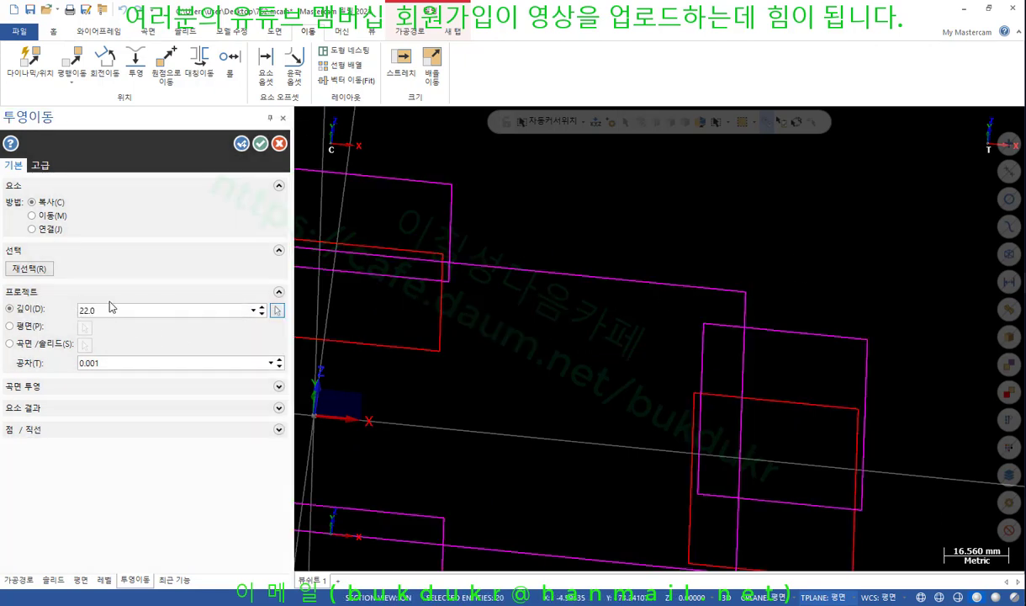
left_click(263, 145)
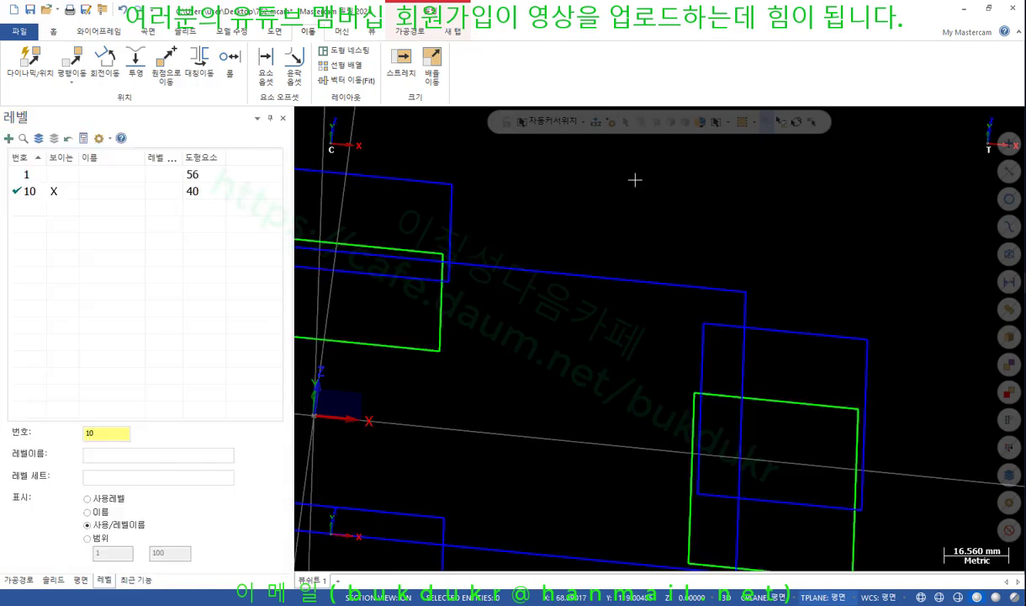
Delete the four original small rectangles lying below the projected copies
middle_click_drag(634, 177, 797, 193)
right_click(798, 192)
left_click(838, 268)
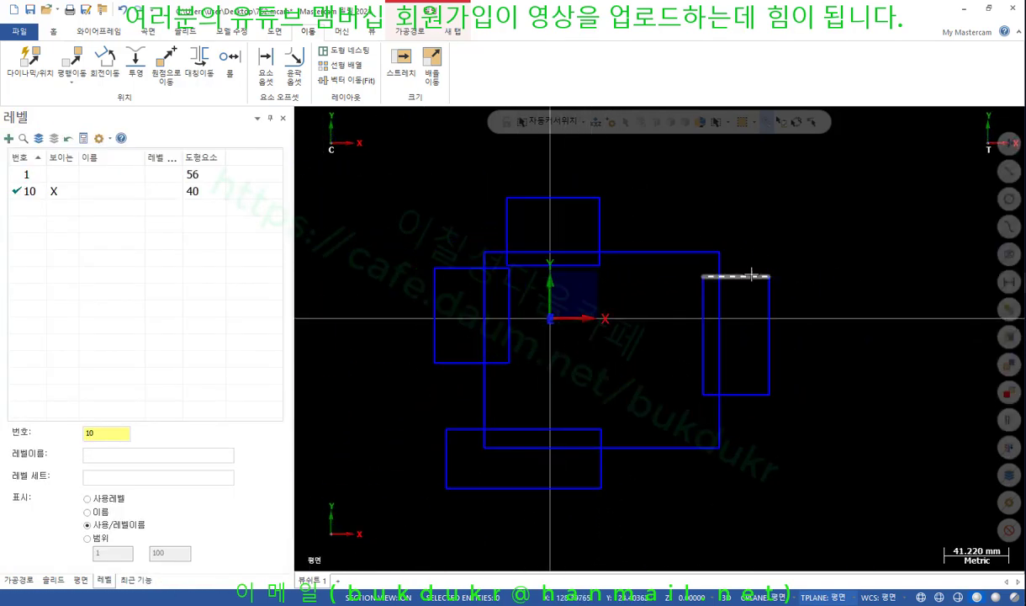
mouse_move(660, 337)
middle_mouse_down()
mouse_move(635, 243)
mouse_move(641, 224)
mouse_move(624, 223)
mouse_move(641, 215)
mouse_move(571, 247)
middle_mouse_up()
left_click_drag(399, 224, 799, 341)
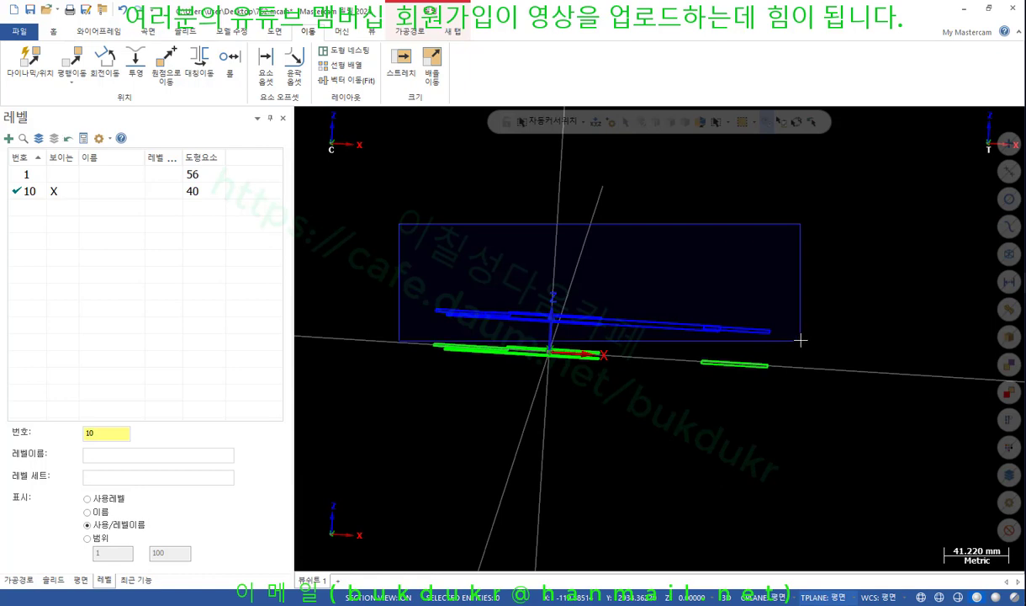
middle_click_drag(756, 247, 778, 134)
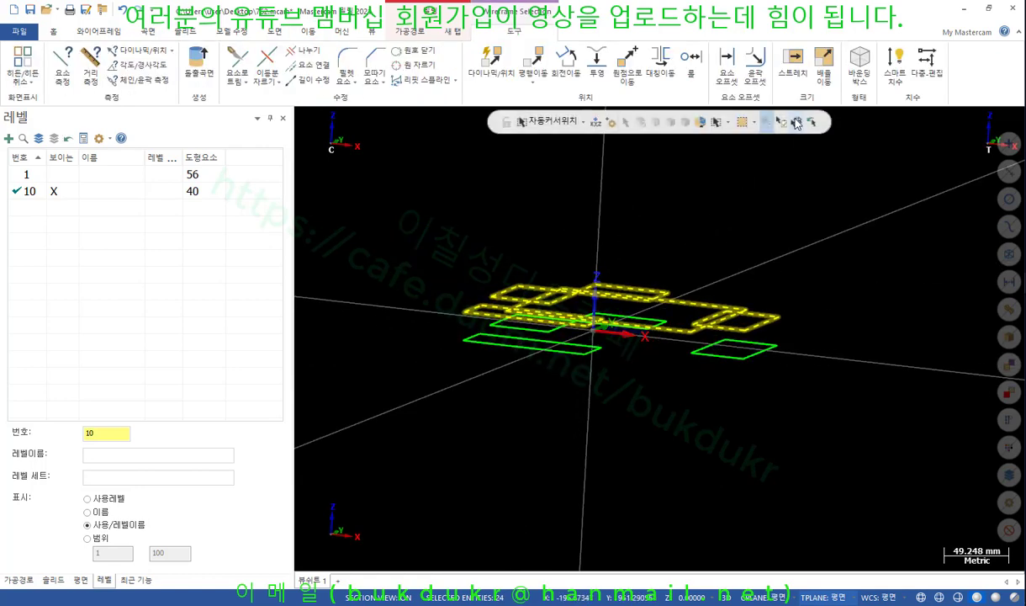
left_click(778, 122)
key("Delete")
Using Divide in trim mode, remove the upper and left rectangles' parts outside the large rectangle and its excess edges between them
right_click(754, 183)
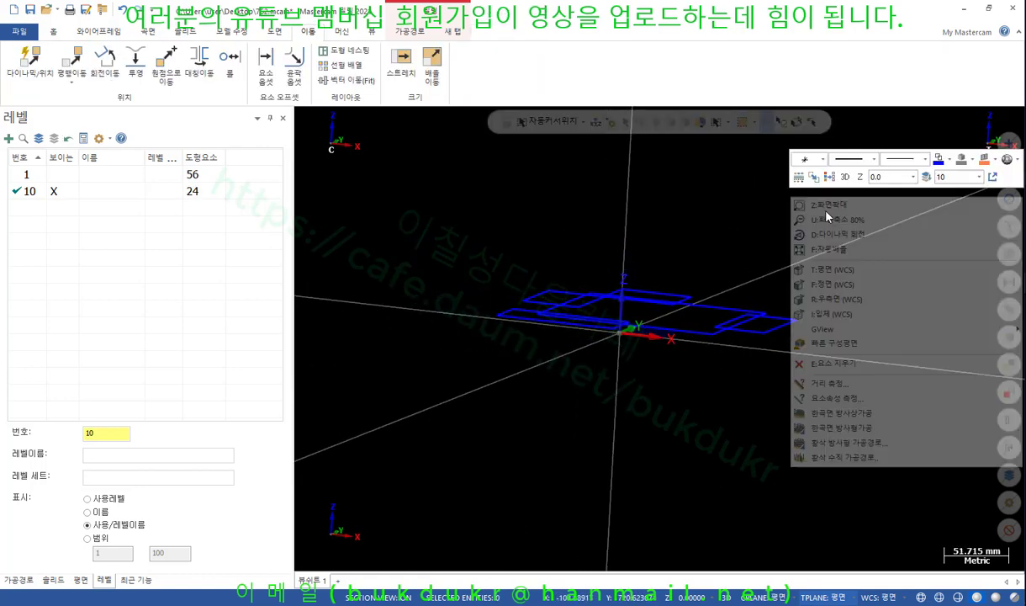
left_click(801, 275)
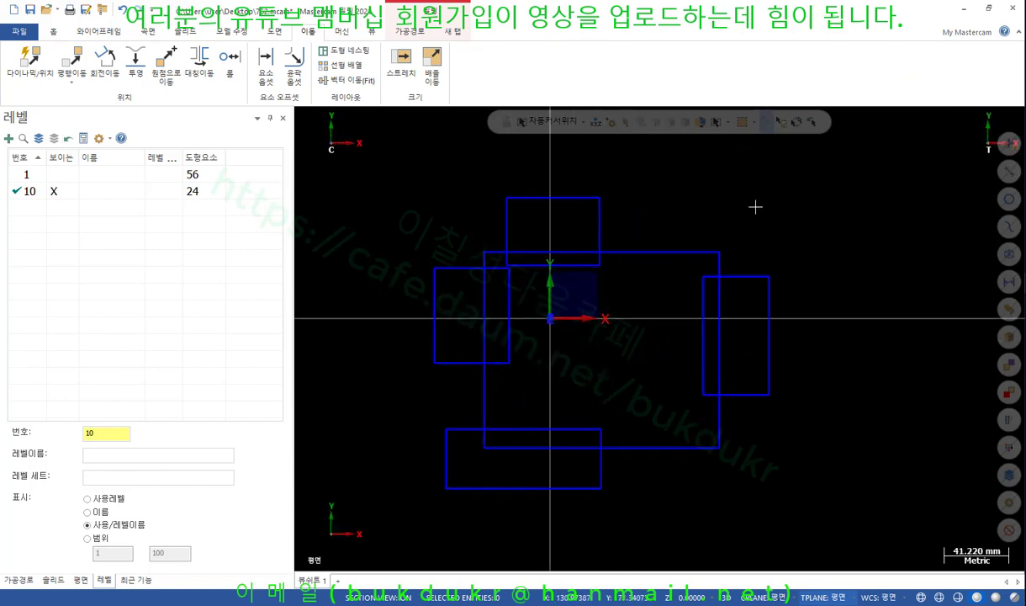
left_click(99, 31)
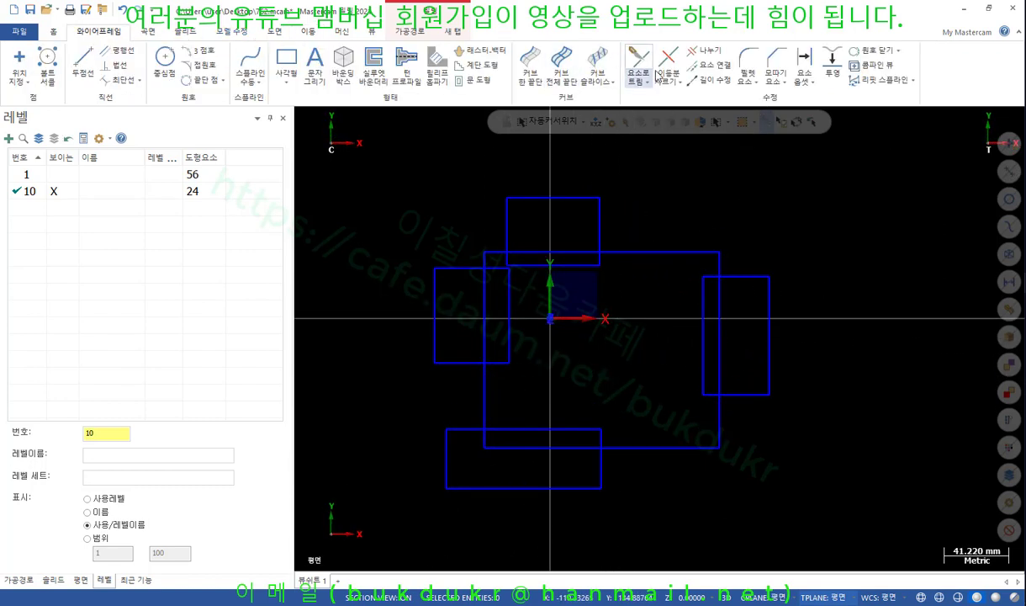
left_click(702, 50)
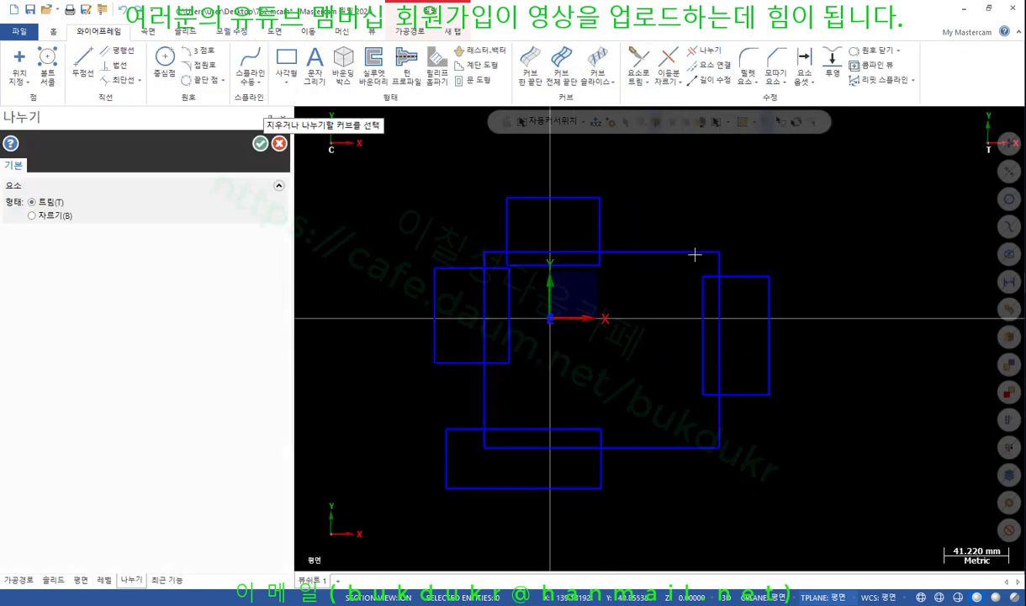
left_click(600, 223)
left_click(574, 198)
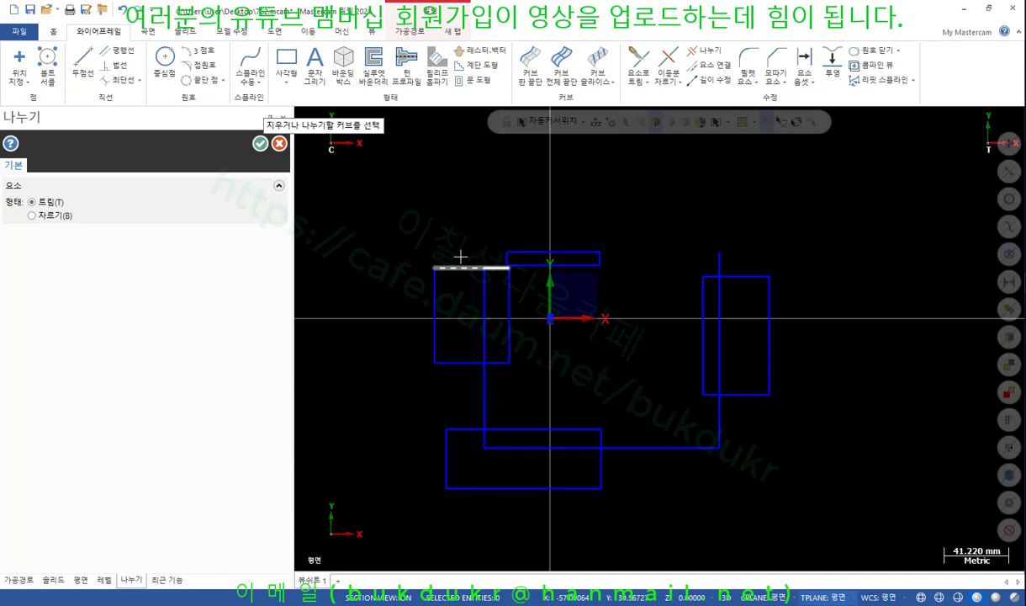
left_click(434, 274)
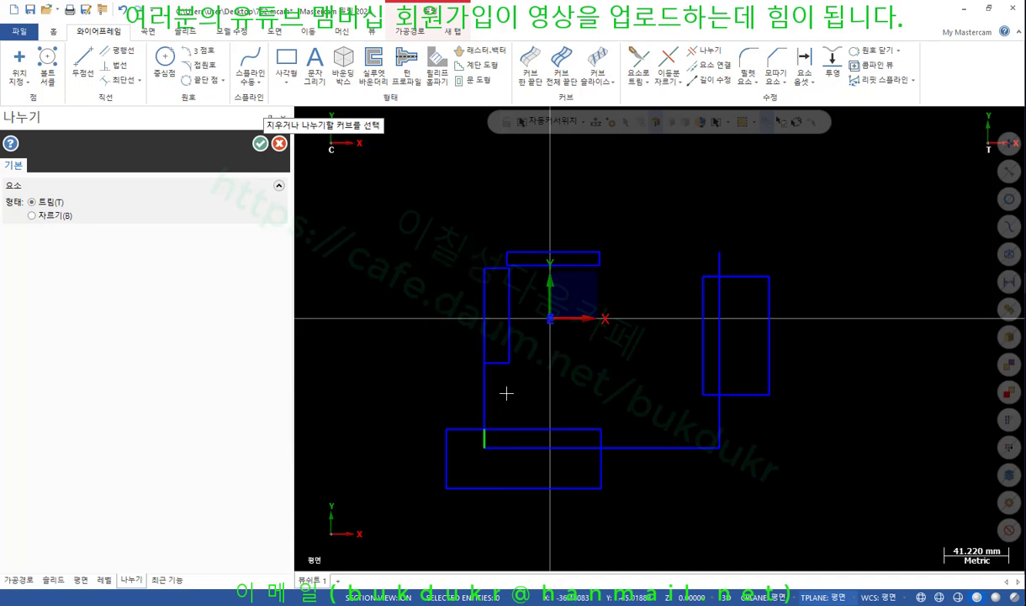
Trim the lower rectangle to its overlap with the large rectangle and remove the large rectangle's remaining bottom edge
left_click(462, 429)
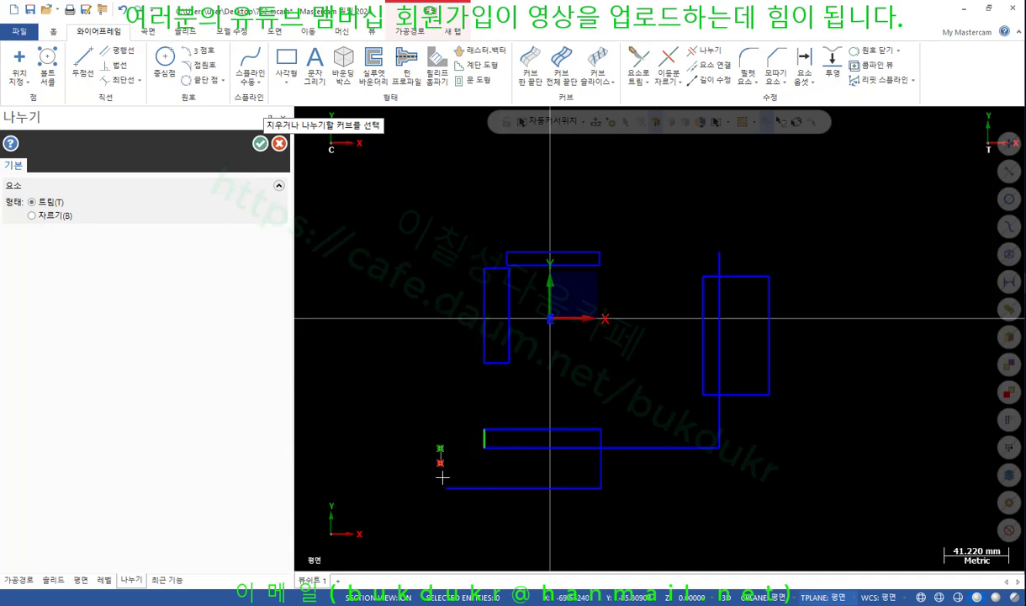
left_click(445, 471)
left_click(544, 488)
left_click(595, 481)
left_click(633, 448)
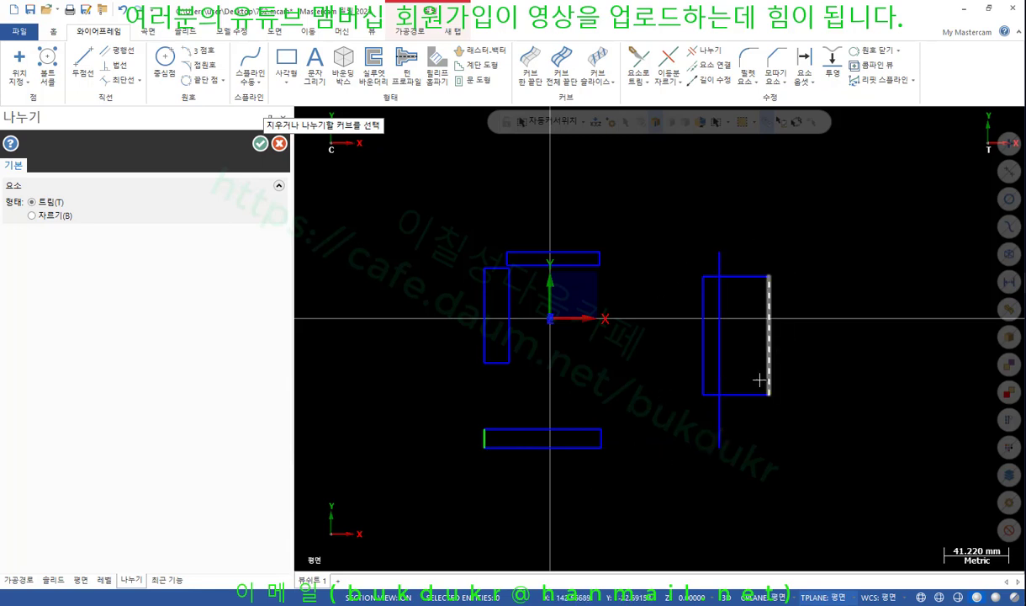
Trim the right rectangle and the large rectangle's right edge to leave only their narrow overlap
left_click(722, 429)
left_click(720, 255)
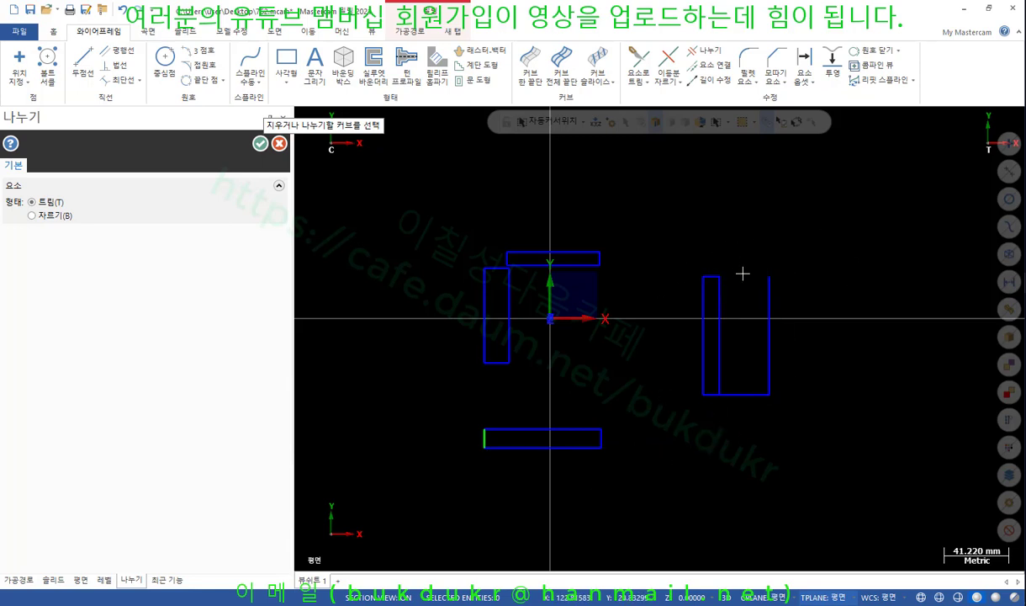
left_click(770, 380)
left_click(750, 394)
scroll(790, 181, "down", 1)
scroll(780, 183, "up", 2)
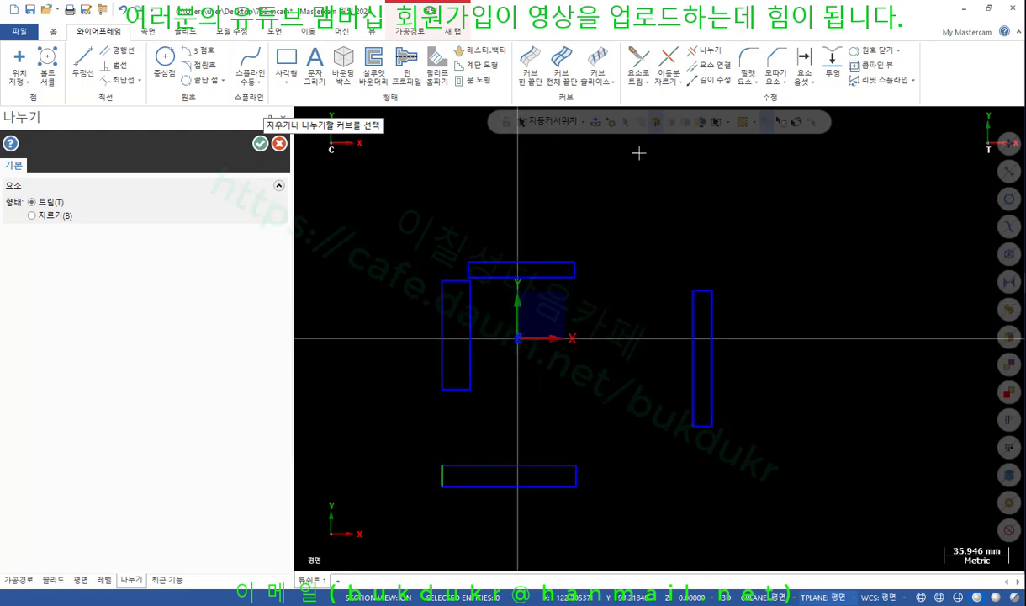
left_click(261, 145)
Try to chain the trimmed upper rectangle as containment boundary for the rest roughing operation
middle_click_drag(655, 282, 678, 234)
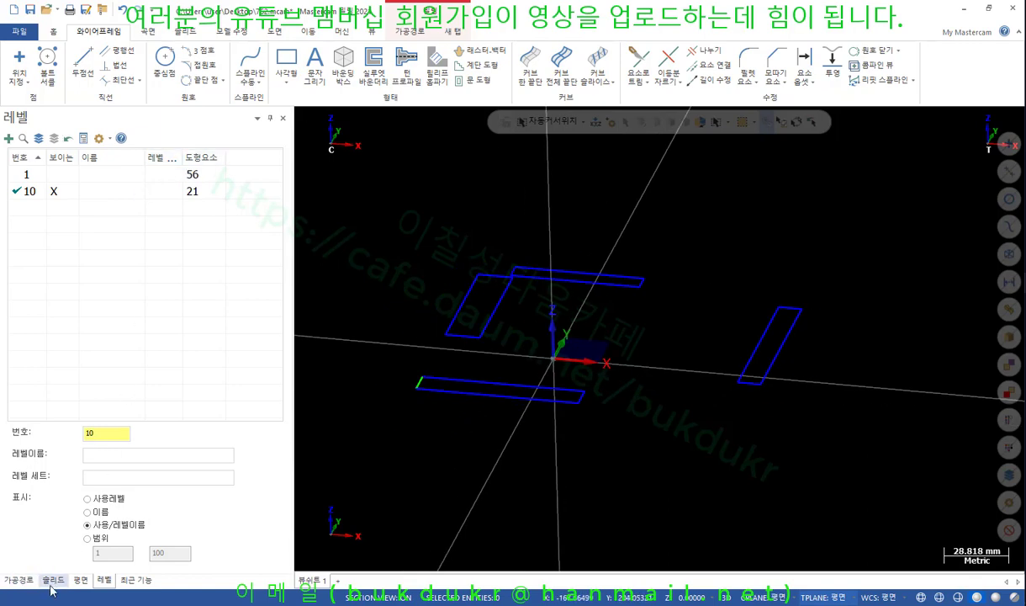
left_click(18, 579)
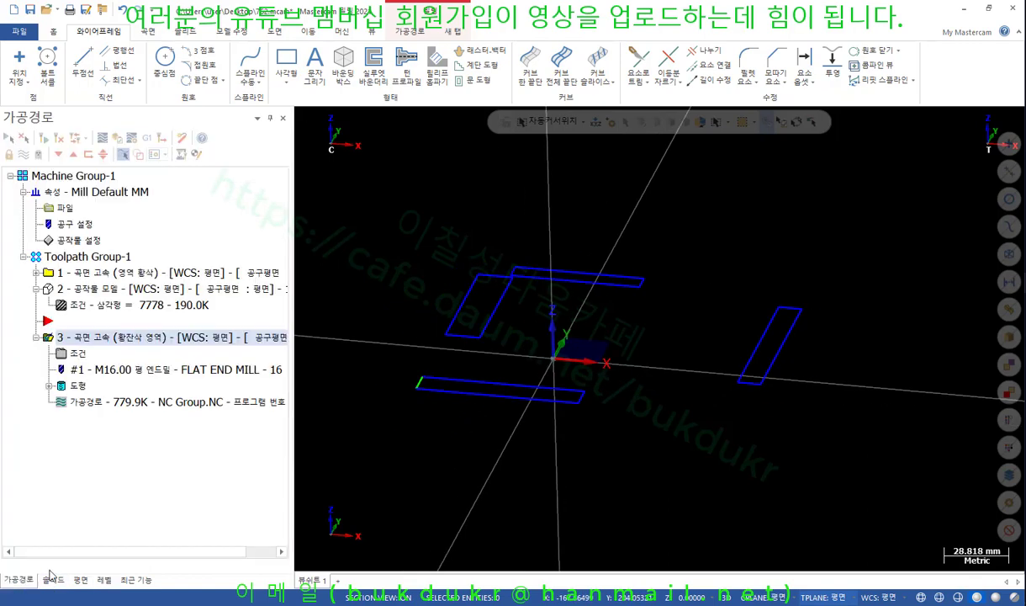
left_click(77, 386)
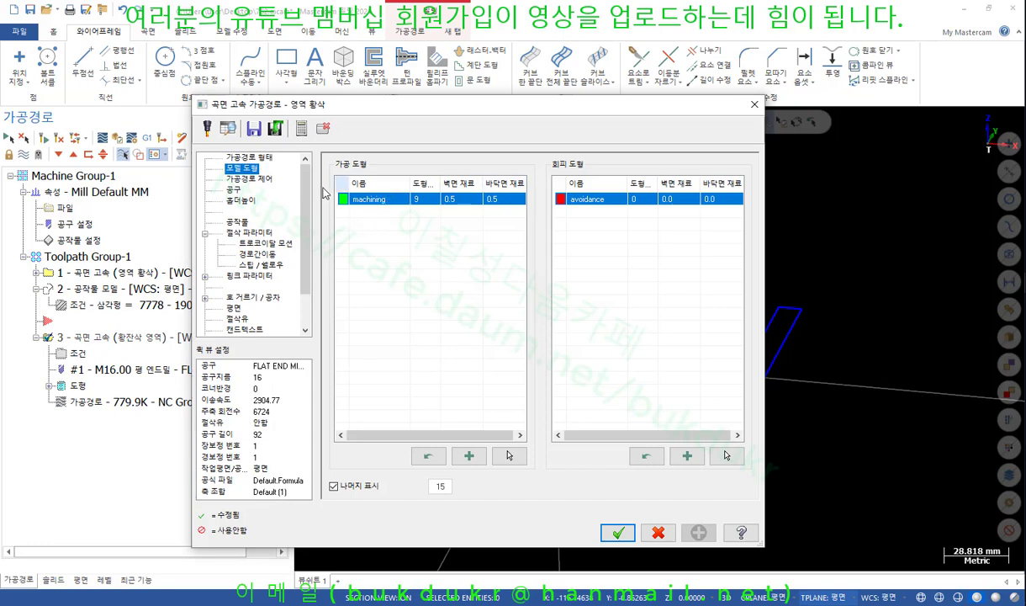
left_click(263, 179)
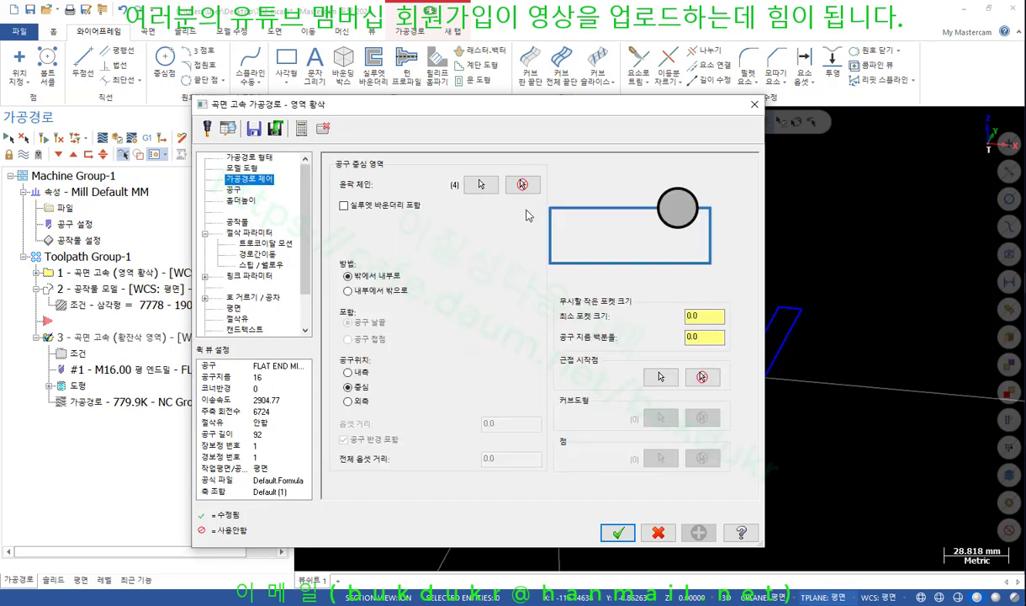
left_click(485, 187)
left_click(528, 274)
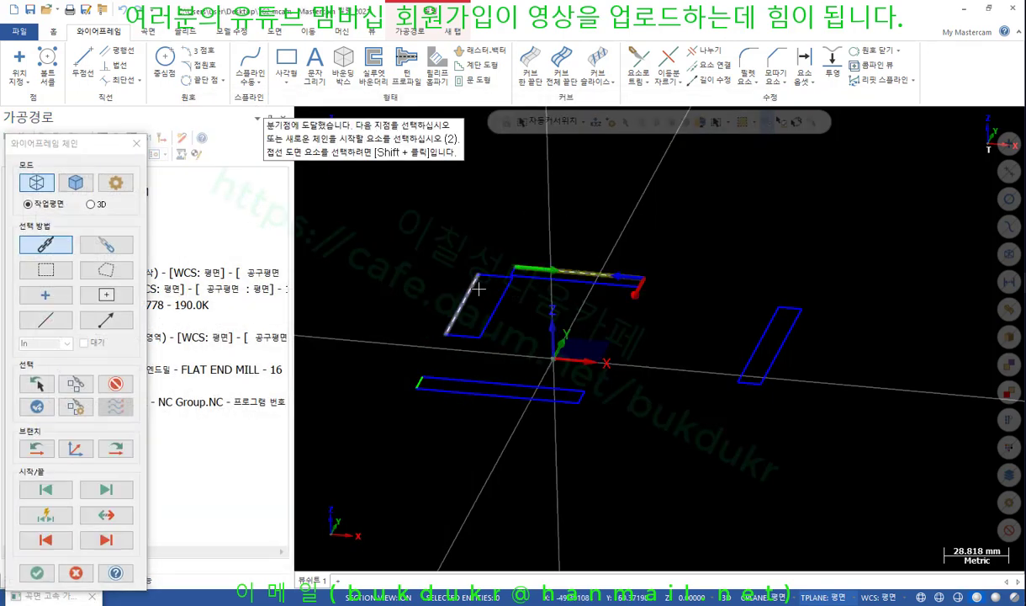
left_click(116, 383)
middle_click_drag(566, 274, 538, 353)
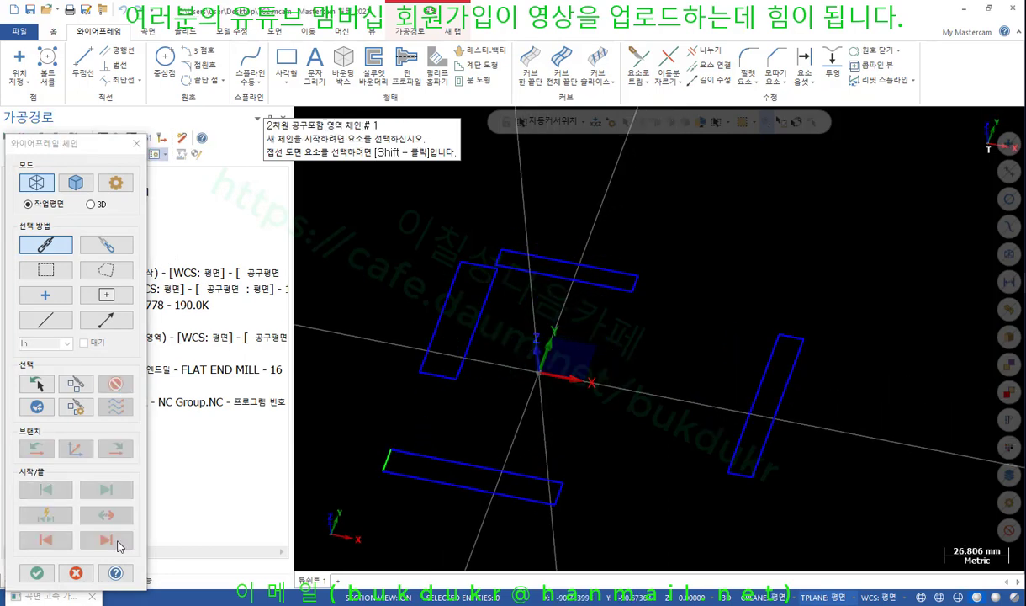
left_click(76, 573)
left_click(617, 533)
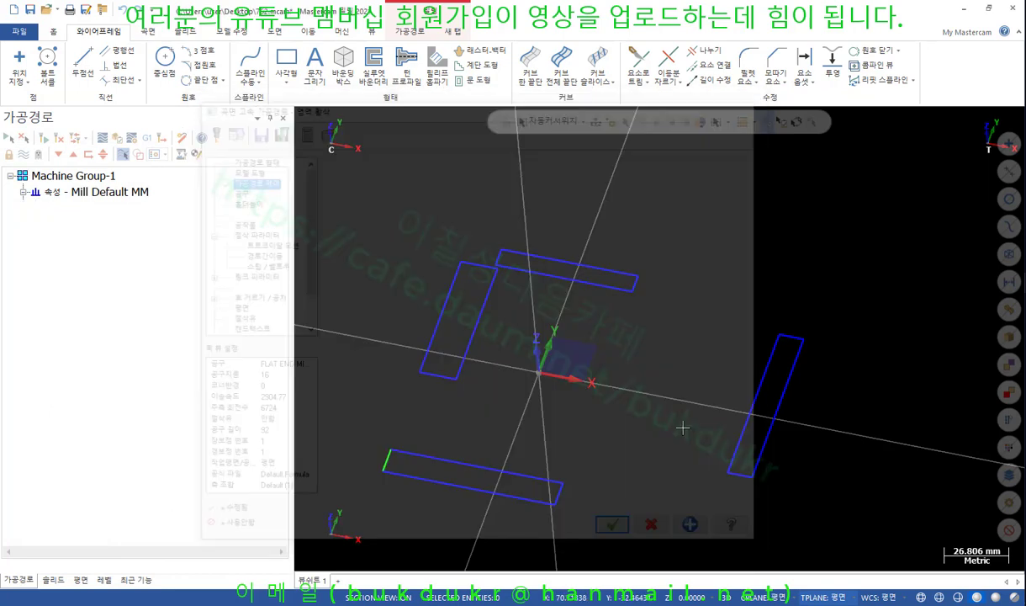
right_click(744, 217)
left_click(787, 290)
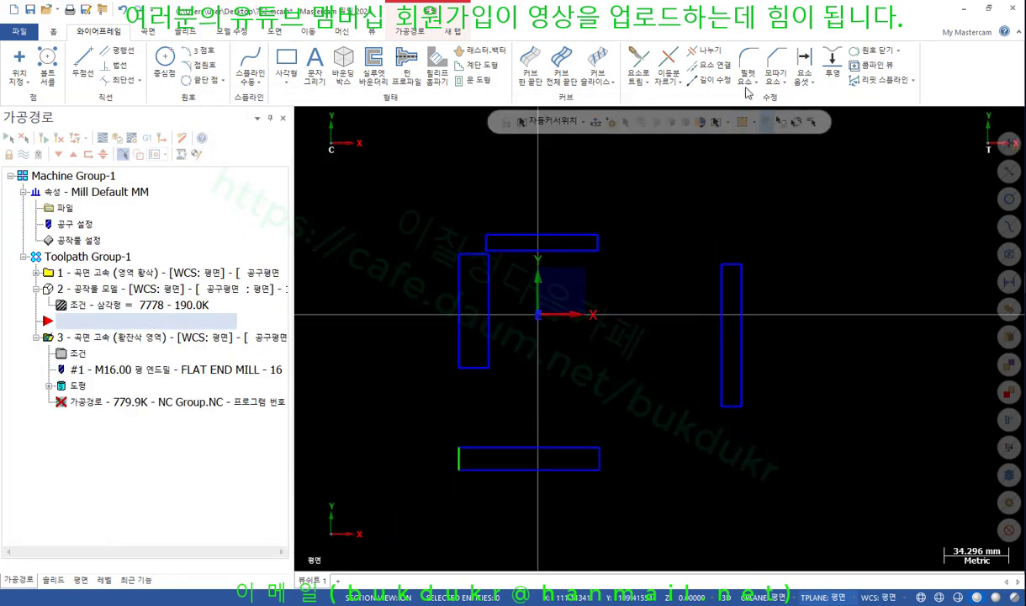
left_click(55, 32)
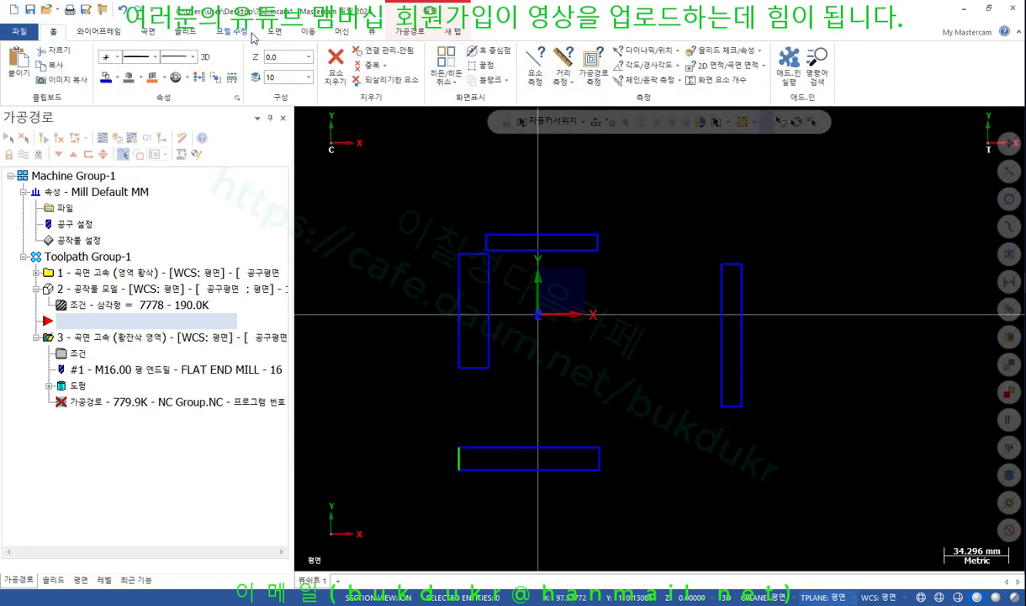
left_click(99, 32)
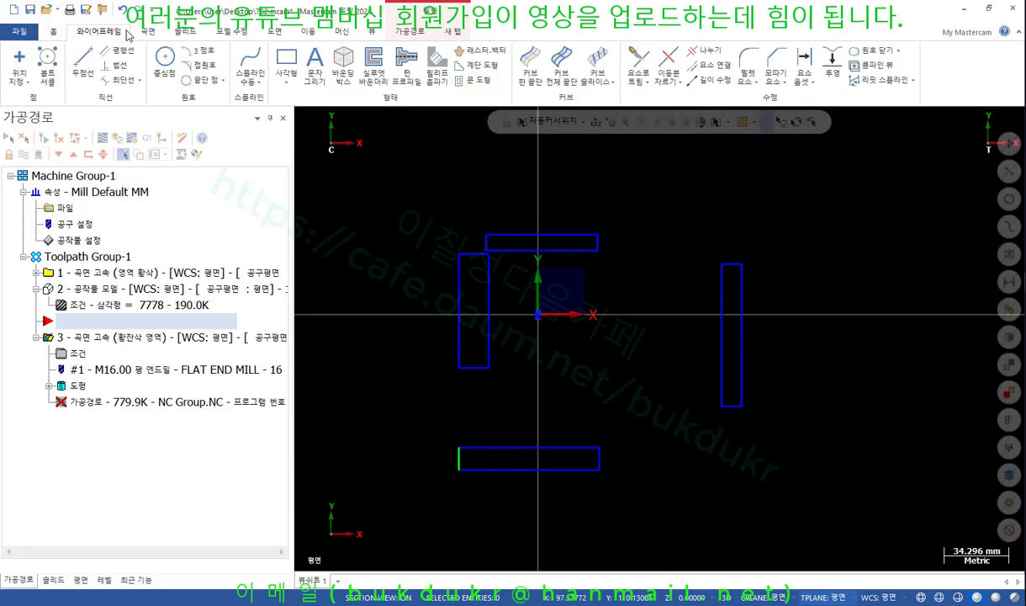
Delete the duplicate entities from the boundary geometry
left_click(55, 33)
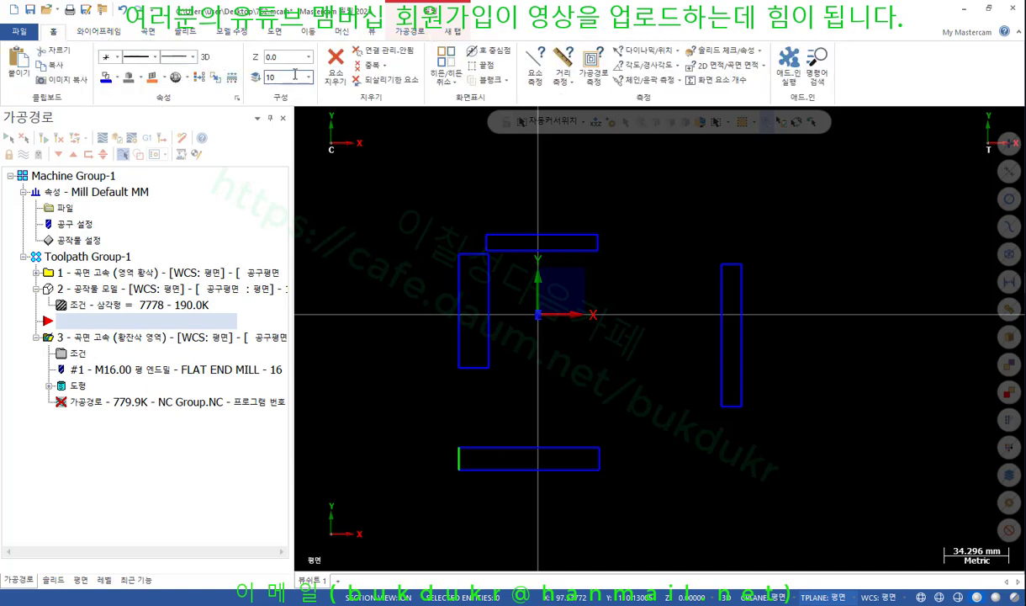
left_click(370, 64)
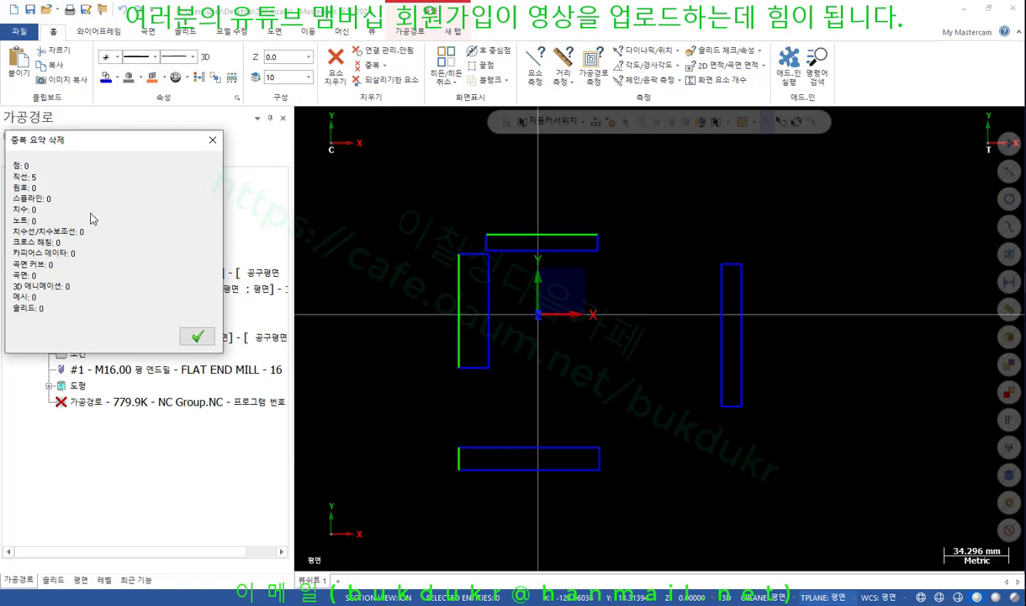
left_click(197, 337)
Chain the four narrow rectangles as containment boundaries for the rest roughing operation and generate its toolpath
scroll(355, 263, "down", 1)
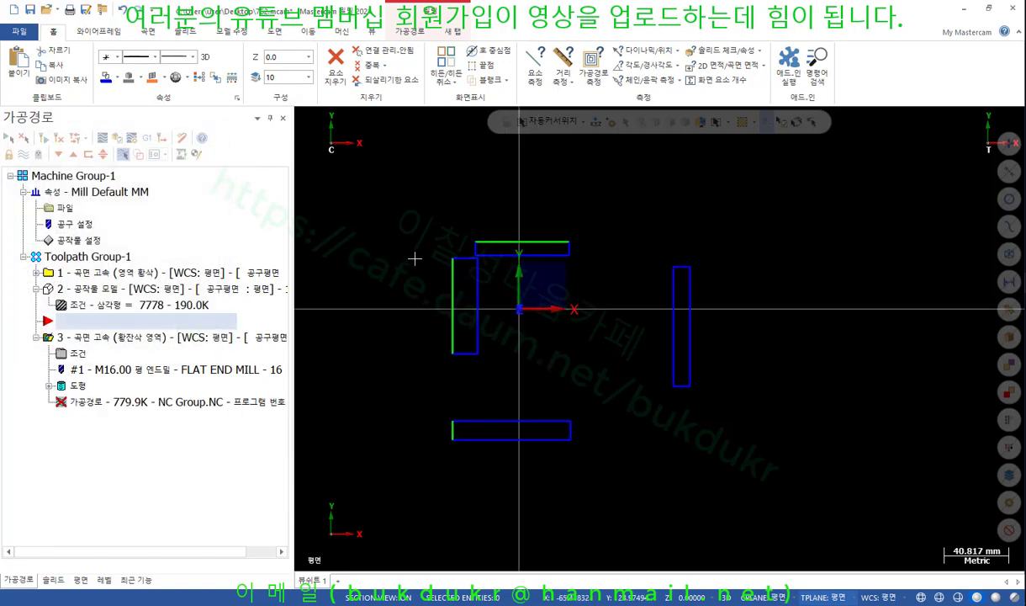
scroll(412, 255, "up", 1)
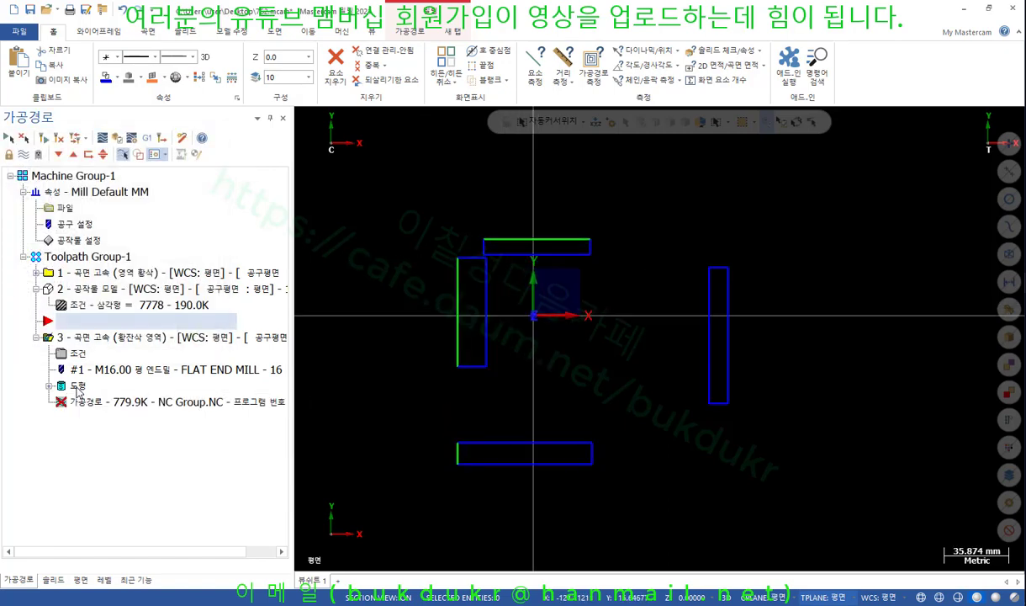
left_click(77, 354)
left_click(269, 181)
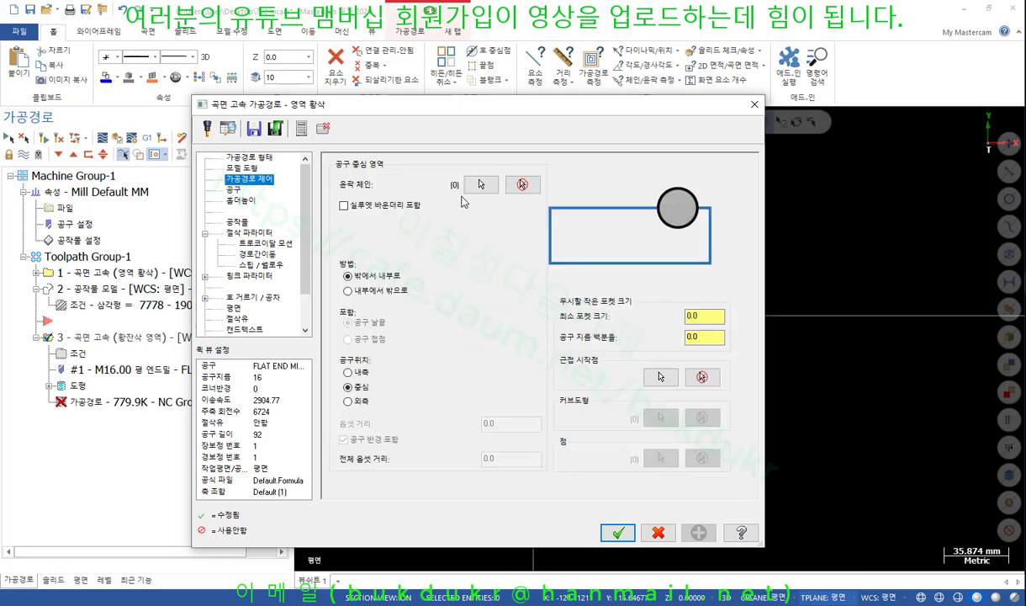
left_click(460, 181)
left_click(521, 230)
left_click(460, 295)
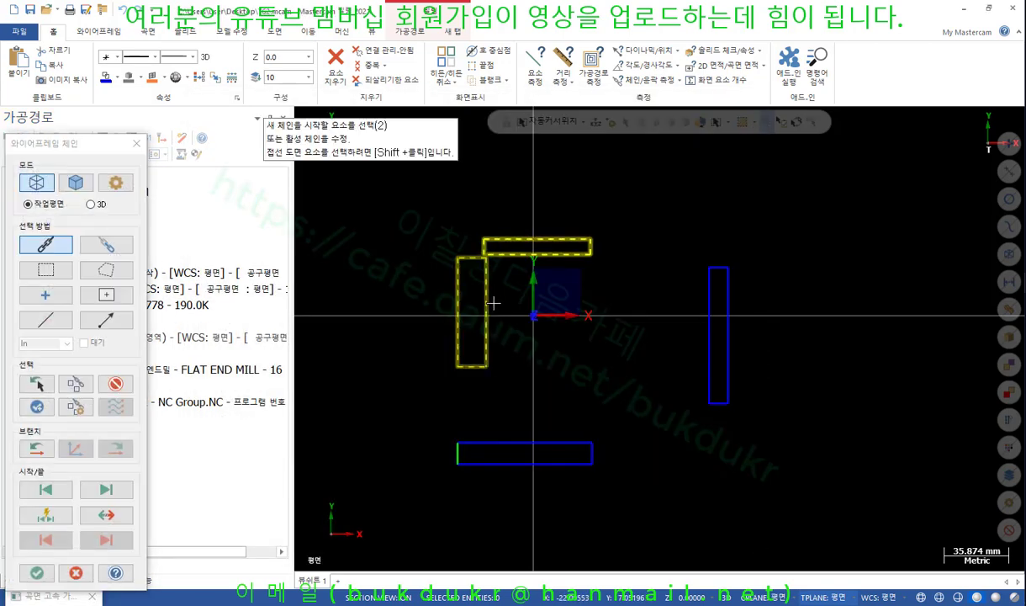
left_click(504, 443)
left_click(708, 383)
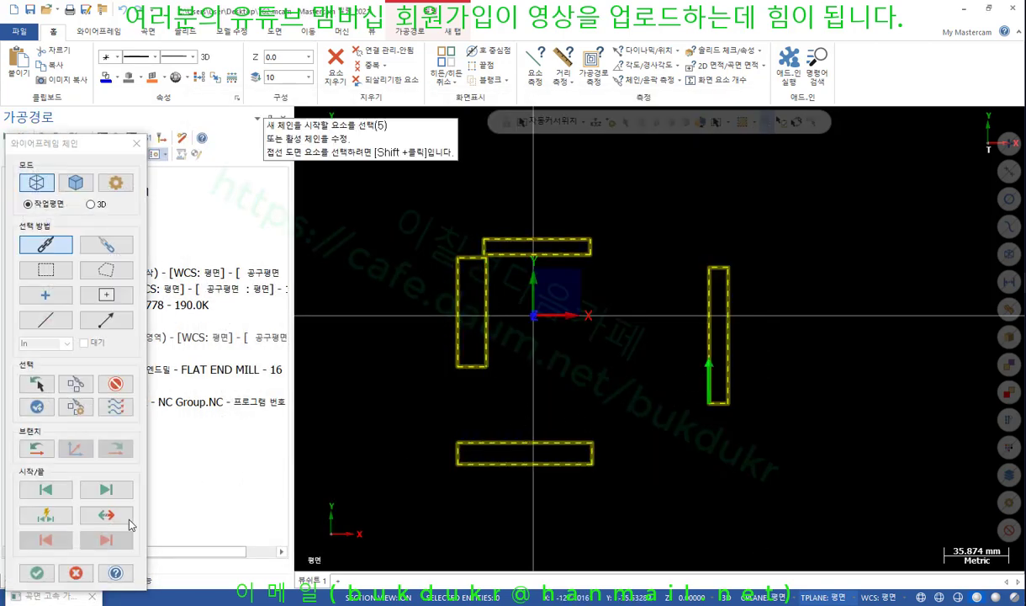
left_click(37, 573)
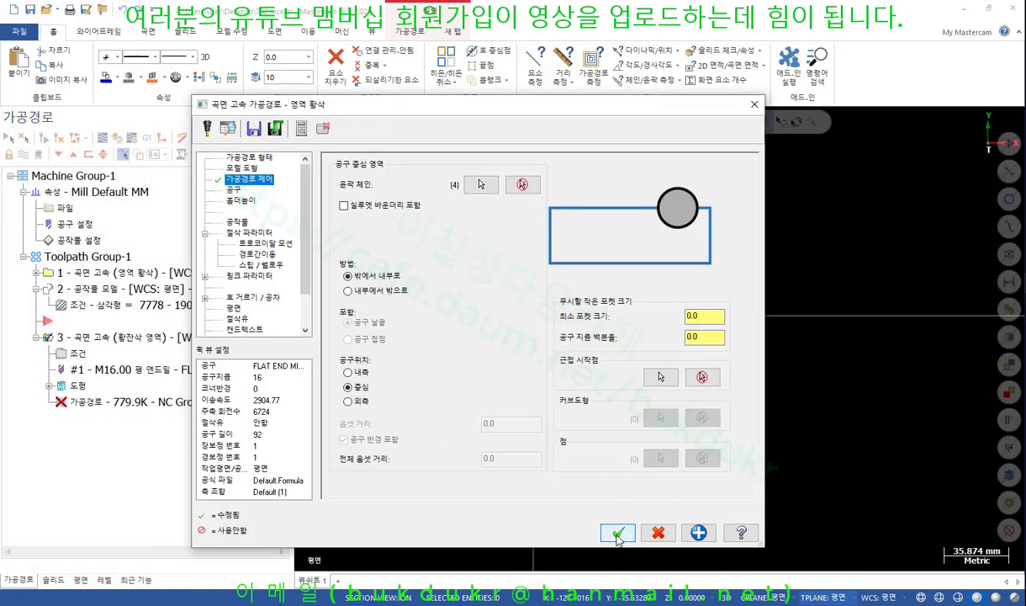
left_click(618, 533)
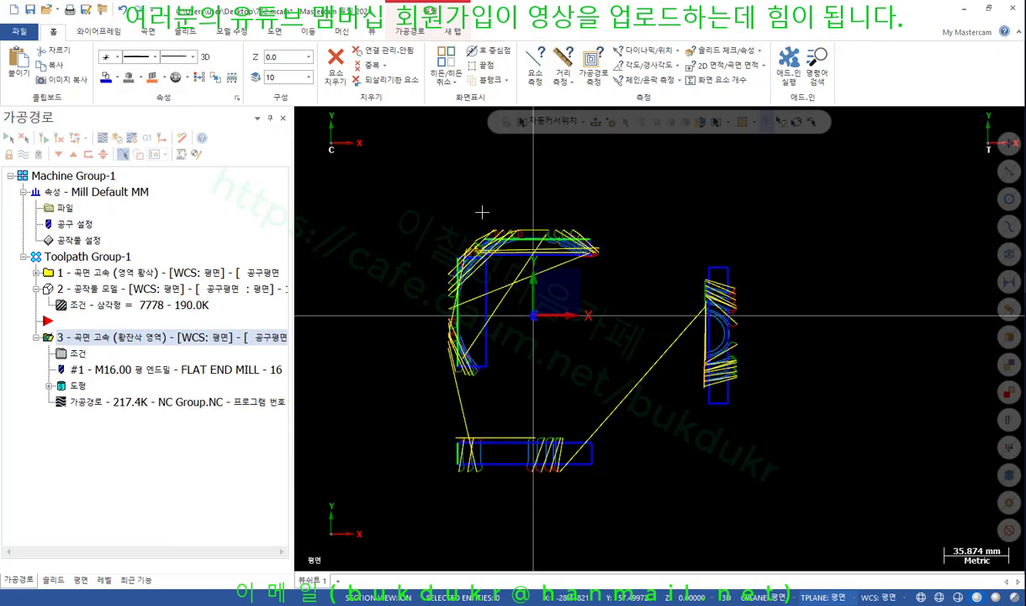
Examine the rest roughing toolpath from several angles, making level 1 active to compare it with the hair-dryer solid
scroll(482, 212, "up", 4)
middle_click_drag(482, 212, 460, 249)
middle_click_drag(415, 217, 631, 227)
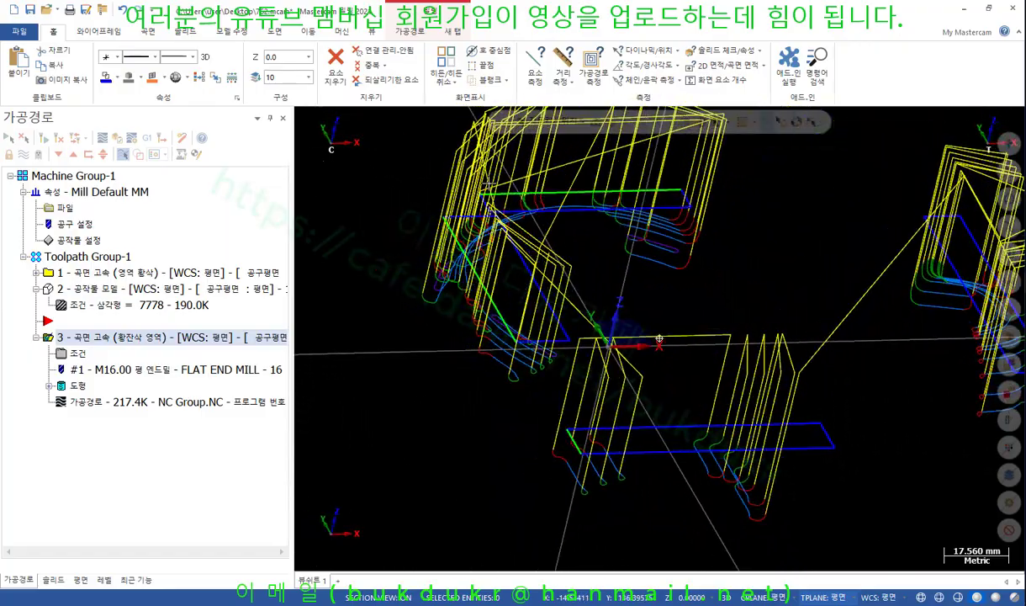
scroll(556, 263, "down", 2)
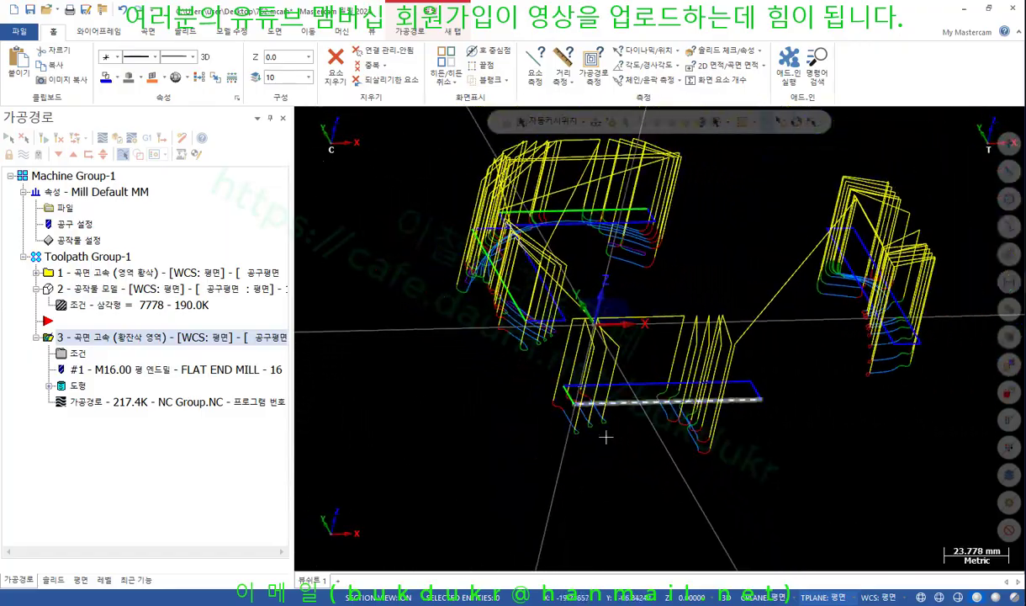
left_click(104, 580)
left_click(28, 174)
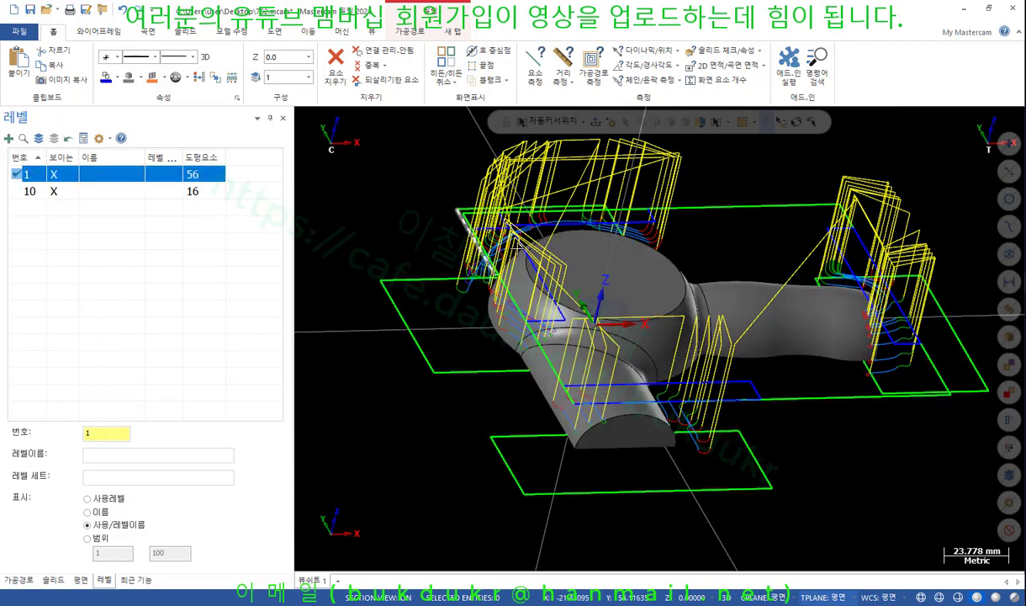
scroll(633, 270, "up", 1)
scroll(505, 303, "up", 3)
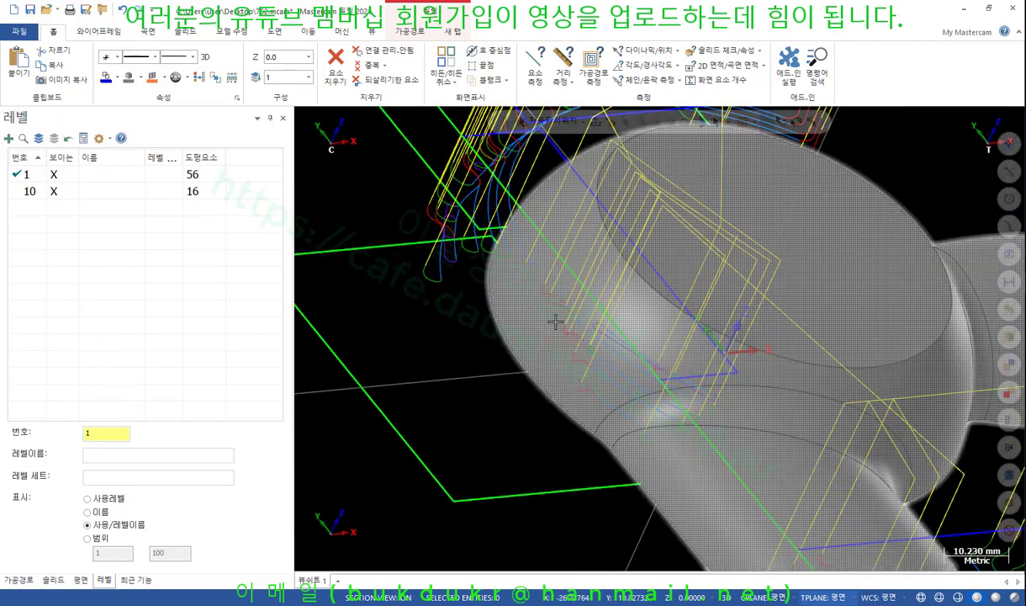
scroll(526, 309, "down", 3)
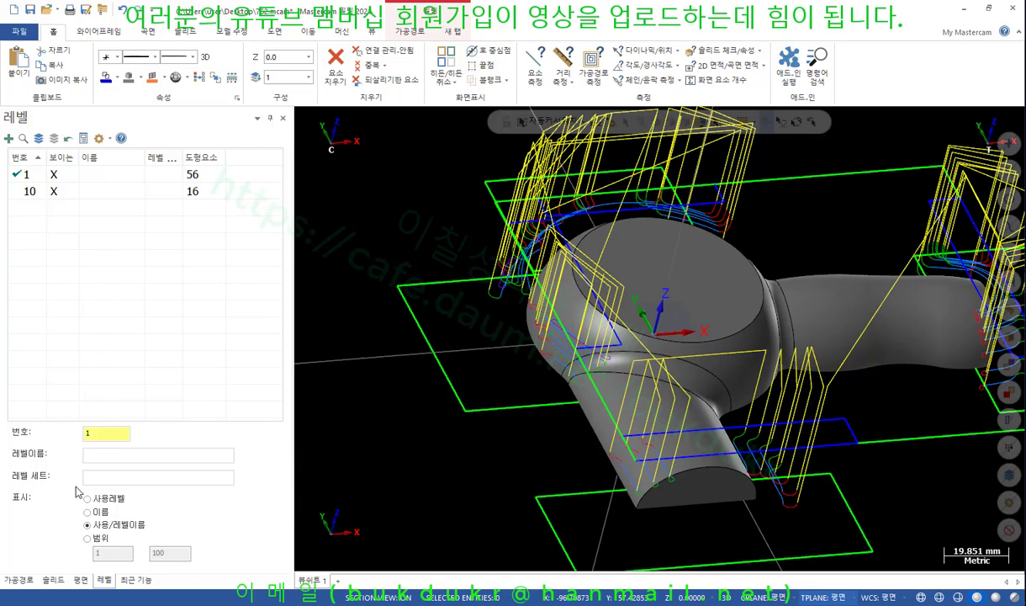
Set the rest roughing operation's tool position to outside the containment boundaries and regenerate the toolpath
left_click(18, 580)
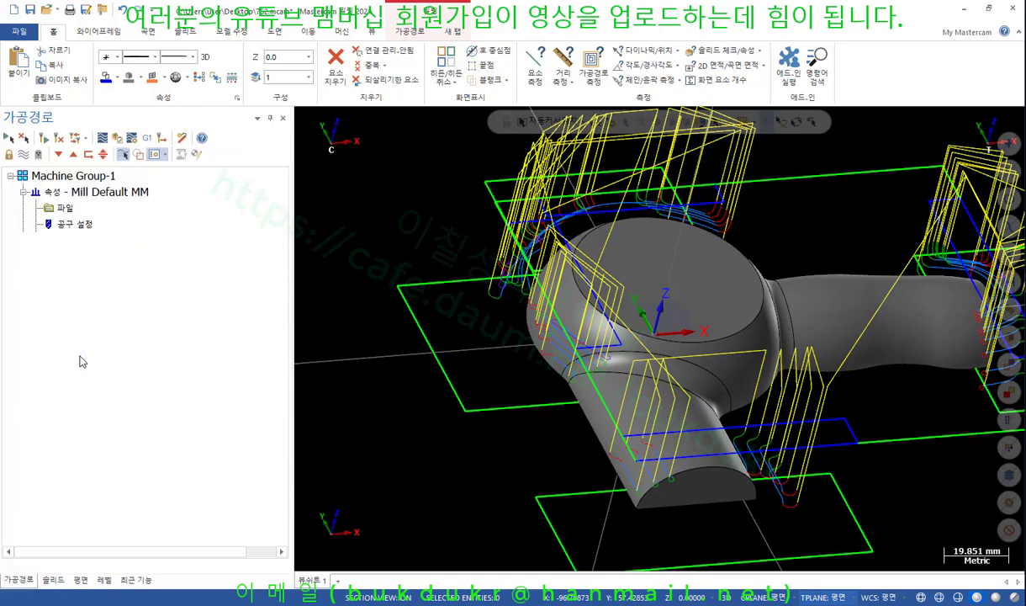
left_click(80, 354)
left_click(349, 402)
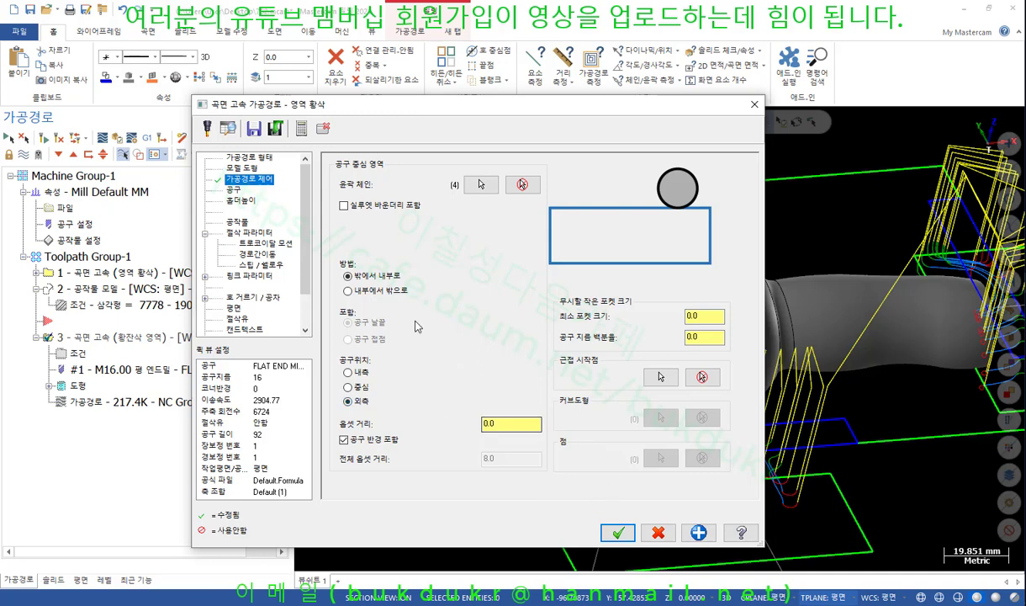
left_click(618, 534)
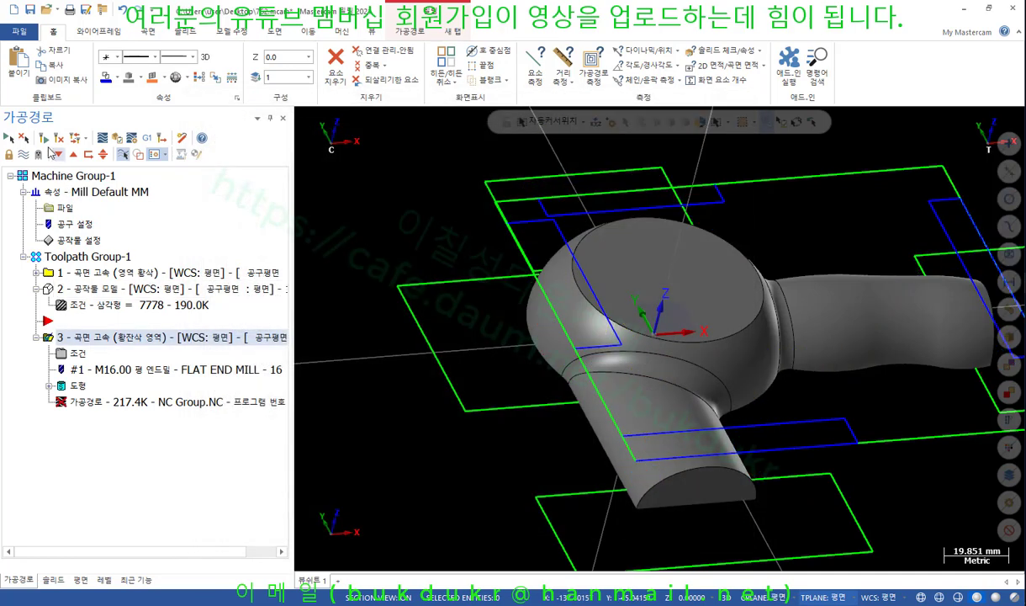
left_click(44, 138)
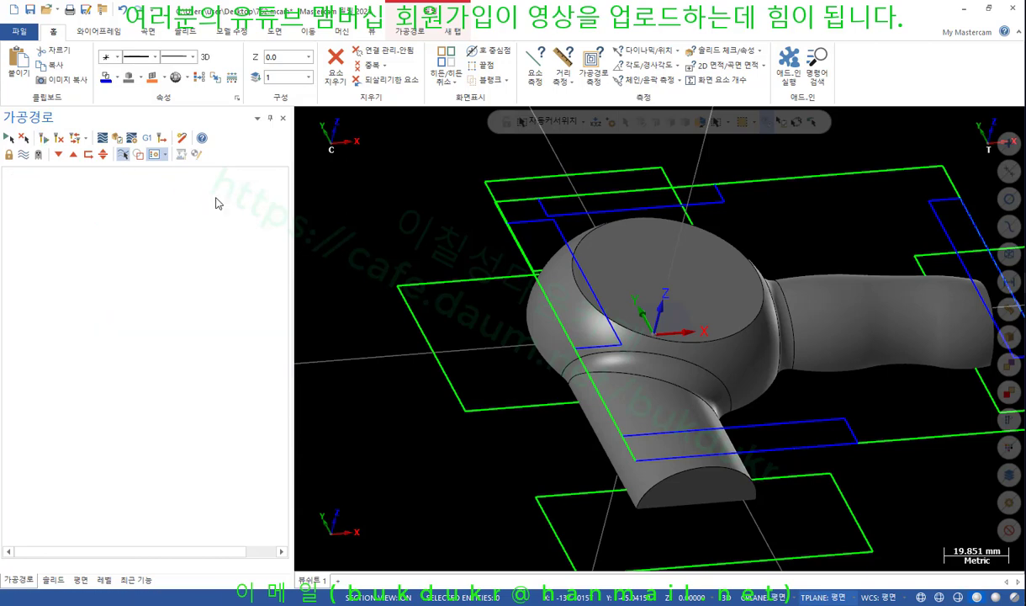
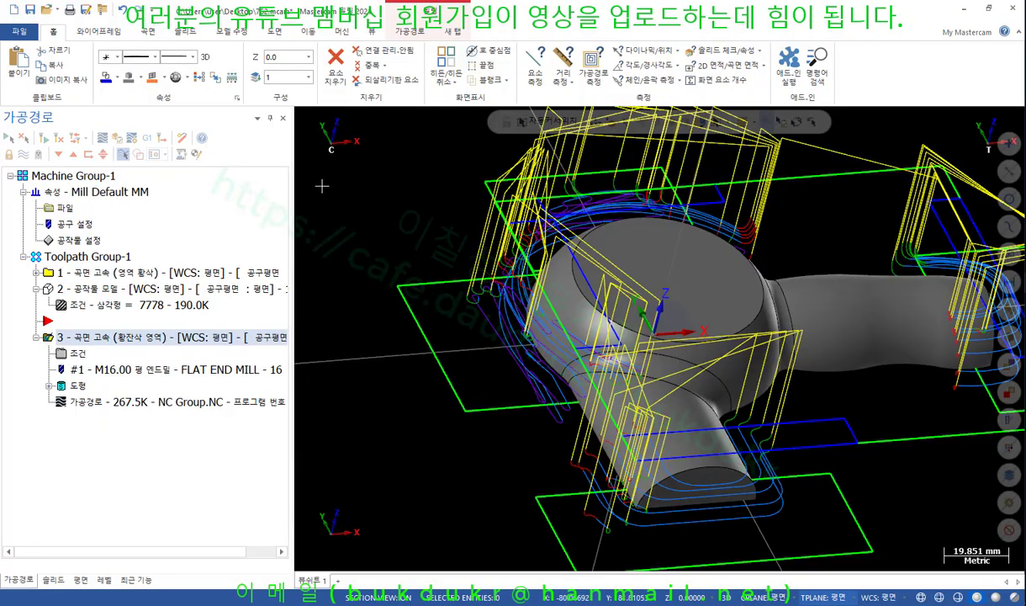
Begin a second stock model operation that uses stock model 1 as its initial shape, with colour 27
middle_click_drag(395, 224, 474, 210)
middle_click_drag(531, 243, 307, 268)
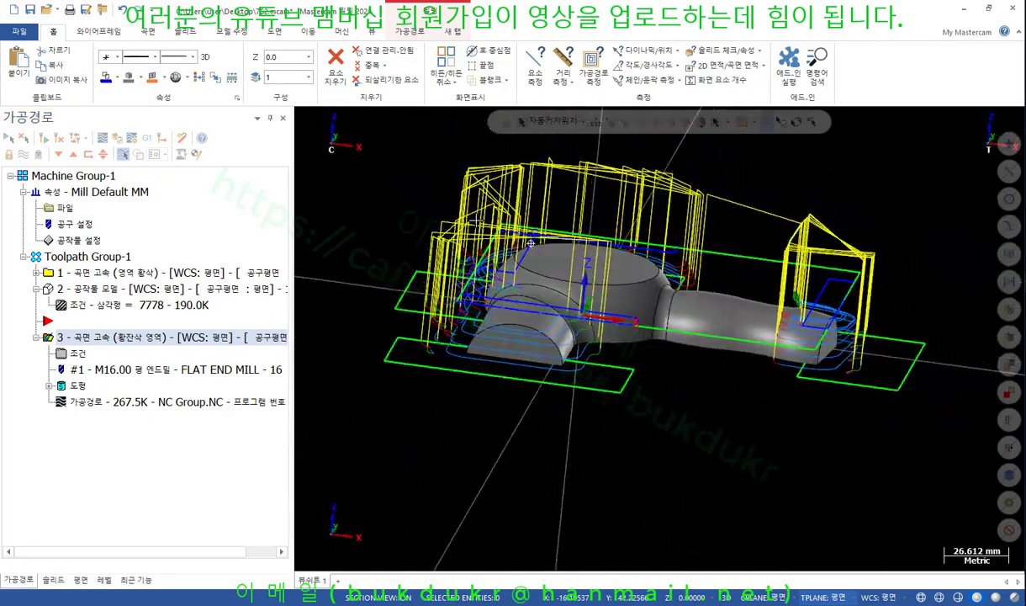
left_click(36, 289)
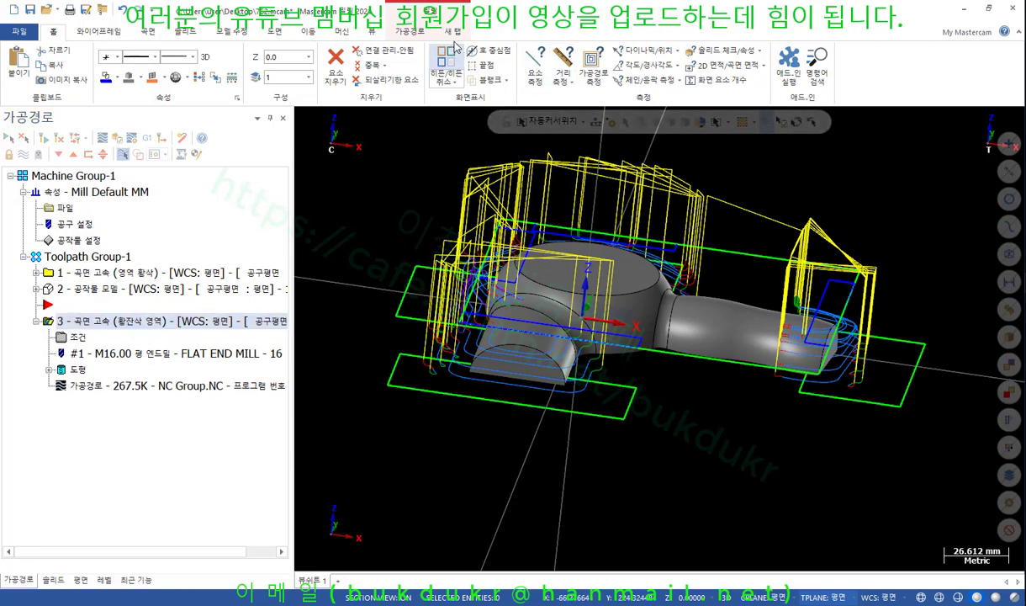
left_click(421, 34)
left_click(721, 67)
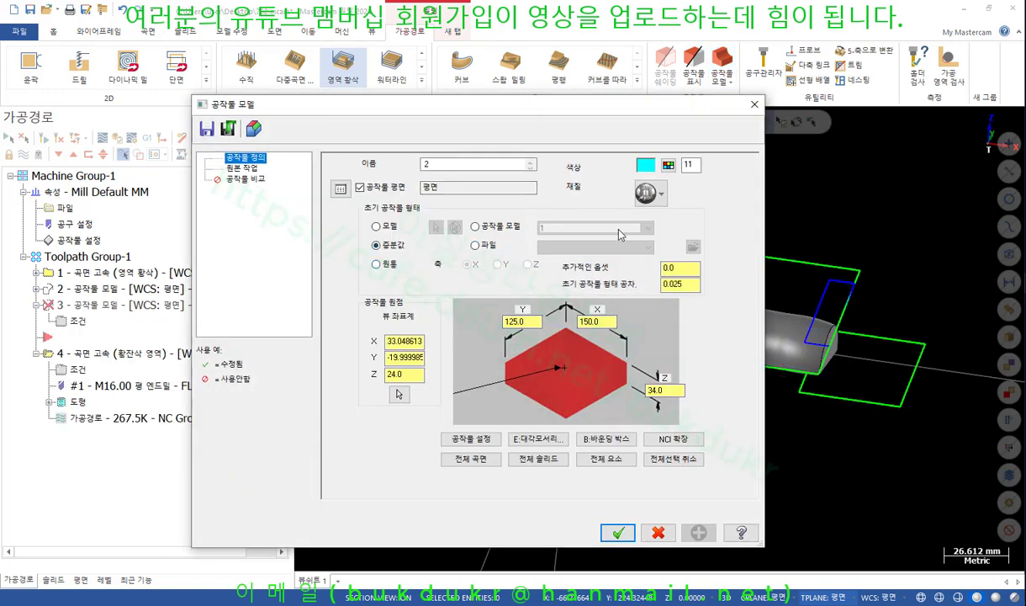
left_click(491, 222)
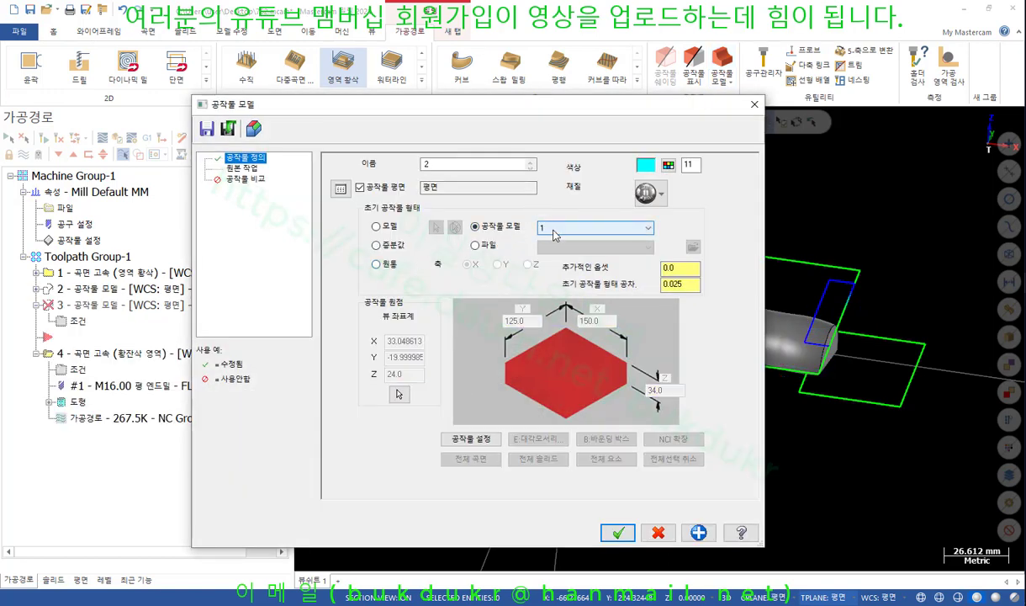
left_click(668, 166)
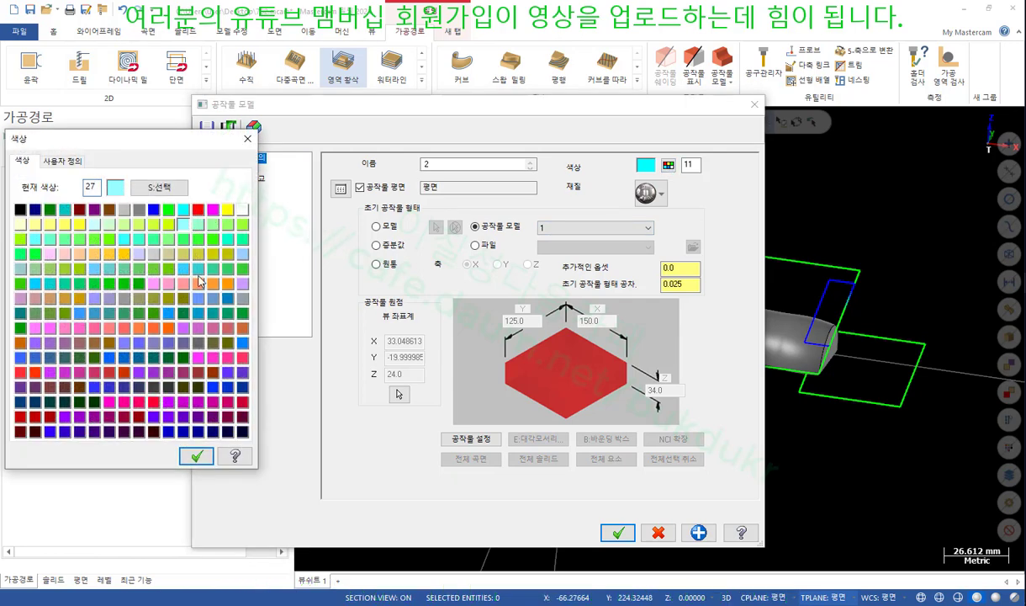
left_click(196, 456)
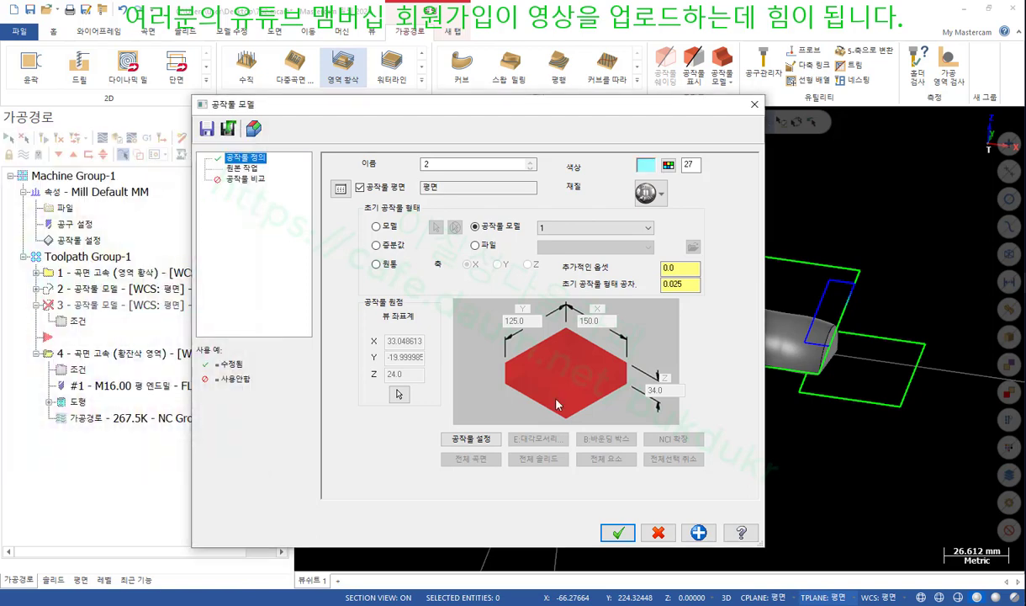
Calculate the new stock model from the rest roughing operation and place it after that operation in the toolpath list
left_click(244, 168)
left_click(539, 223)
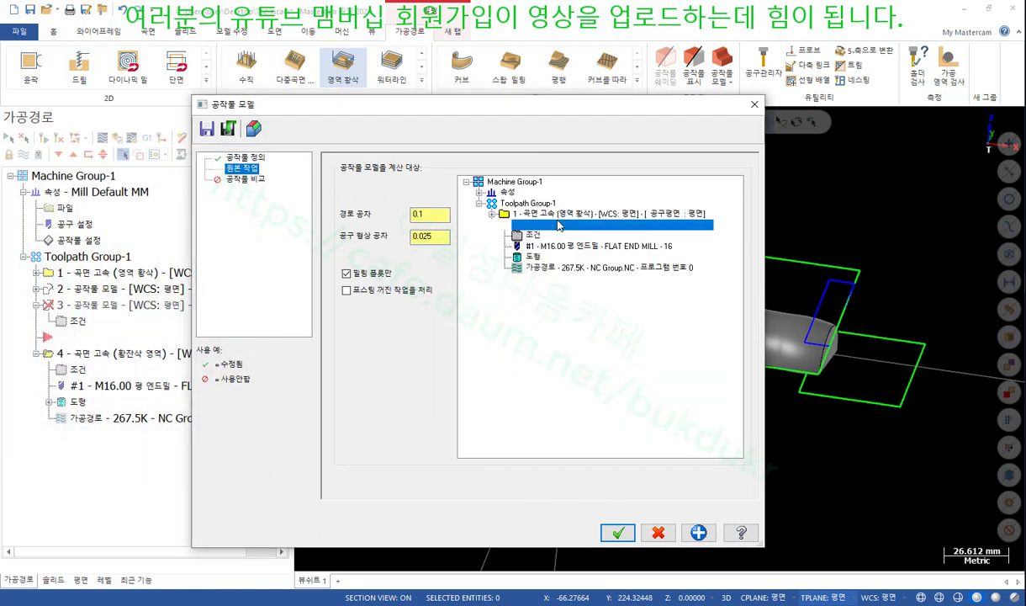
left_click(617, 533)
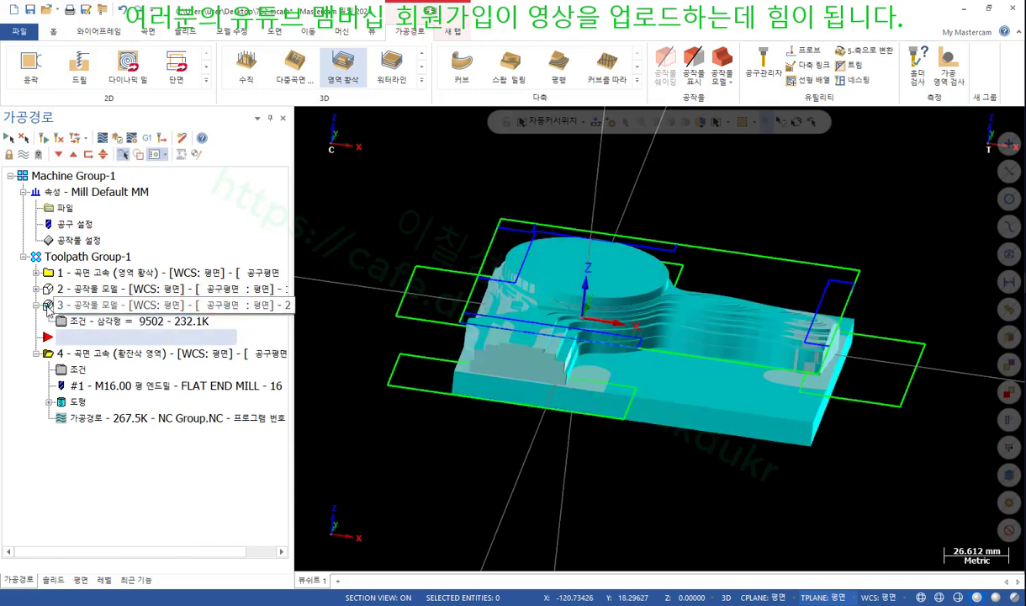
left_click_drag(48, 307, 72, 425)
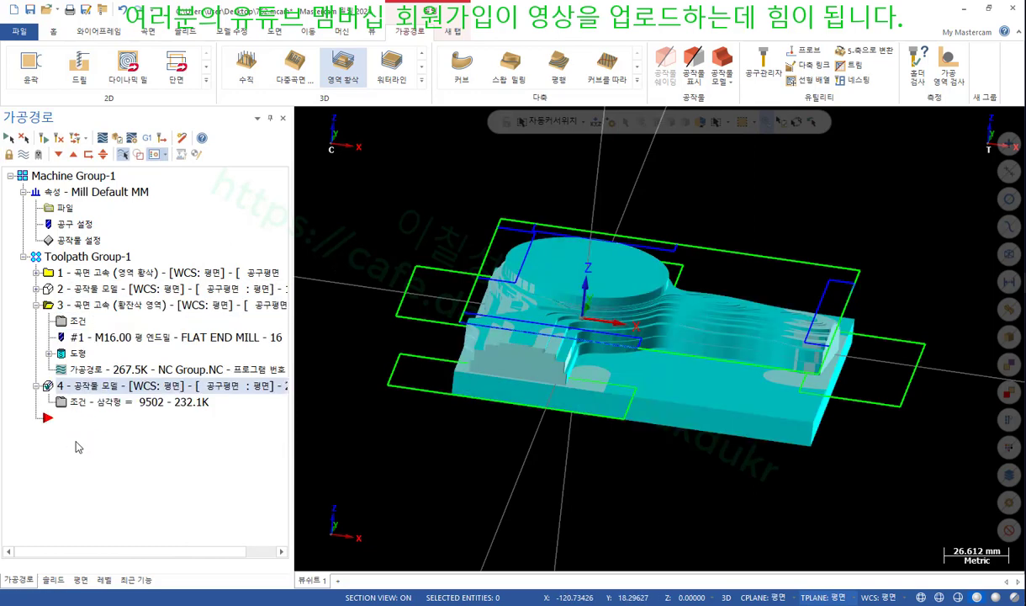
Compare the stock model after area roughing with the one after rest roughing, especially around the handle end
left_click(81, 287)
middle_click_drag(557, 278, 617, 348)
scroll(617, 348, "up", 3)
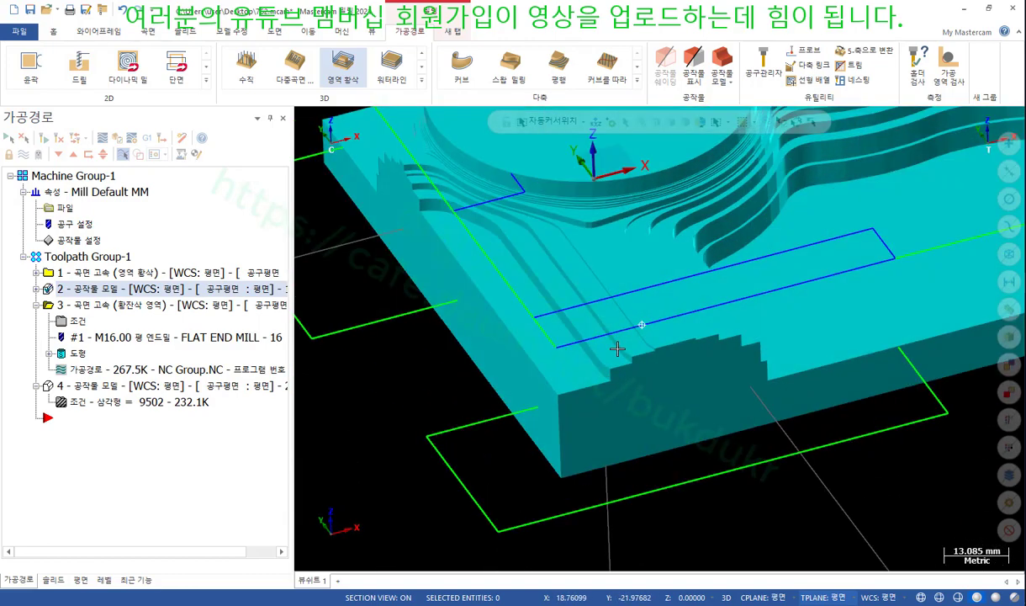
scroll(617, 347, "down", 4)
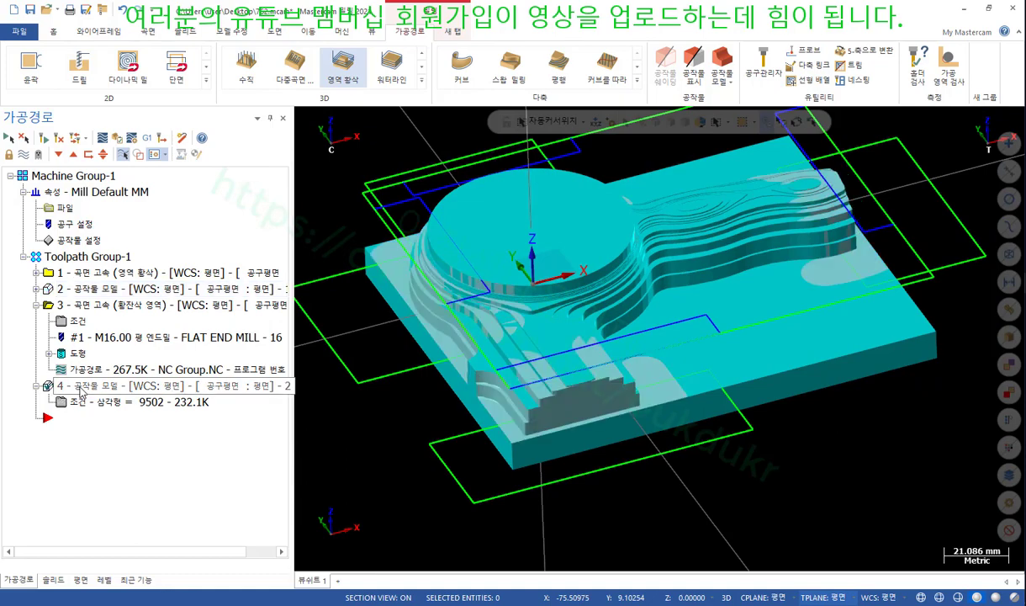
scroll(648, 238, "up", 3)
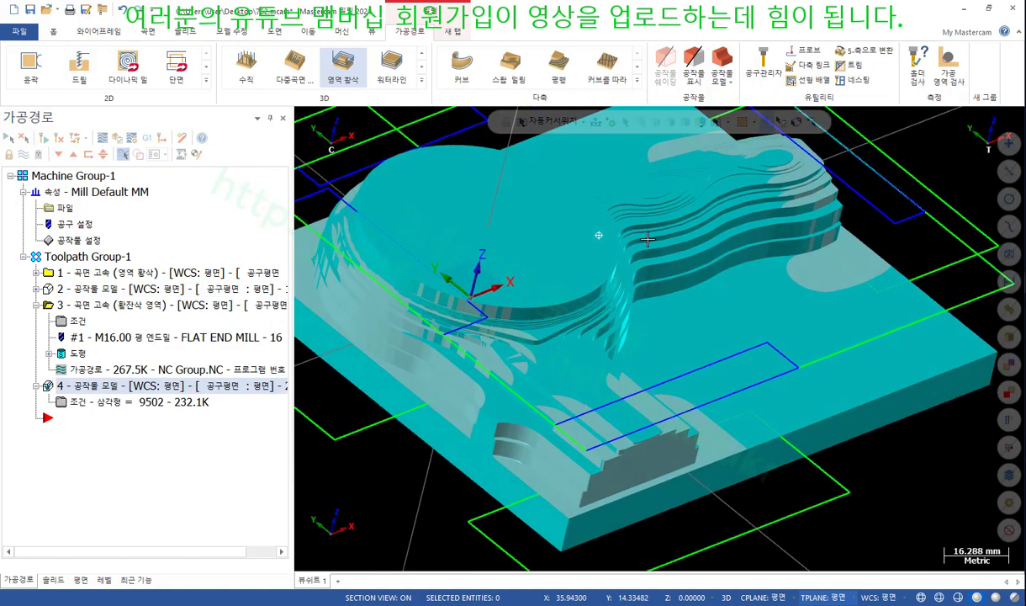
middle_click_drag(648, 239, 703, 360)
Examine the rest roughing toolpath over the second stock model at the handle end and round body
left_click(95, 308)
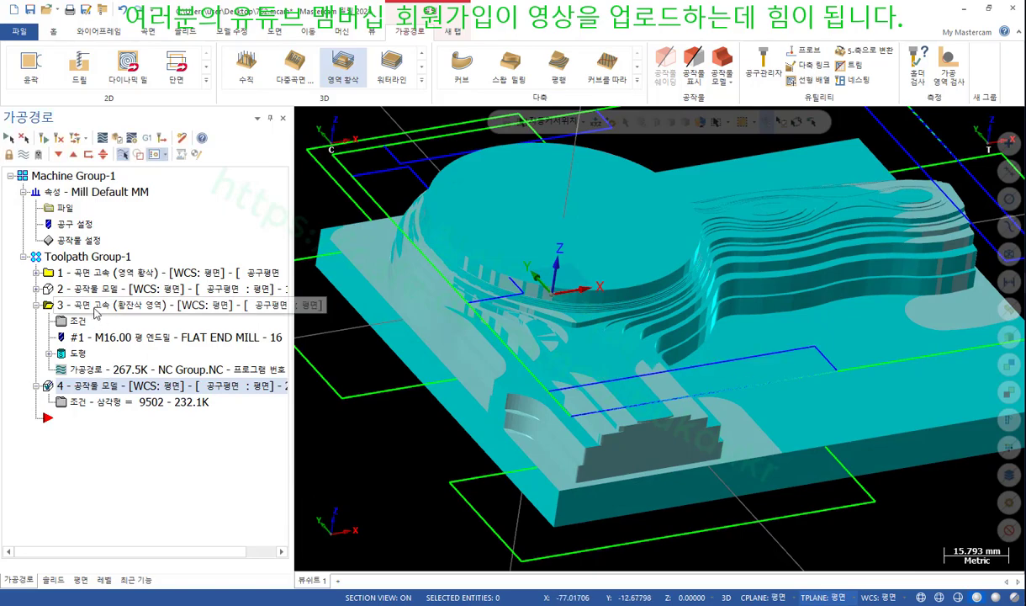
scroll(509, 386, "up", 2)
middle_click_drag(509, 387, 507, 454)
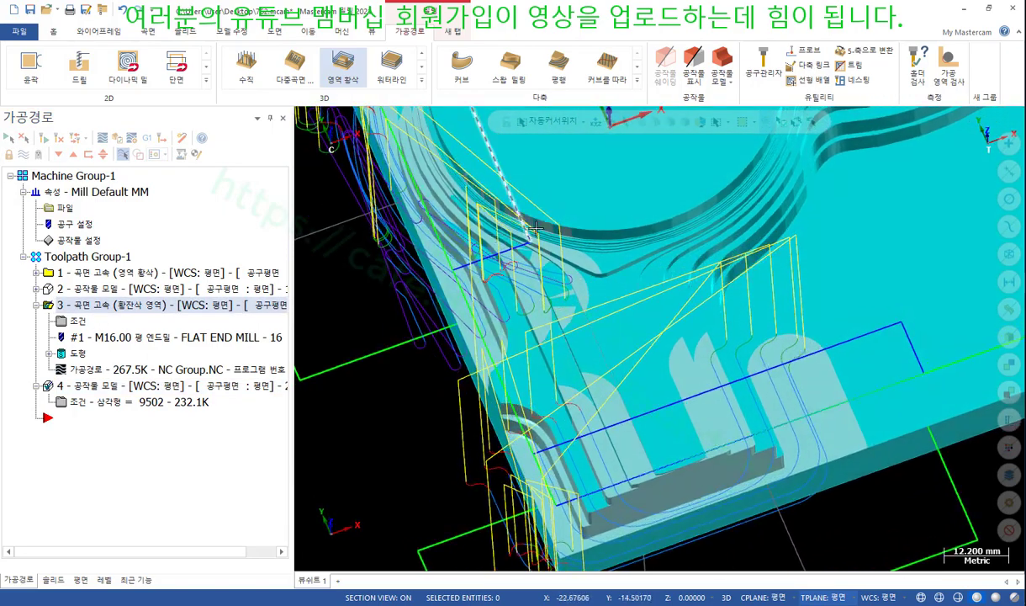
scroll(555, 362, "down", 1)
middle_click_drag(555, 362, 544, 278)
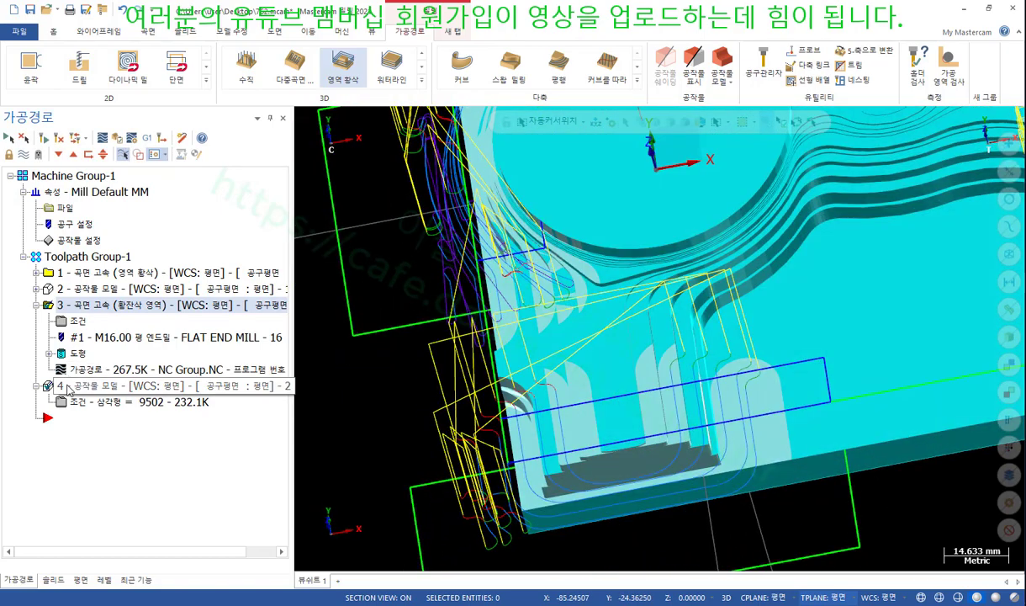
scroll(394, 312, "down", 4)
middle_click_drag(394, 312, 419, 395)
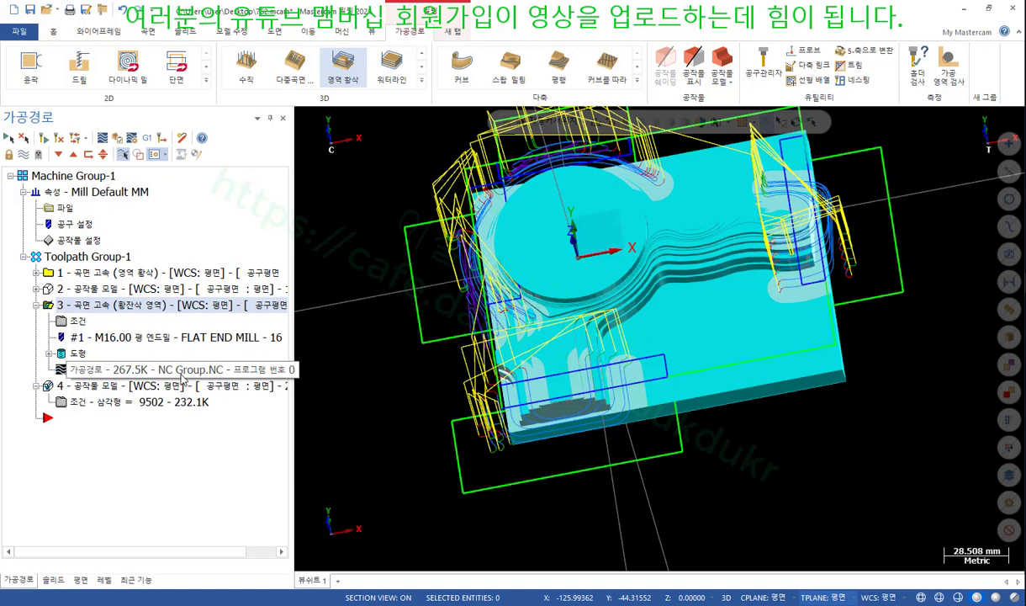
Make level 10 active, hide level 1, the toolpath and the stock display, and view the boundaries from the top
left_click(104, 580)
left_click(29, 192)
left_click(54, 174)
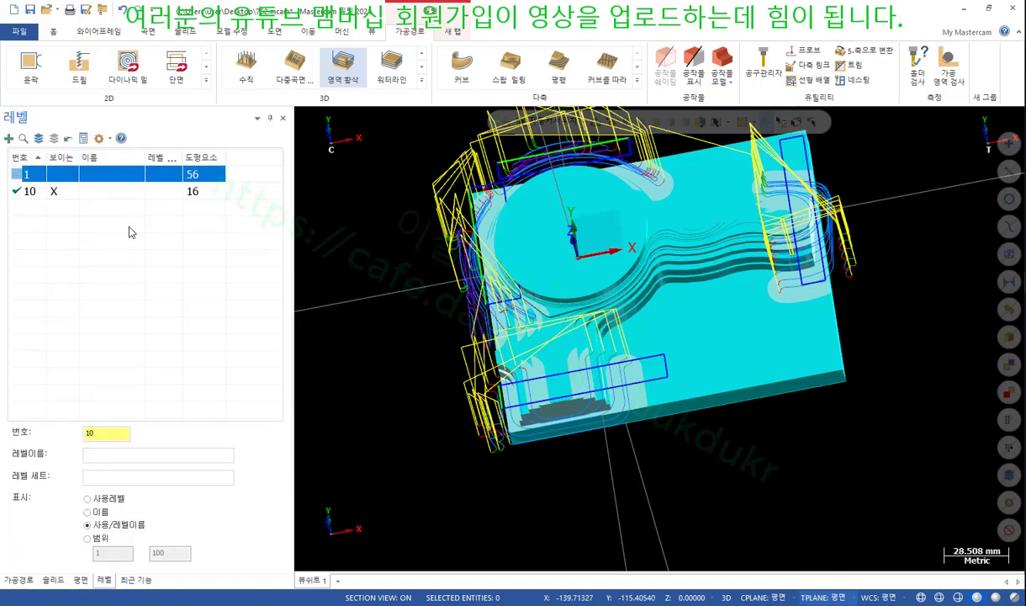
left_click(18, 580)
left_click(23, 154)
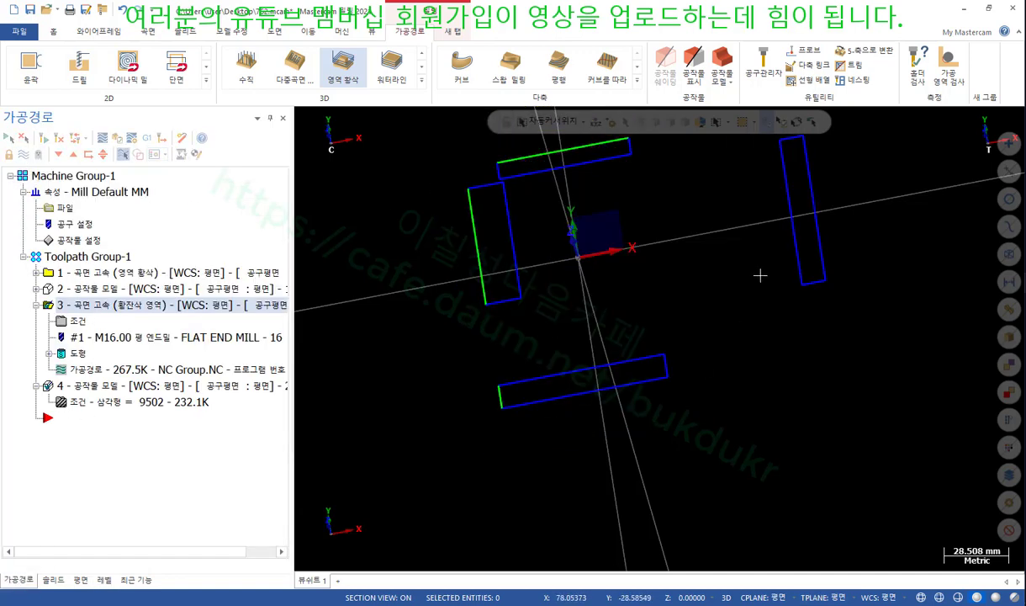
right_click(706, 229)
left_click(760, 303)
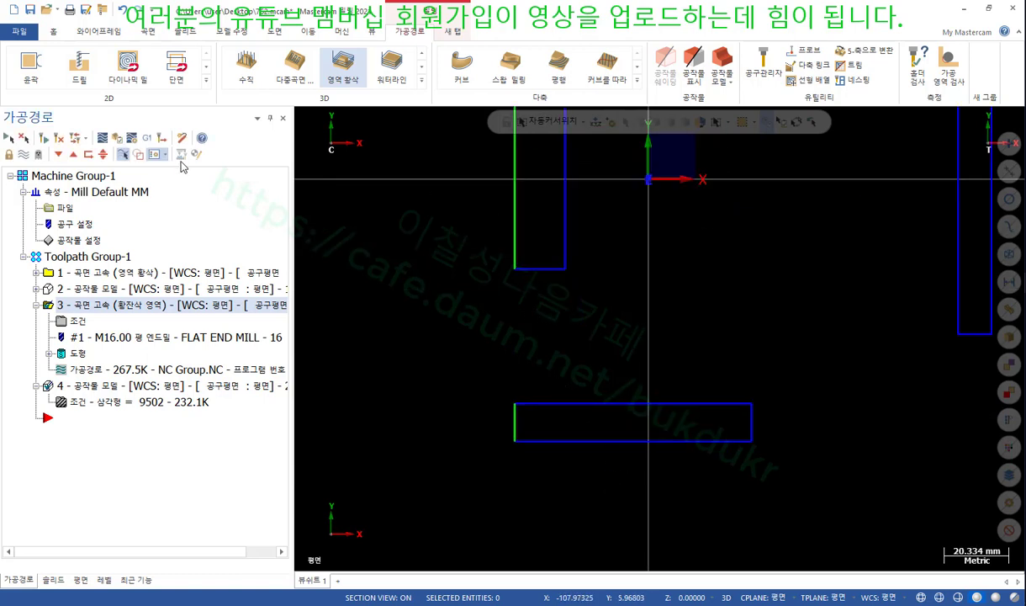
Using two-entity trim, extend the left rectangle's outer edge to meet the lower rectangle's upper edge
left_click(102, 33)
left_click(639, 66)
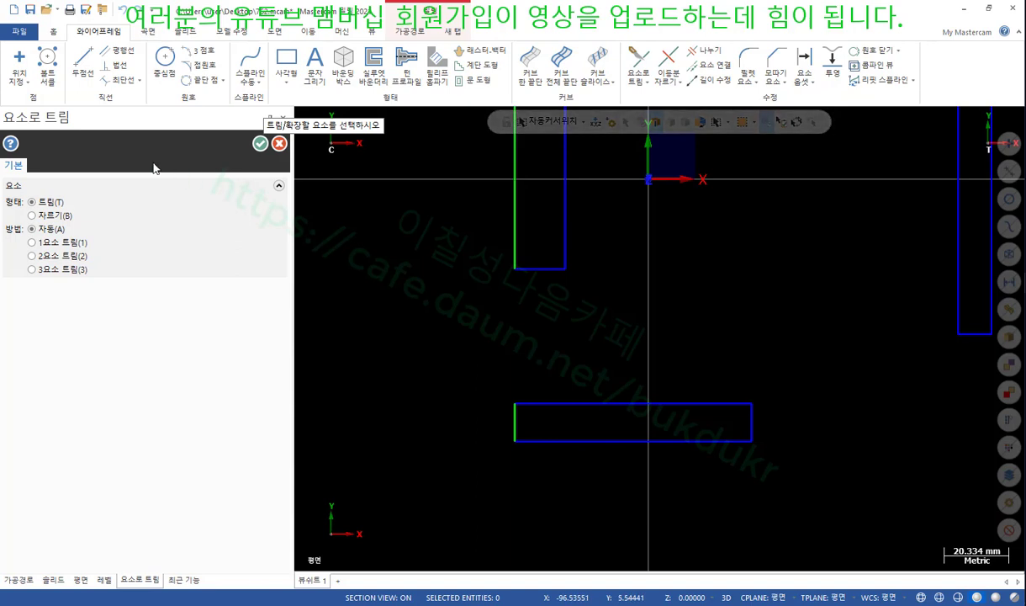
left_click(66, 259)
left_click(514, 234)
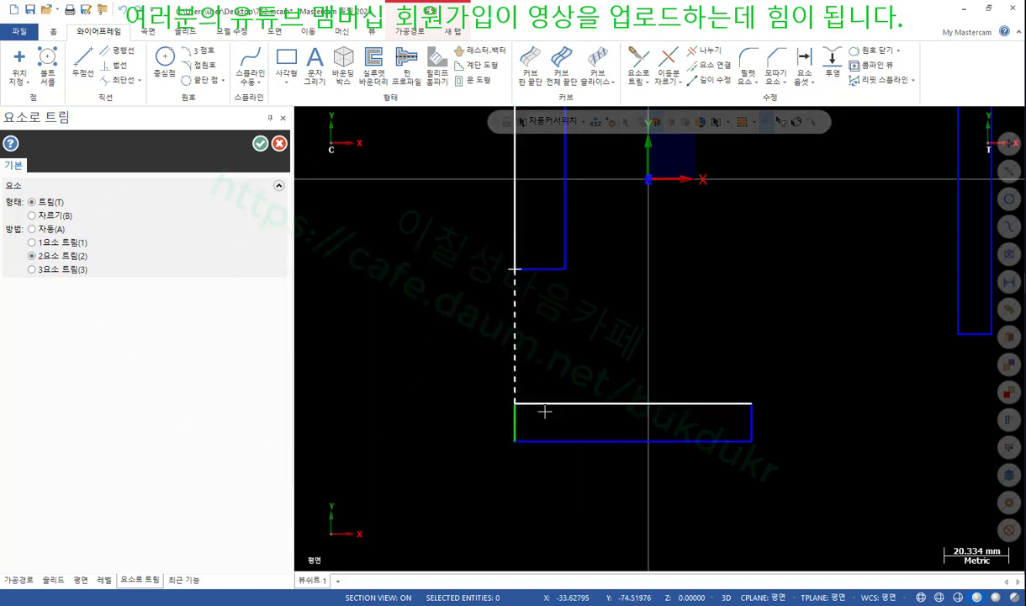
Trim both long vertical lines of the tall left rectangle with the lower rectangle's top edge using two-entity trim, forming an L-shaped corner
left_click(546, 407)
left_click(563, 241)
left_click(612, 404)
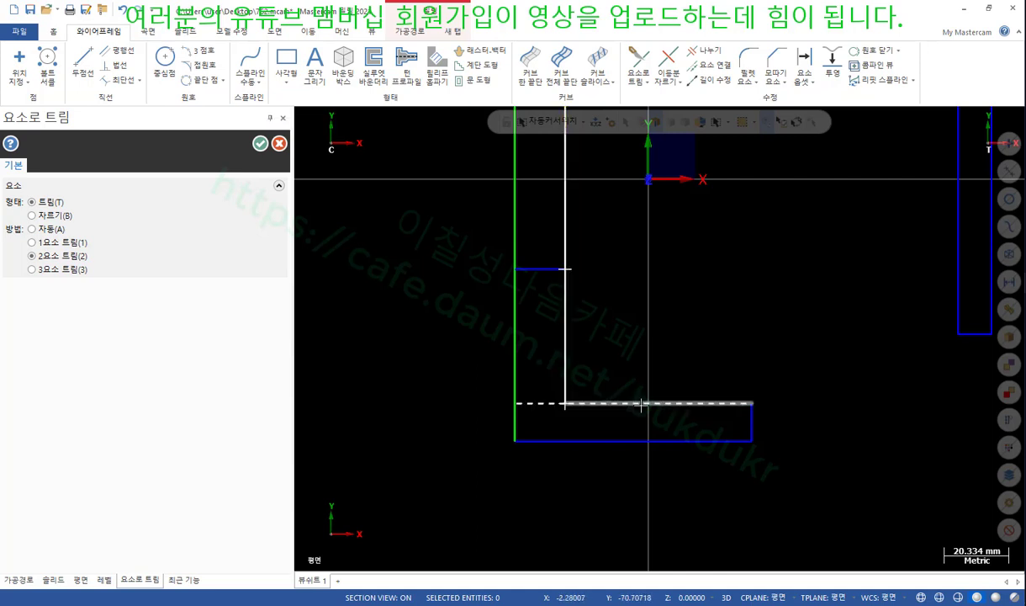
left_click(261, 147)
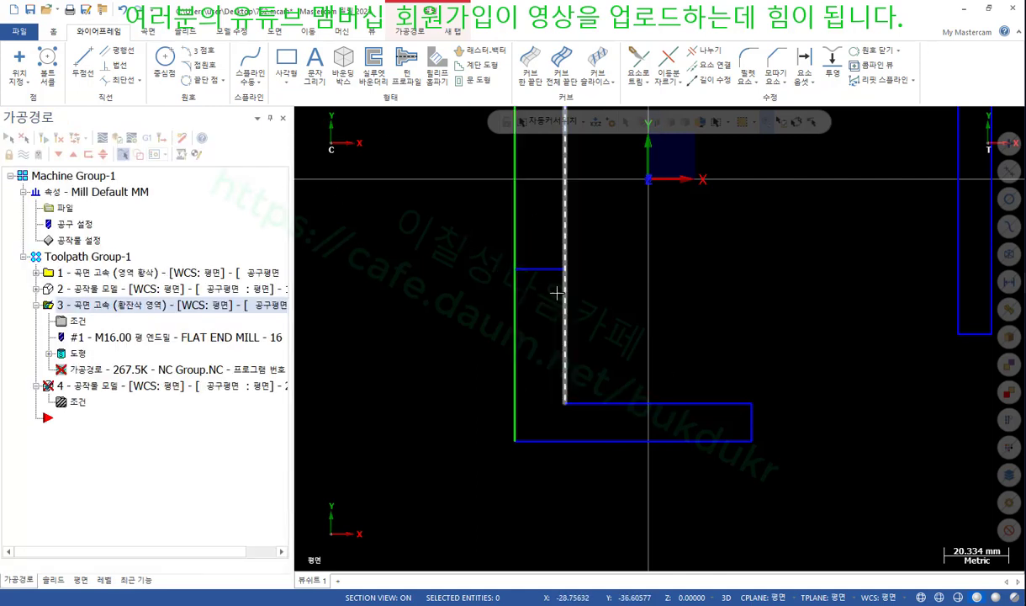
Delete the leftover short horizontal line crossing the vertical leg of the L-shaped profile
left_click(547, 269)
scroll(667, 298, "up", 2)
key("Delete")
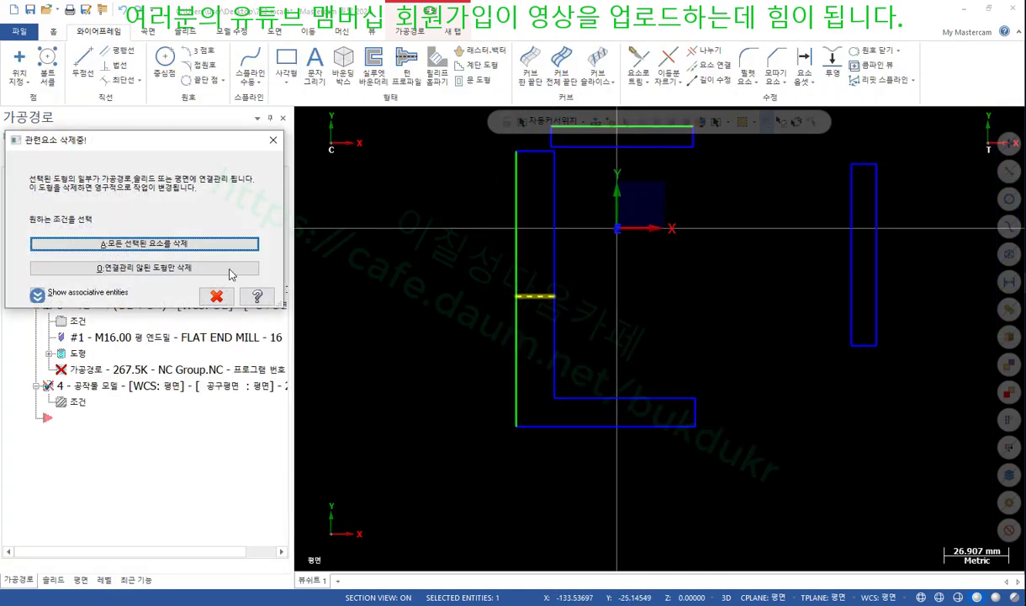
left_click(221, 267)
scroll(631, 372, "down", 3)
middle_click_drag(631, 373, 616, 344)
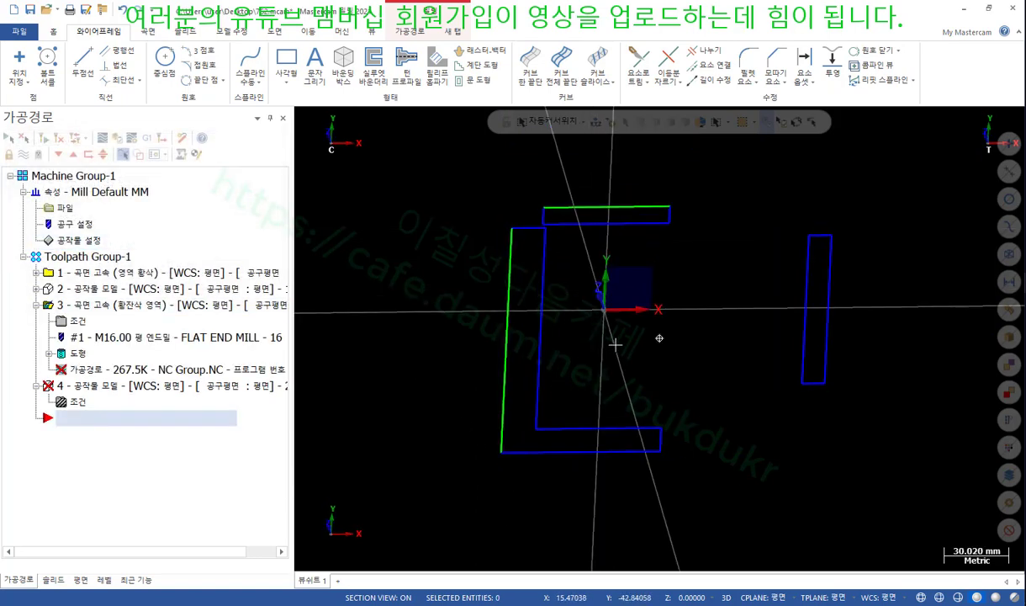
Reselect operation 3's tool containment chains as the upper rectangle, the L-shaped profile and the far vertical rectangle
left_click(540, 354, "shift")
key("Escape")
left_click(80, 353)
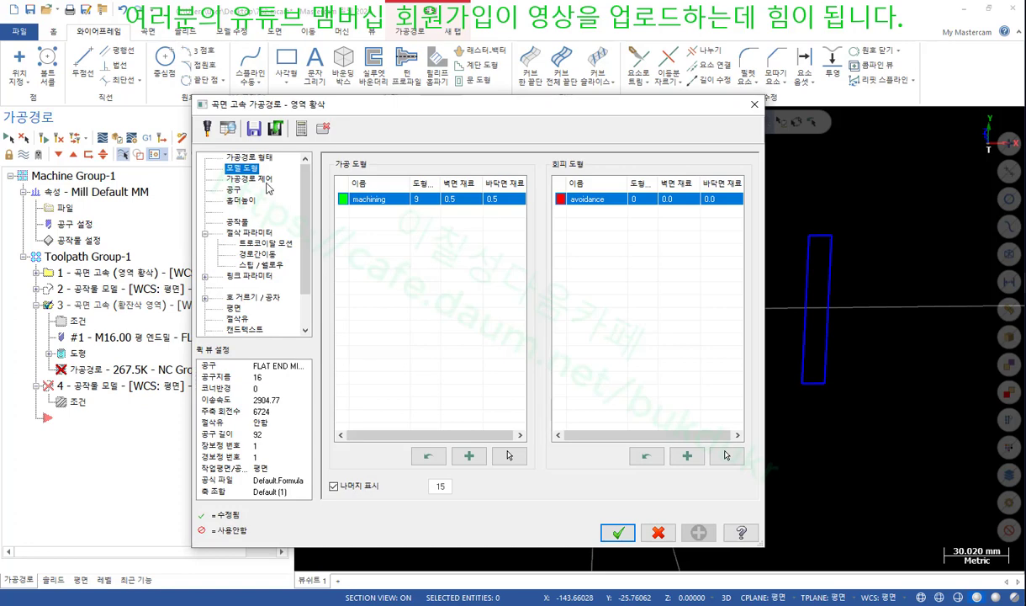
left_click(250, 180)
left_click(531, 187)
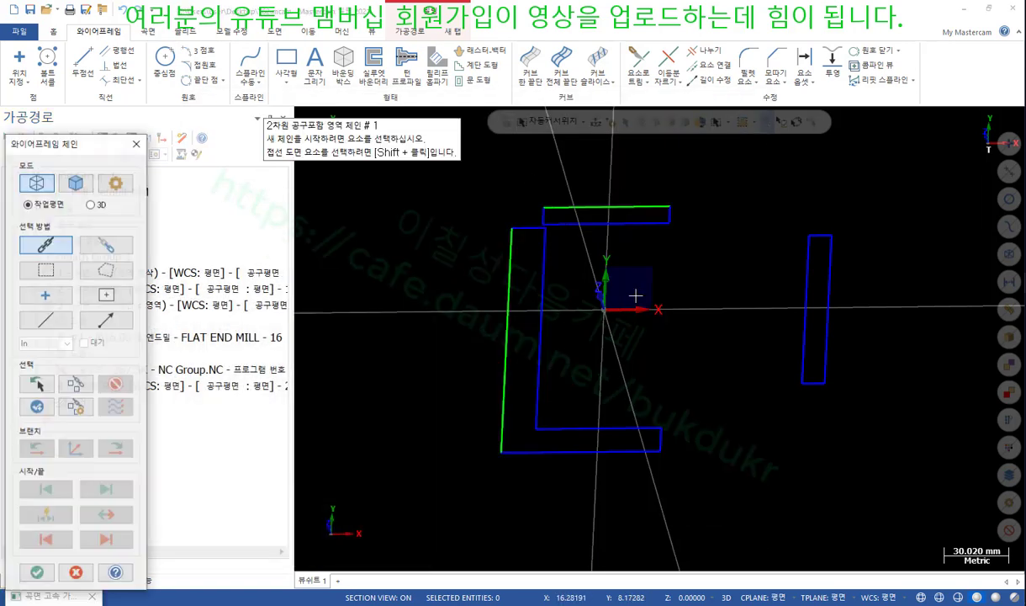
left_click(607, 224)
left_click(544, 275)
left_click(805, 353)
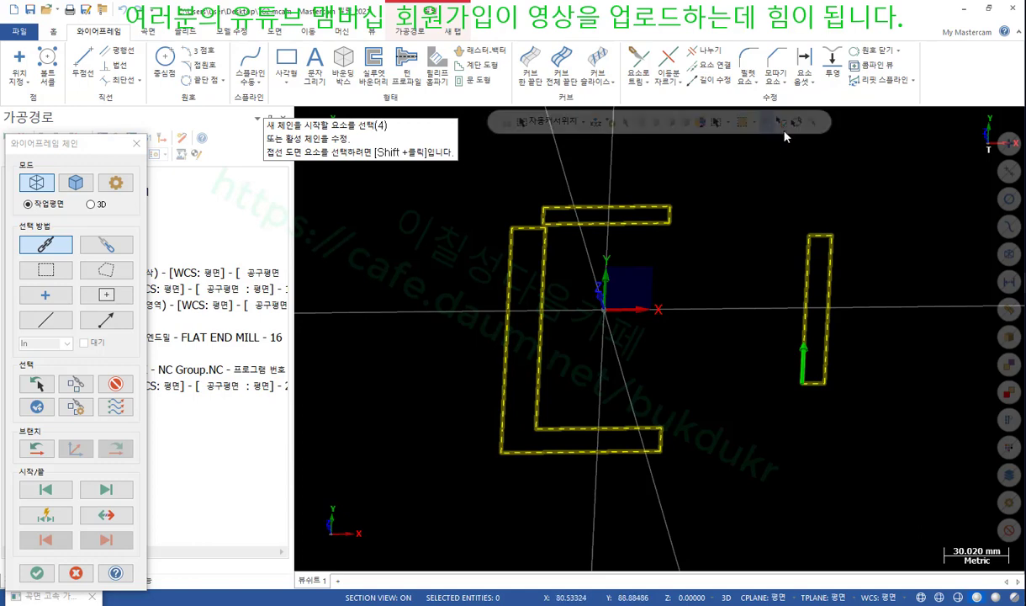
key("Return")
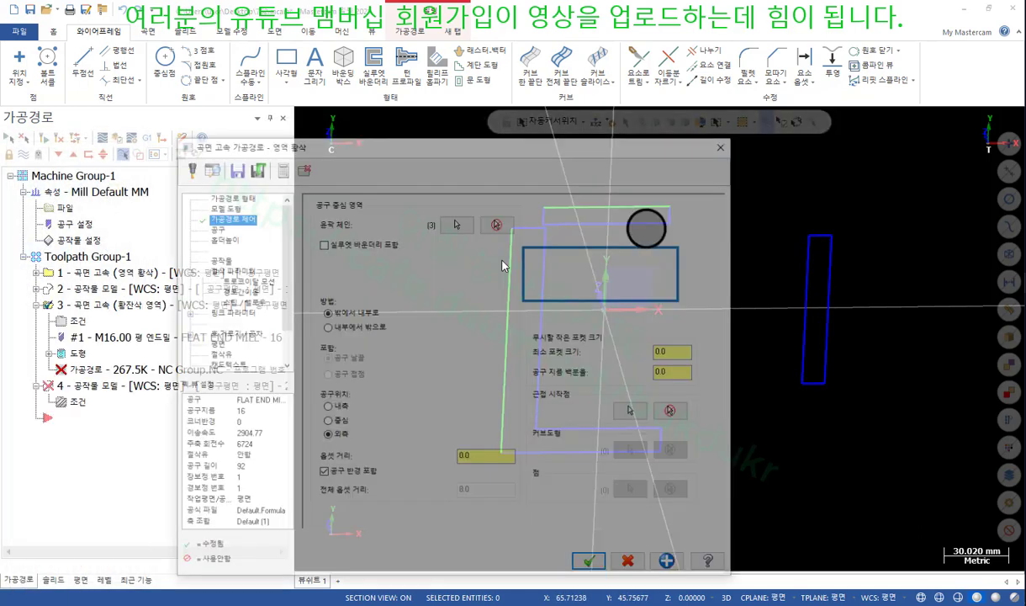
left_click(617, 532)
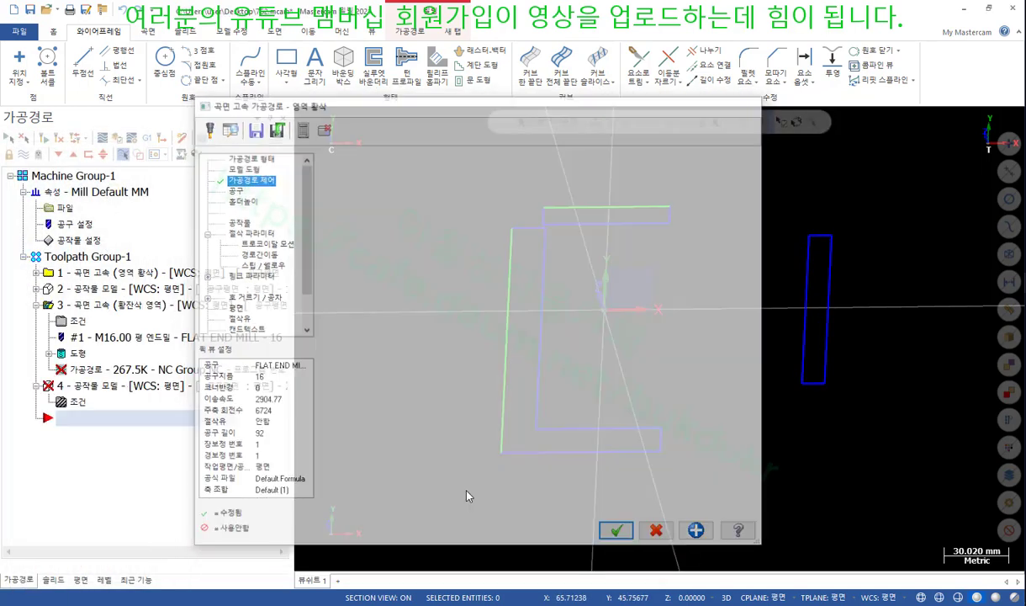
Regenerate the outdated rest-roughing toolpath and its stock model
left_click(59, 139)
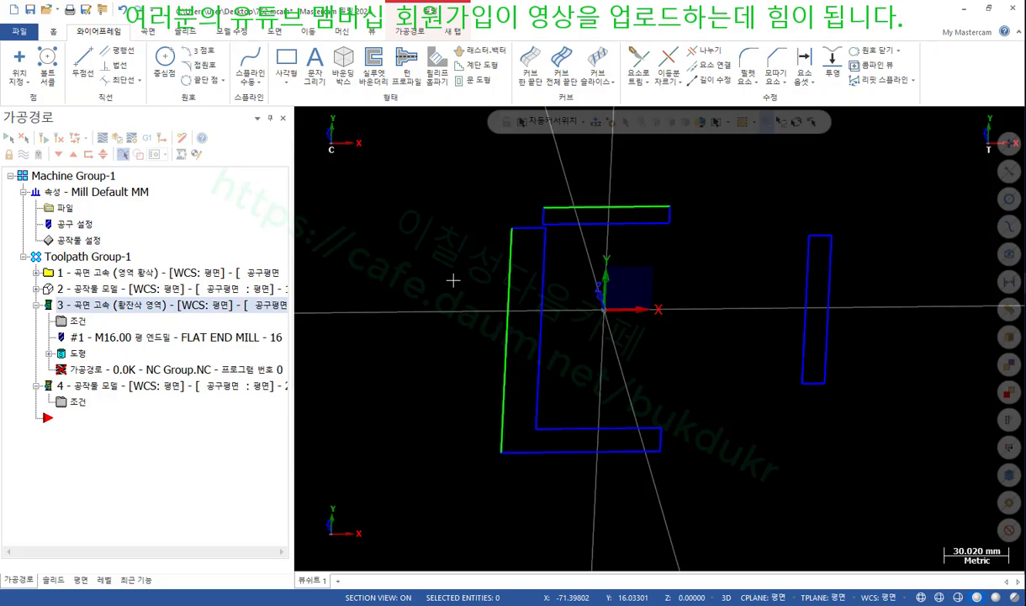
middle_click_drag(459, 280, 659, 338)
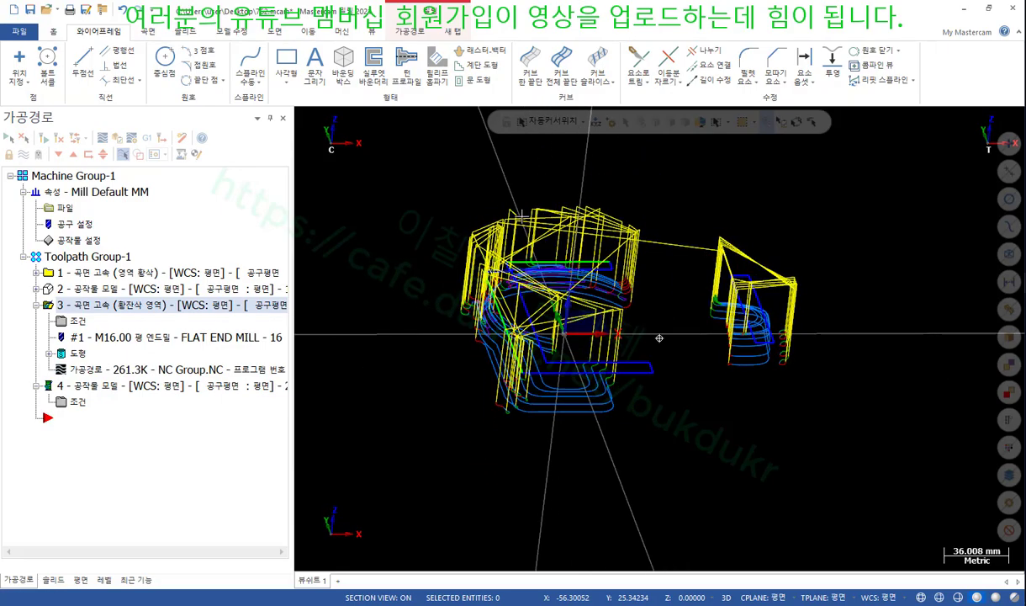
scroll(660, 338, "up", 5)
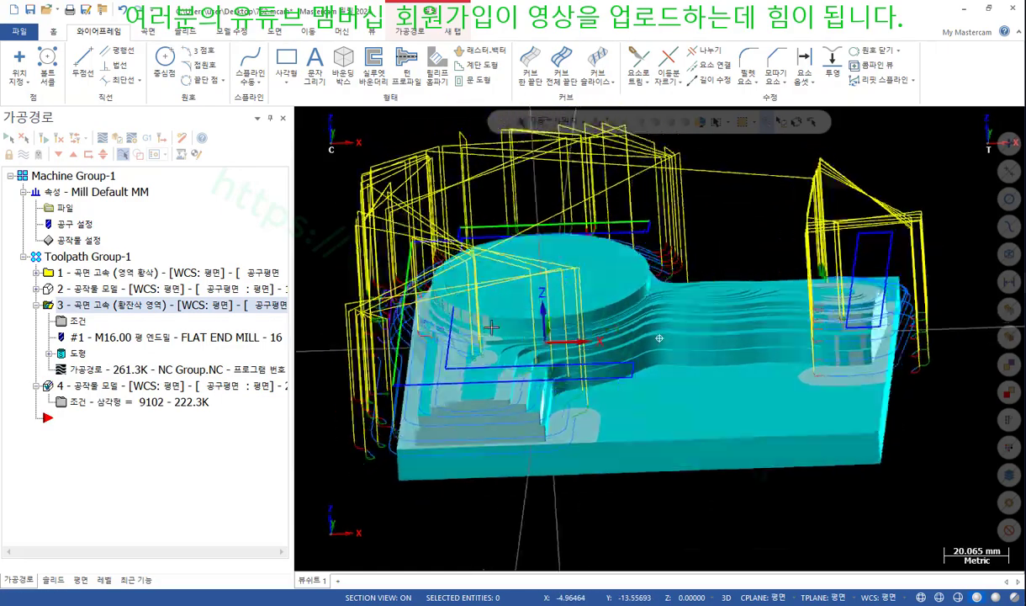
middle_click_drag(491, 327, 562, 297)
scroll(618, 276, "down", 2)
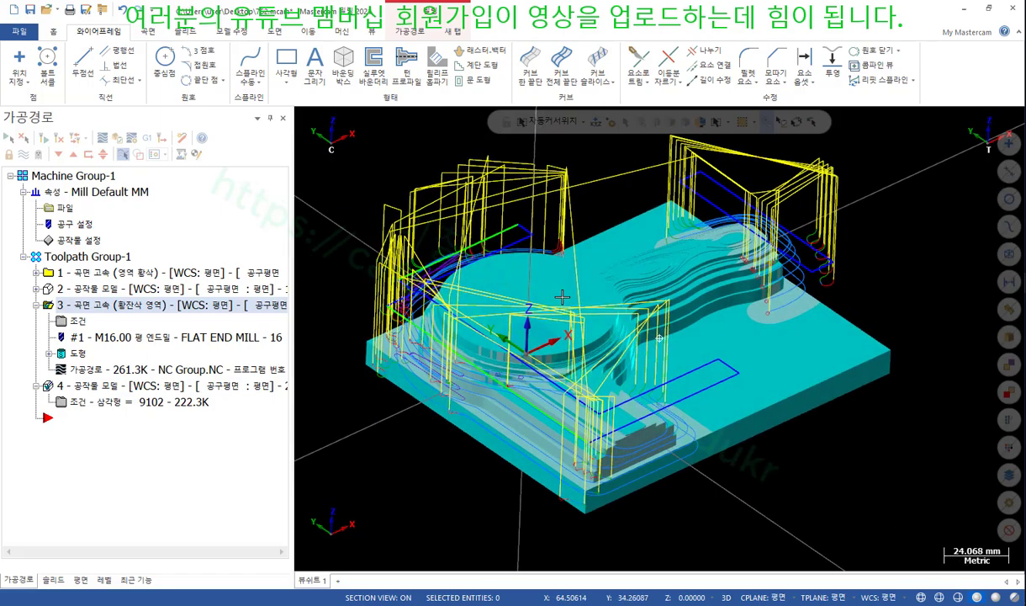
Examine the stock model of operation 4 around both arms for remaining material, and collapse operation 3
left_click(103, 386)
scroll(686, 431, "up", 3)
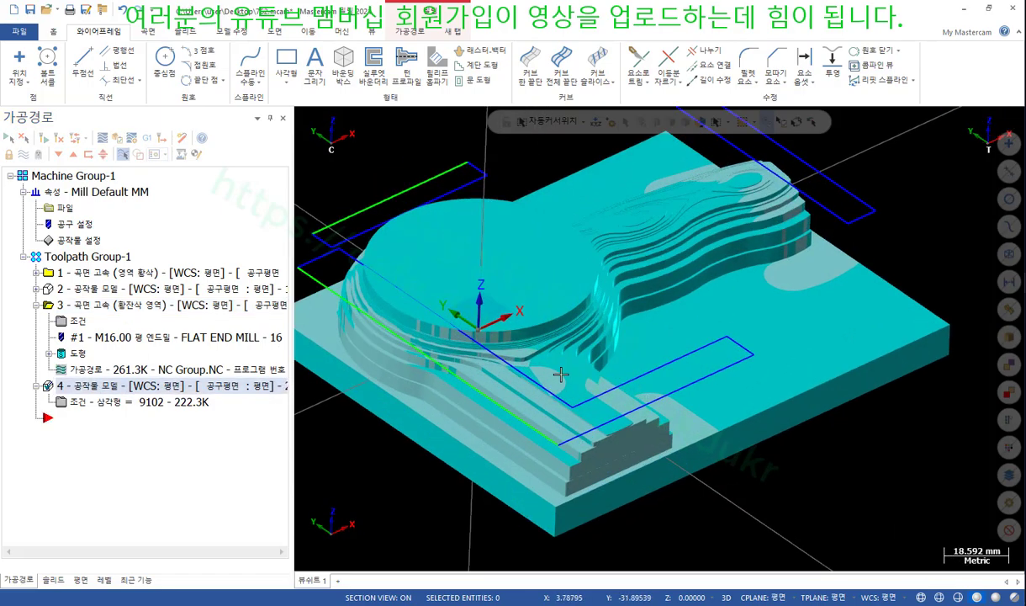
middle_click_drag(561, 376, 503, 343)
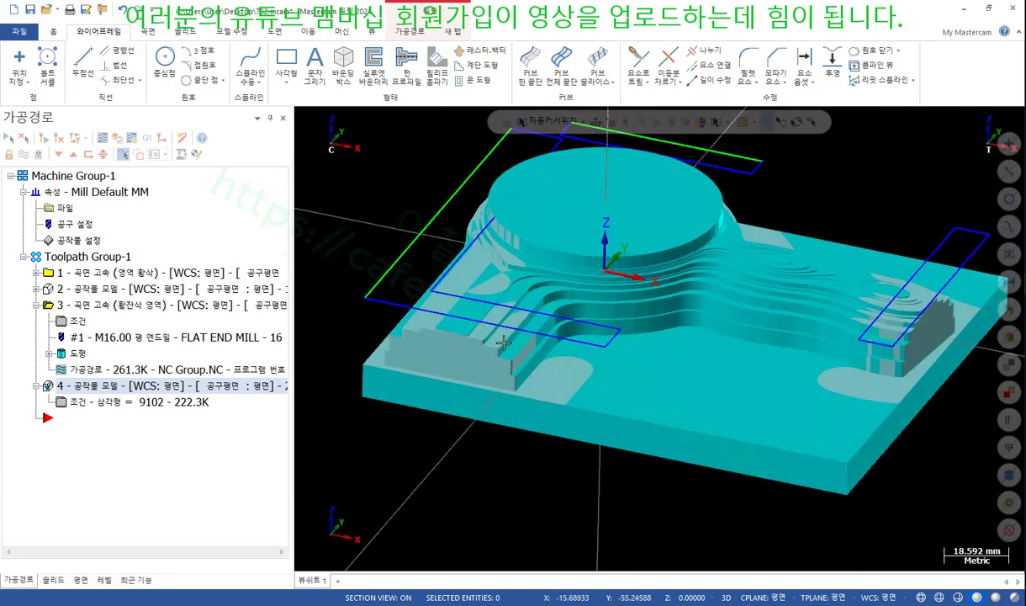
scroll(473, 341, "up", 5)
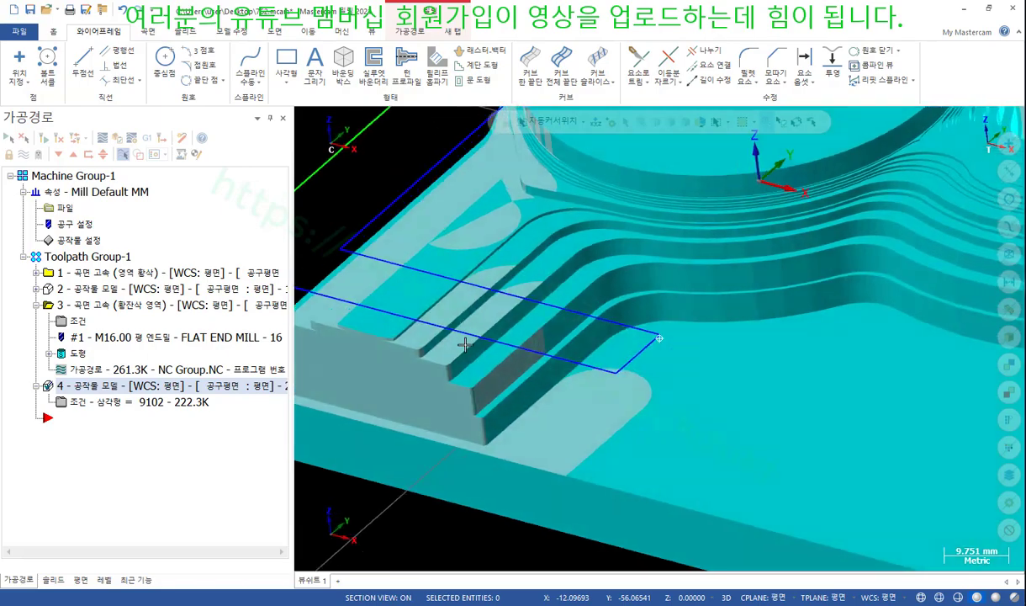
scroll(449, 348, "down", 2)
middle_click_drag(449, 347, 536, 349)
scroll(535, 348, "down", 3)
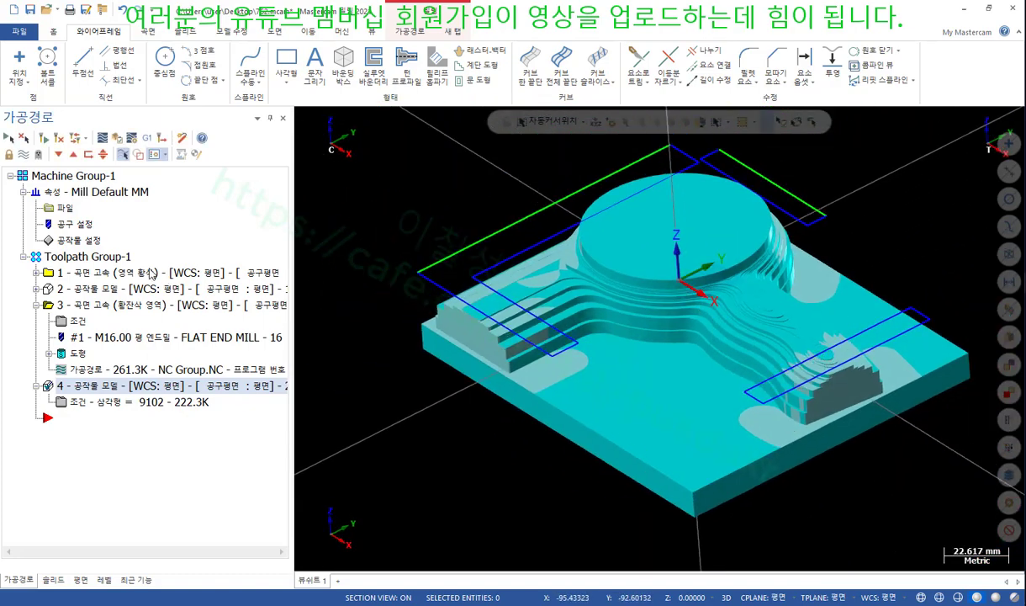
left_click(36, 305)
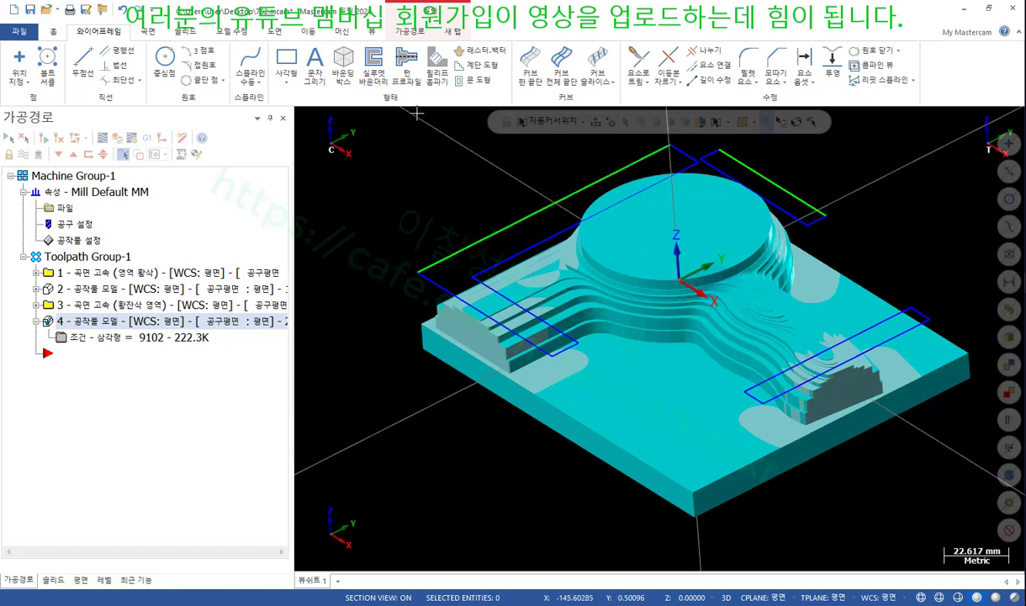
Make level 1 the main visible level and hide level 10
scroll(359, 225, "down", 1)
scroll(453, 202, "down", 3)
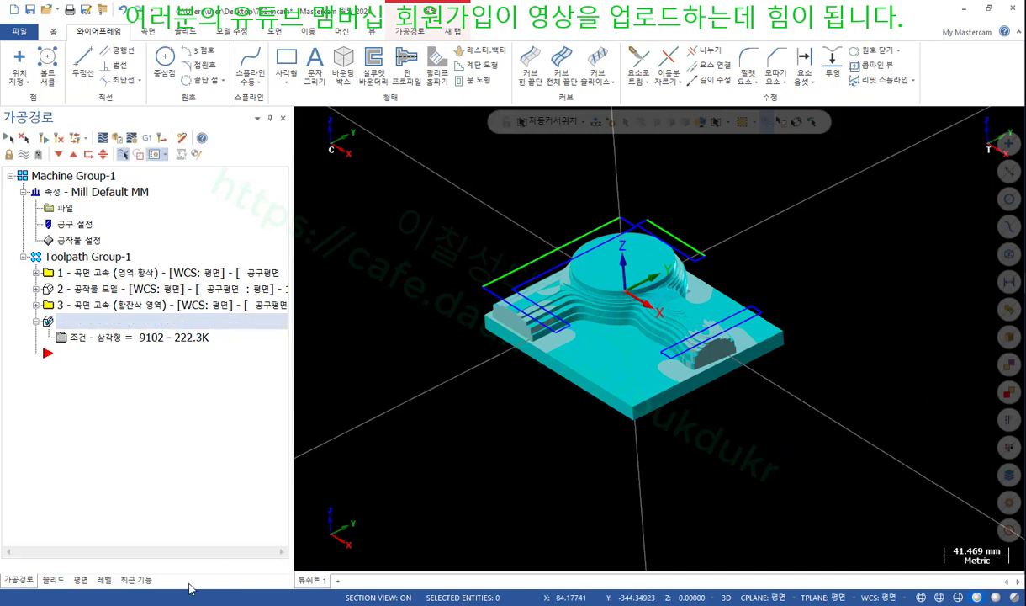
left_click(103, 579)
left_click(25, 175)
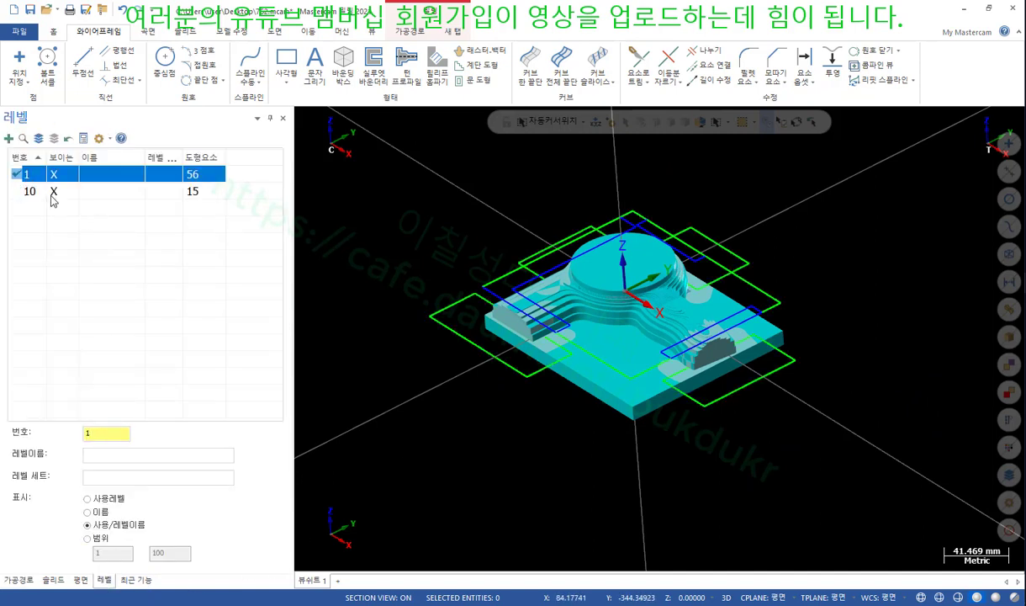
Turn off the operation 4 stock display and blank all geometry except the solid part and the large square boundary
scroll(602, 231, "up", 2)
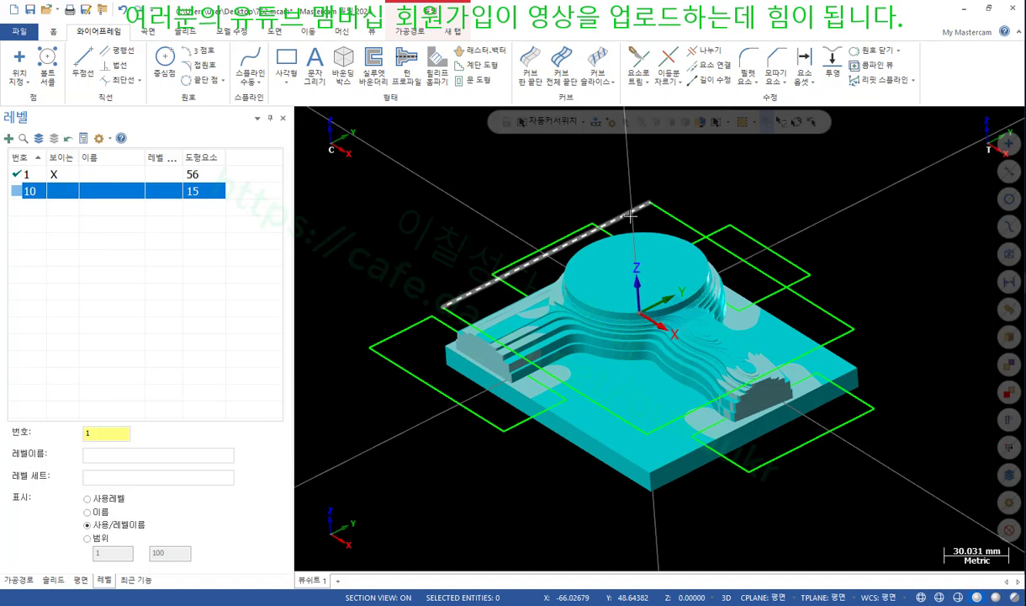
left_click(630, 215)
scroll(596, 182, "down", 2)
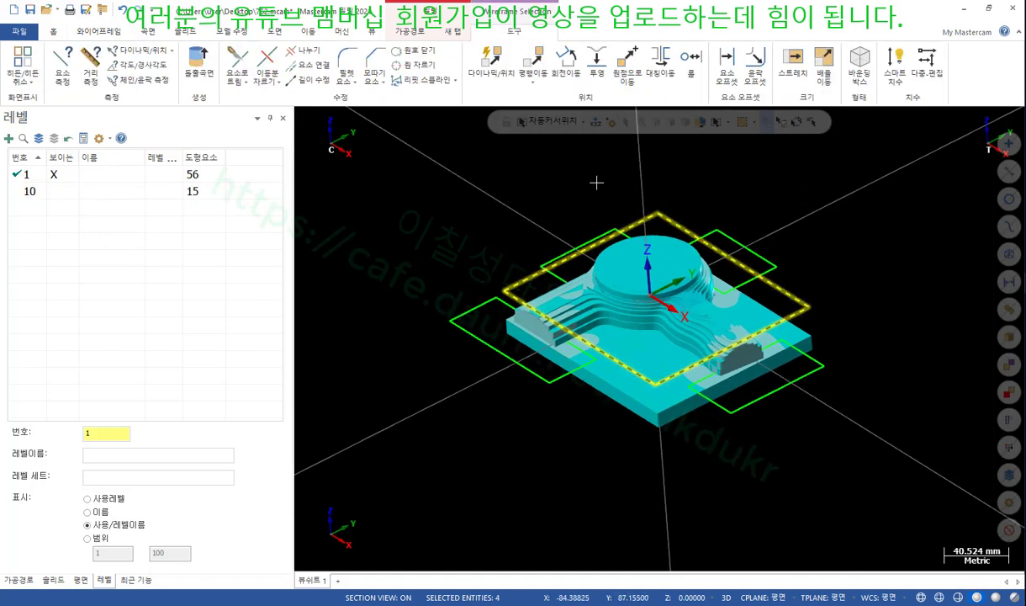
left_click(19, 579)
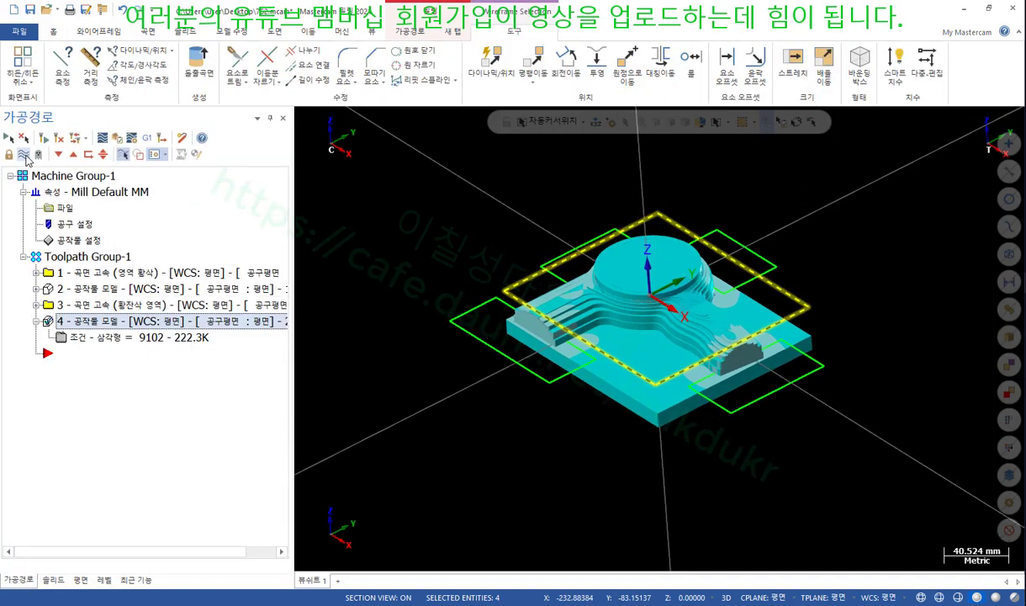
left_click(24, 155)
left_click(656, 311)
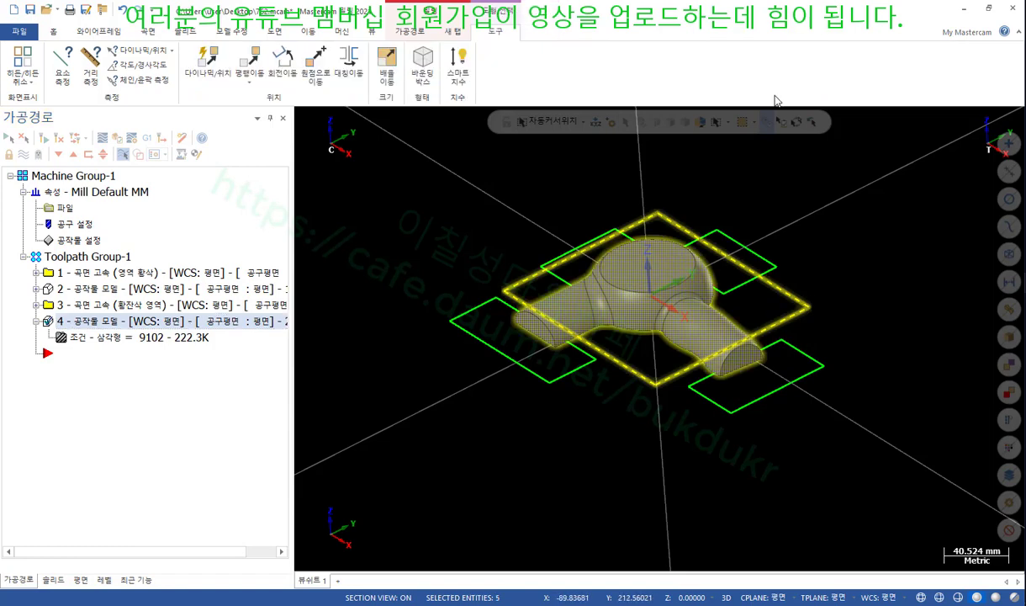
left_click(795, 122)
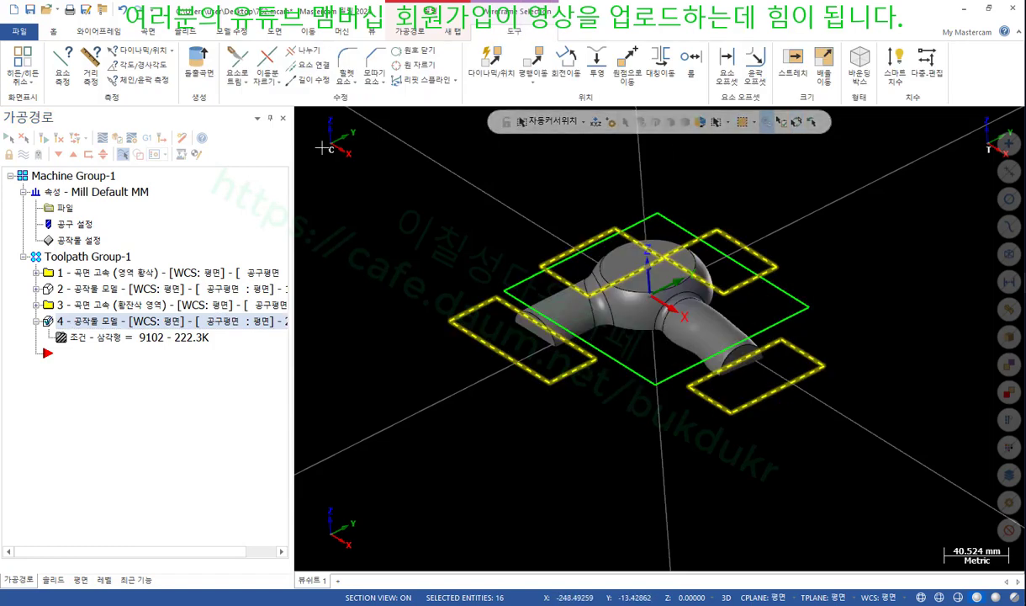
left_click(53, 31)
left_click(476, 79)
scroll(704, 194, "up", 1)
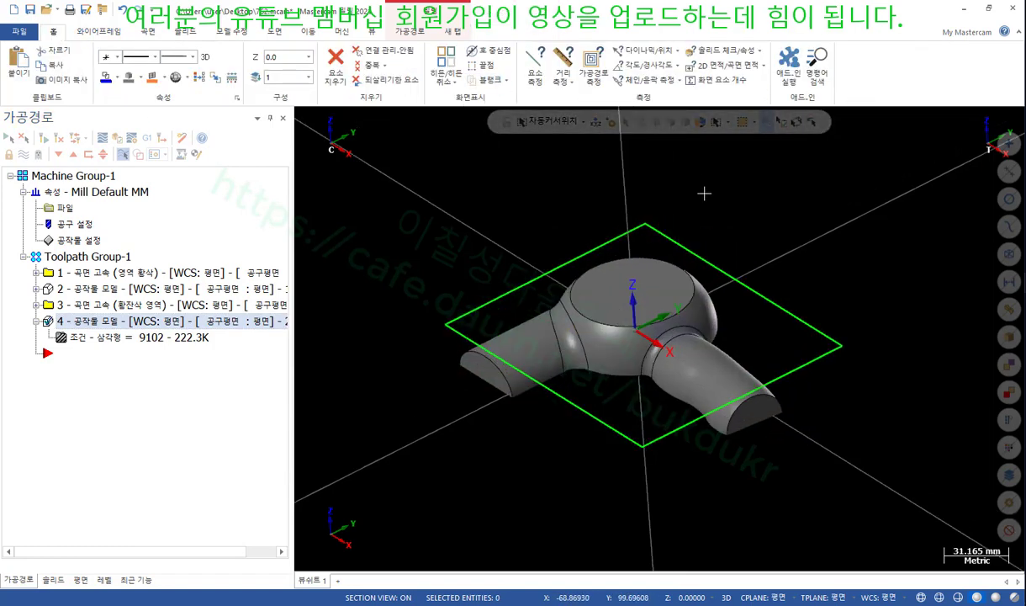
scroll(710, 204, "up", 1)
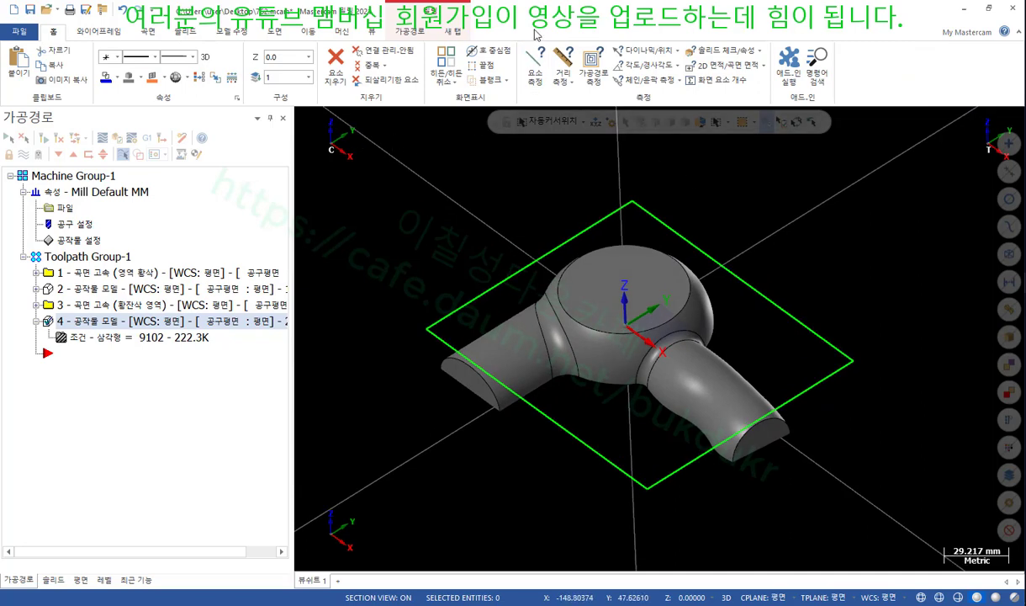
Create a Waterline toolpath with the solid part's faces as machining geometry and 0.5 stock on walls and floors
left_click(412, 32)
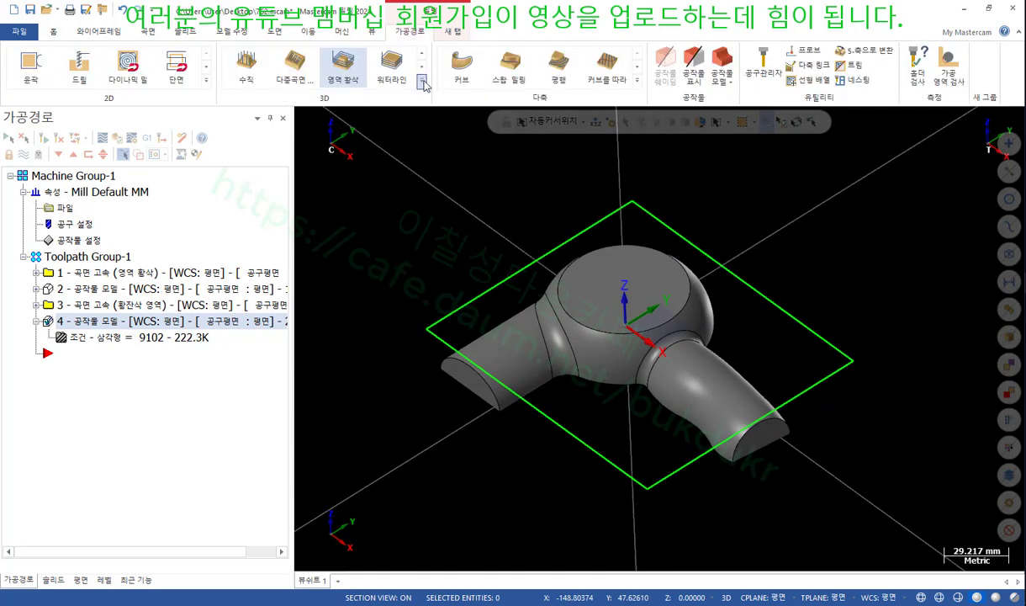
left_click(391, 67)
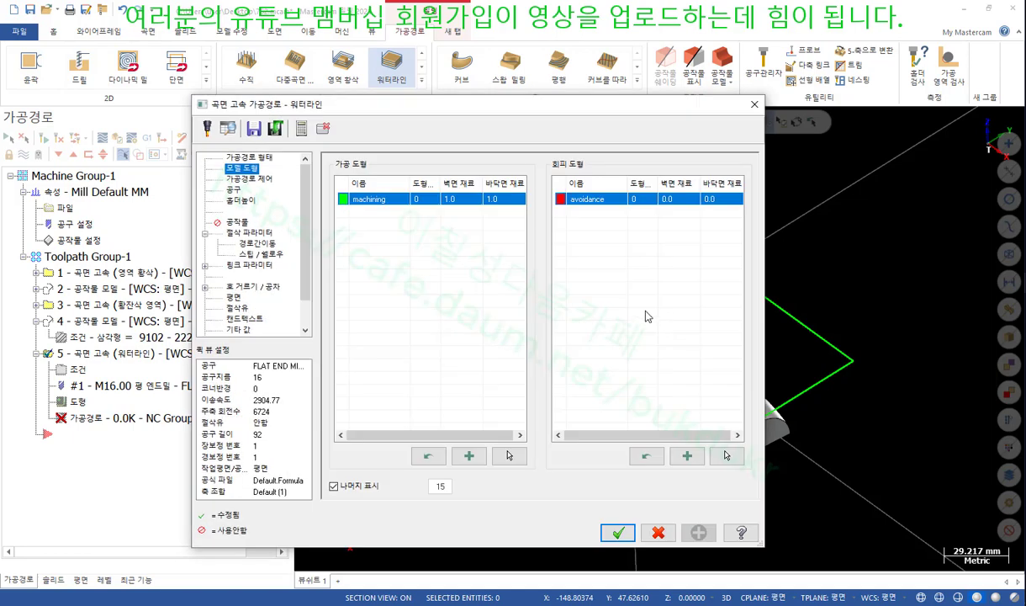
left_click(455, 201)
type("0.5")
left_click(499, 202)
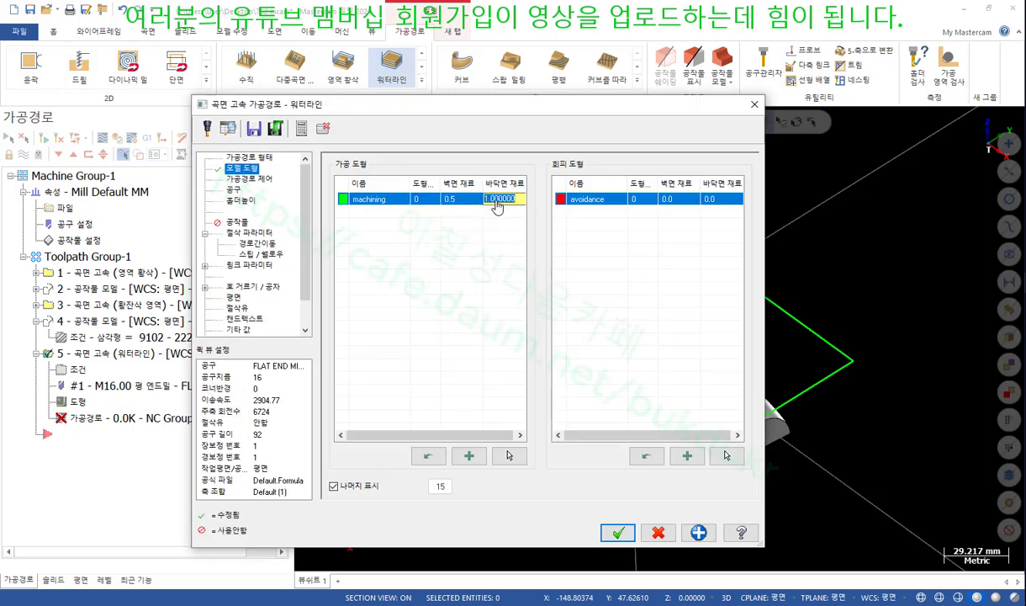
type("0.5")
key("Return")
left_click(509, 455)
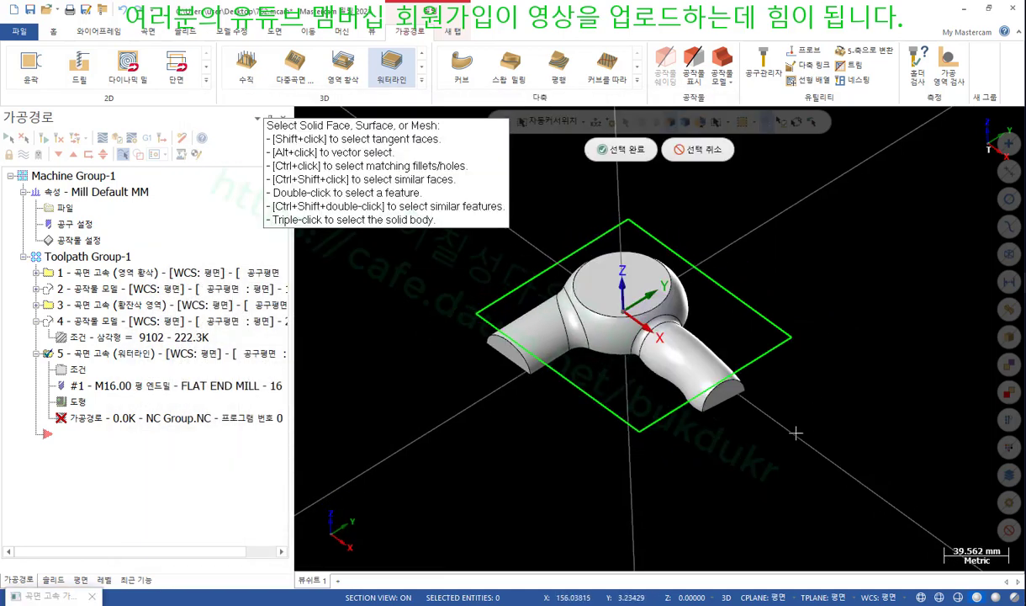
left_click(609, 150)
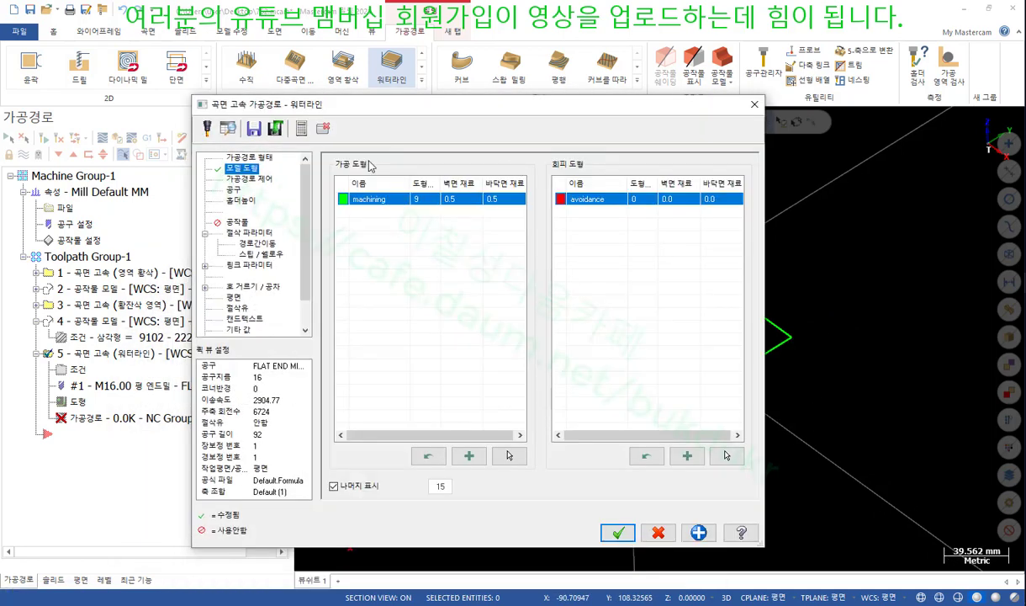
left_click(251, 179)
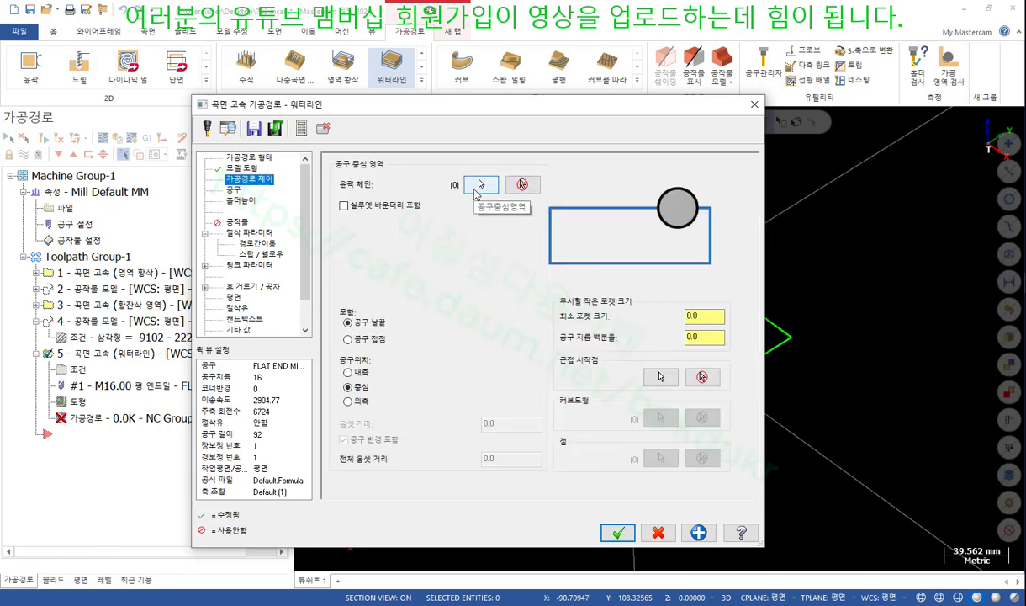
left_click(480, 186)
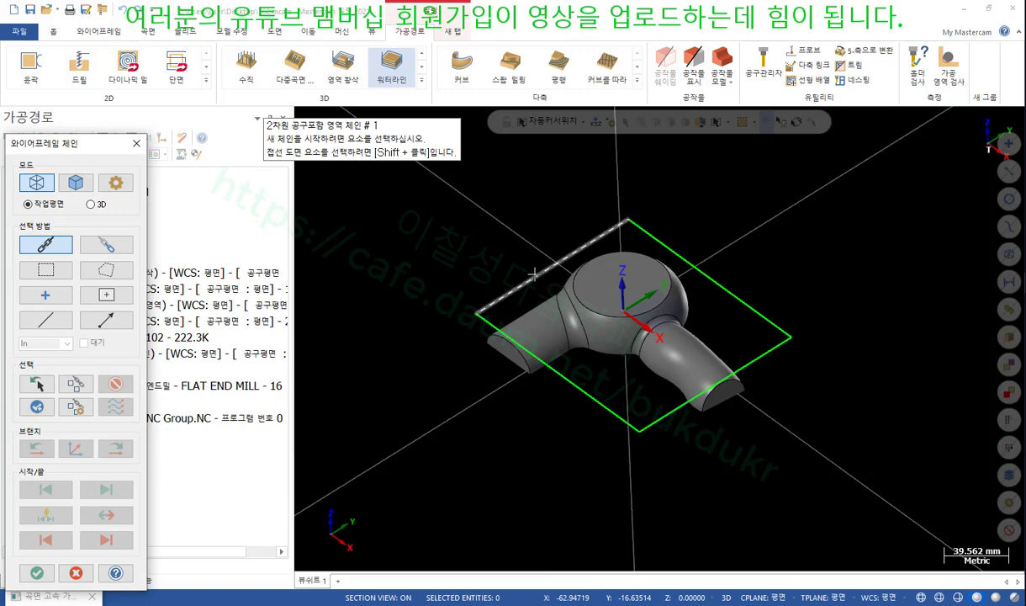
left_click(75, 572)
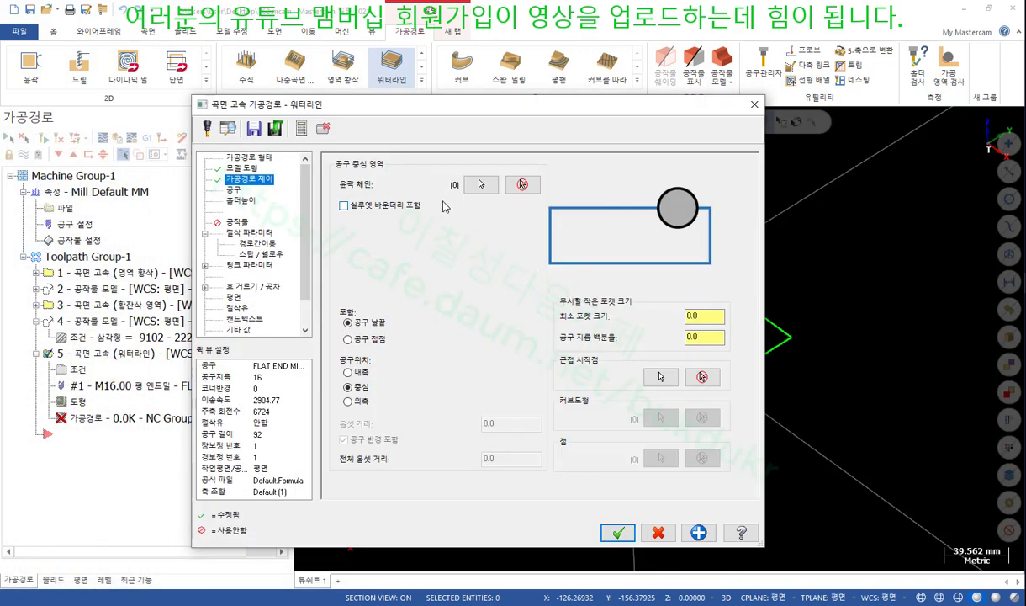
Review the Waterline operation's tool, cut, transition, steep/shallow and linking parameters, and generate the toolpath with the 16 mm flat end mill
left_click(233, 190)
left_click(374, 207)
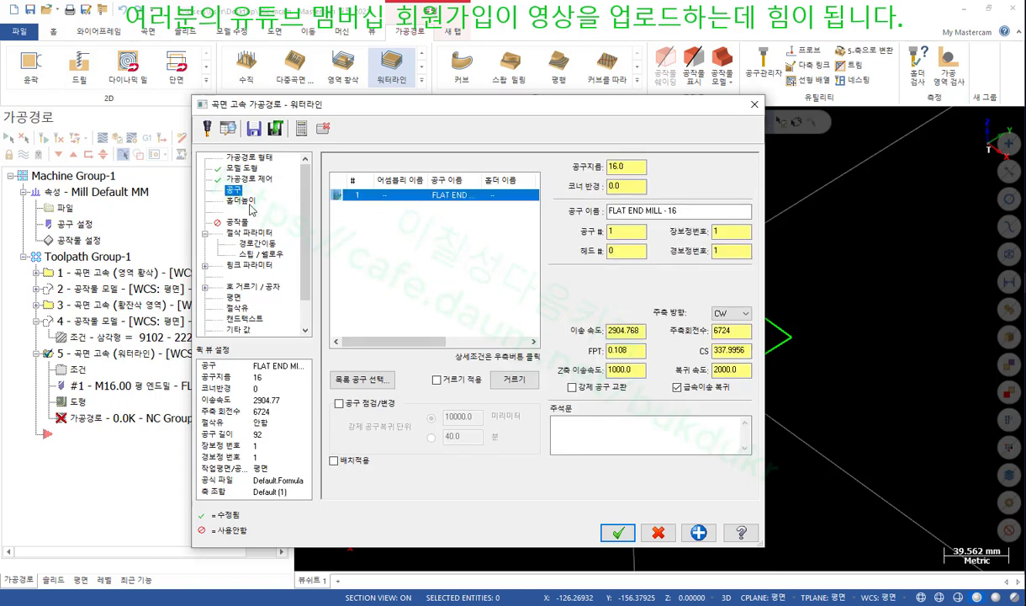
left_click(249, 232)
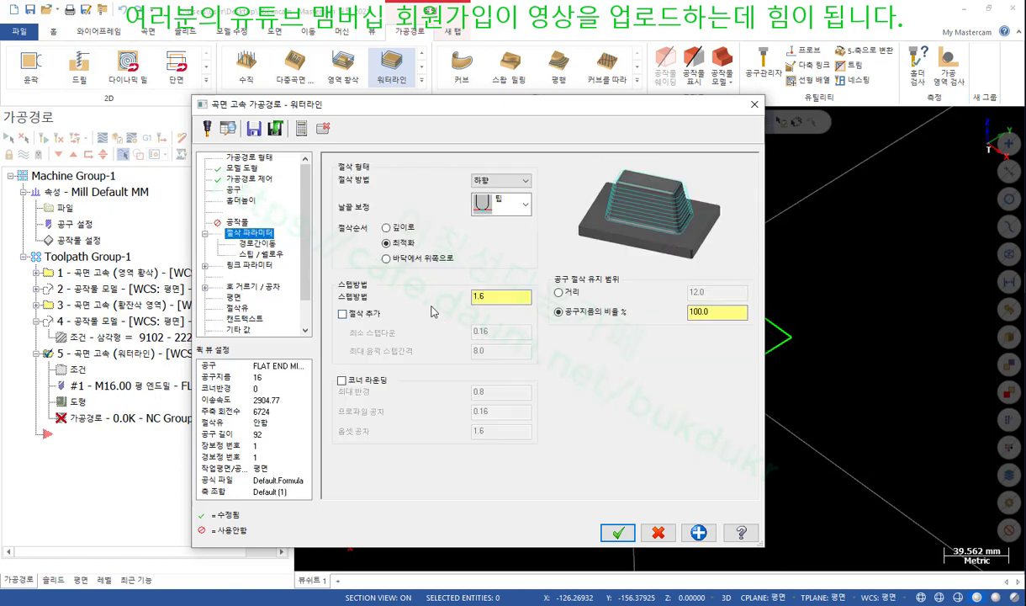
left_click_drag(504, 298, 457, 302)
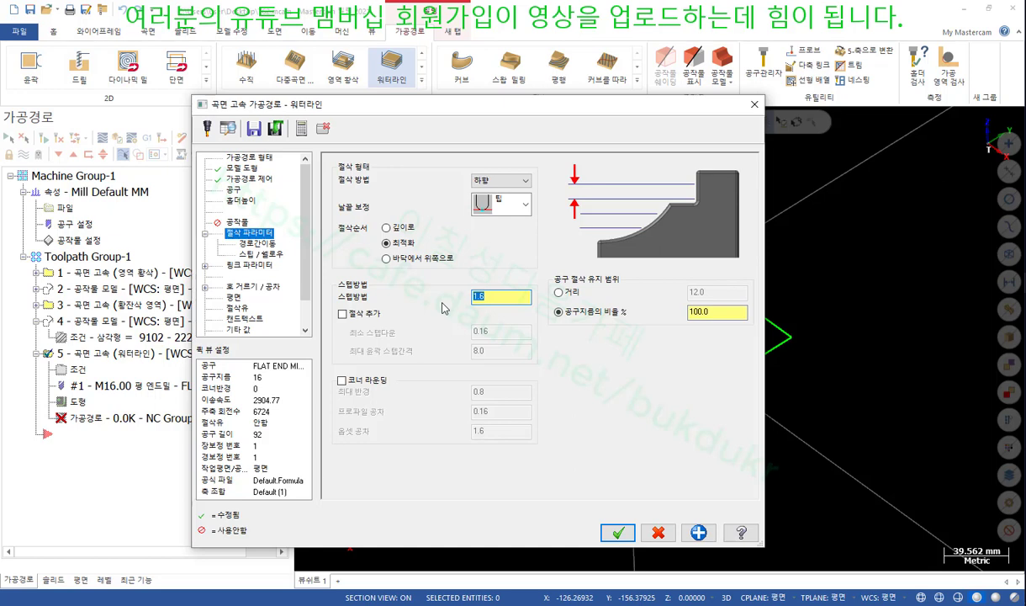
left_click(252, 244)
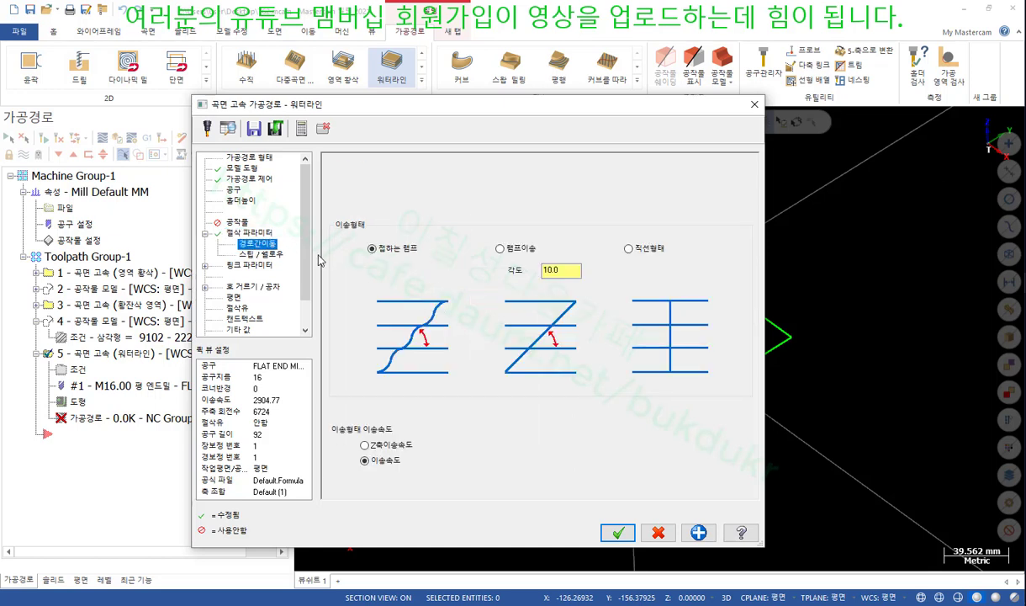
left_click(260, 254)
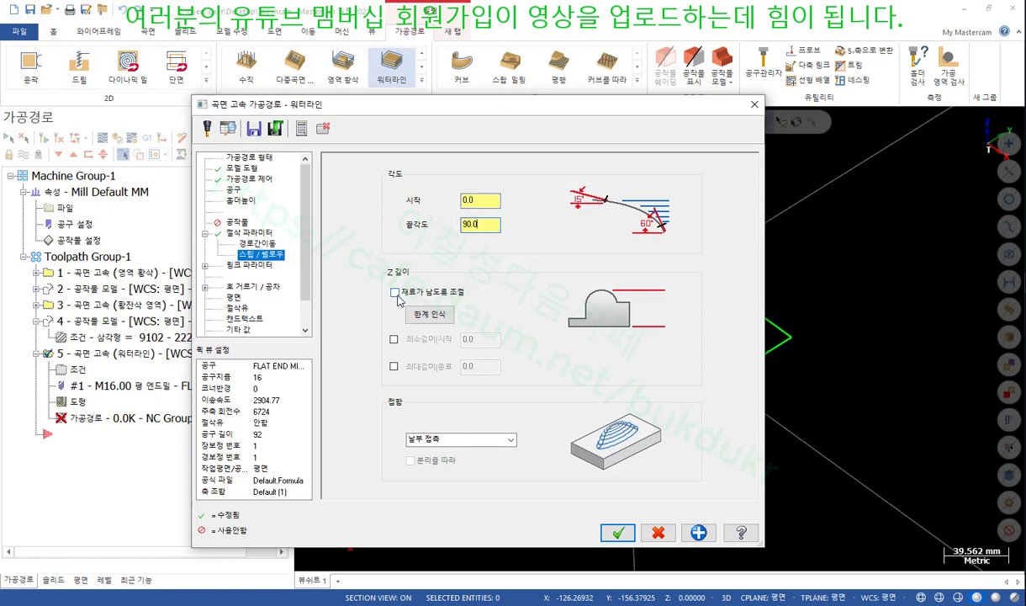
left_click(257, 266)
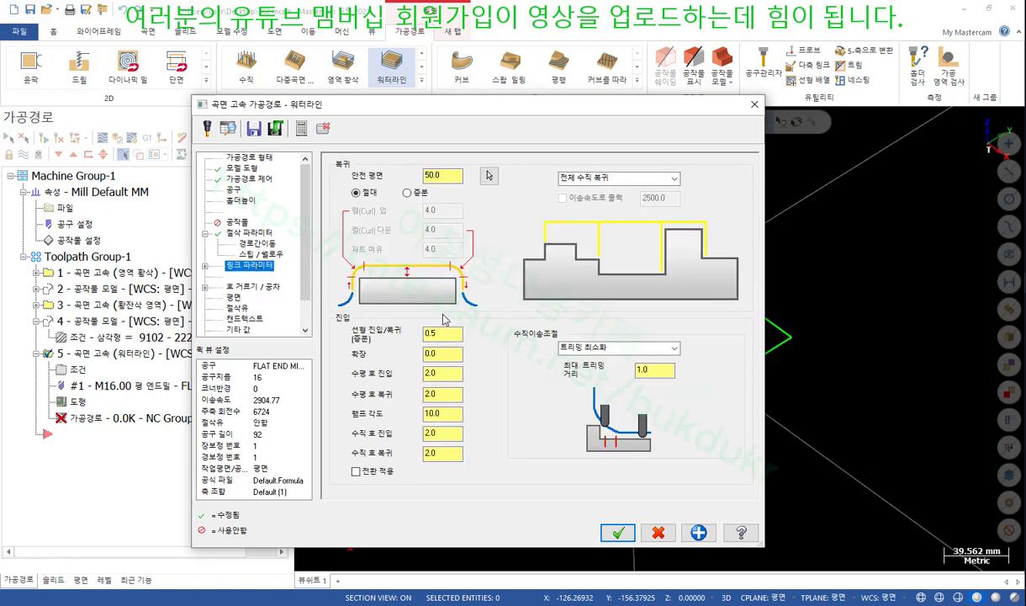
left_click(617, 532)
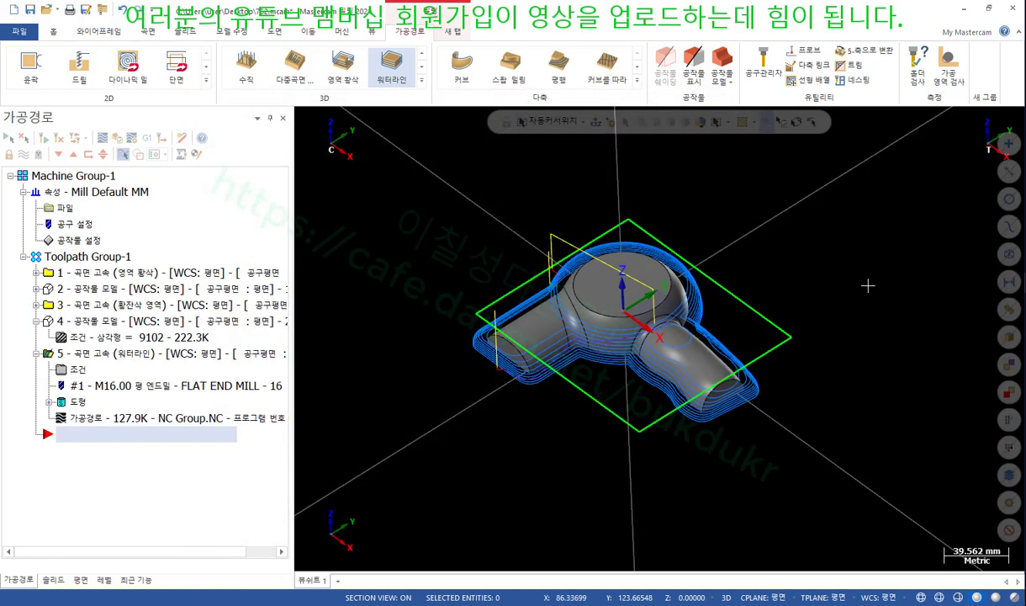
scroll(577, 316, "up", 3)
middle_click_drag(578, 315, 597, 285)
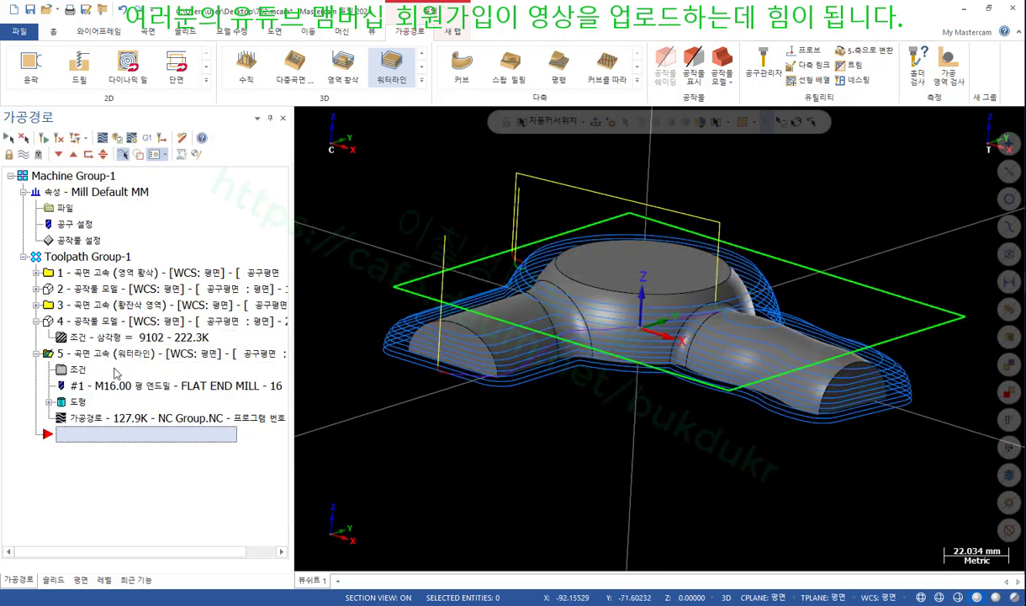
Collapse operation 4 and start a new stock model that uses stock model 2 as its initial stock and red colour 12
left_click(36, 320)
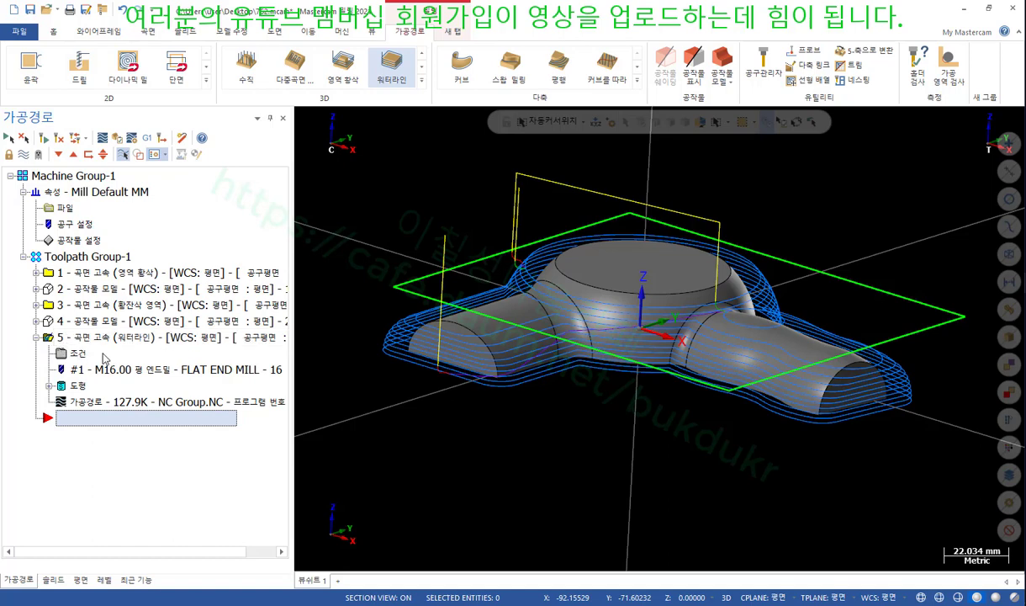
left_click(721, 64)
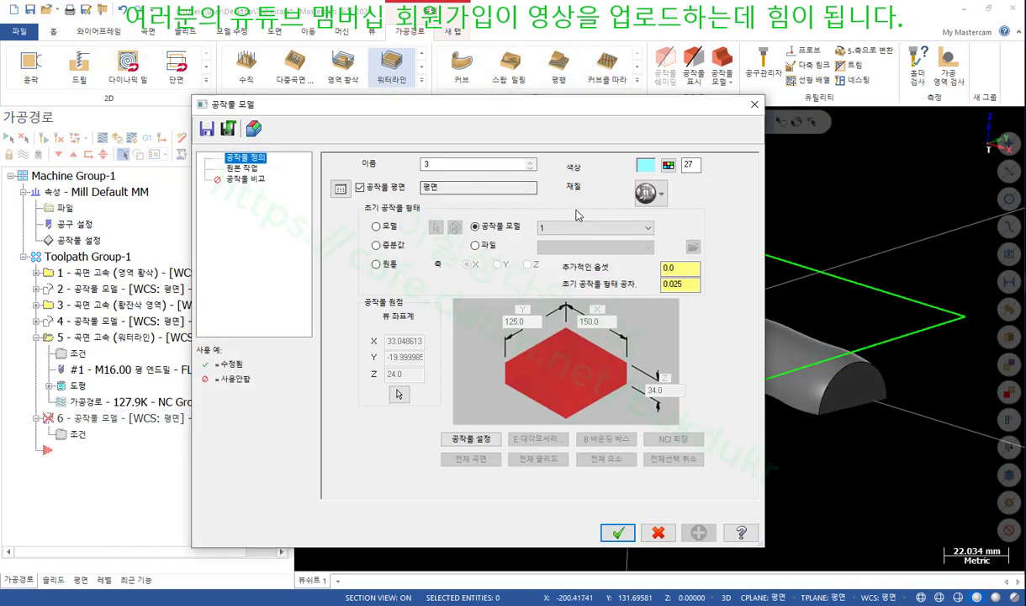
left_click(623, 228)
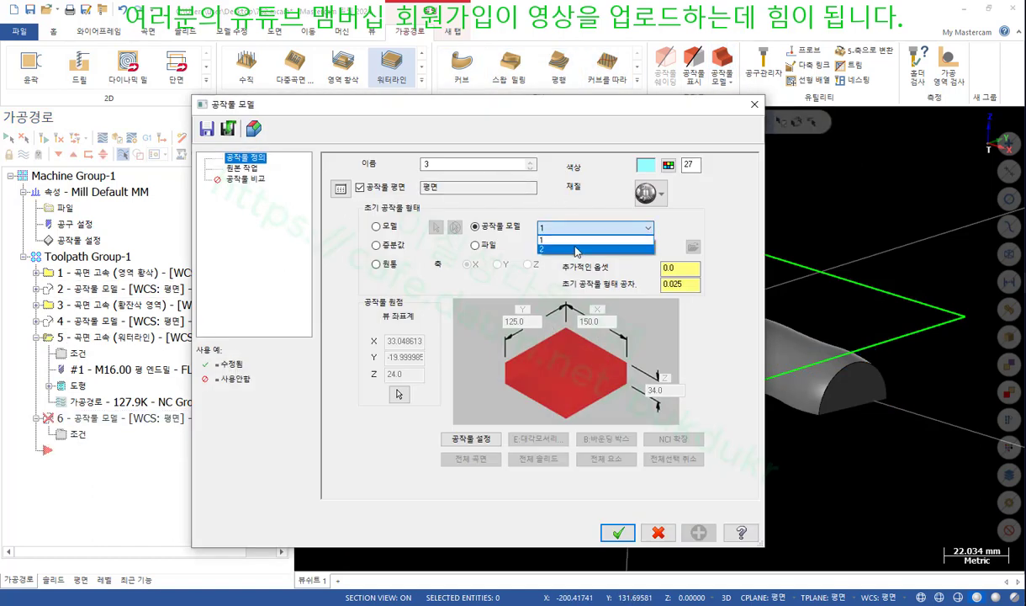
left_click(576, 249)
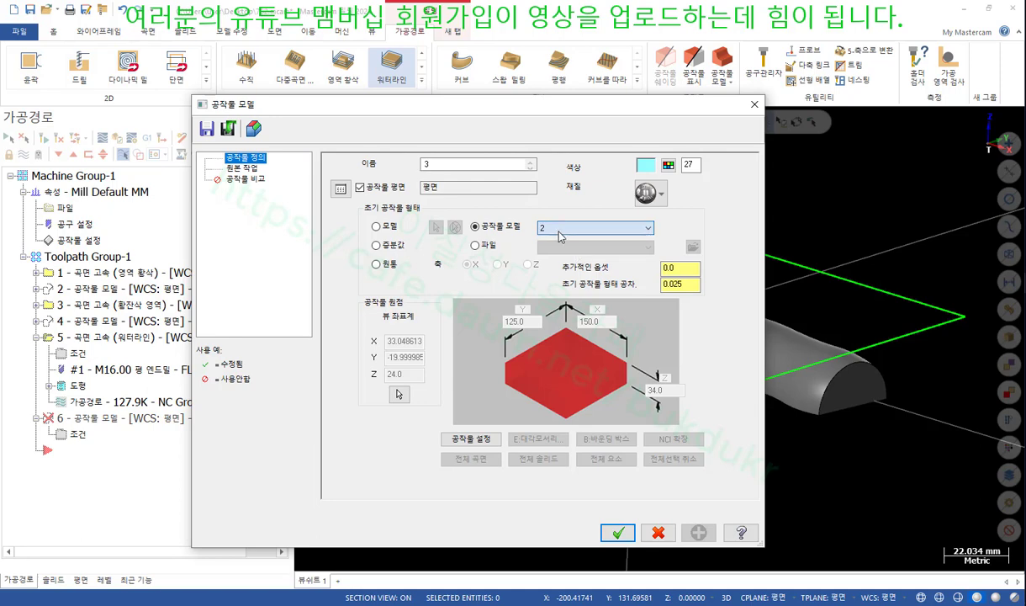
left_click(669, 166)
left_click(199, 209)
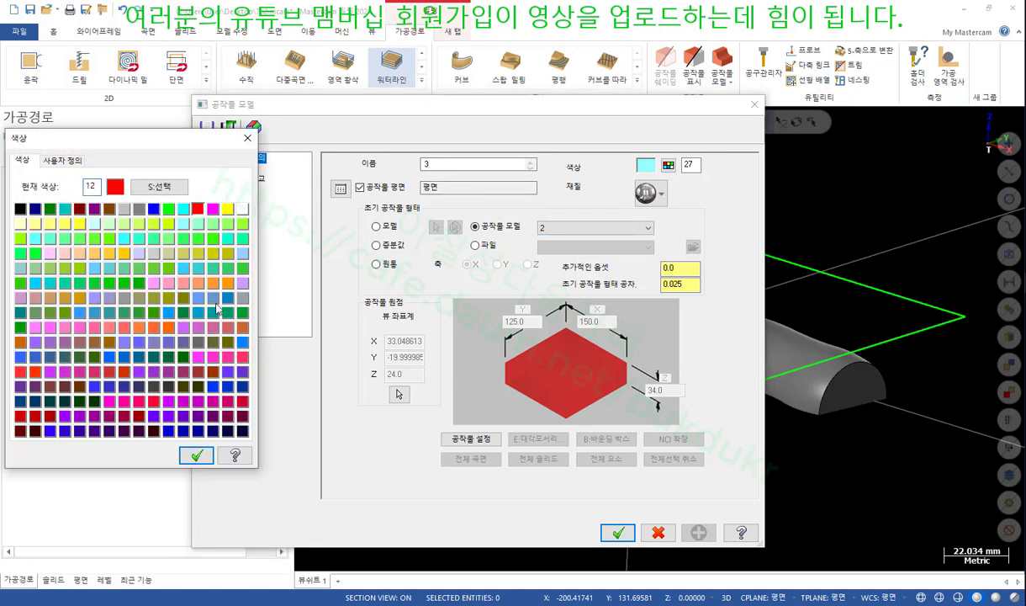
left_click(196, 455)
Set Waterline operation 5 as the stock model's source operation, generate the model, and collapse operation 5
left_click(243, 168)
left_click(557, 236)
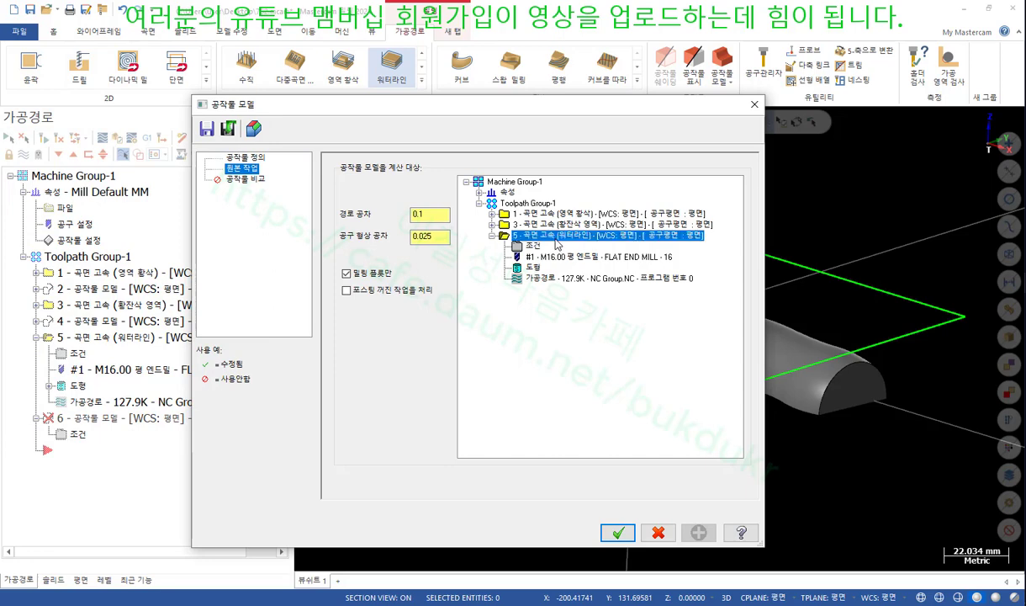
left_click(618, 532)
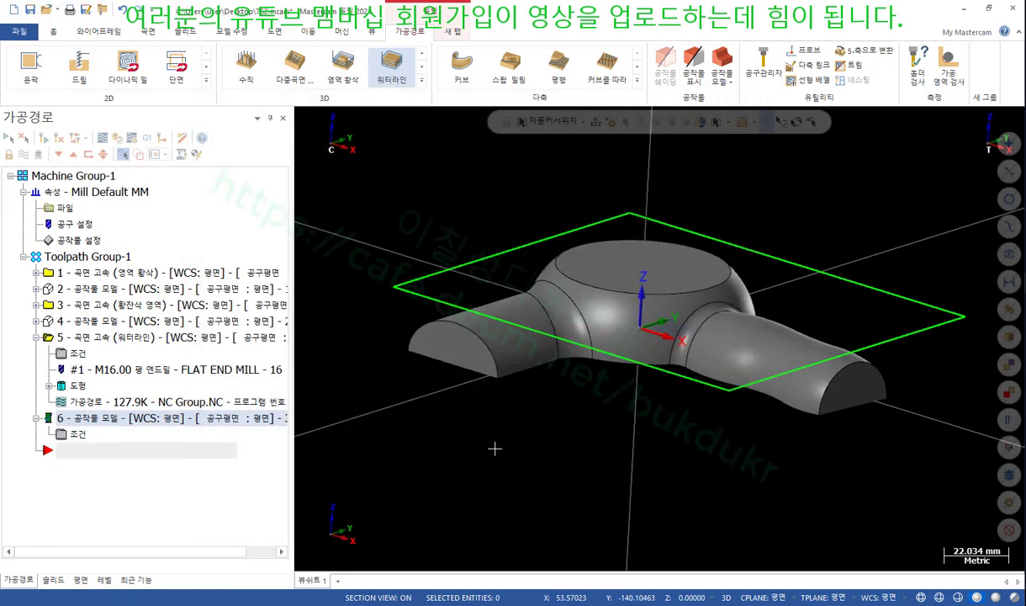
left_click(37, 337)
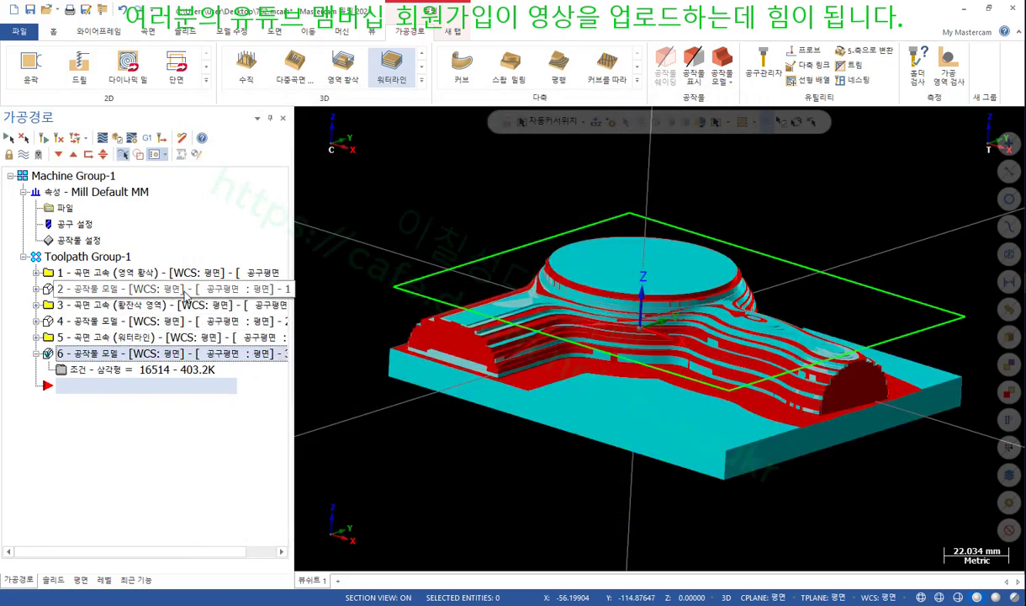
Examine the operation 6 stock model around the round boss and the arm ends for material left by the Waterline cut
scroll(644, 228, "down", 2)
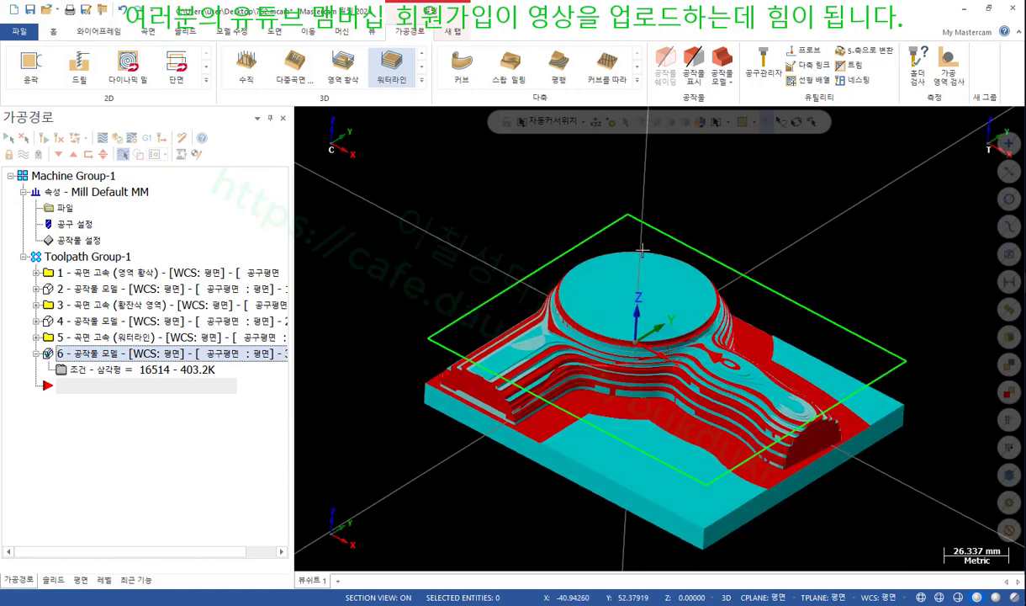
left_click(88, 337)
left_click(94, 355)
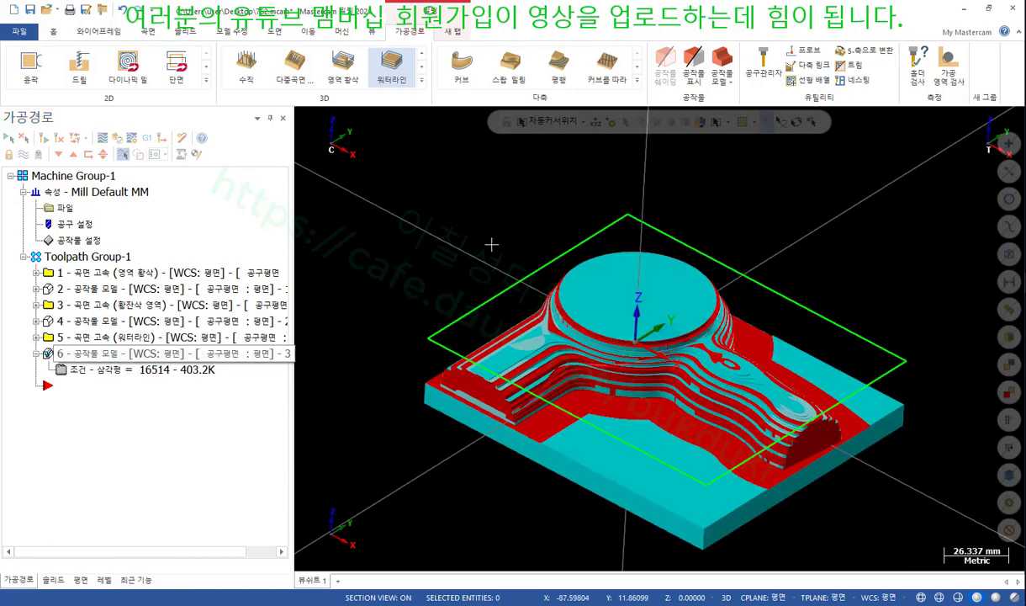
scroll(491, 243, "down", 1)
middle_click_drag(492, 243, 561, 218)
scroll(565, 351, "up", 2)
scroll(565, 351, "up", 2)
middle_click_drag(572, 336, 614, 303)
scroll(627, 299, "up", 1)
Compare the stock models of operations 4 and 6 and the Waterline toolpath, including the overall shape of the operation 6 stock
left_click(86, 325)
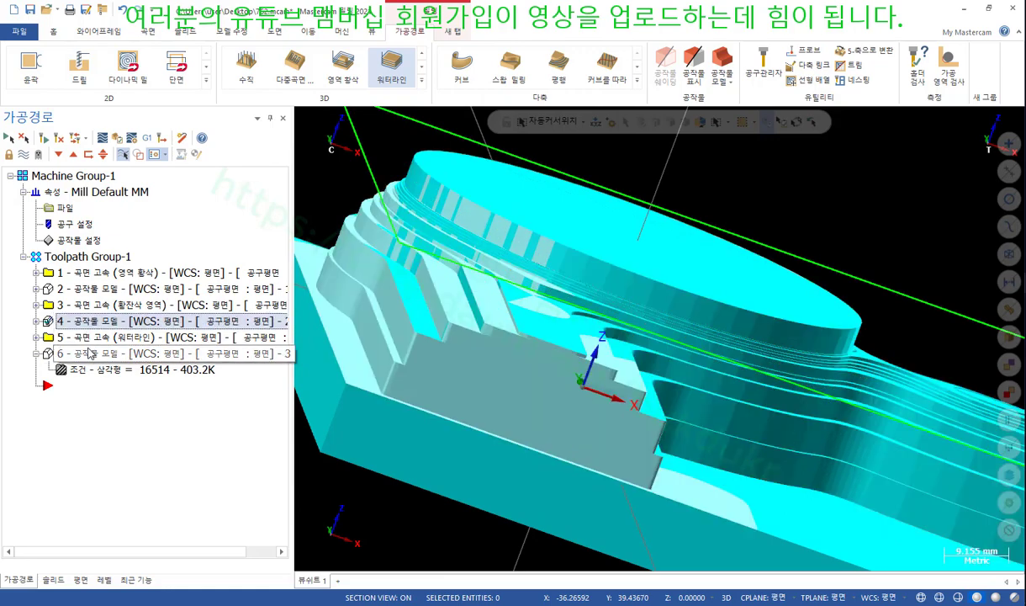
left_click(90, 358)
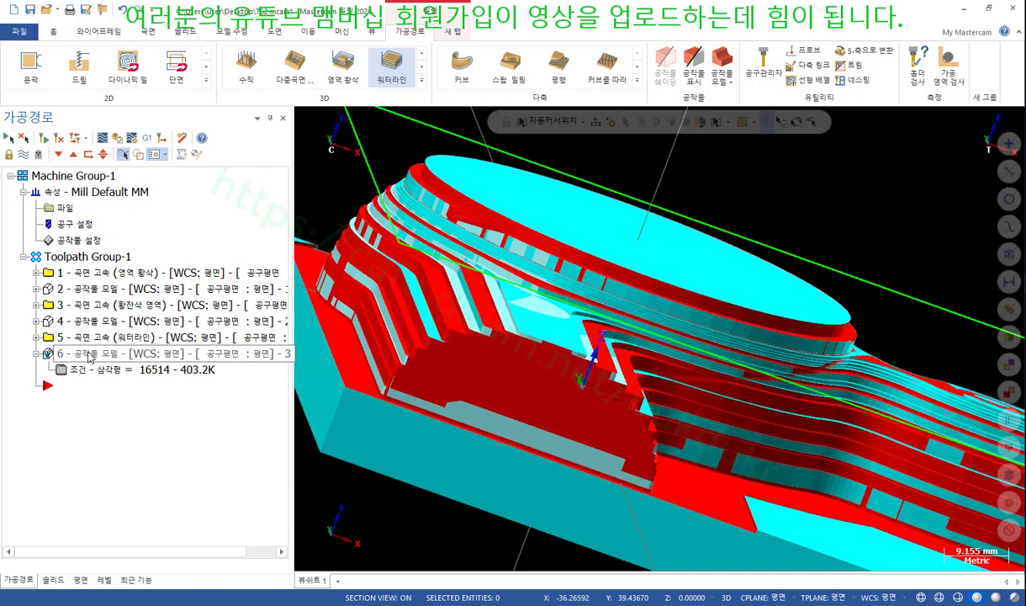
key("Up")
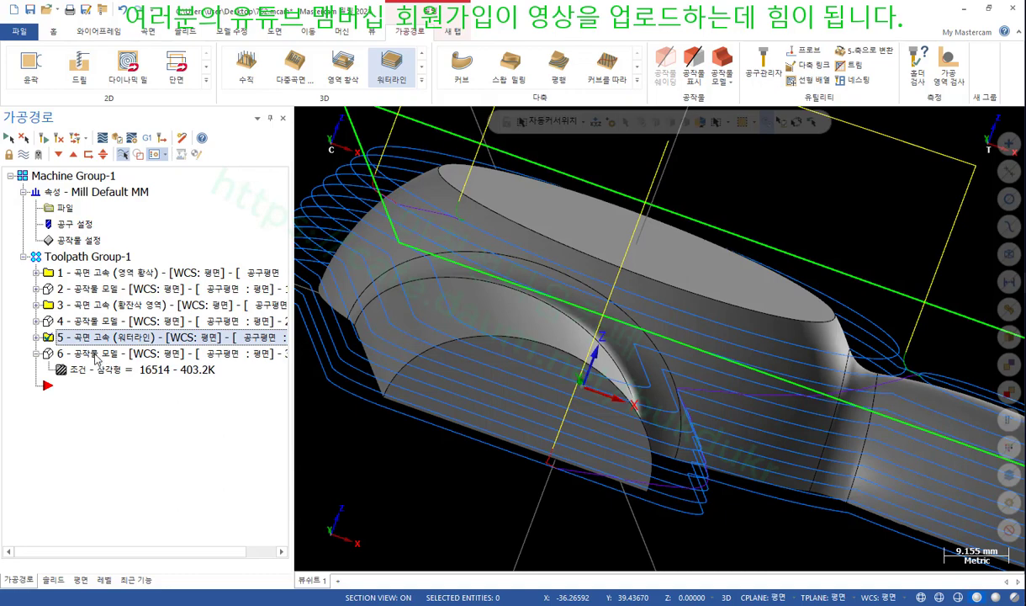
key("Up")
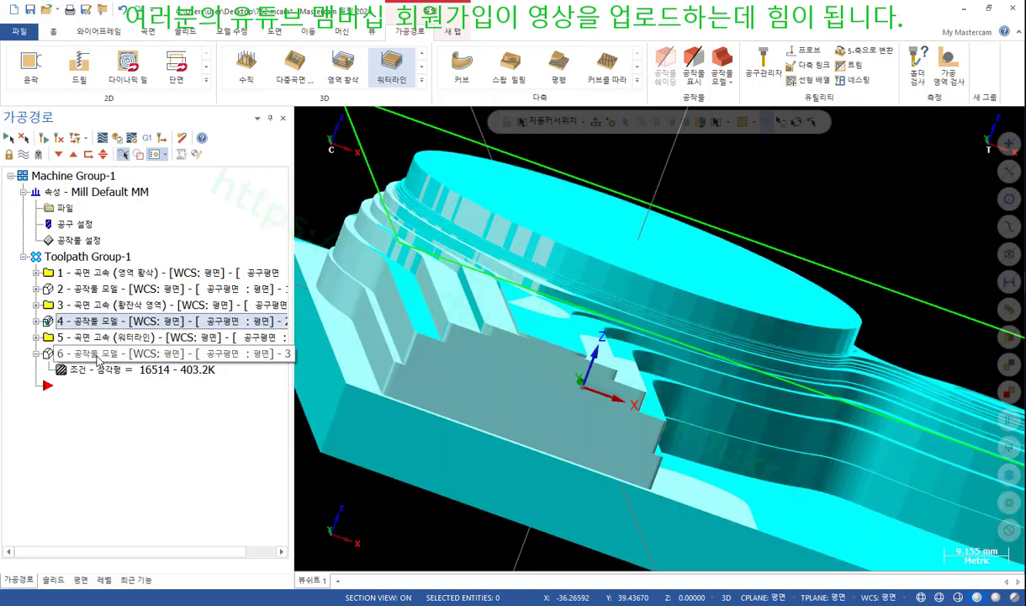
left_click(99, 358)
middle_click_drag(589, 277, 602, 221)
scroll(606, 254, "down", 1)
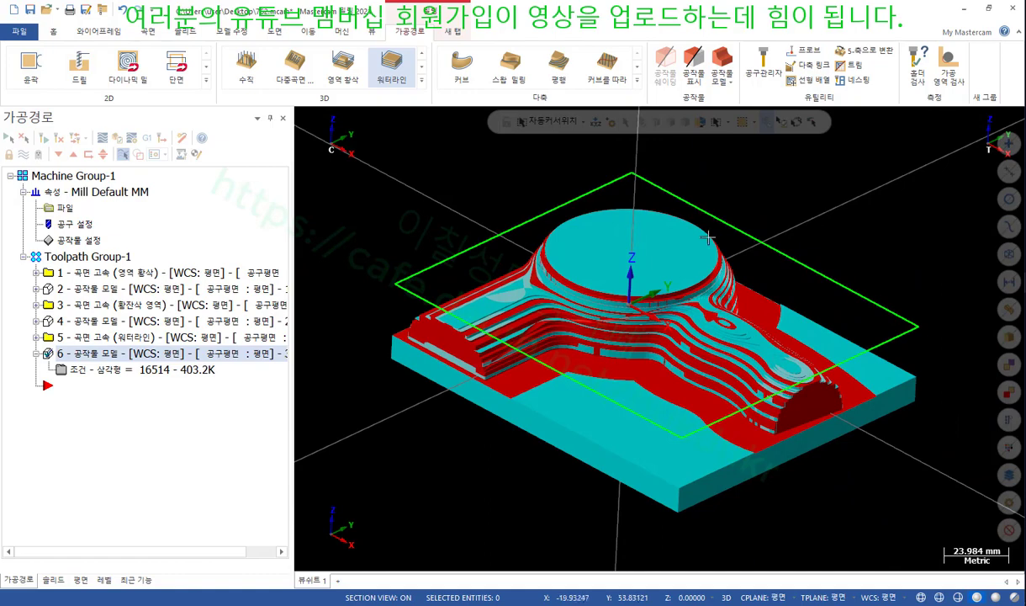
scroll(646, 234, "down", 1)
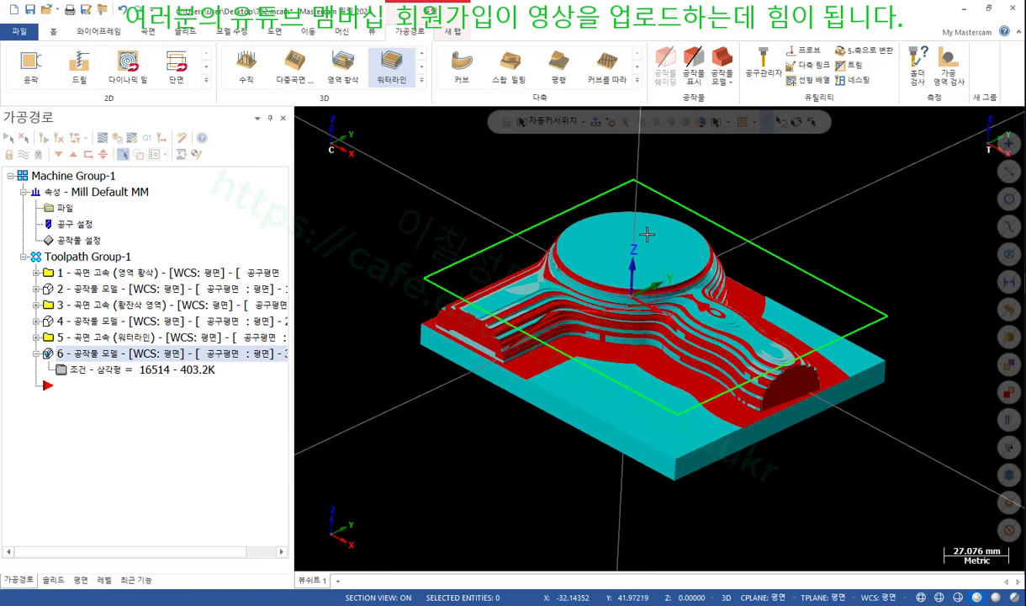
scroll(646, 178, "up", 1)
scroll(644, 218, "up", 3)
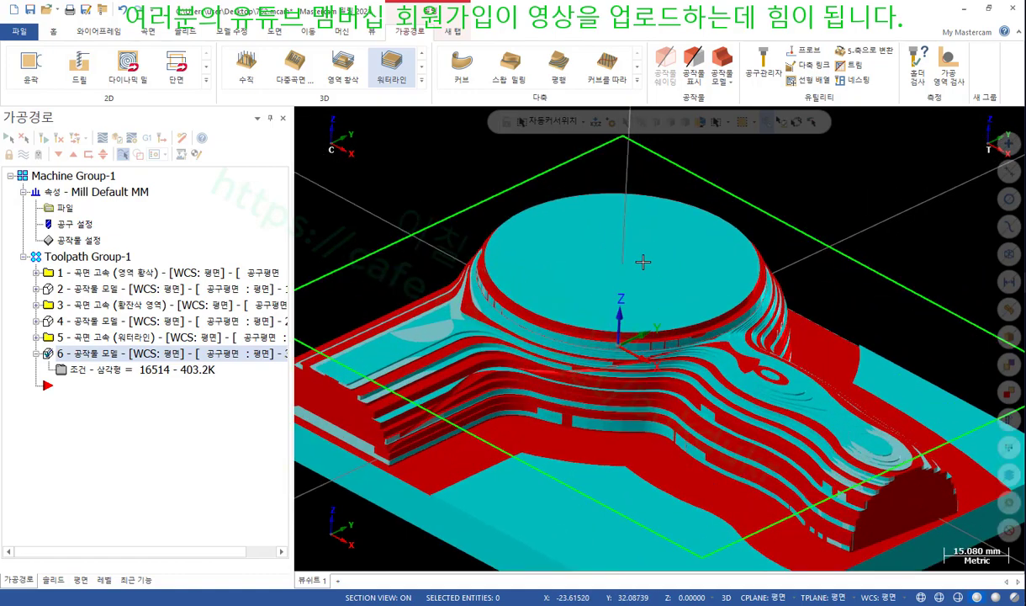
middle_click_drag(641, 259, 596, 294)
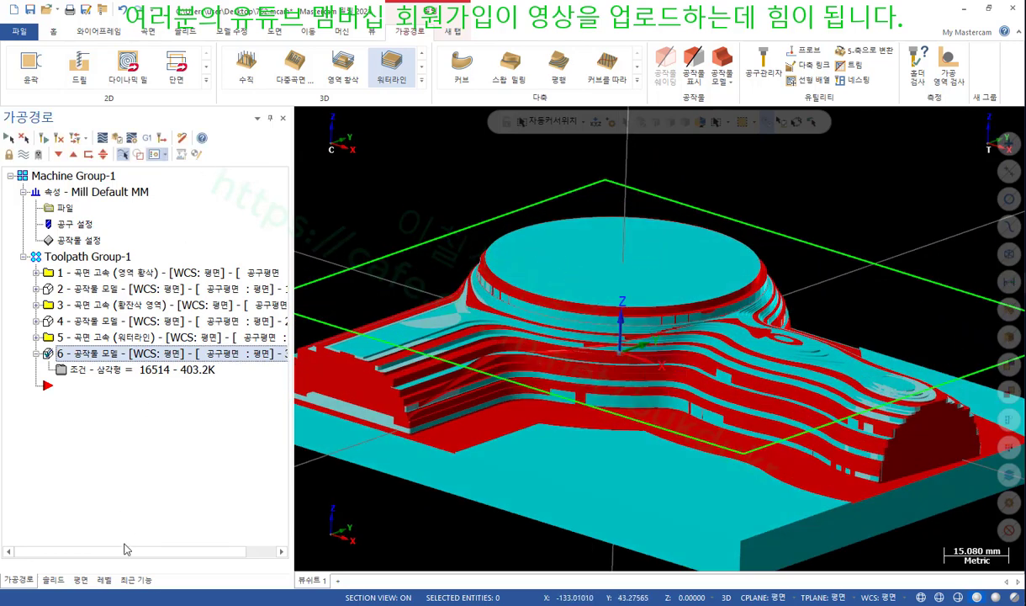
Section the operation 6 stock model and the part with the Front plane
left_click(81, 579)
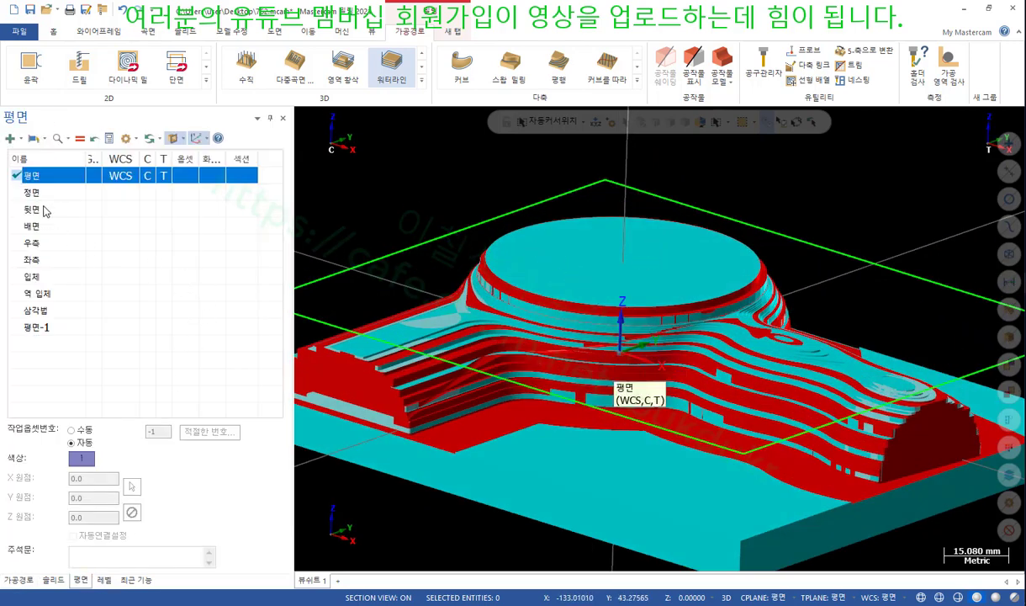
left_click(42, 192)
left_click(239, 193)
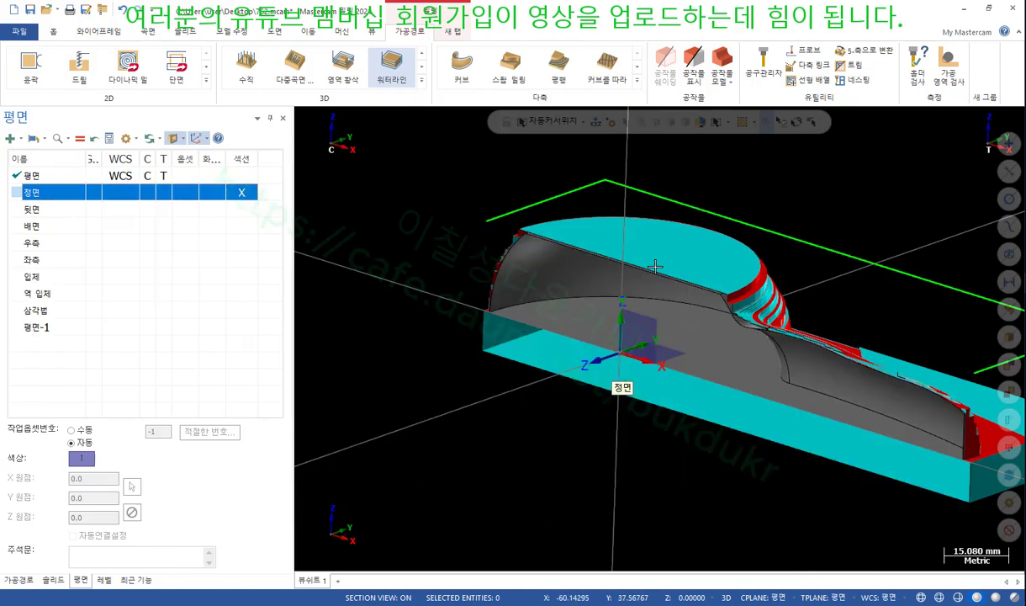
Examine the sectioned stock at the boss's top edge and its transition into the arm for leftover material
scroll(656, 267, "up", 5)
middle_click_drag(632, 257, 708, 235)
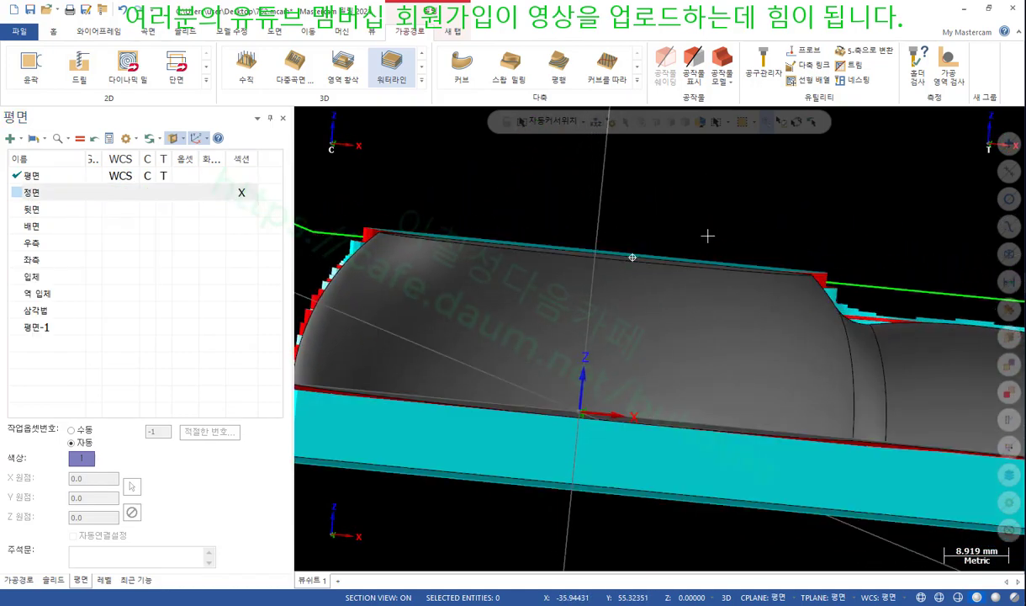
scroll(792, 266, "up", 6)
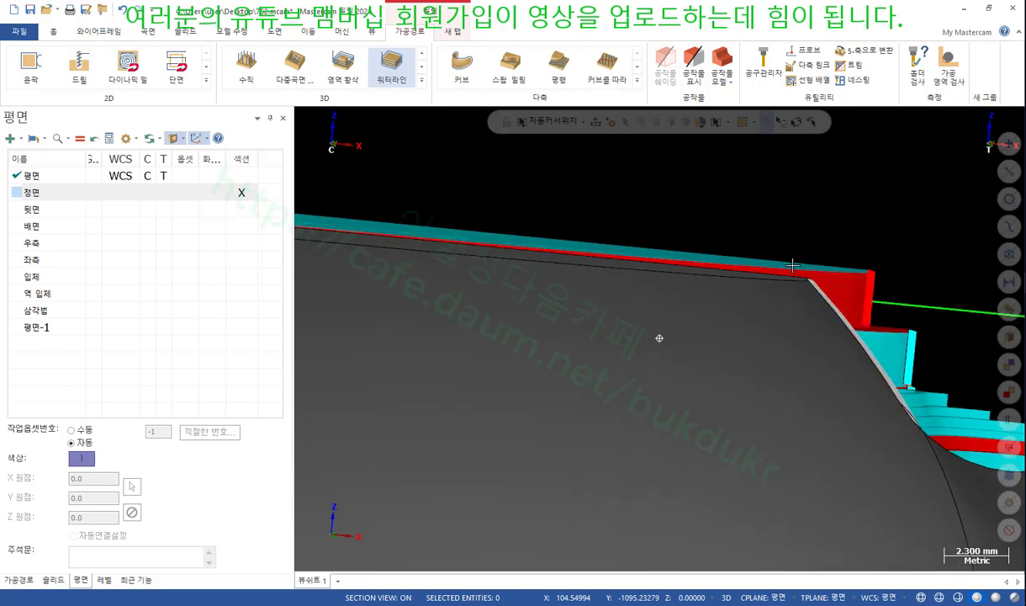
middle_click_drag(792, 266, 911, 242)
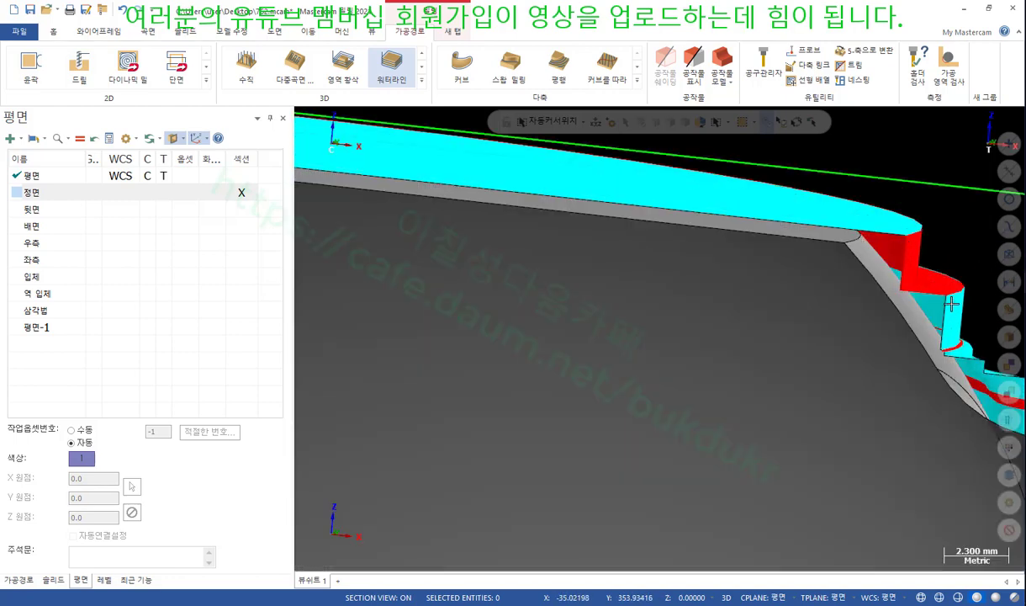
scroll(728, 217, "down", 5)
middle_click_drag(728, 218, 865, 190)
scroll(726, 276, "down", 2)
scroll(701, 236, "up", 2)
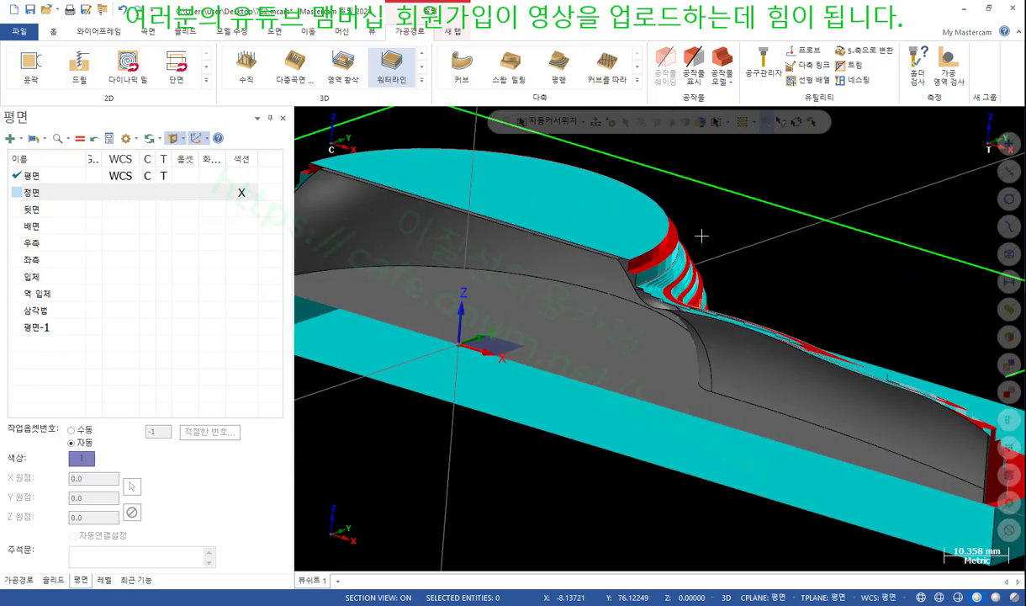
scroll(702, 236, "up", 3)
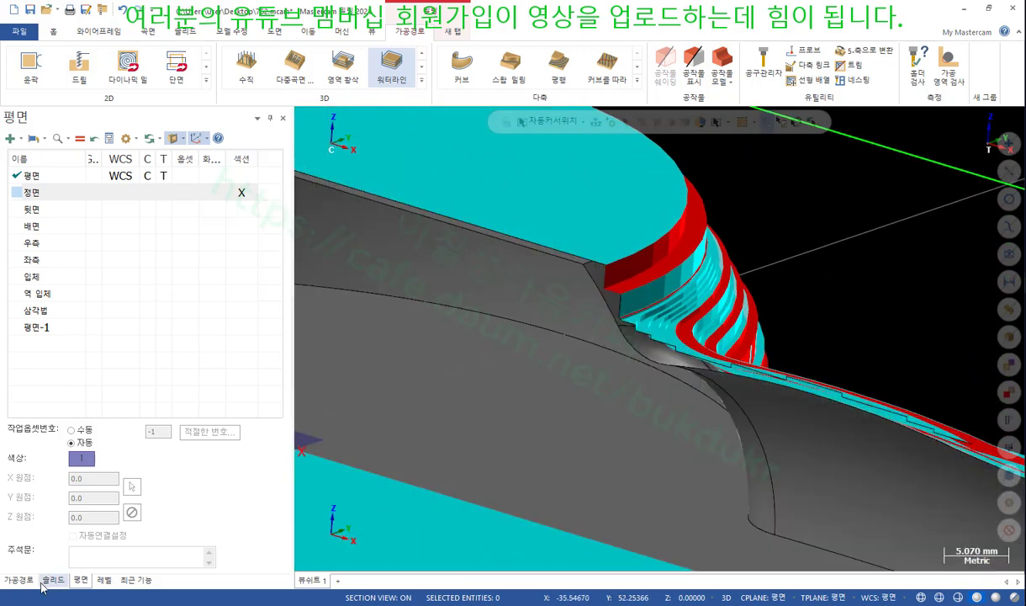
Replace the operation 5 Waterline tool with the 8 mm ball-nose end mill from the tool library, filtering the list to ball-nose mills
left_click(20, 580)
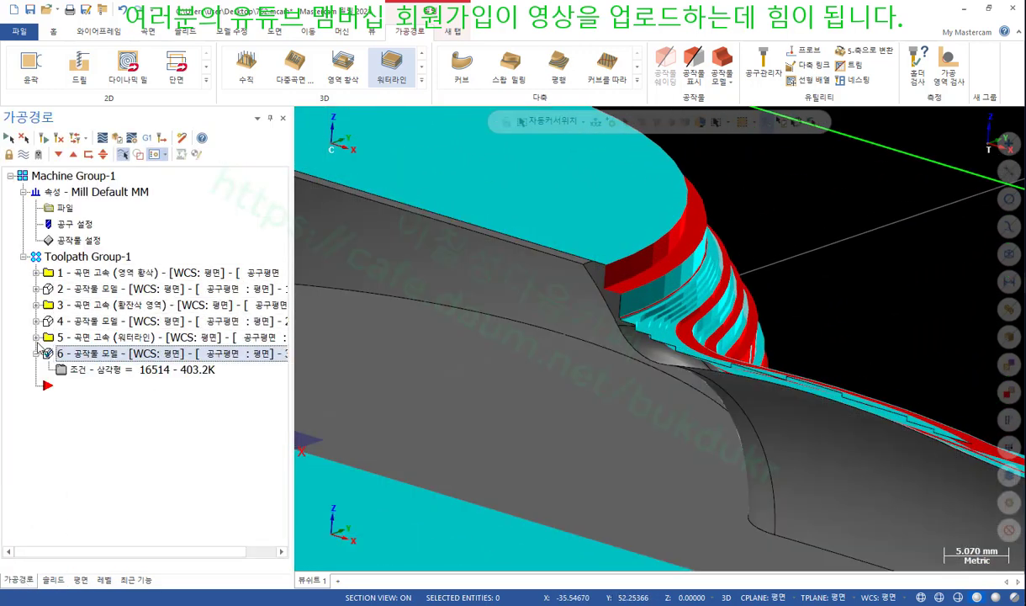
left_click(36, 336)
left_click(79, 354)
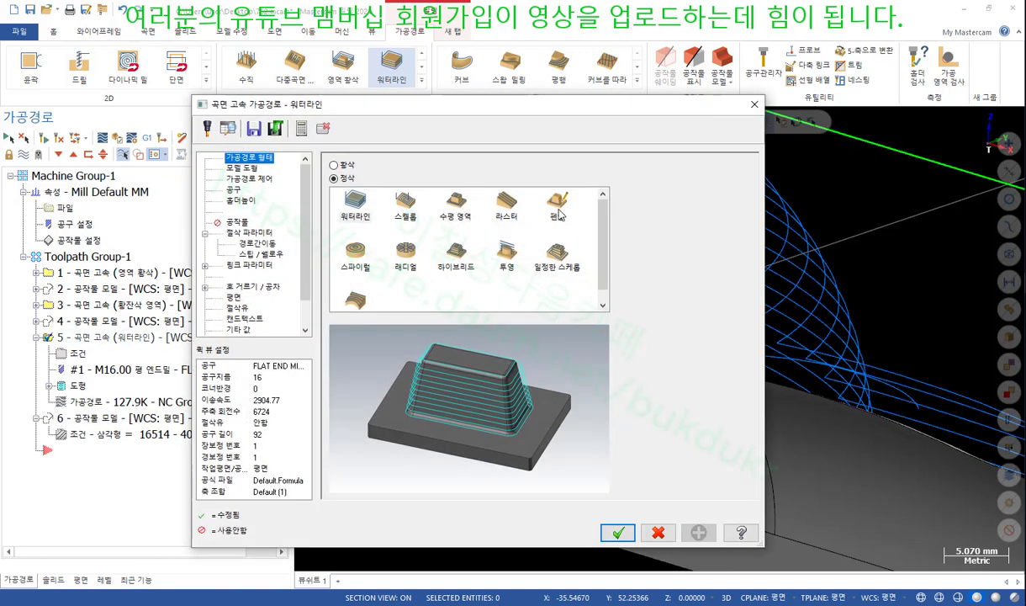
left_click(240, 168)
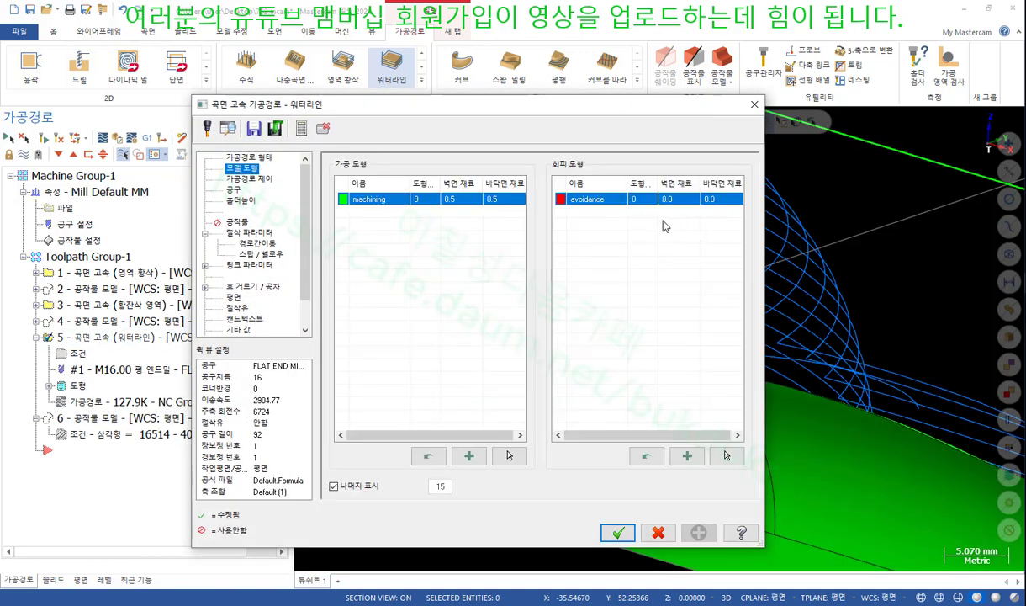
left_click(233, 190)
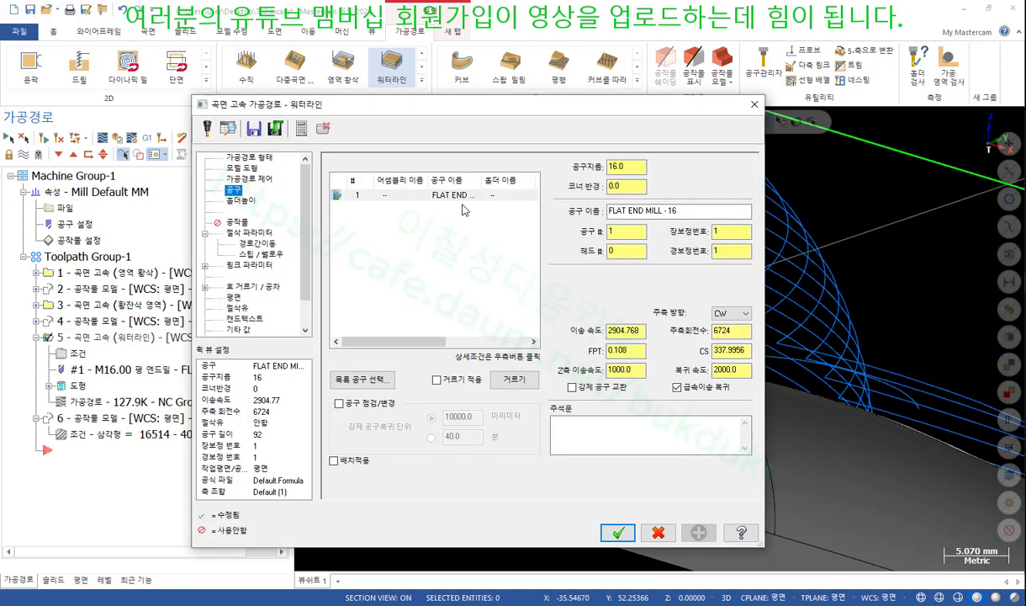
left_click(362, 380)
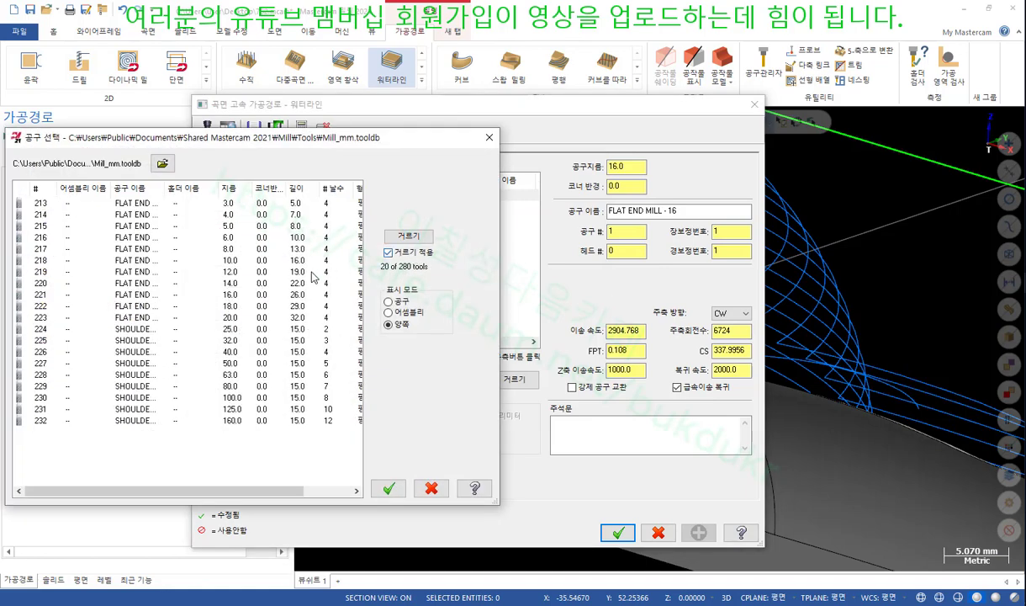
left_click(408, 235)
left_click(77, 190)
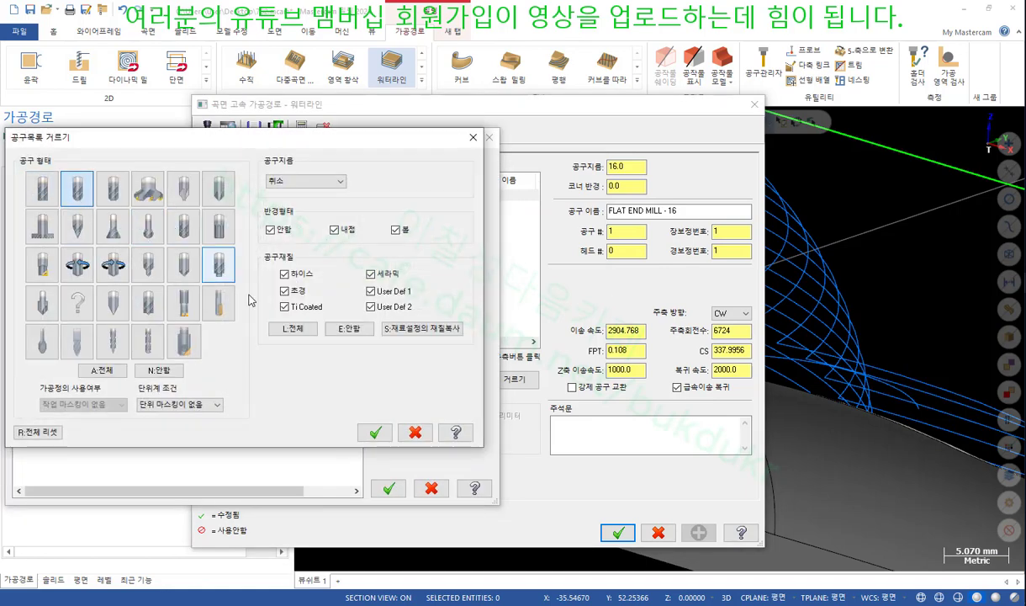
left_click(375, 431)
double_click(215, 260)
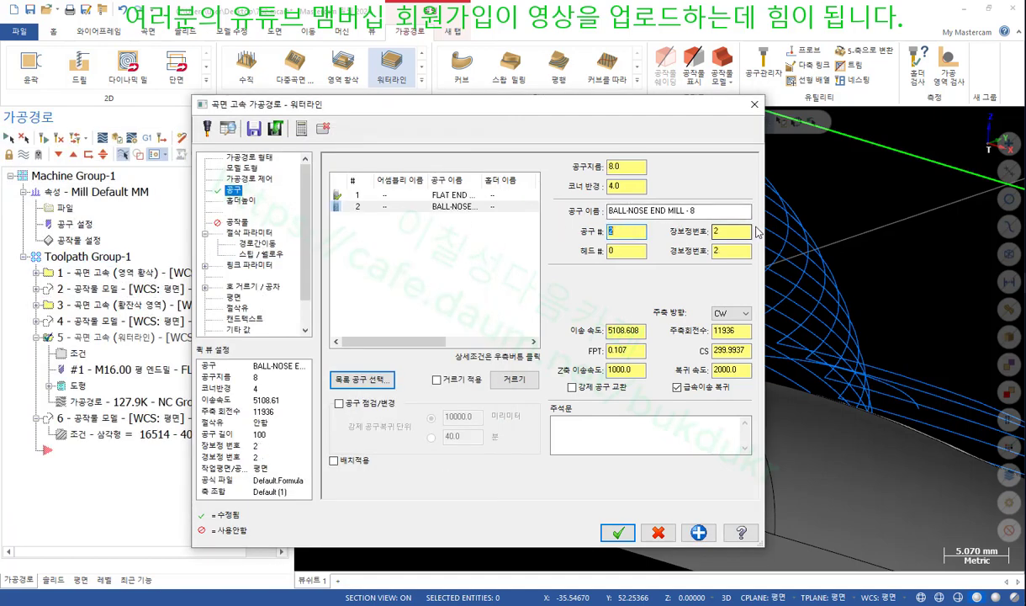
left_click(625, 528)
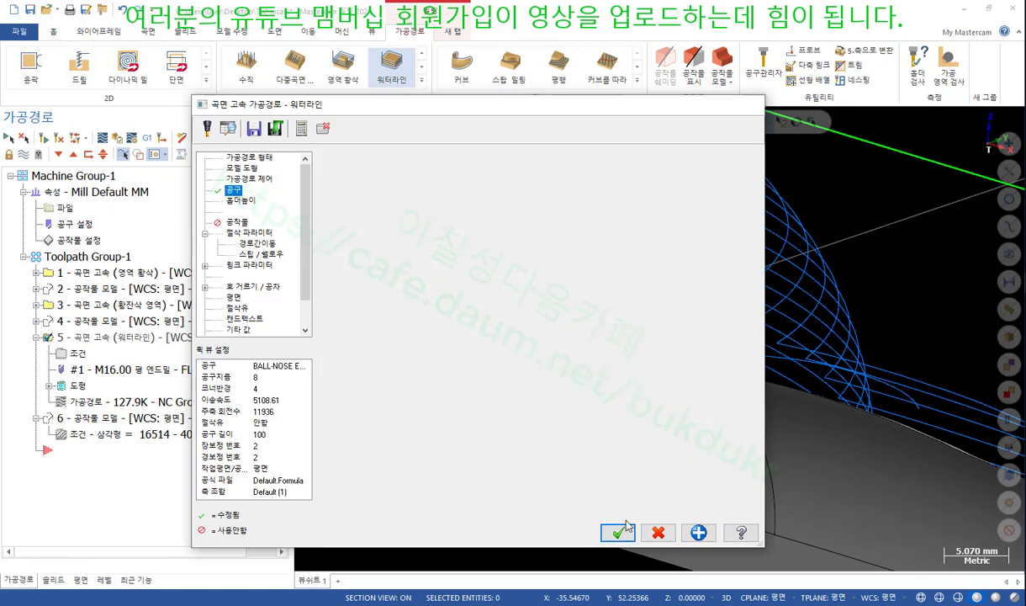
Regenerate the operation 5 Waterline toolpath and the operation 6 stock model
left_click(44, 138)
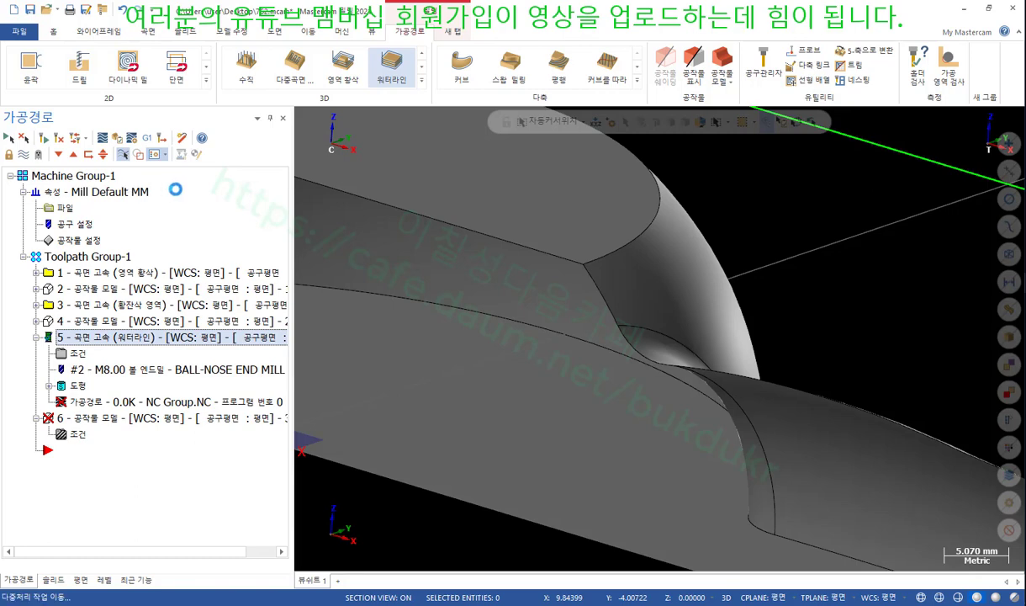
scroll(725, 261, "down", 7)
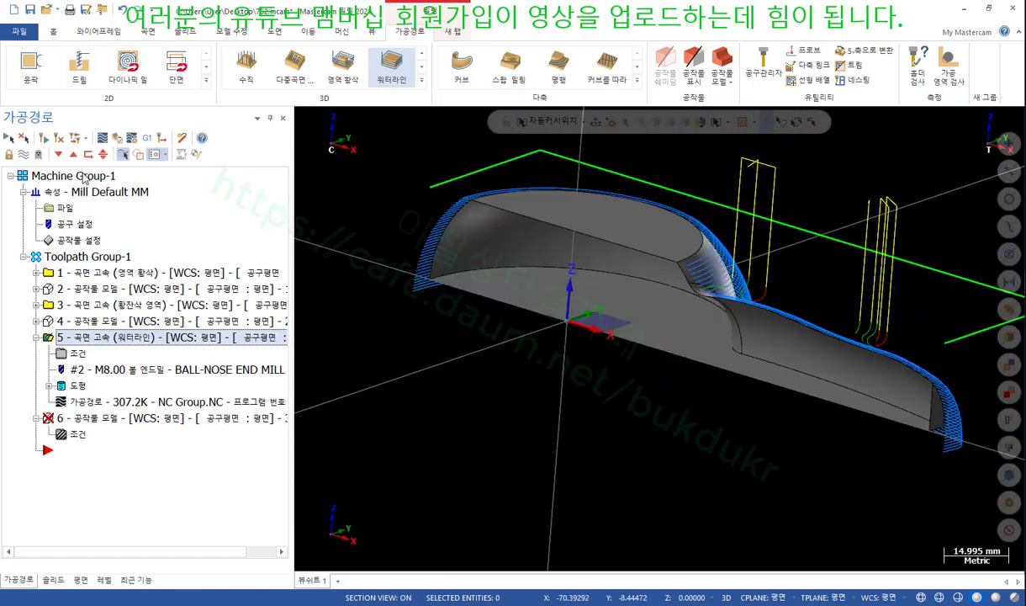
left_click(58, 137)
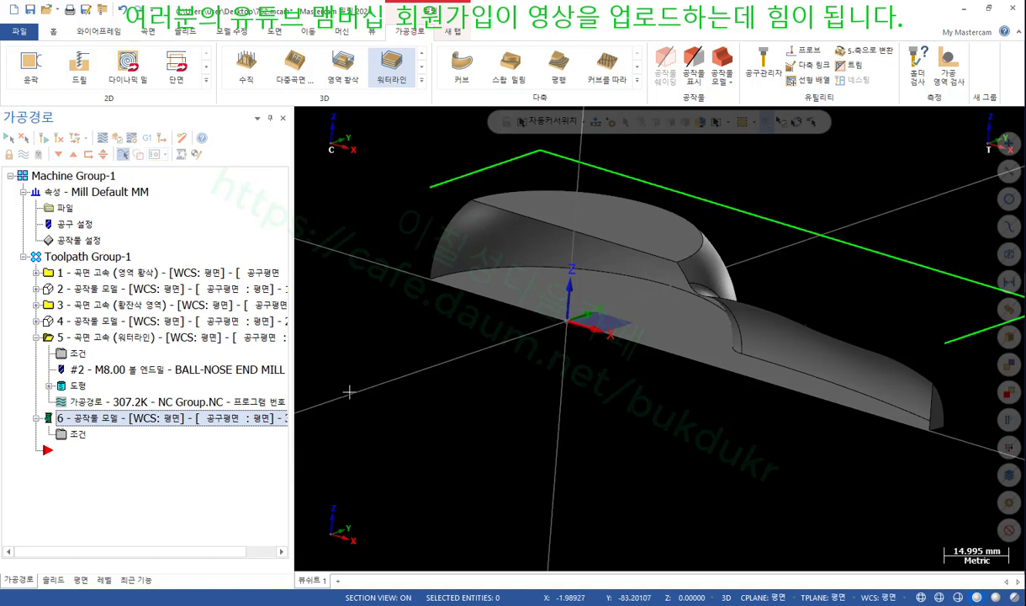
scroll(422, 389, "up", 1)
middle_click_drag(422, 390, 589, 398)
scroll(505, 392, "down", 4)
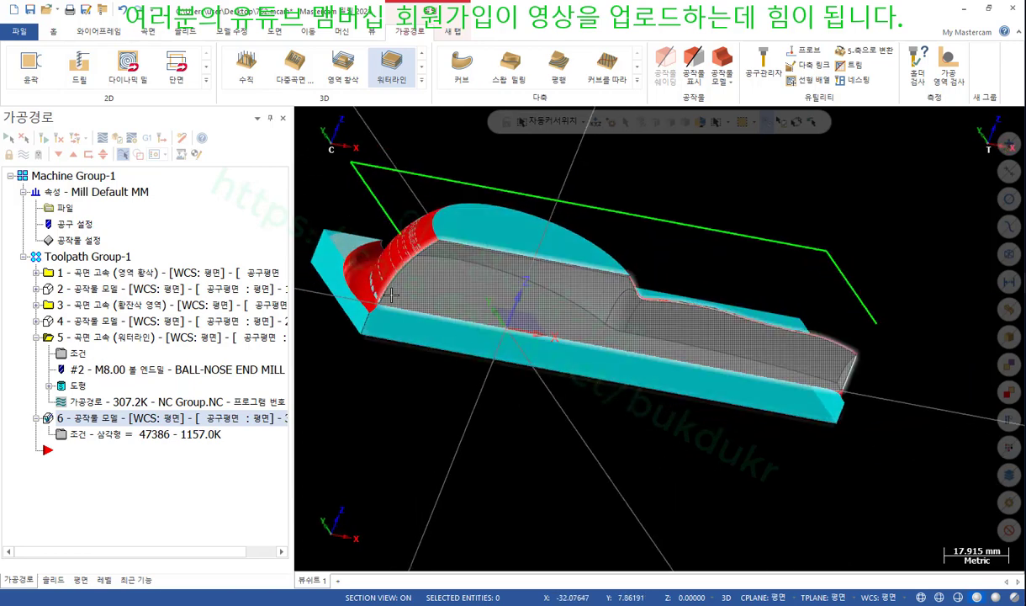
Compare the sectioned stock models of operations 4 and 6 along the boss's outer edge and base for leftover material
left_click(71, 324)
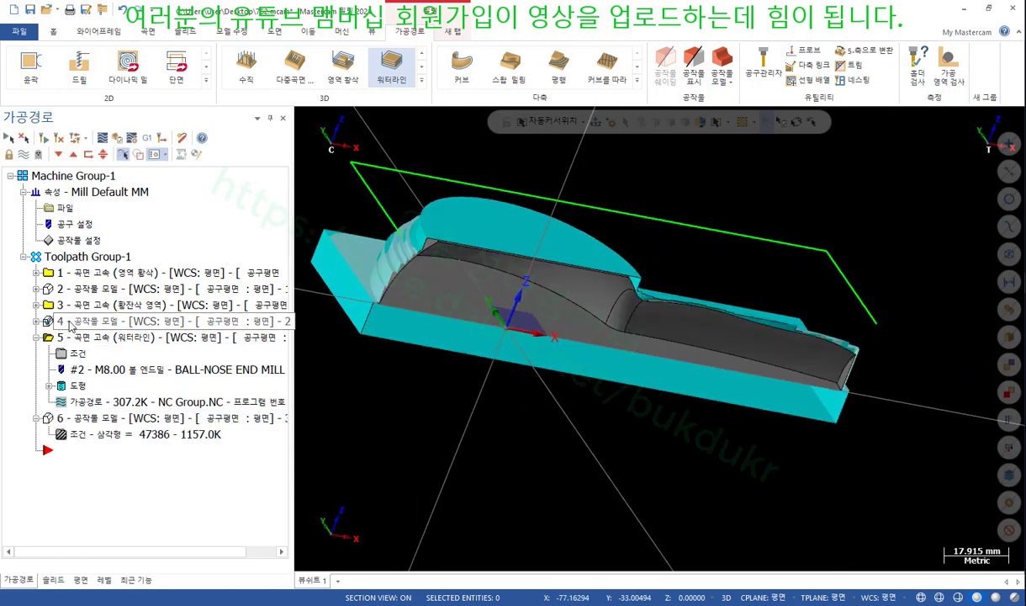
scroll(421, 244, "up", 5)
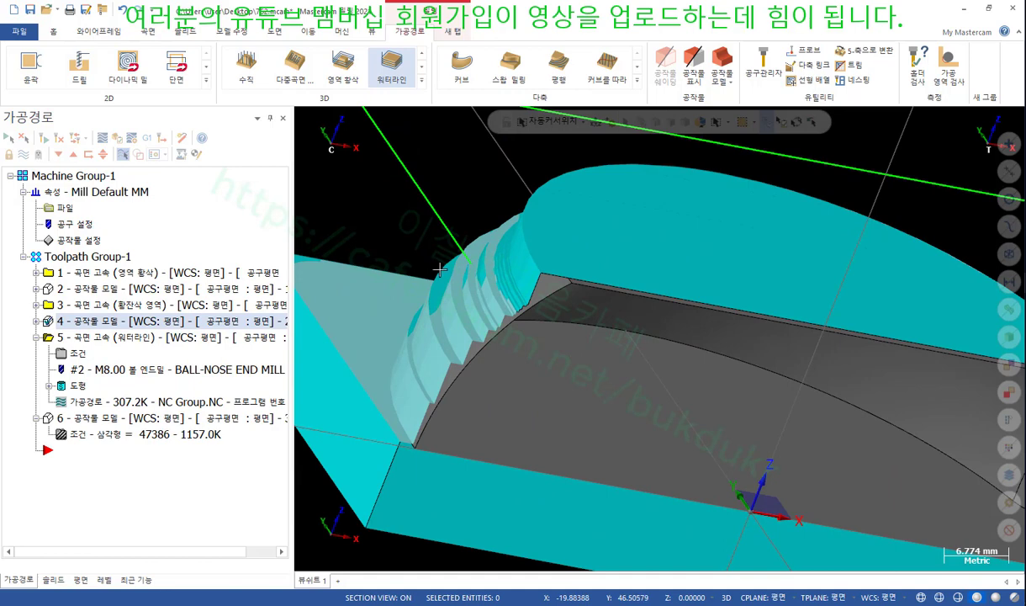
left_click(89, 419)
scroll(339, 425, "up", 3)
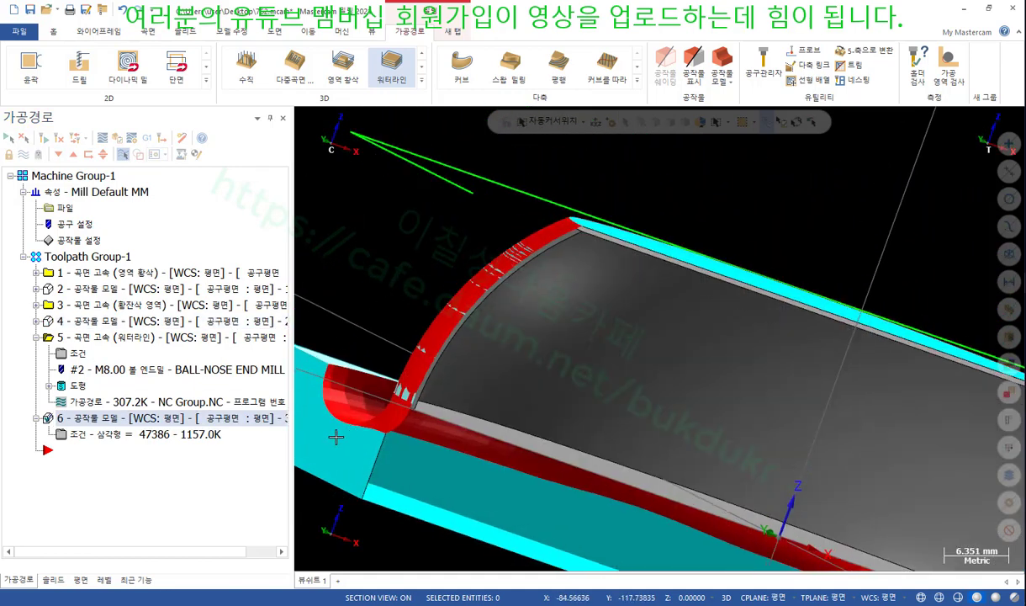
scroll(405, 337, "down", 4)
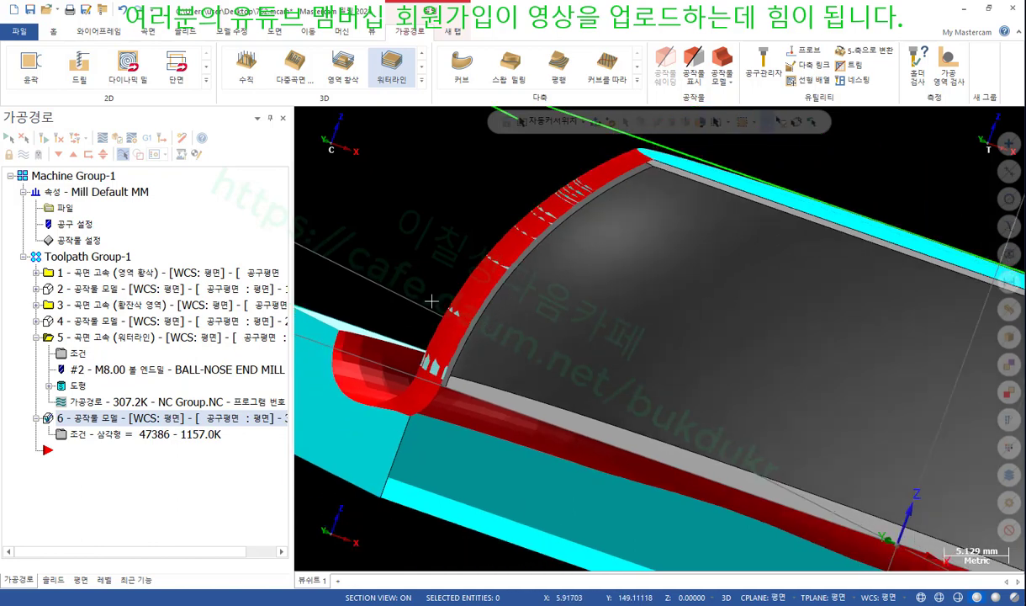
scroll(405, 328, "down", 3)
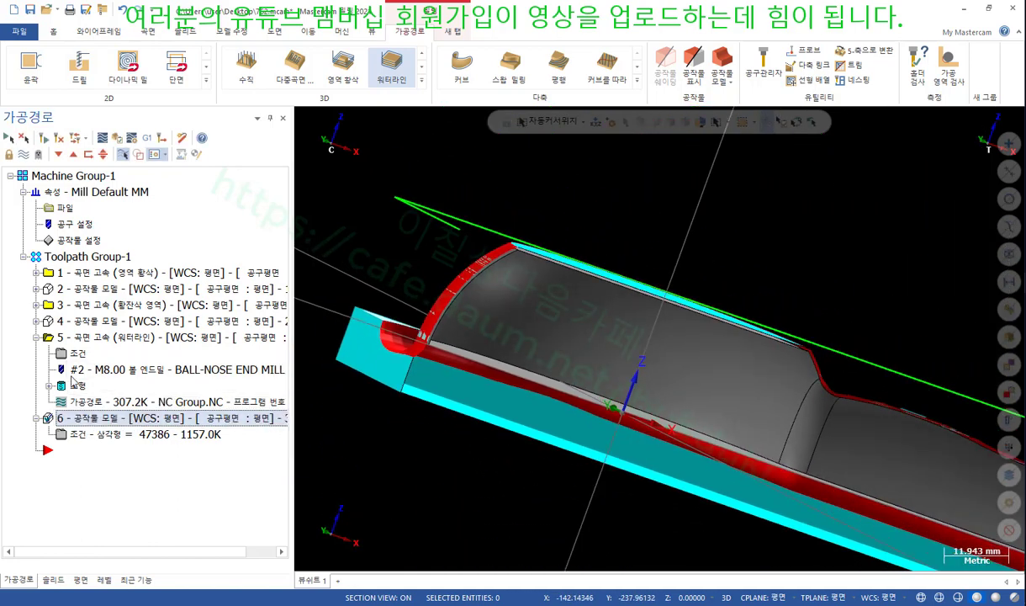
Limit operation 5's Waterline Z depths to the detected limits, minimum 22.0 and maximum -0.0, and regenerate the toolpath and stock model
left_click(74, 352)
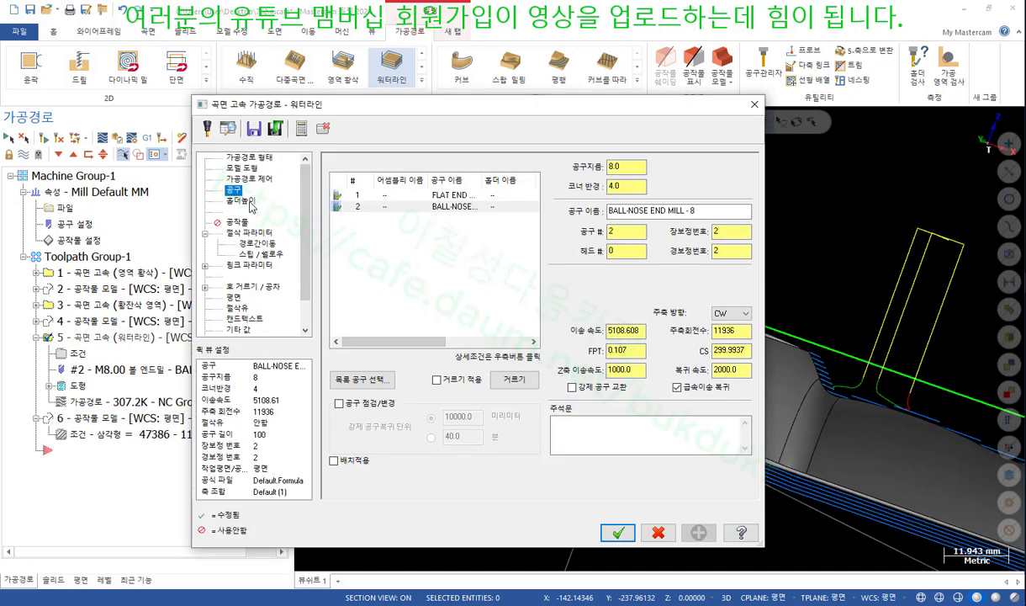
left_click(252, 253)
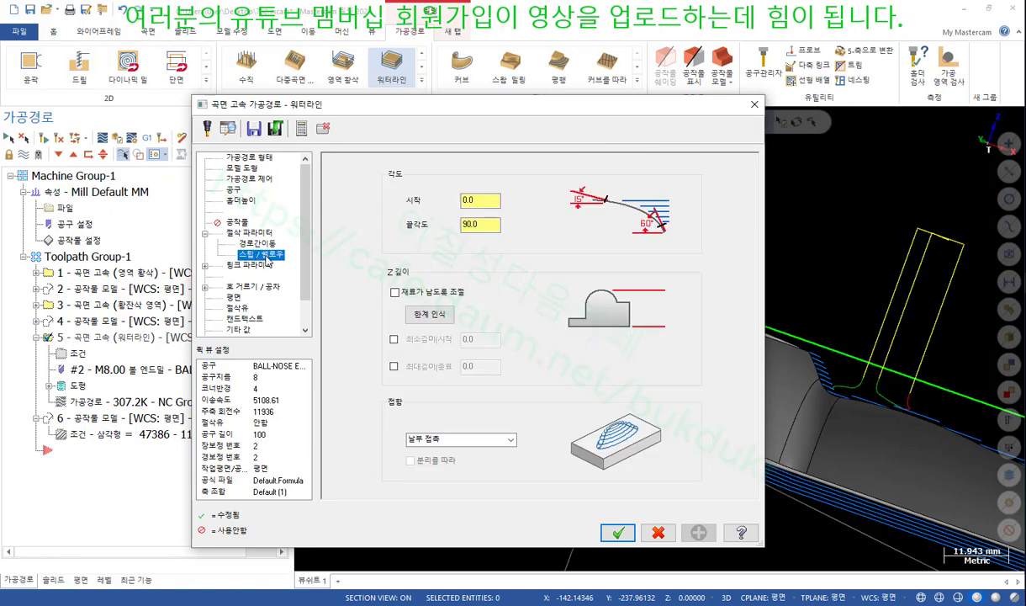
left_click(441, 316)
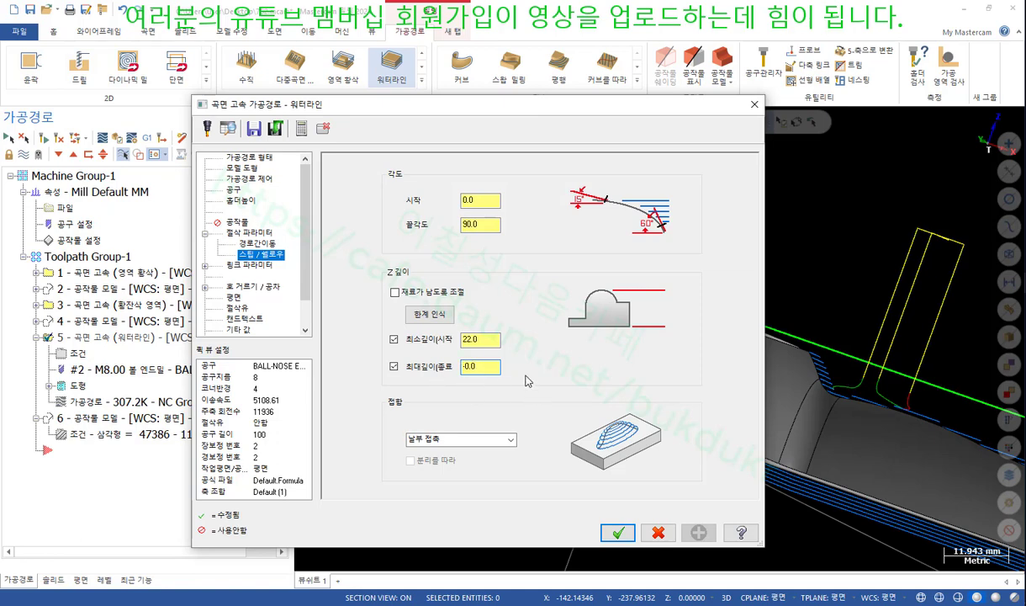
left_click(617, 533)
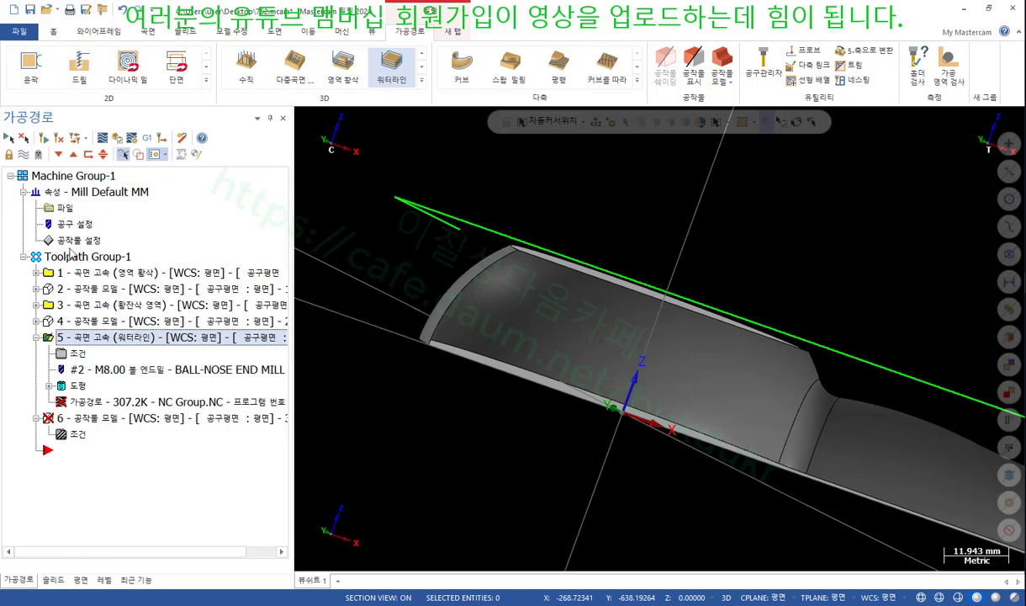
left_click(59, 137)
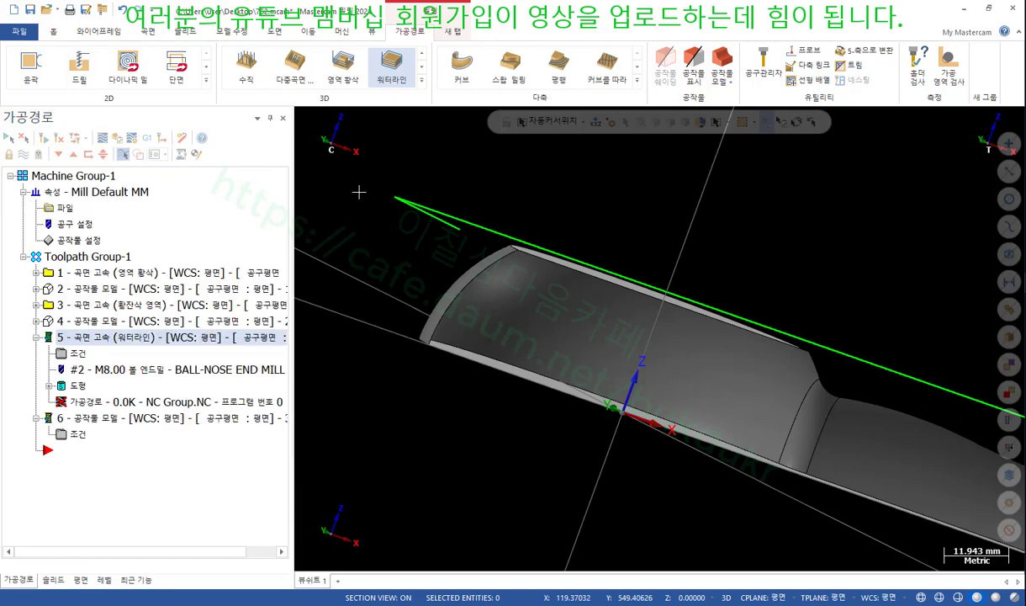
Examine the Waterline toolpath and sectioned operation 6 stock around the round boss, its base and the arm
middle_click_drag(471, 210, 605, 269)
scroll(690, 309, "up", 6)
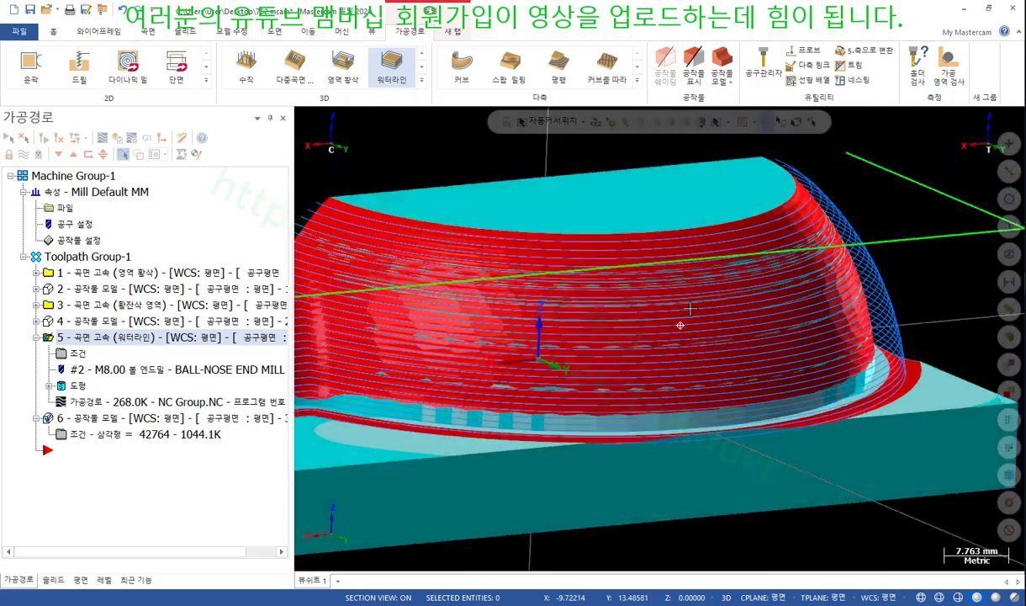
middle_click_drag(690, 309, 589, 257)
scroll(784, 315, "down", 2)
scroll(757, 298, "down", 2)
left_click(36, 337)
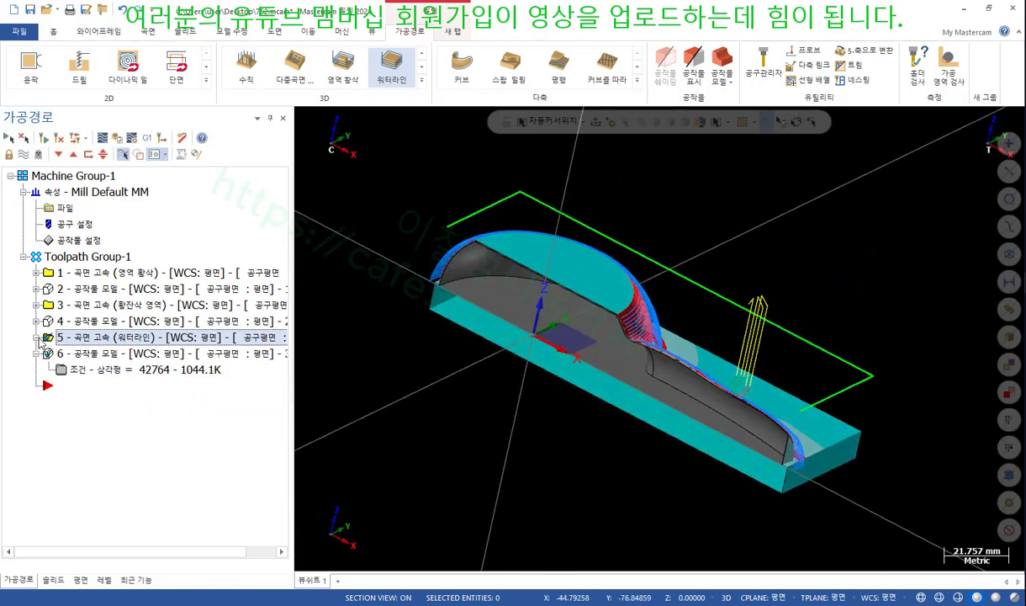
scroll(609, 320, "up", 5)
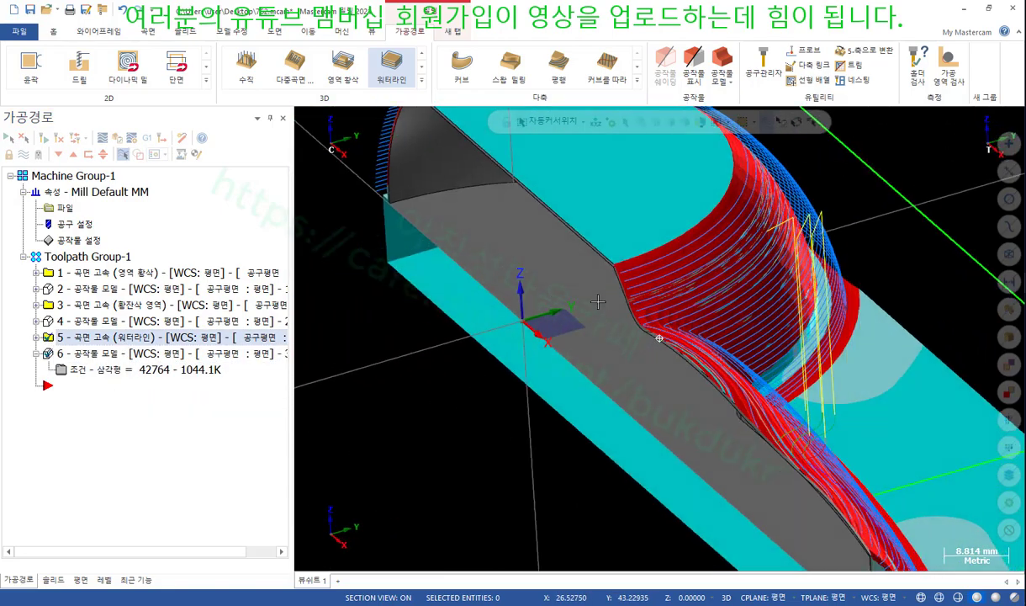
middle_click_drag(609, 321, 620, 295)
scroll(619, 295, "down", 2)
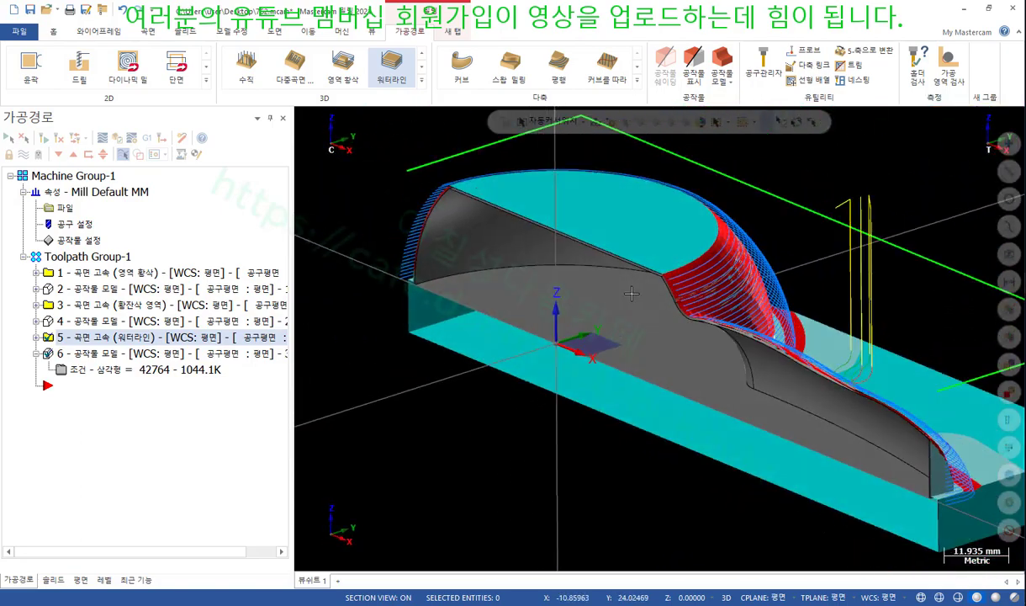
Turn off the Front plane section and hide the Waterline toolpath and stock model
left_click(81, 580)
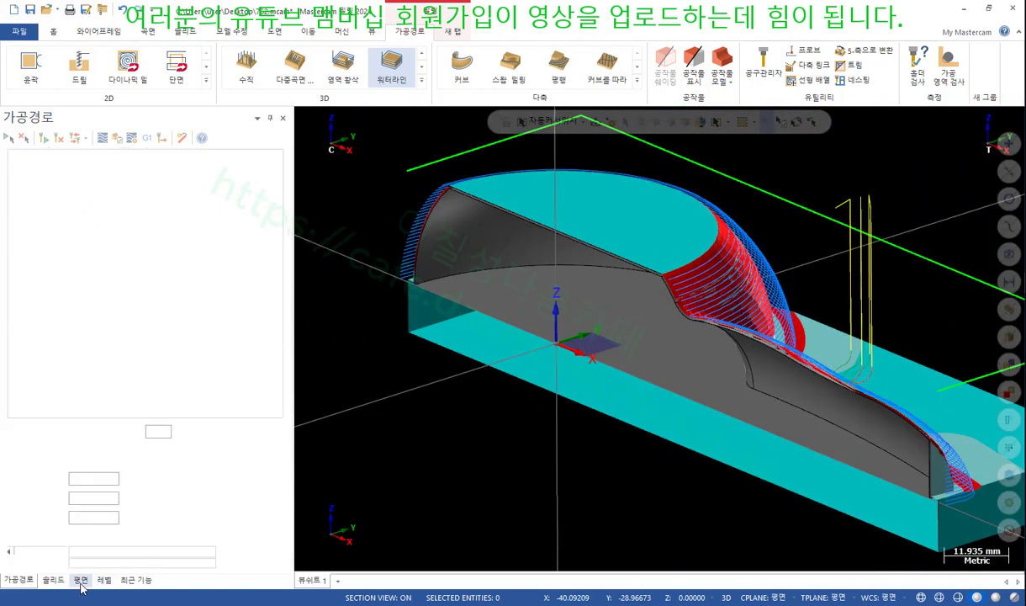
left_click(234, 193)
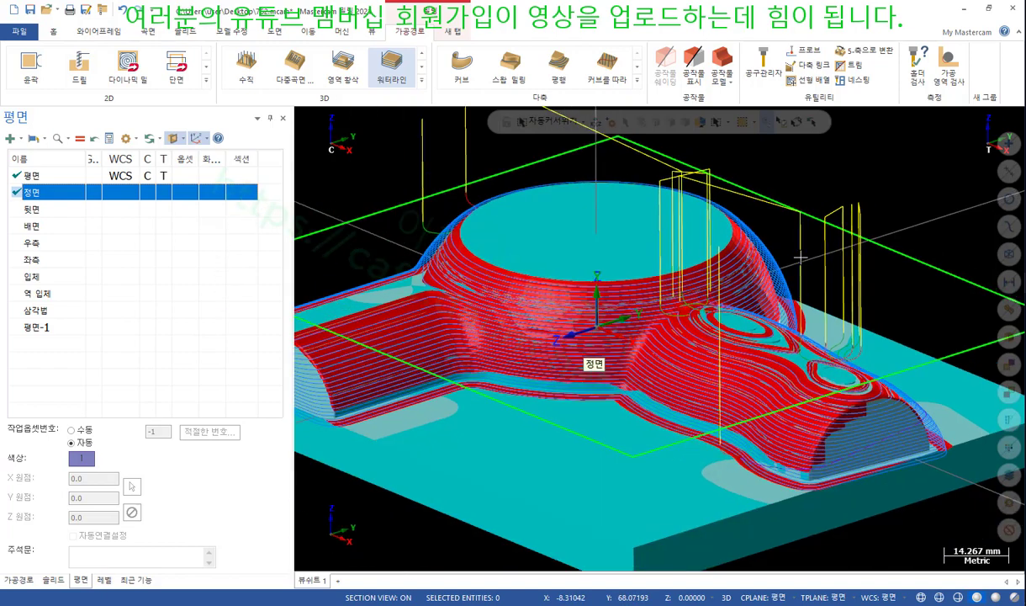
middle_click_drag(714, 288, 681, 303)
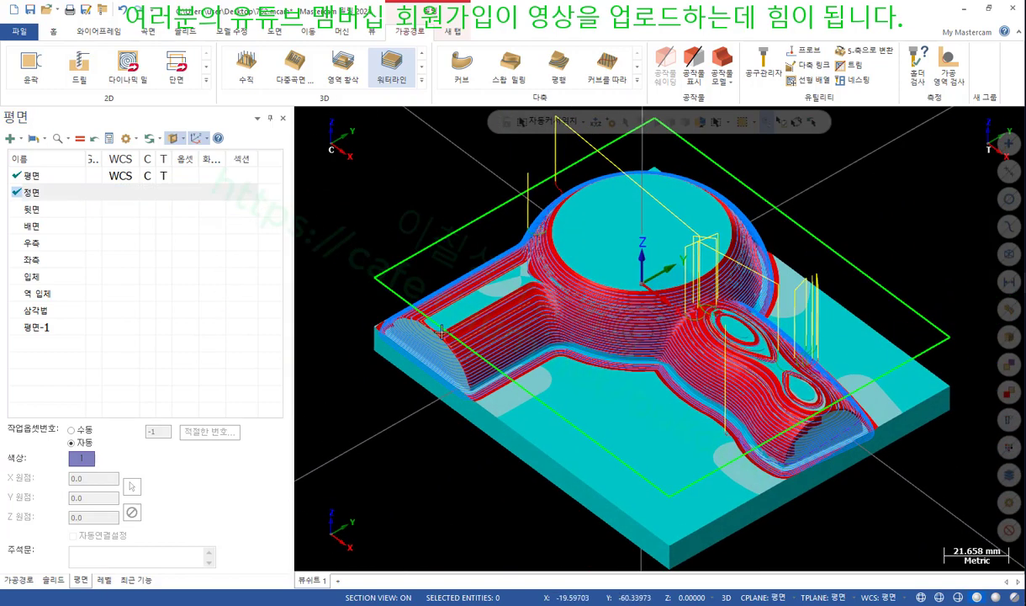
left_click(19, 579)
scroll(813, 222, "down", 2)
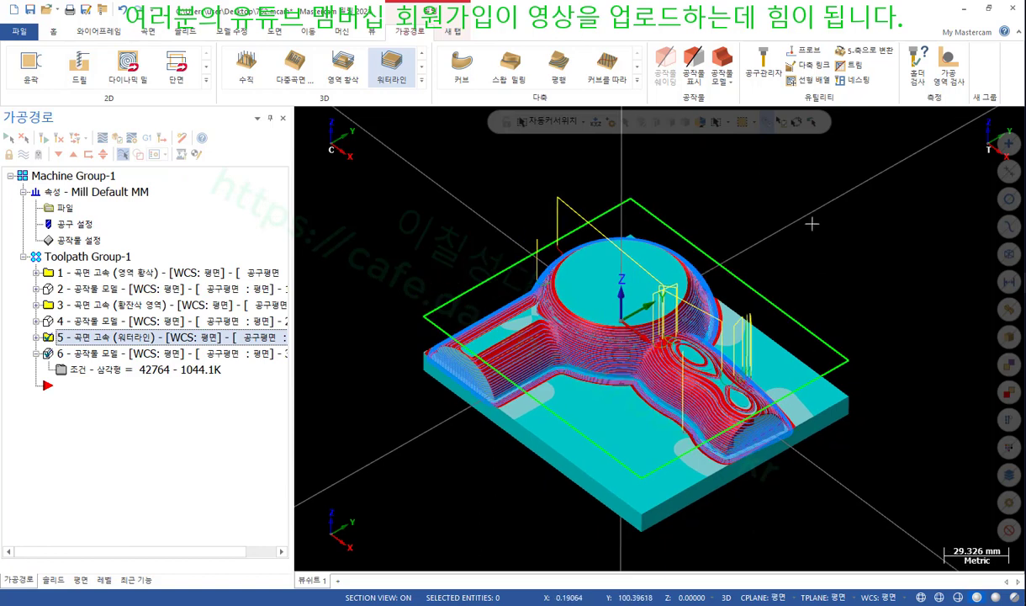
left_click(23, 154)
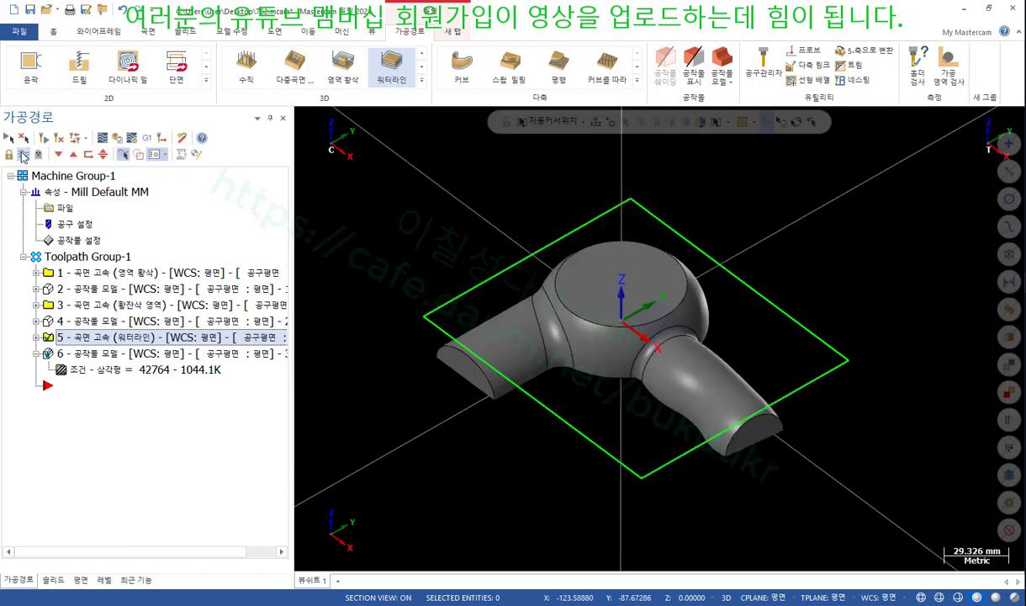
Start a new Waterline toolpath and set the machining geometry's wall and floor stock to 0
scroll(620, 272, "up", 1)
middle_click_drag(620, 272, 806, 238)
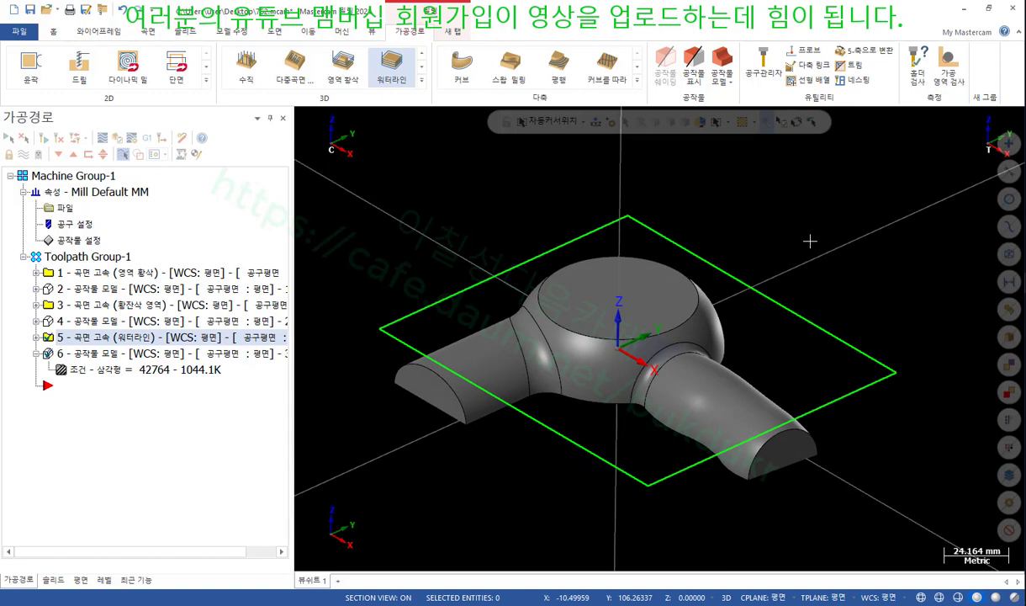
scroll(810, 241, "down", 1)
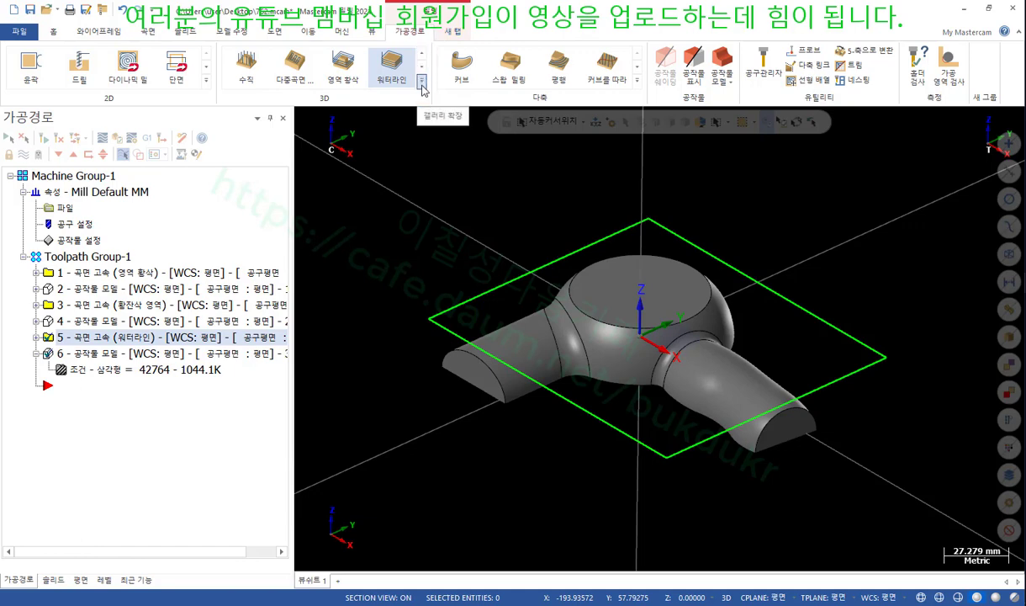
left_click(393, 66)
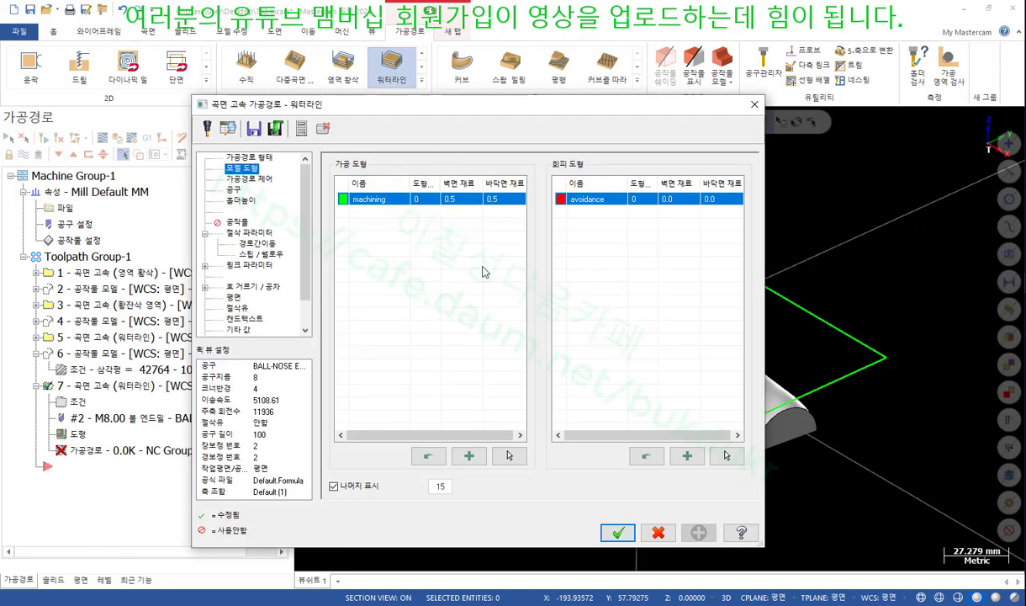
left_click(453, 209)
type("0")
left_click(491, 202)
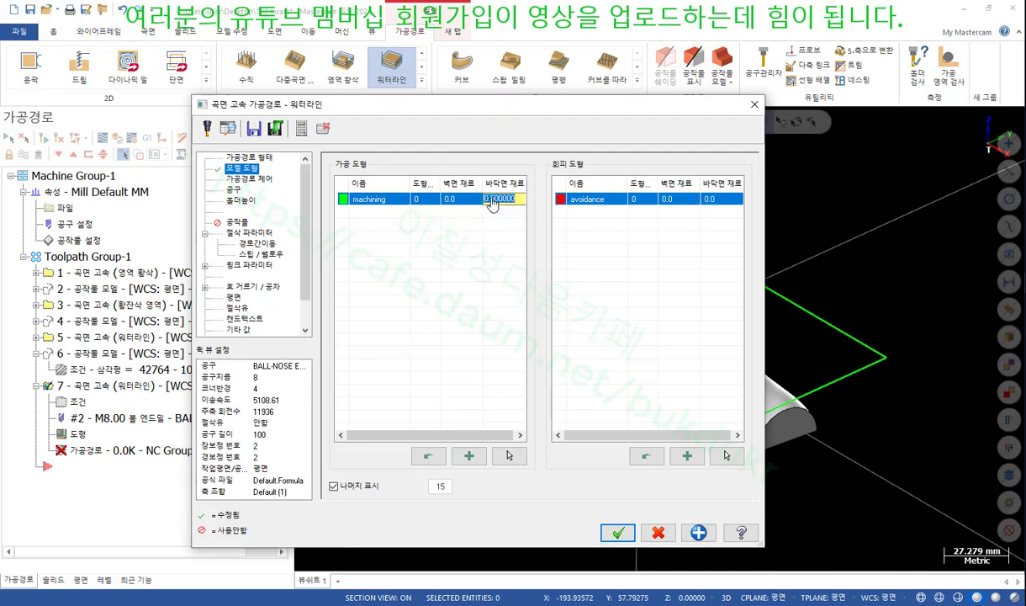
left_click(492, 204)
type("0")
key("Return")
Choose the 6 mm ball-nose end mill from the tool library and assign it tool number 3
left_click(246, 180)
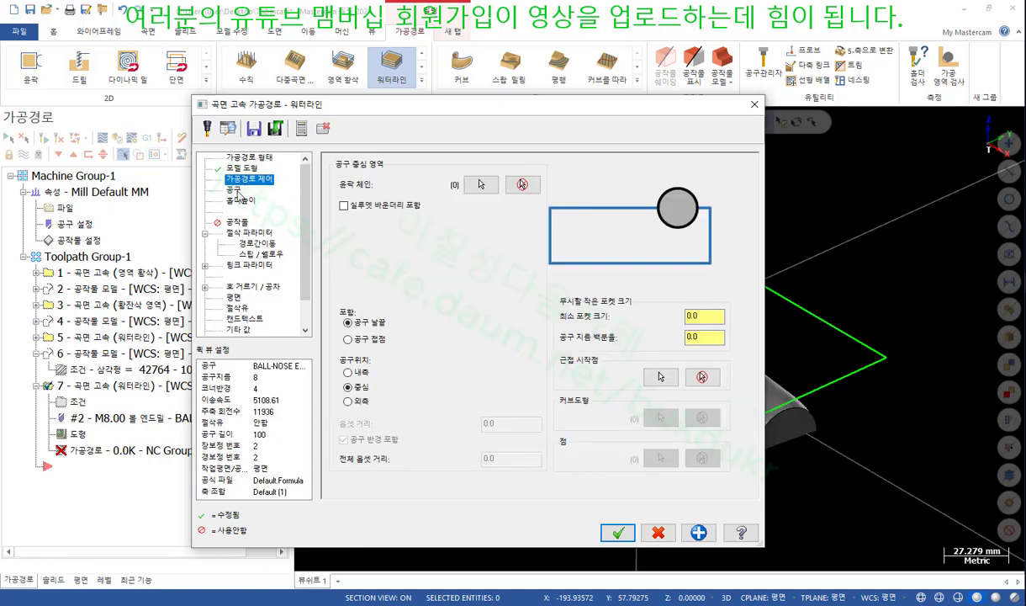
left_click(234, 190)
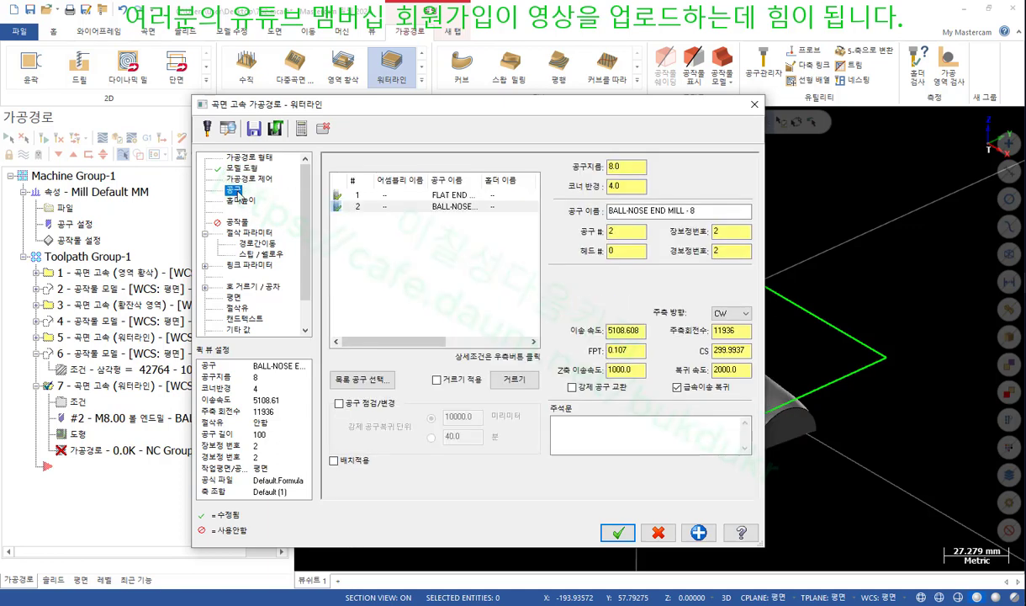
left_click(368, 383)
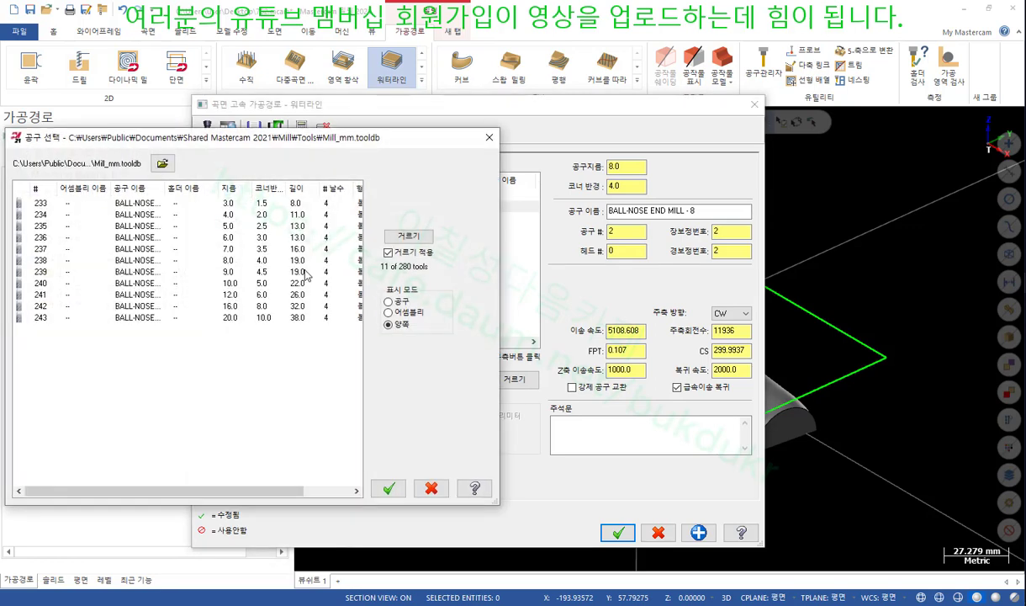
double_click(217, 241)
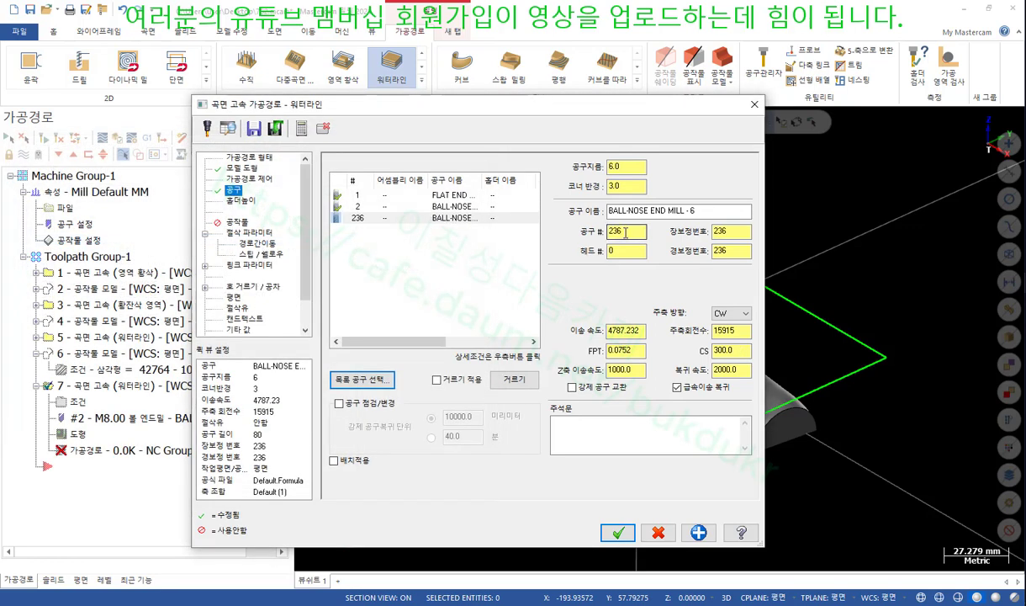
type("3")
key("Tab")
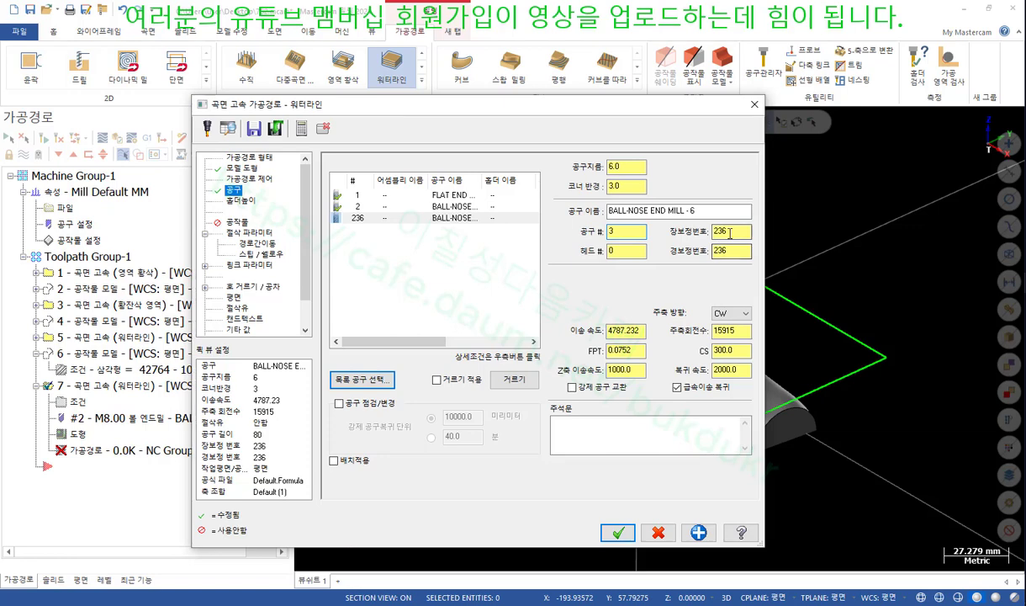
Set the finishing Waterline toolpath's stepdown to 0.2 in the cut parameters
left_click(243, 201)
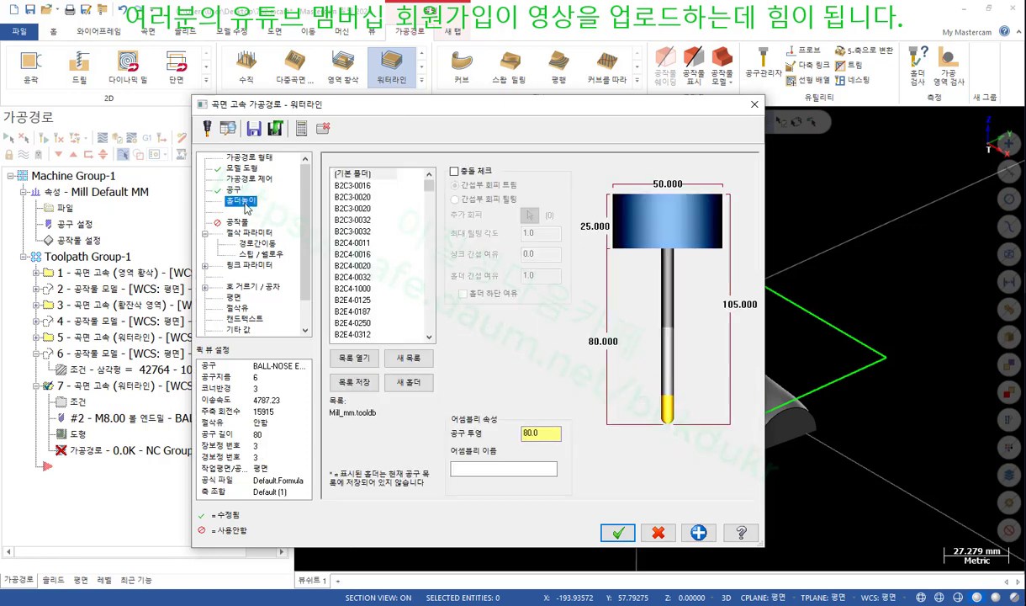
left_click(248, 232)
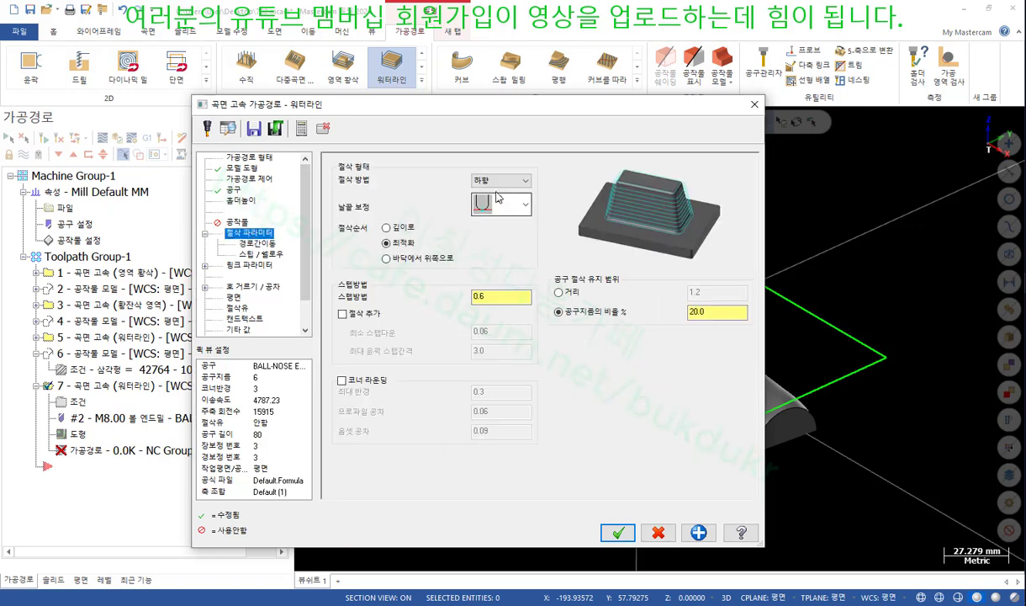
left_click(500, 298)
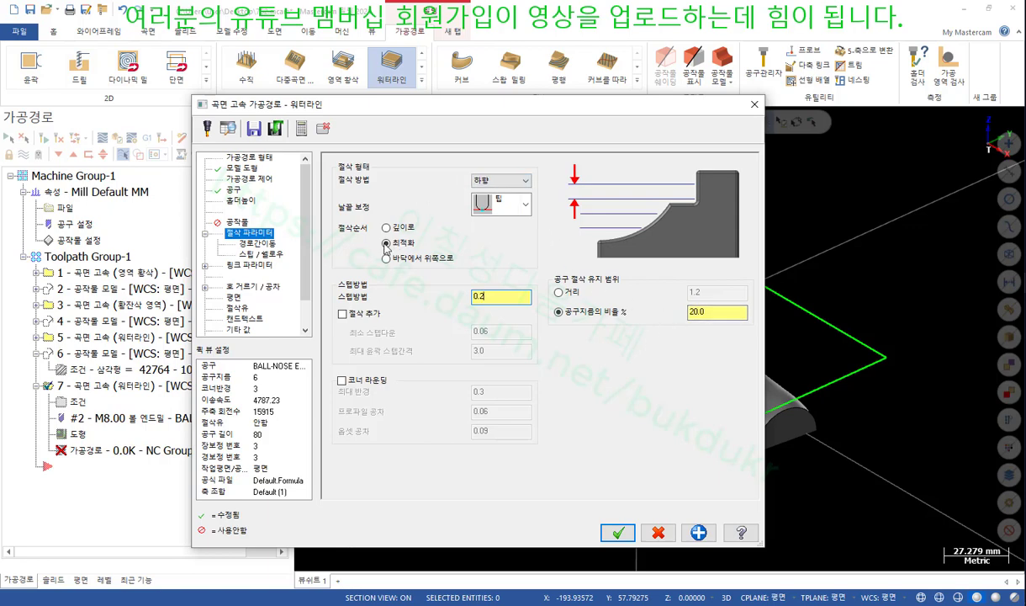
Turn off the minimum and maximum Z depth limits for the finishing Waterline toolpath and accept its settings
left_click(259, 243)
key("Down")
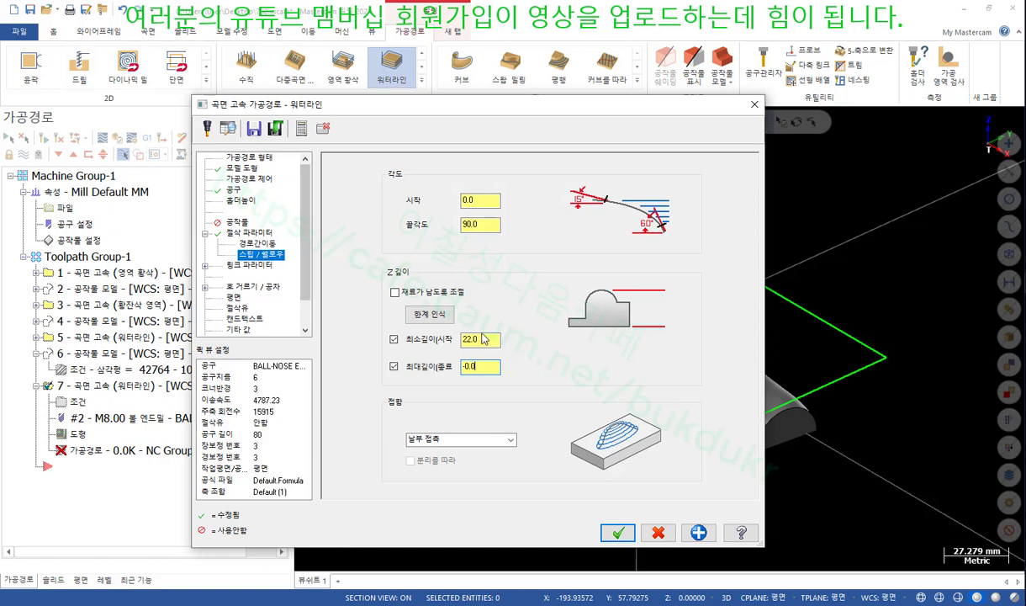
left_click(490, 369)
left_click(395, 292)
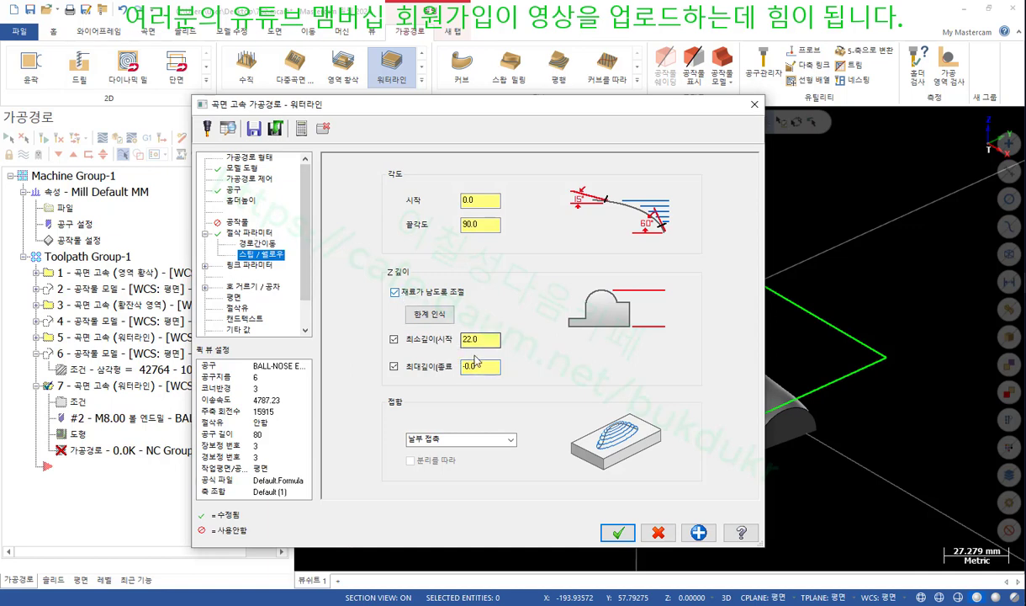
left_click(394, 367)
left_click(393, 339)
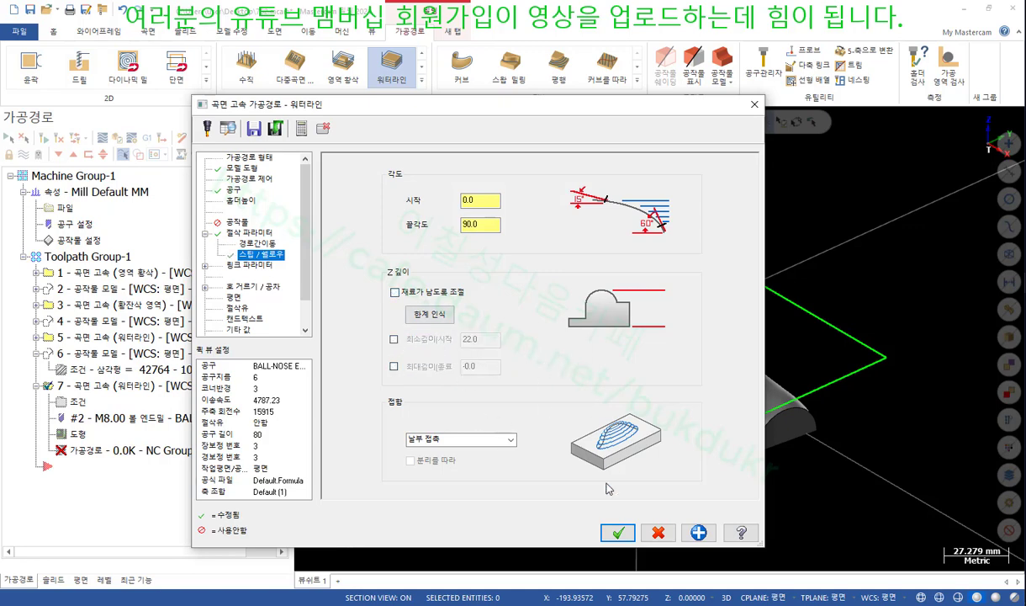
left_click(617, 533)
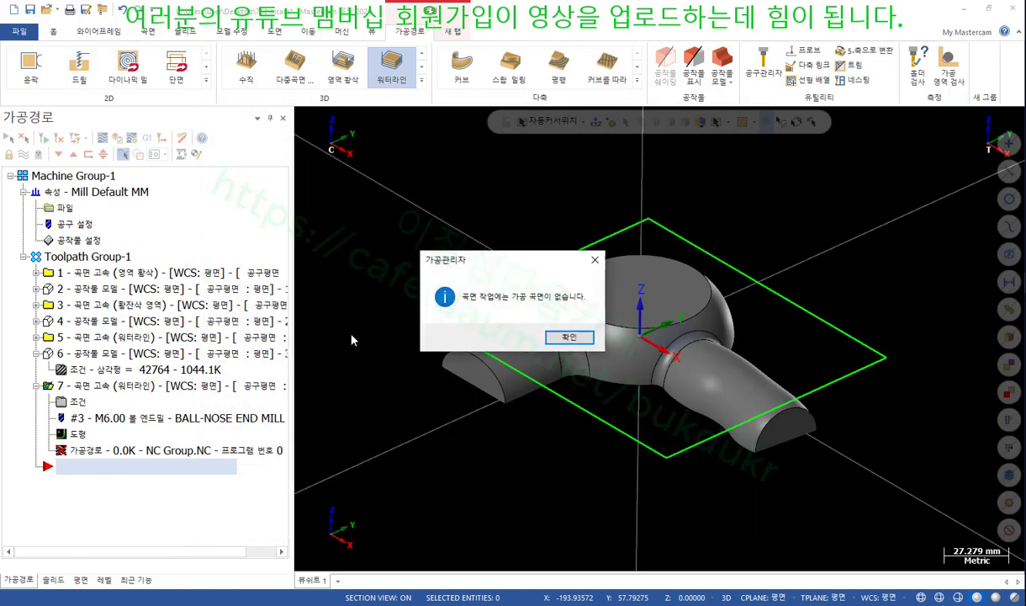
left_click(570, 337)
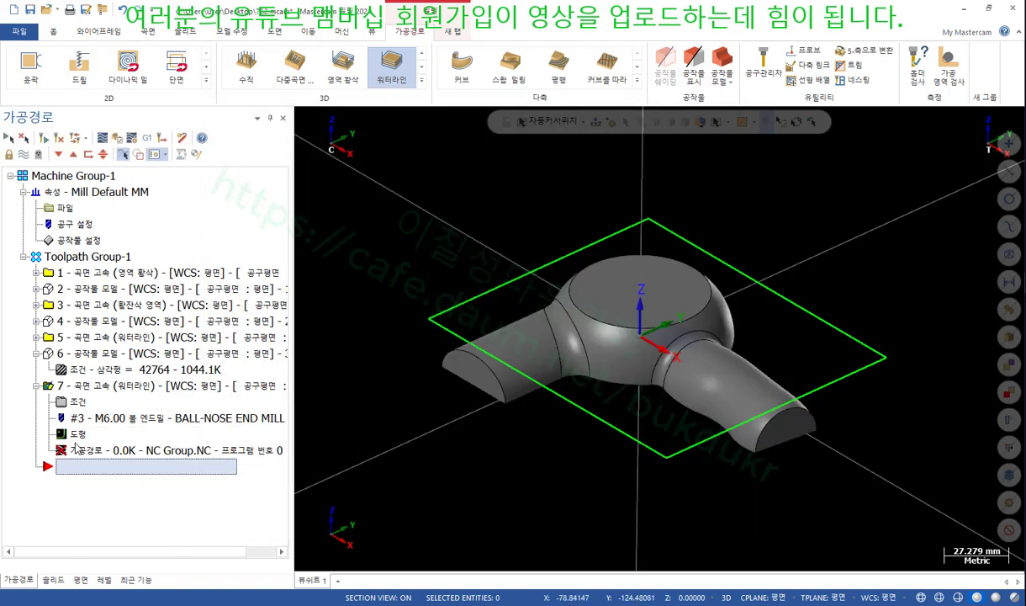
Assign the whole solid body as operation 7's machining geometry and generate the Waterline toolpath
left_click(79, 406)
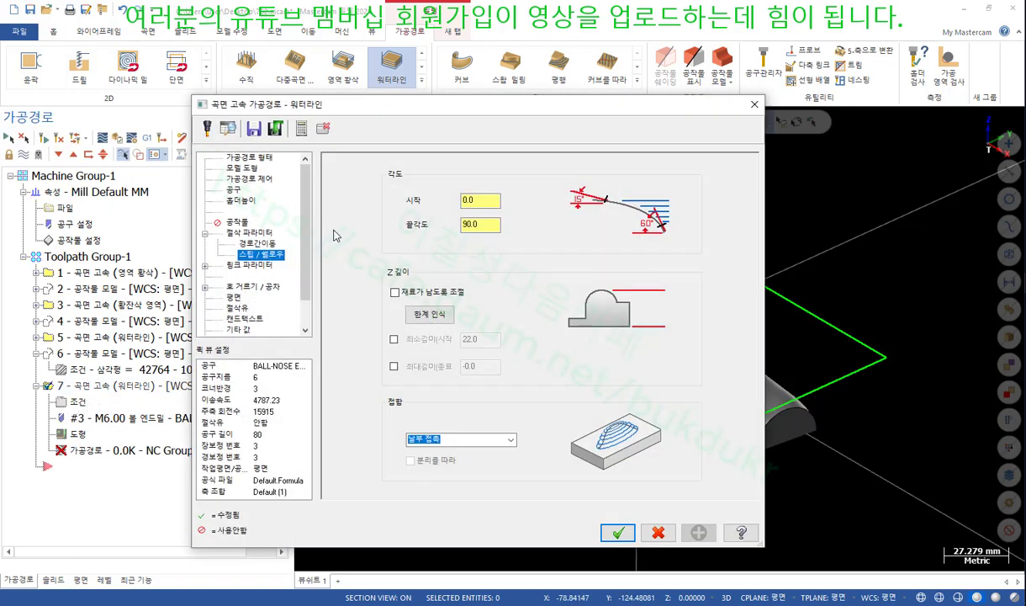
left_click(240, 167)
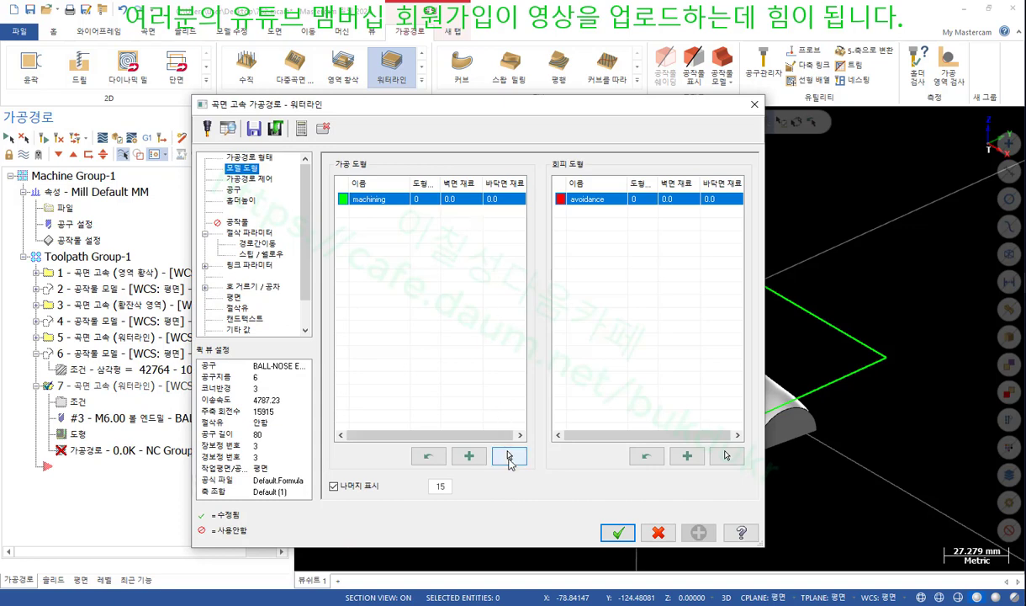
left_click(508, 455)
left_click(623, 360)
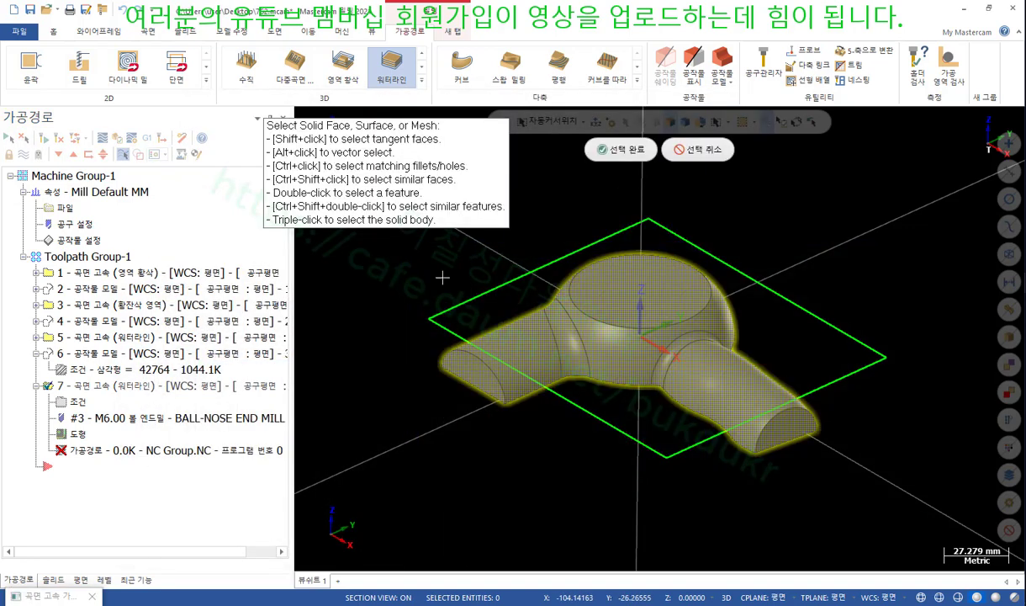
left_click(624, 149)
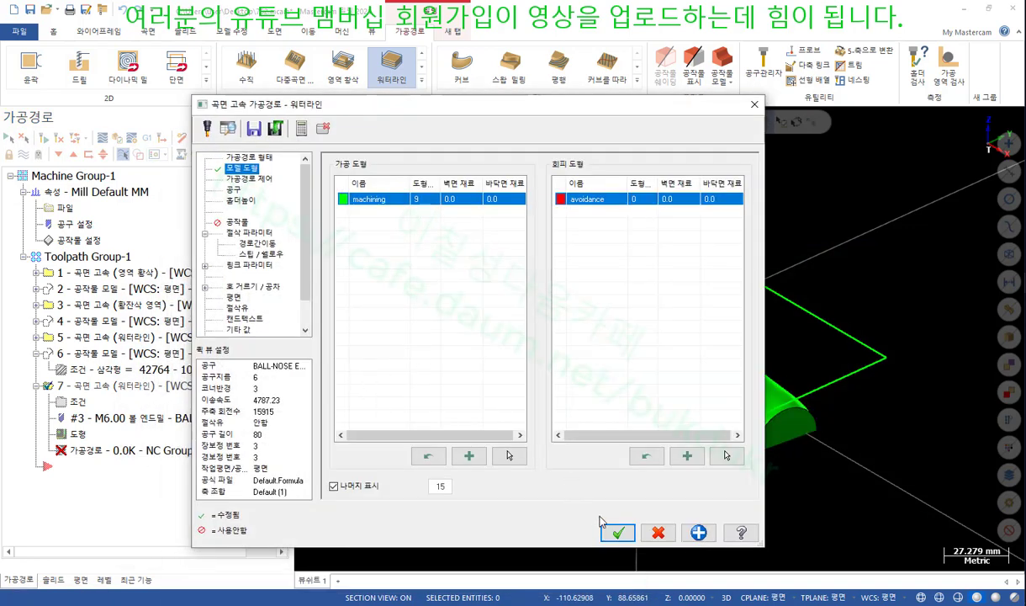
left_click(259, 181)
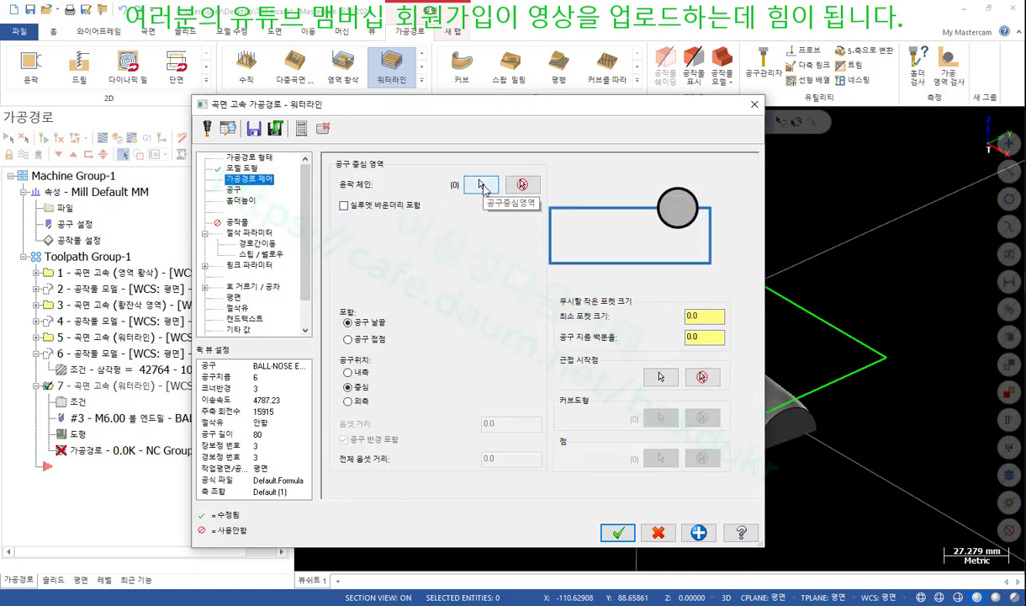
left_click(617, 533)
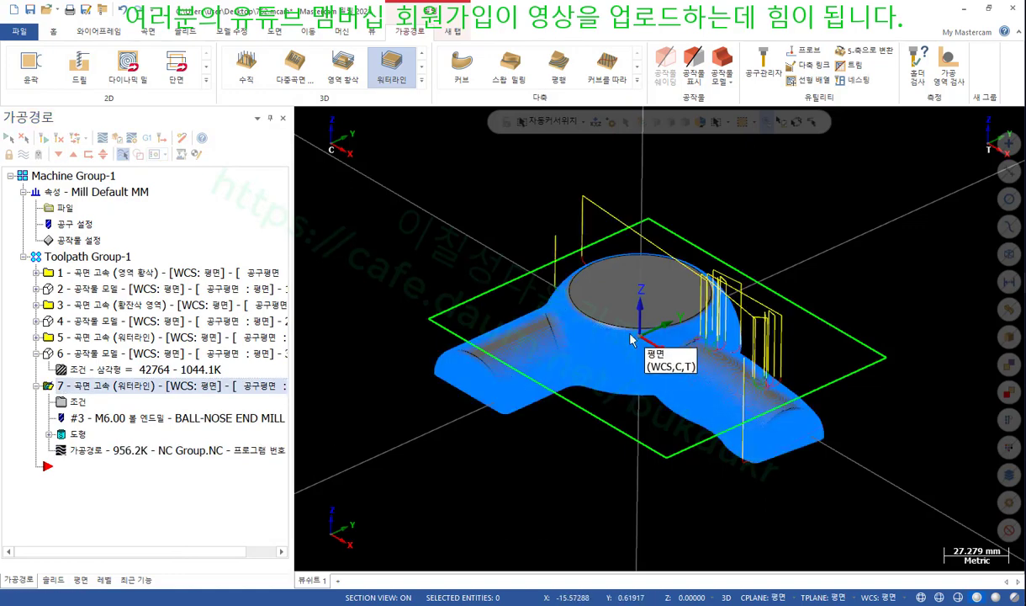
Examine operation 7's finishing Waterline passes on the boss, along the arm and around the part's base
scroll(637, 423, "up", 3)
scroll(699, 323, "up", 4)
middle_click_drag(699, 324, 747, 319)
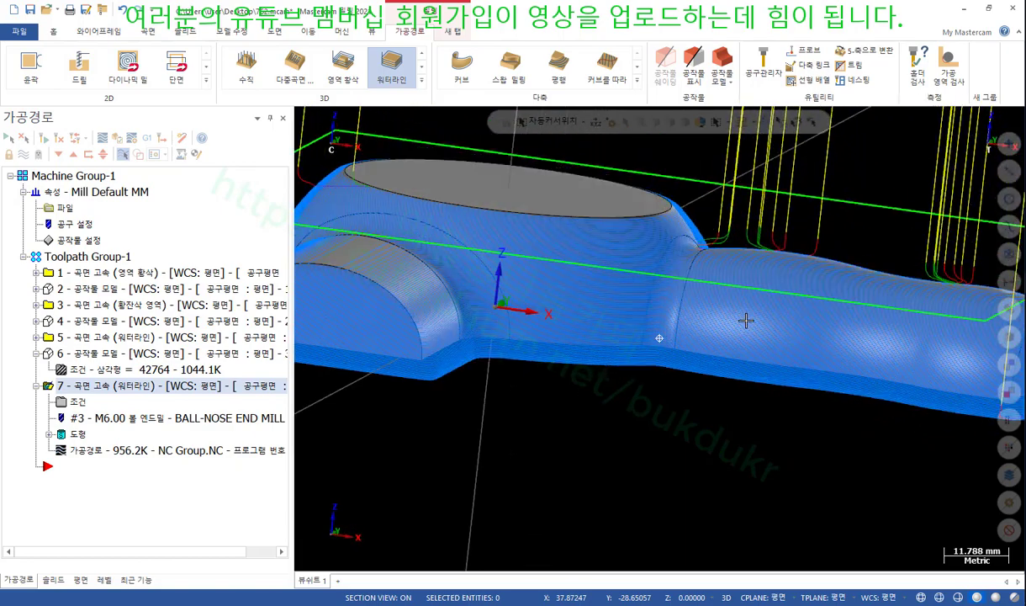
scroll(763, 343, "up", 5)
scroll(809, 367, "down", 6)
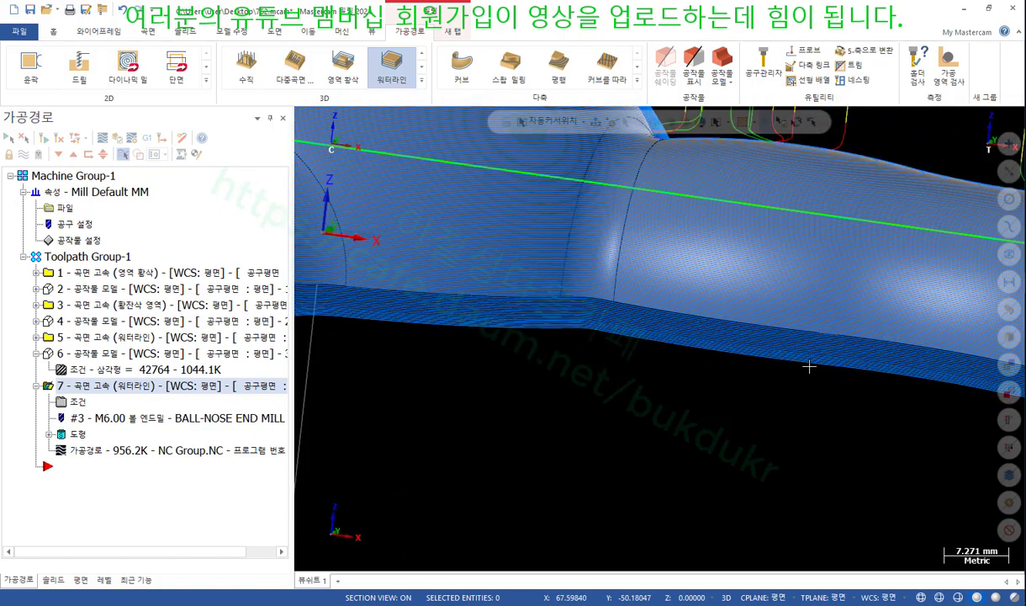
middle_click_drag(808, 364, 396, 332)
Turn off the minimum and maximum Z depth limits in operation 5's Waterline toolpath and regenerate it with its stock model
left_click(85, 338)
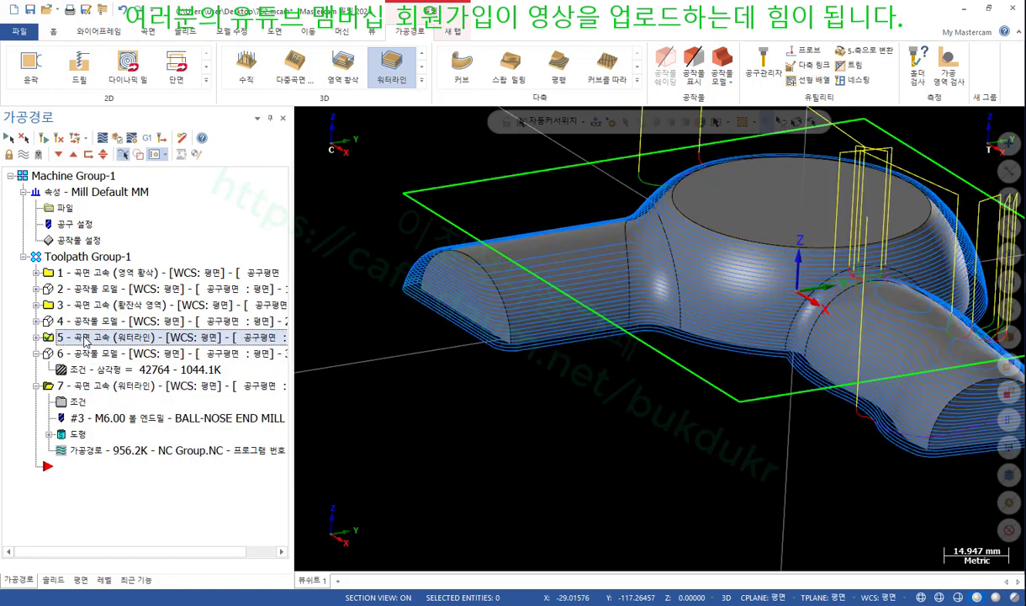
left_click(35, 338)
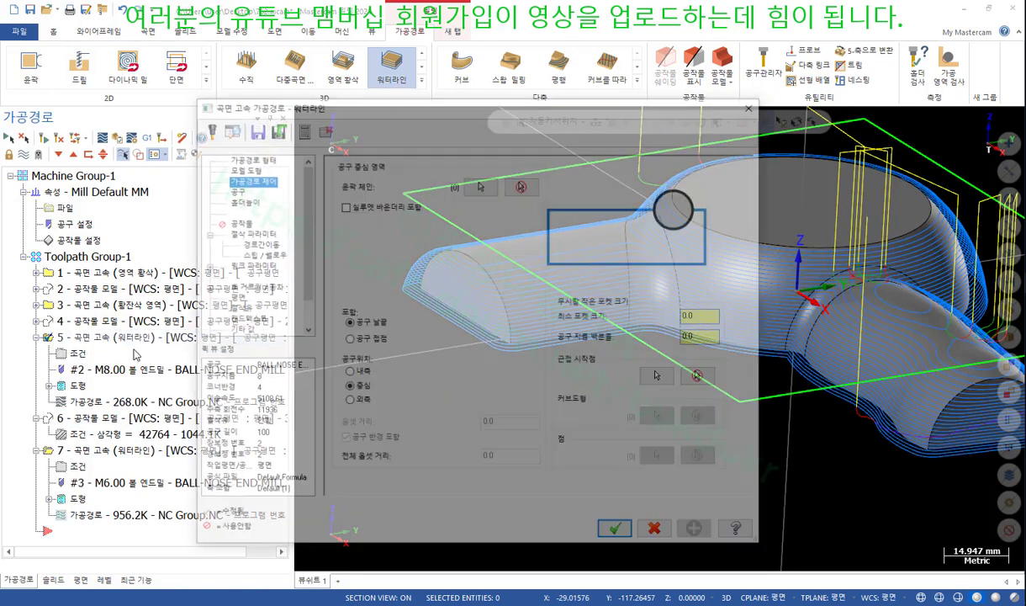
left_click(77, 353)
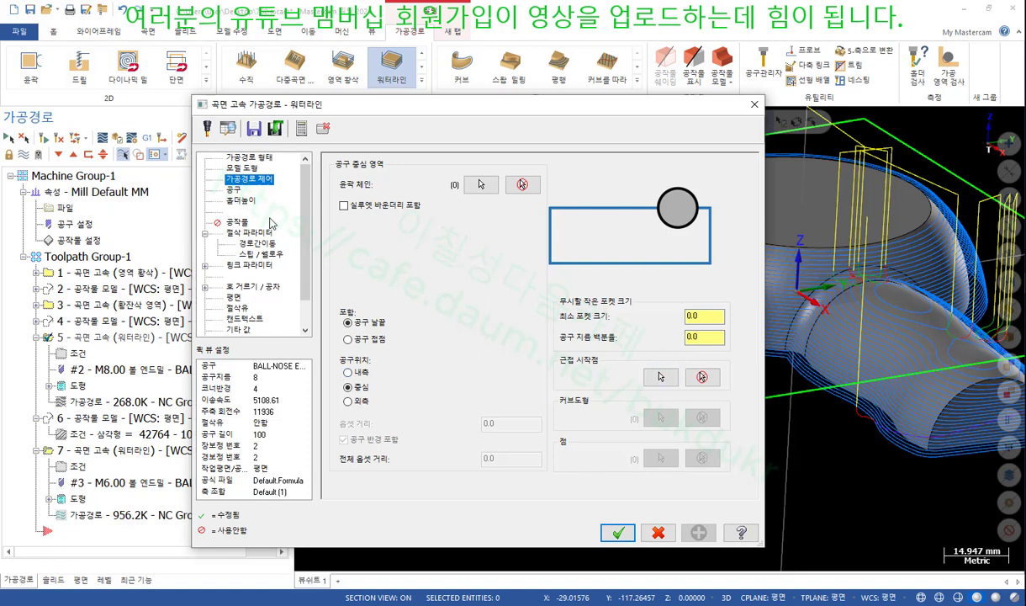
left_click(245, 253)
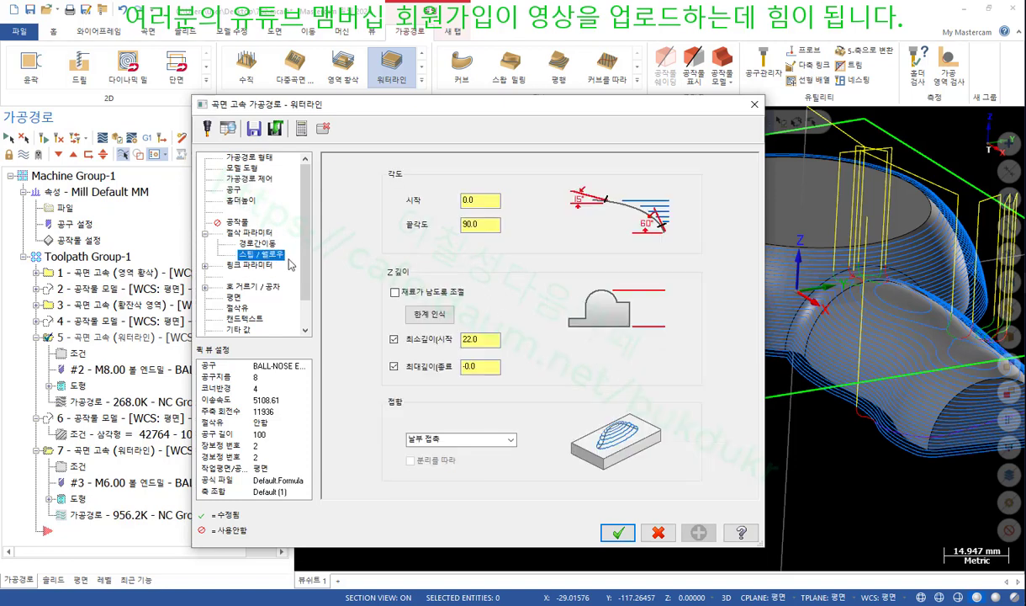
left_click(393, 366)
left_click(394, 339)
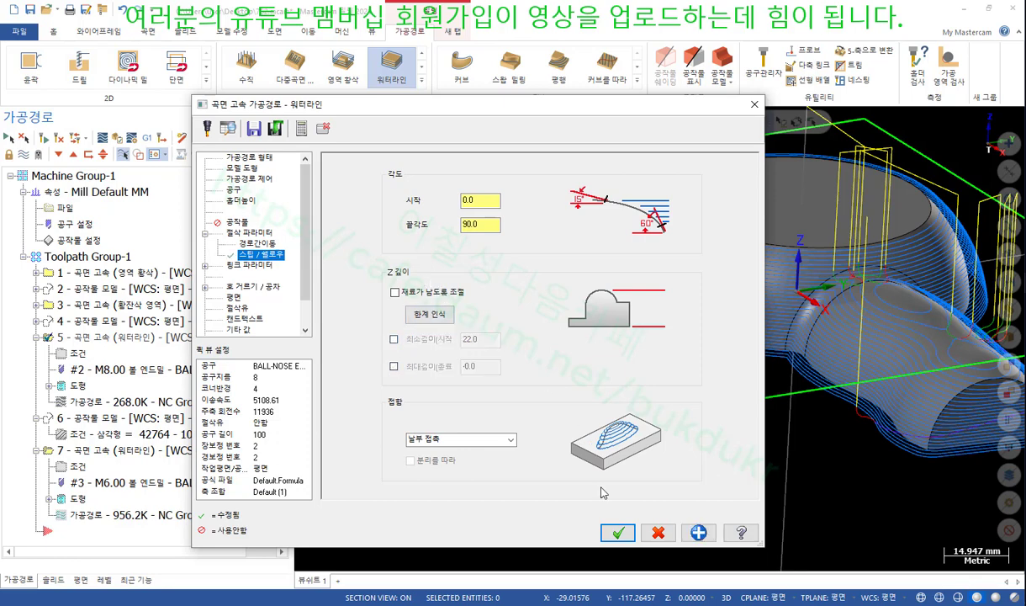
left_click(618, 533)
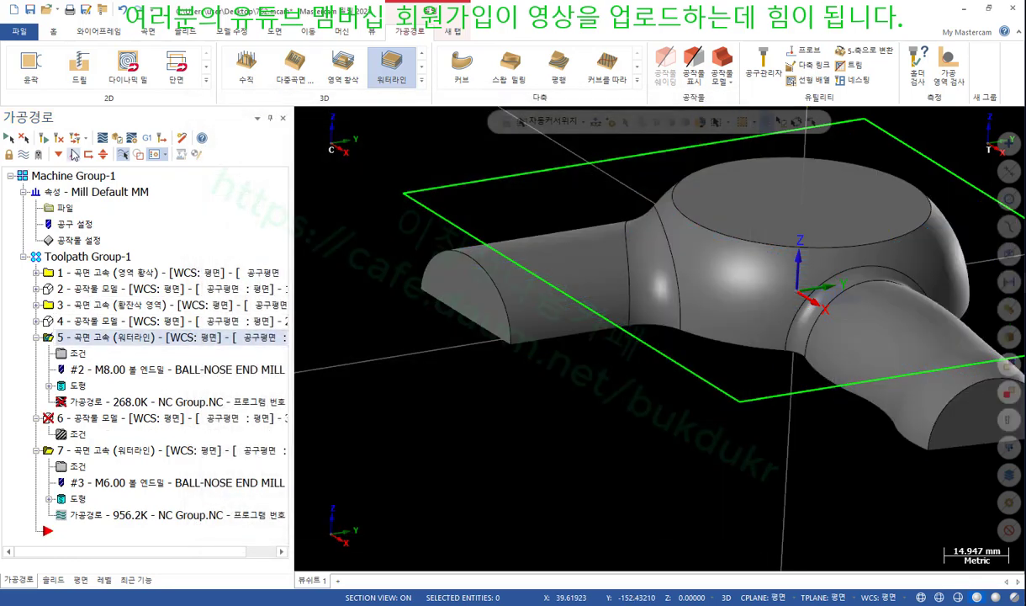
left_click(57, 137)
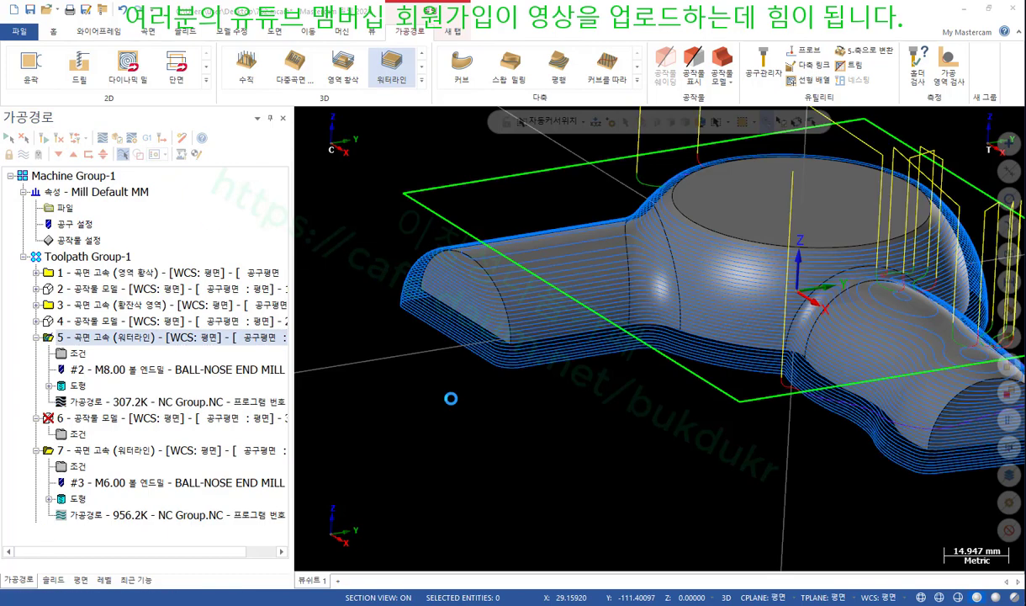
Examine operation 5's Waterline toolpath and stock model around the arm's base, and display operation 7's toolpath
middle_click_drag(451, 399, 443, 430)
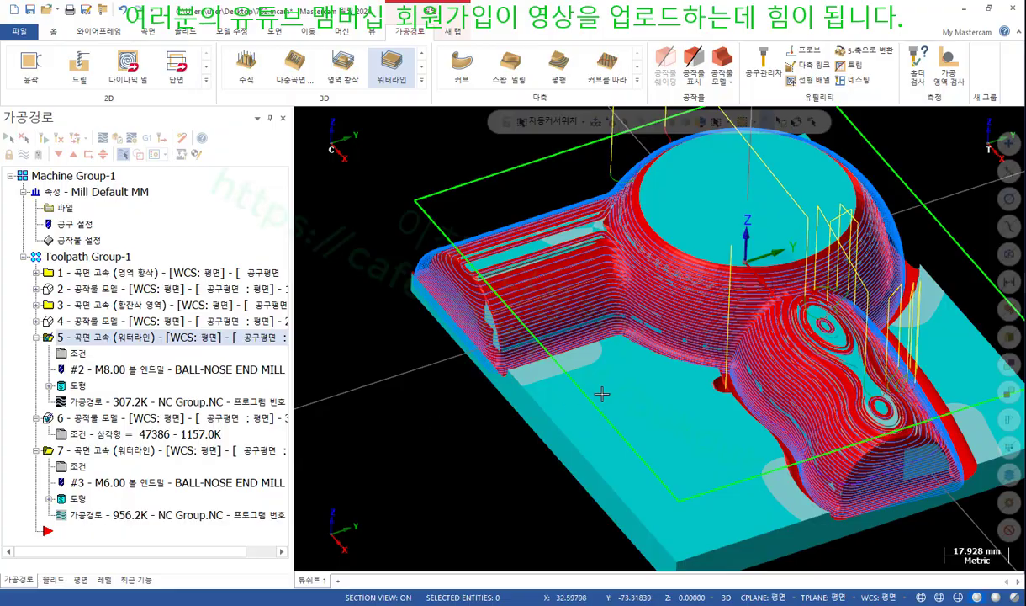
scroll(602, 394, "up", 6)
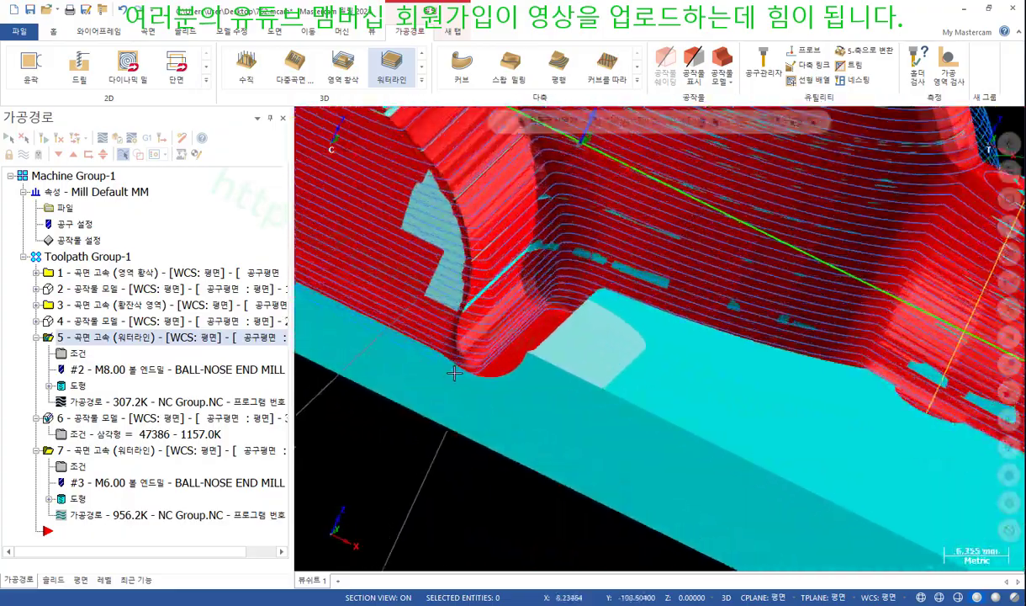
middle_click_drag(453, 372, 363, 274)
scroll(533, 332, "down", 6)
left_click(190, 449)
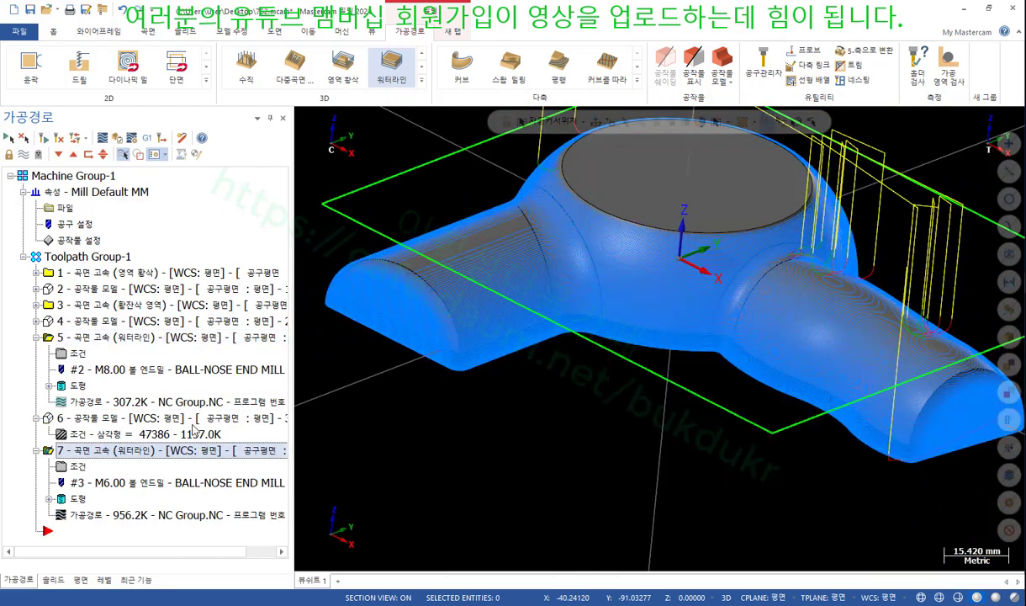
Enable additional cuts in operation 7's cut parameters with a maximum profile stepover of 0.3, and regenerate the Waterline toolpath
middle_click_drag(539, 303, 730, 340)
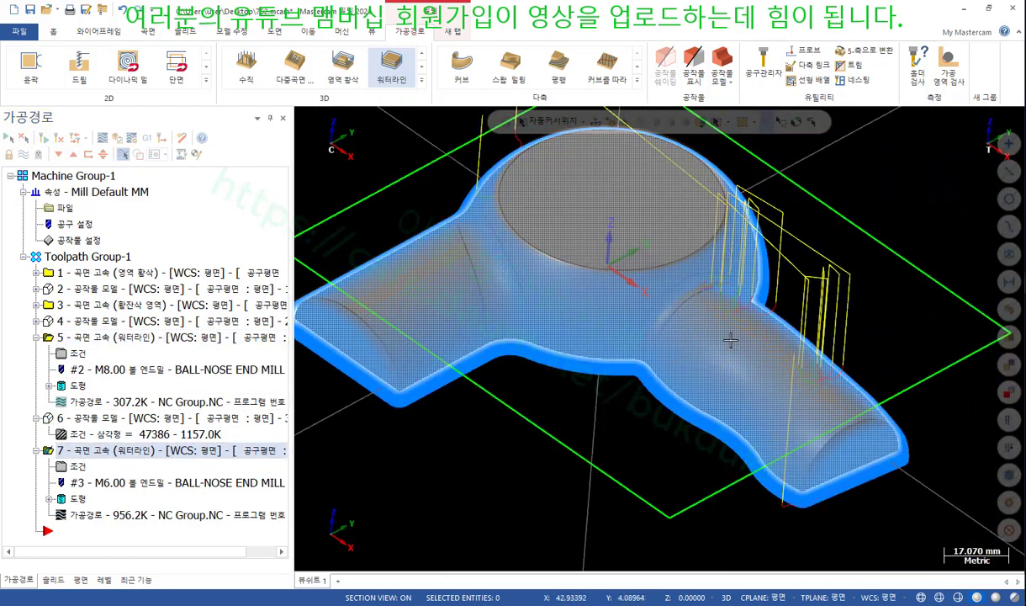
scroll(753, 341, "up", 1)
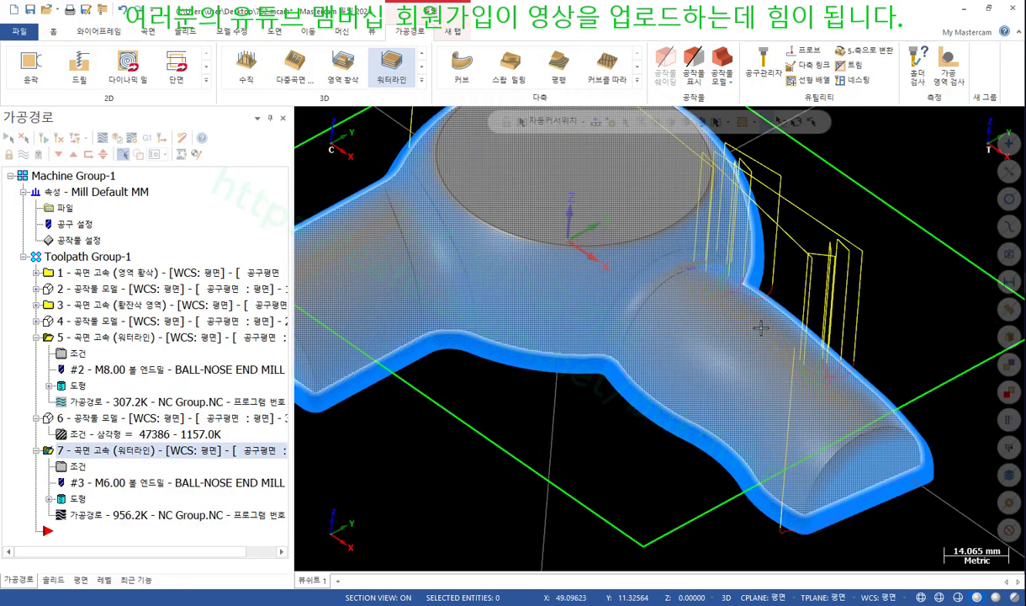
scroll(760, 328, "down", 1)
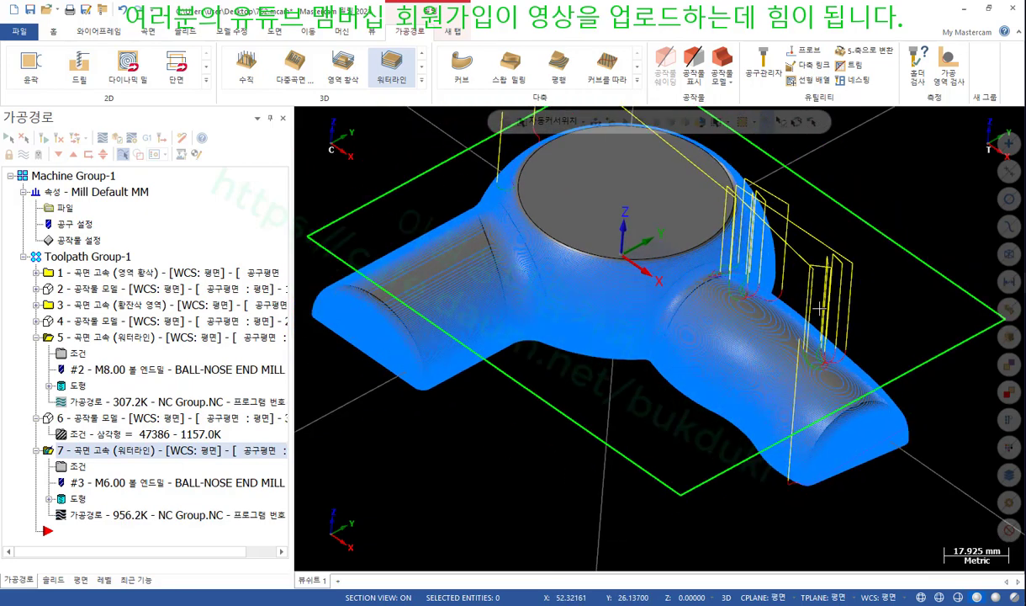
left_click(37, 337)
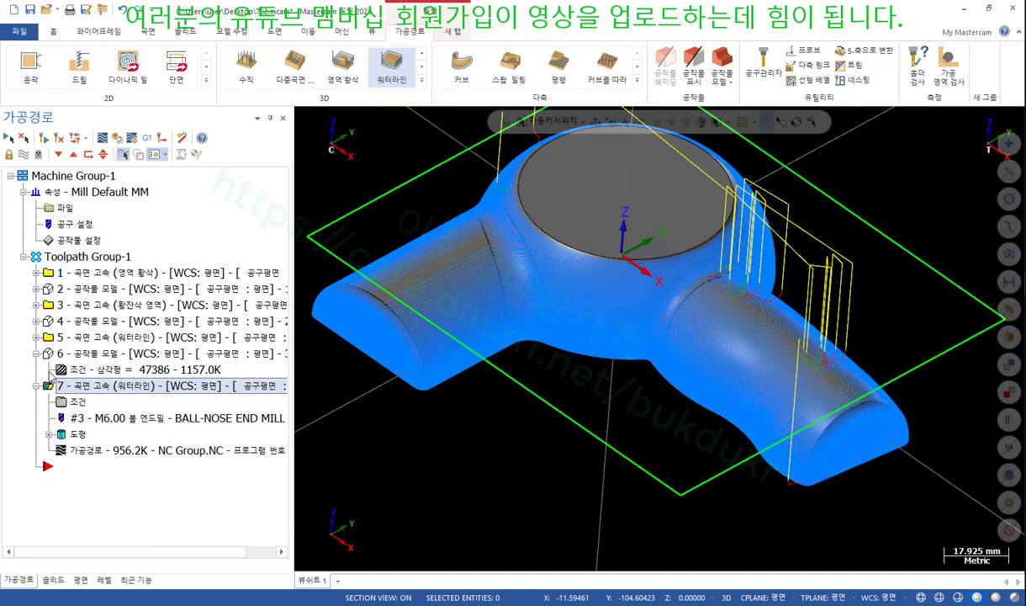
left_click(61, 403)
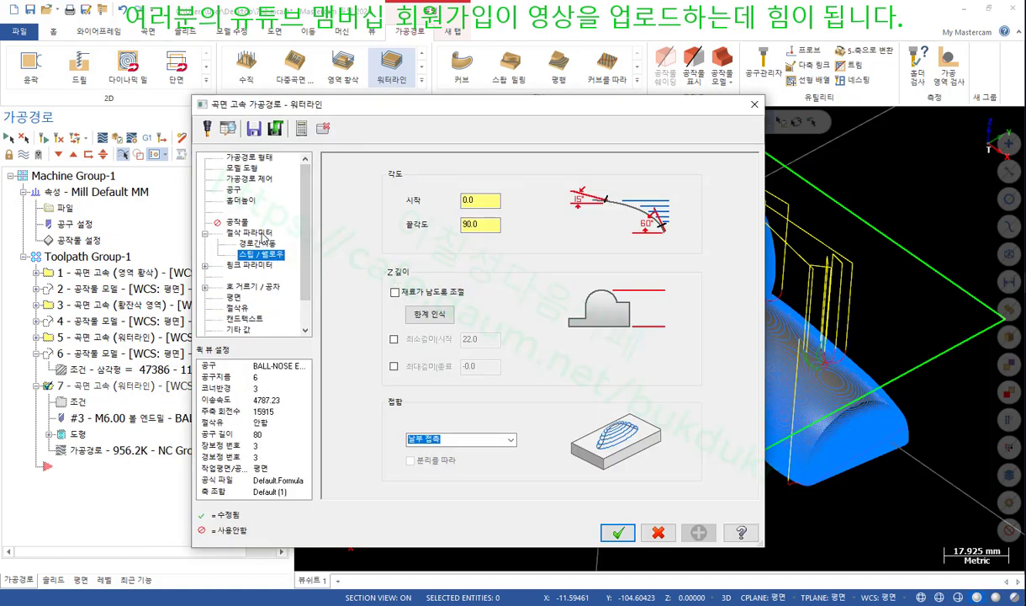
left_click(250, 232)
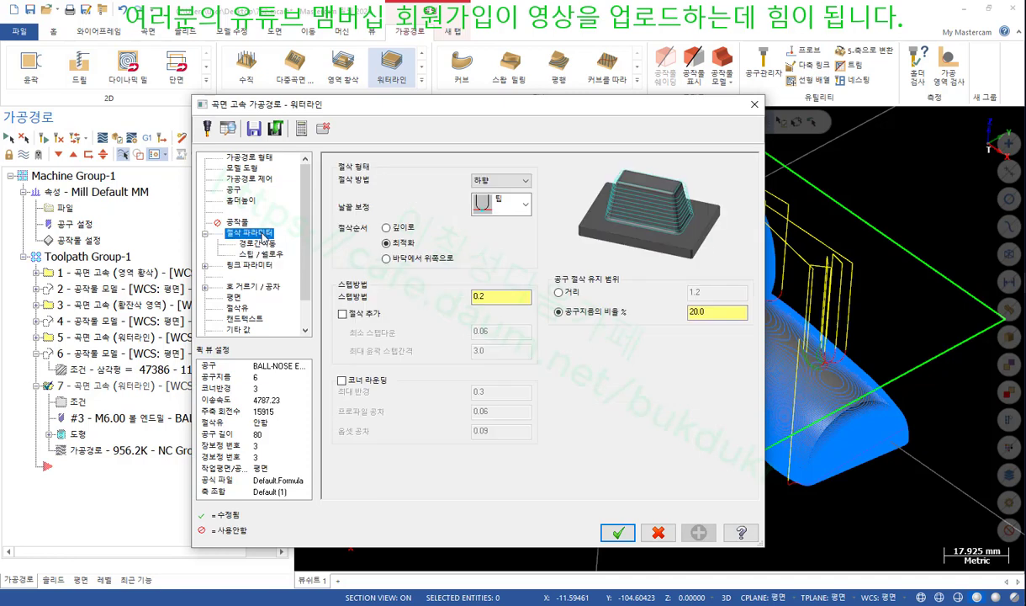
left_click(343, 314)
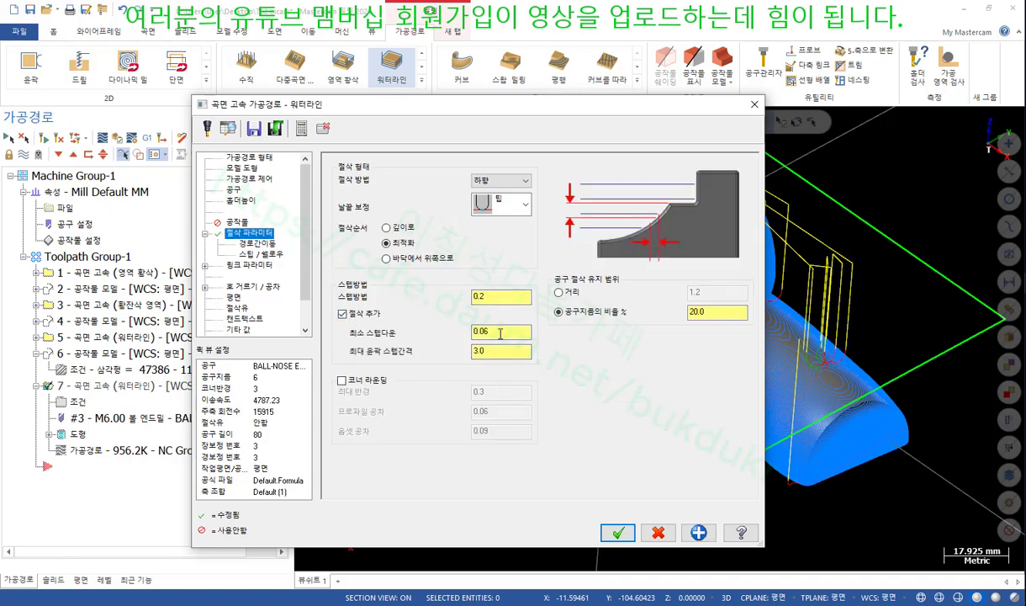
left_click(499, 353)
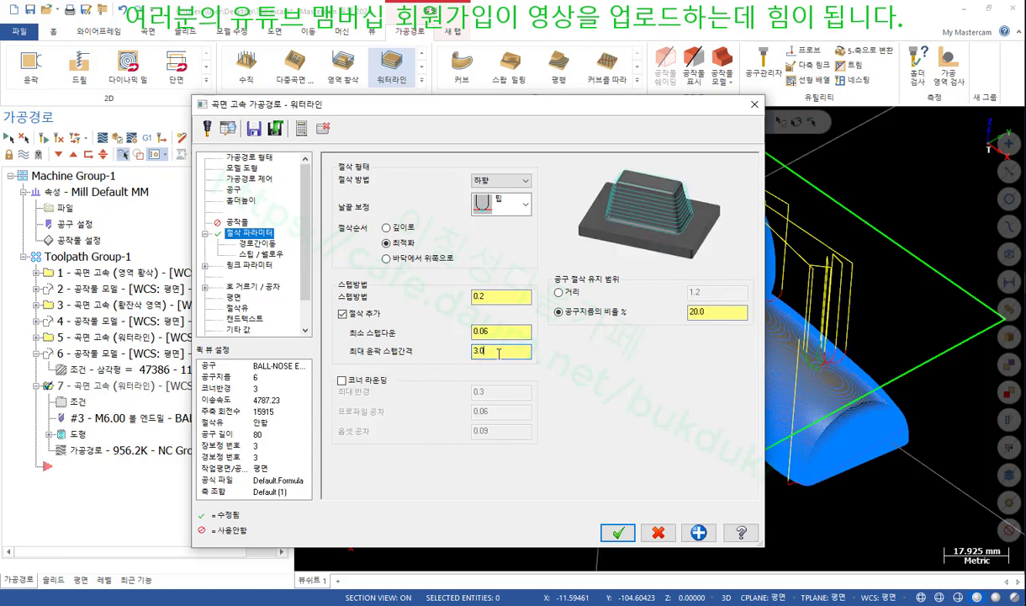
left_click_drag(504, 353, 442, 367)
left_click(509, 331)
left_click(608, 534)
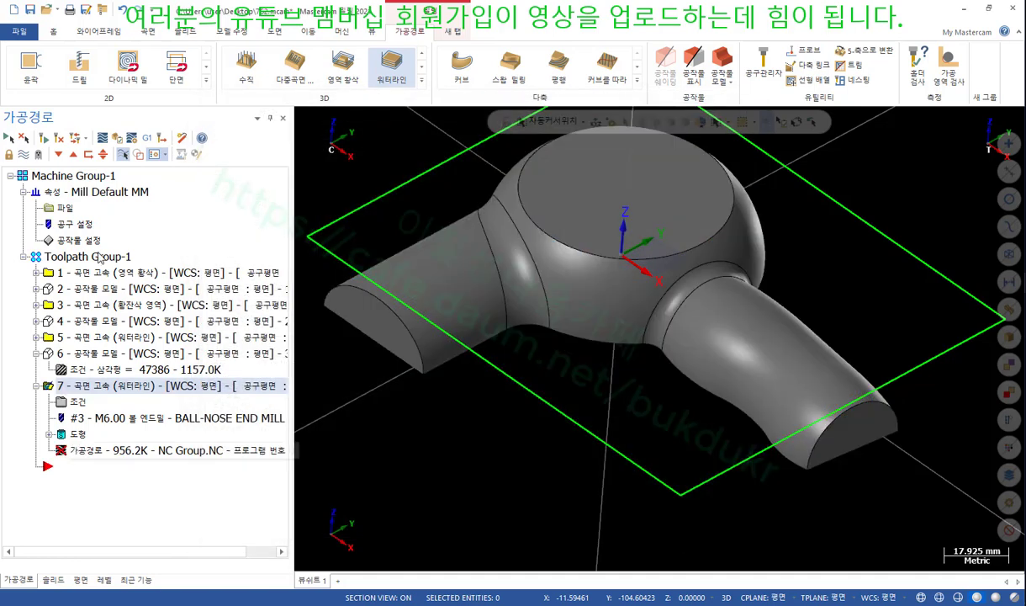
left_click(44, 138)
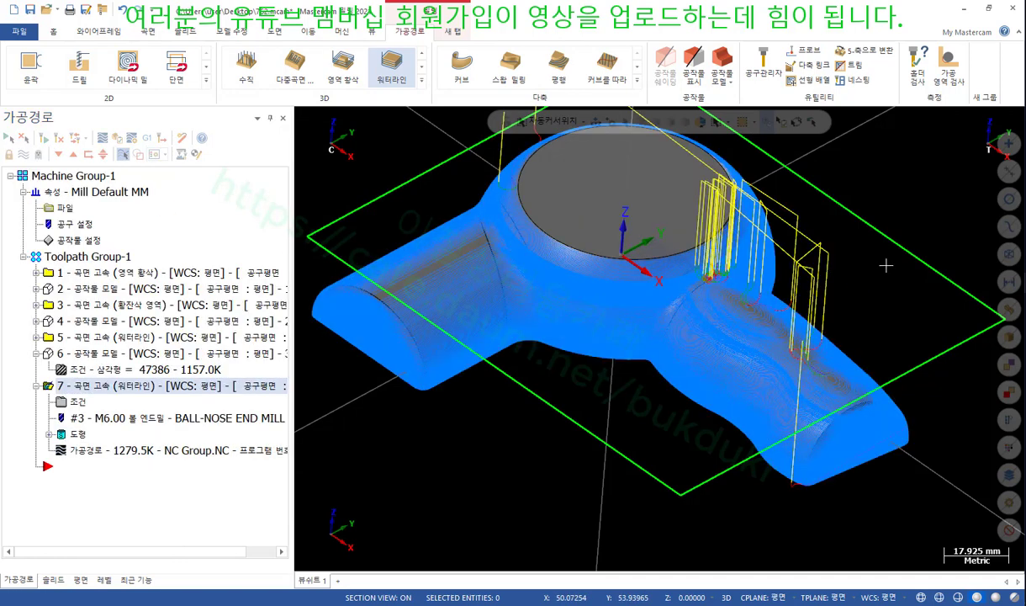
Examine operation 7's added Waterline cuts on the shallow areas of both arms and around the boss
scroll(775, 330, "up", 4)
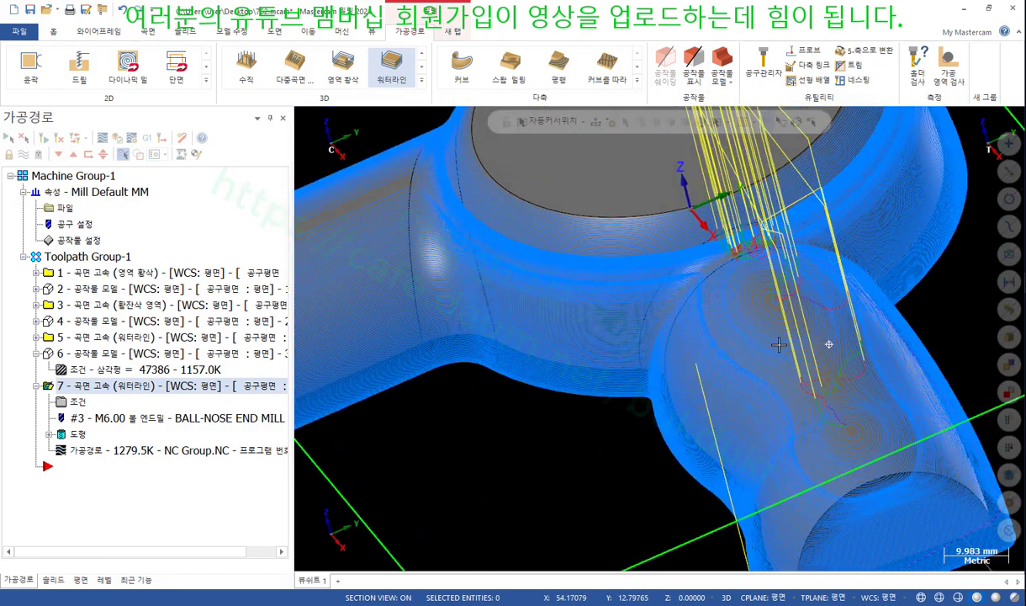
middle_click_drag(775, 330, 361, 283)
scroll(589, 311, "down", 2)
scroll(432, 330, "up", 8)
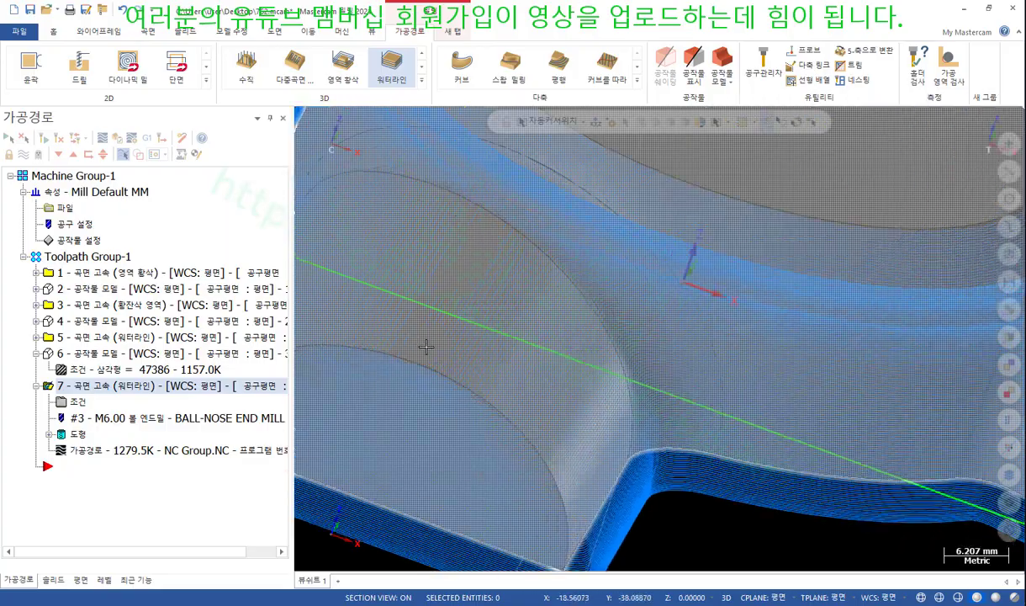
middle_click_drag(432, 331, 841, 406)
scroll(423, 321, "down", 5)
scroll(657, 309, "up", 3)
scroll(772, 319, "down", 4)
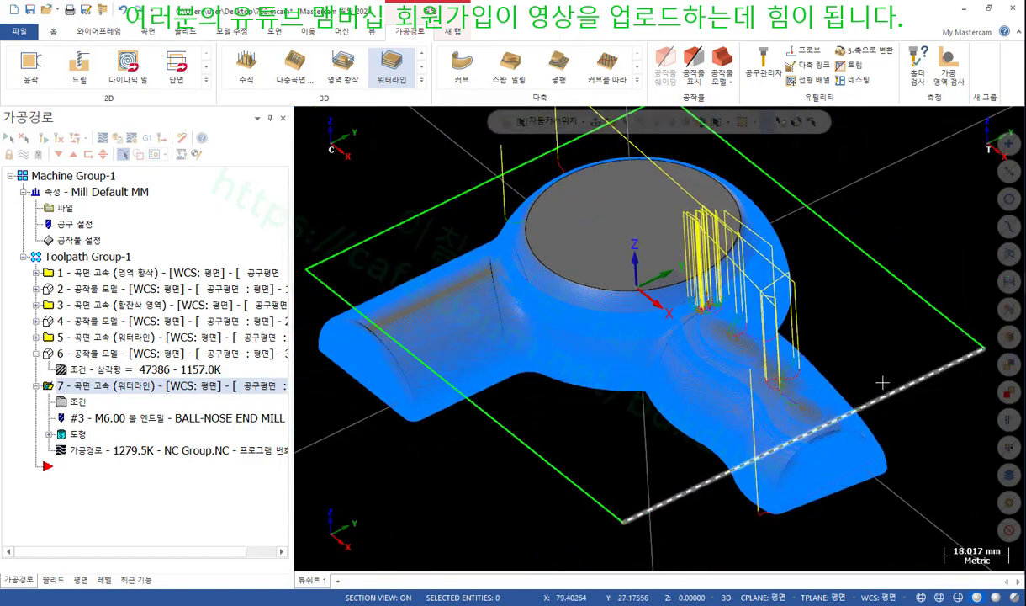
Set operation 7's steep/shallow start angle to 30 degrees and regenerate the Waterline toolpath
left_click(76, 402)
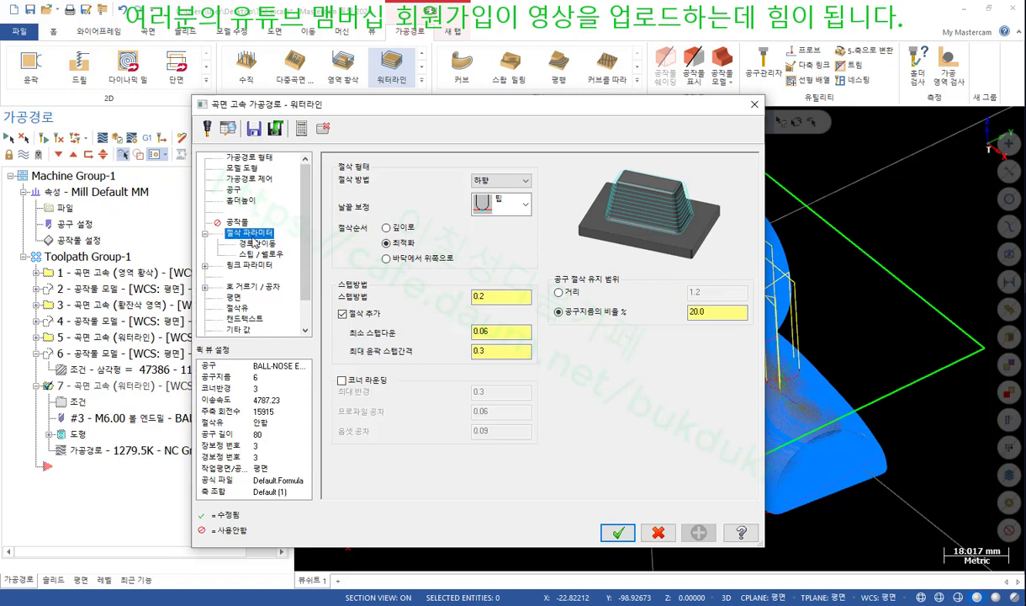
left_click(256, 243)
left_click(257, 254)
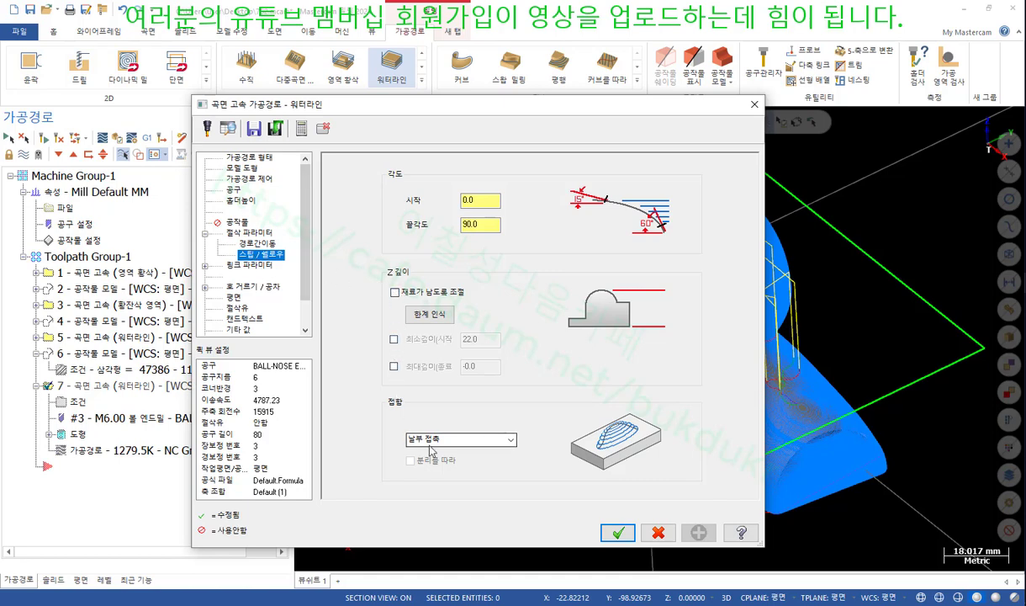
left_click(251, 265)
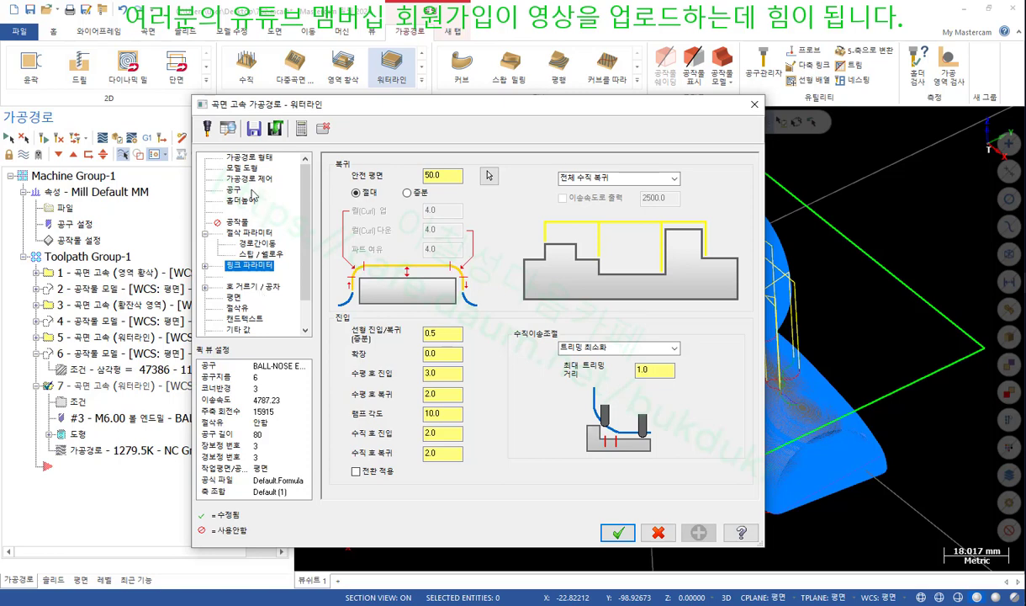
left_click(251, 179)
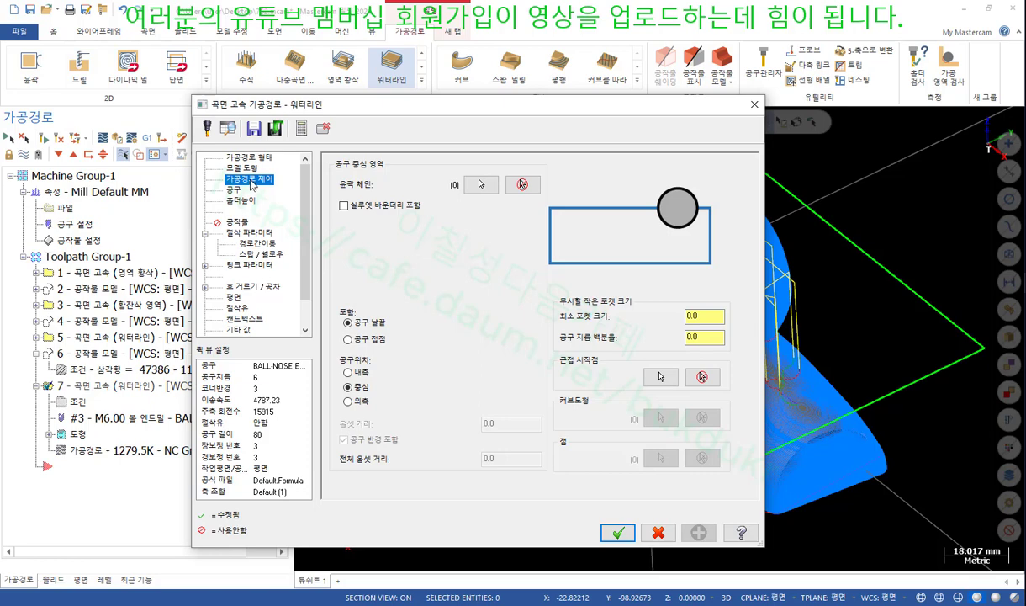
left_click(263, 254)
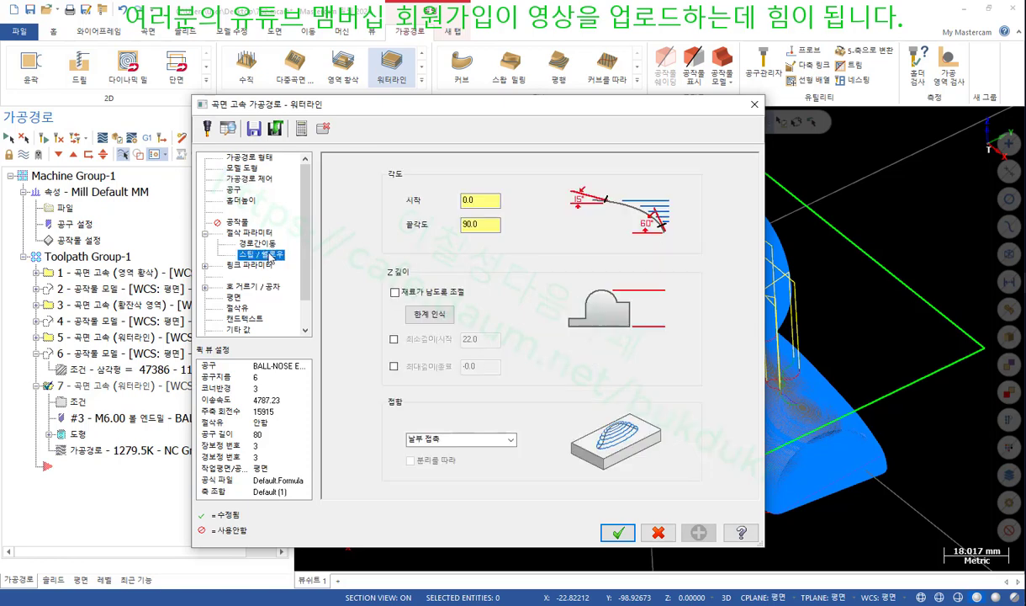
left_click_drag(484, 202, 420, 205)
left_click(493, 220)
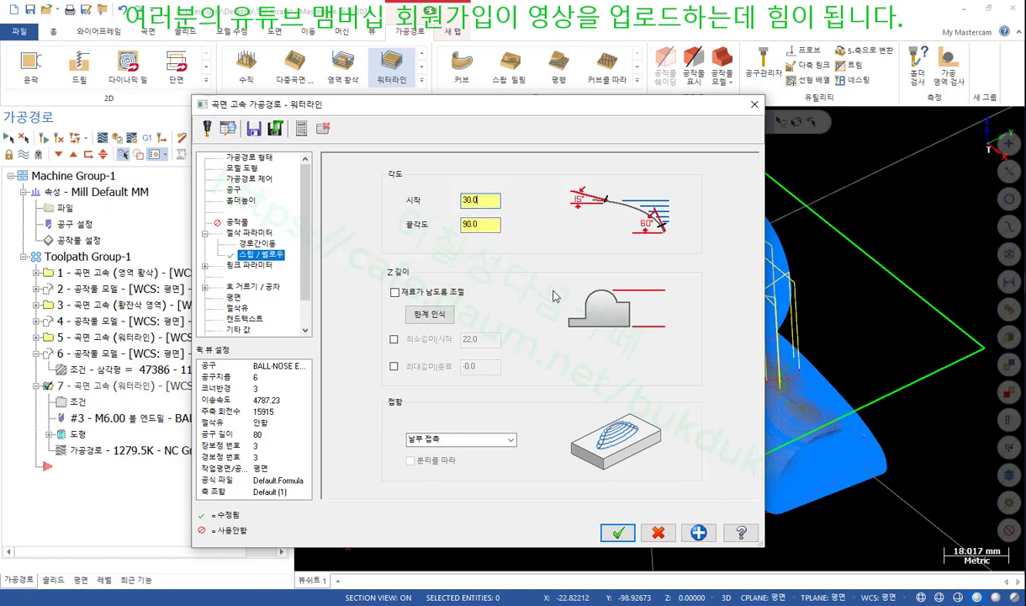
left_click(615, 530)
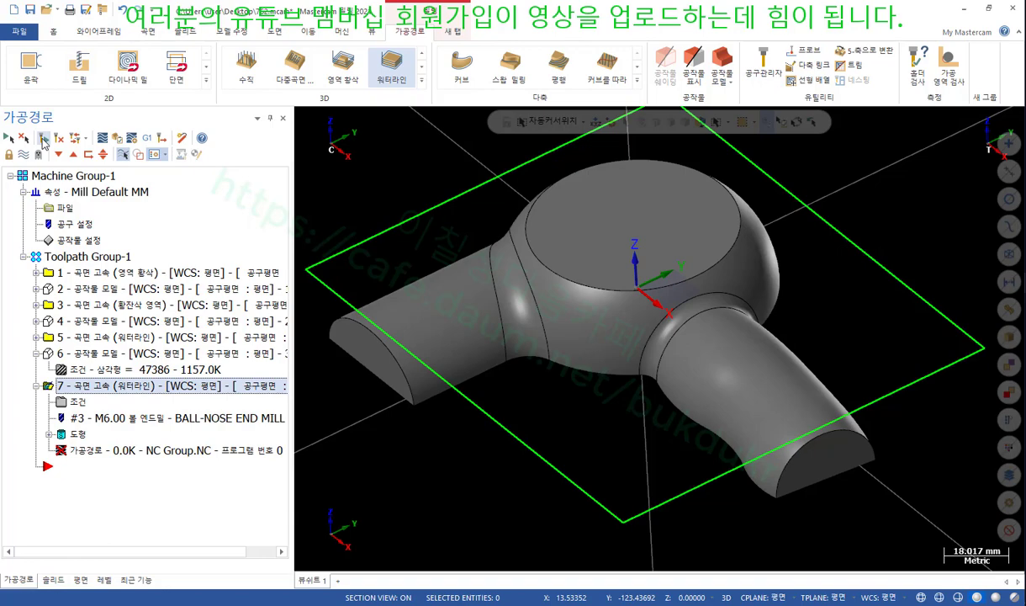
left_click(44, 140)
Inspect the passes around the arms and boss, turn off additional cuts in operation 7, and regenerate the toolpath
middle_click_drag(623, 361, 642, 313)
scroll(641, 313, "up", 8)
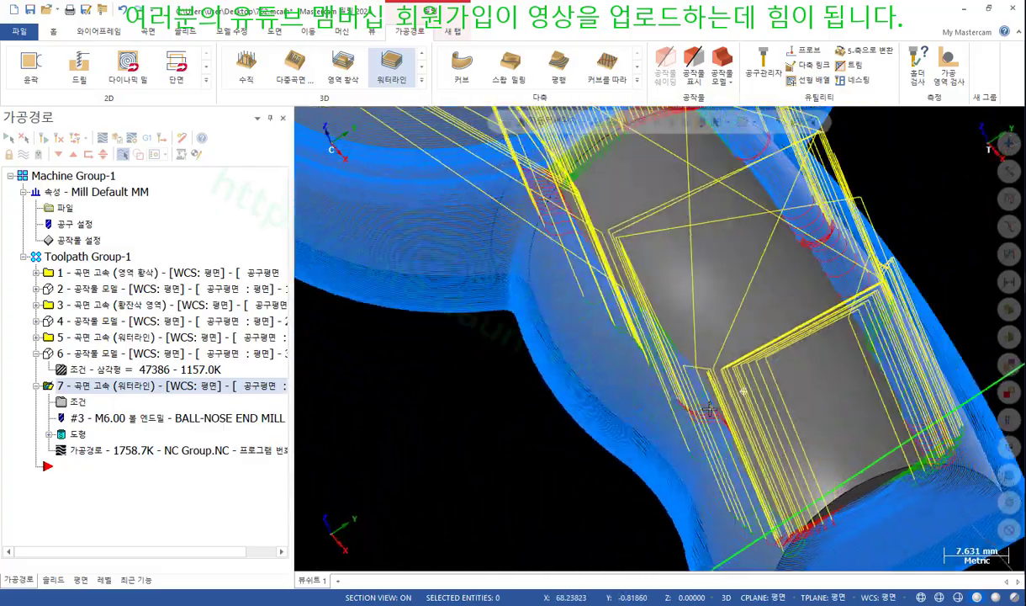
middle_click_drag(709, 410, 580, 302)
scroll(582, 301, "up", 10)
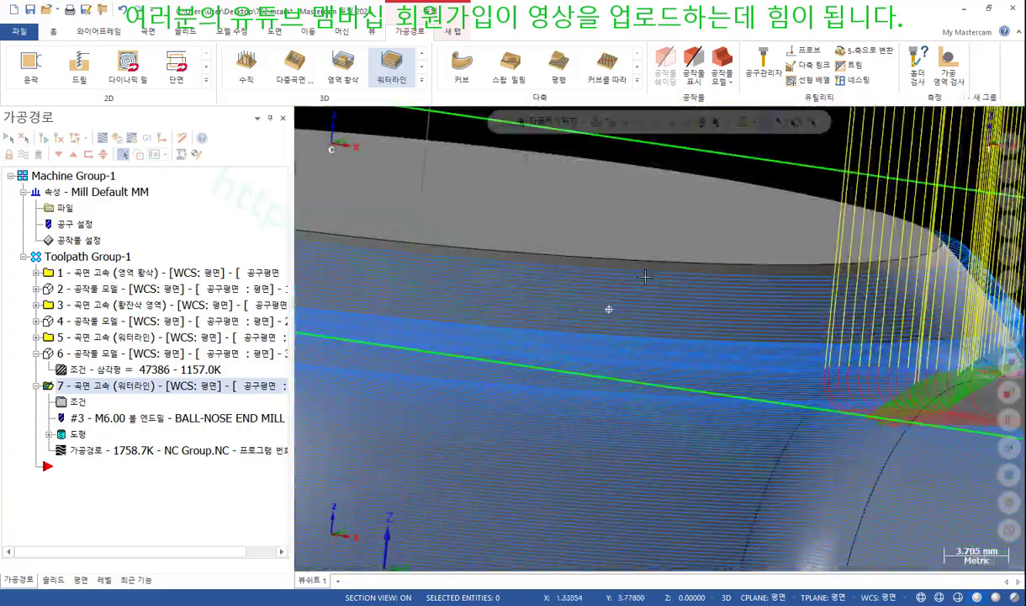
middle_click_drag(645, 277, 661, 289)
scroll(661, 289, "down", 6)
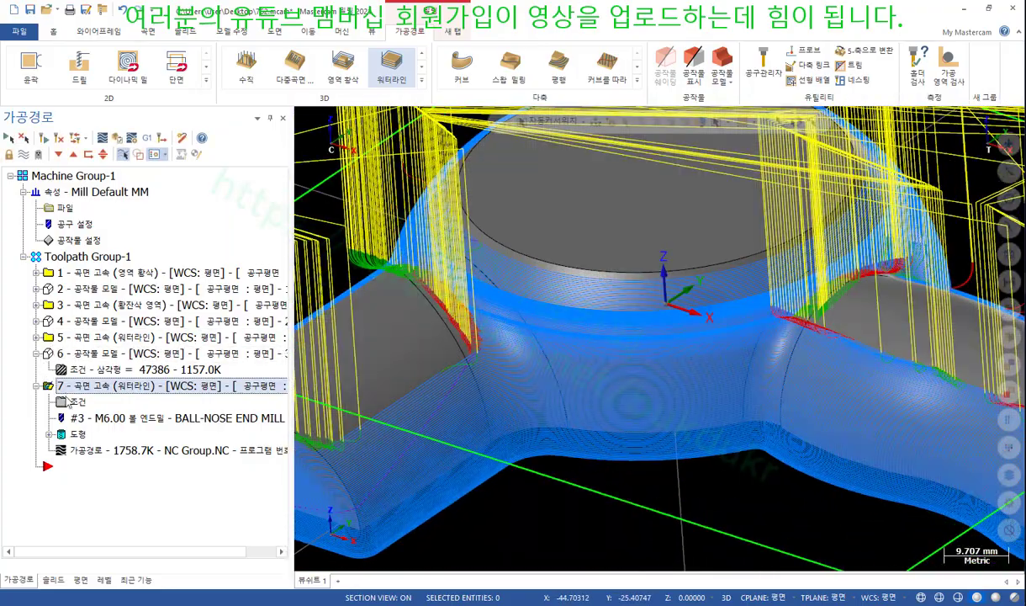
left_click(77, 401)
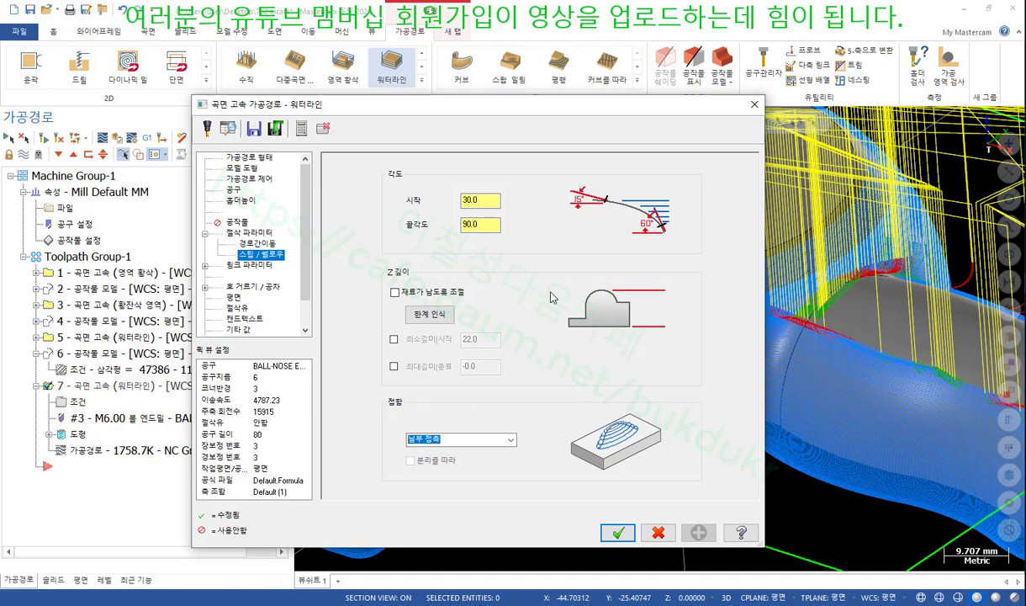
left_click(264, 243)
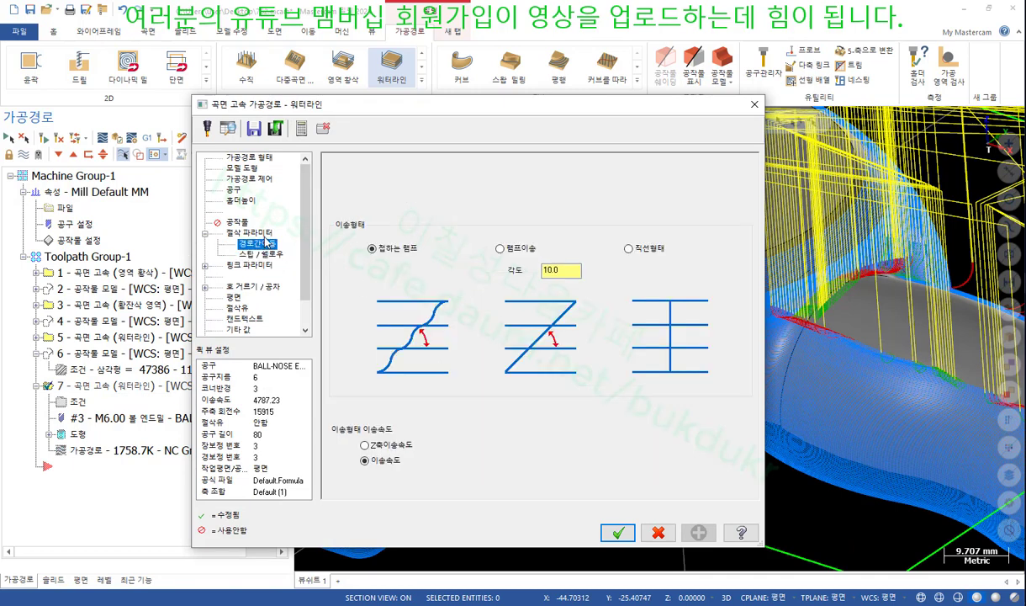
key("Up")
left_click(344, 315)
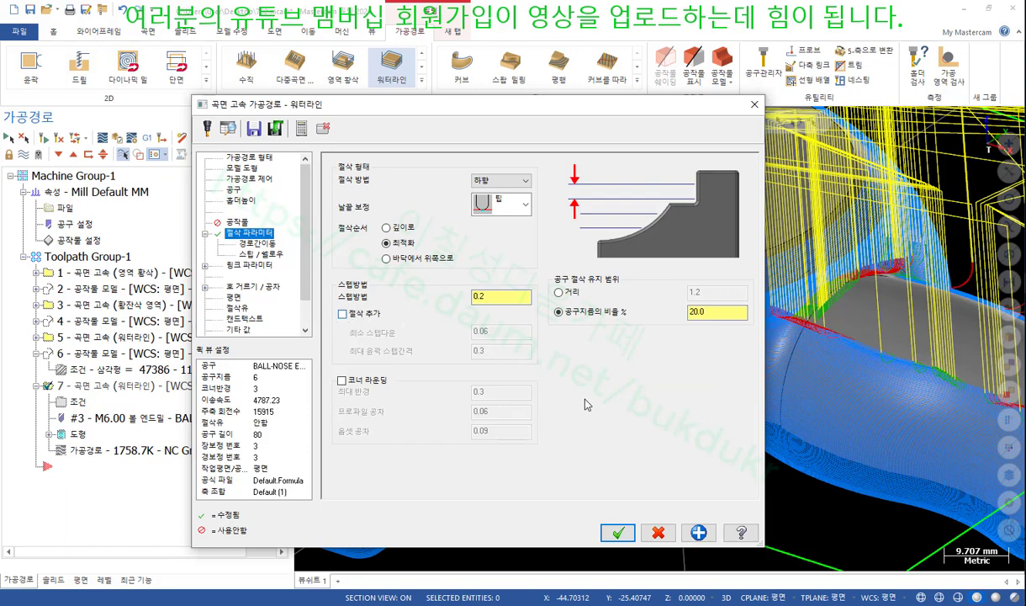
left_click(618, 533)
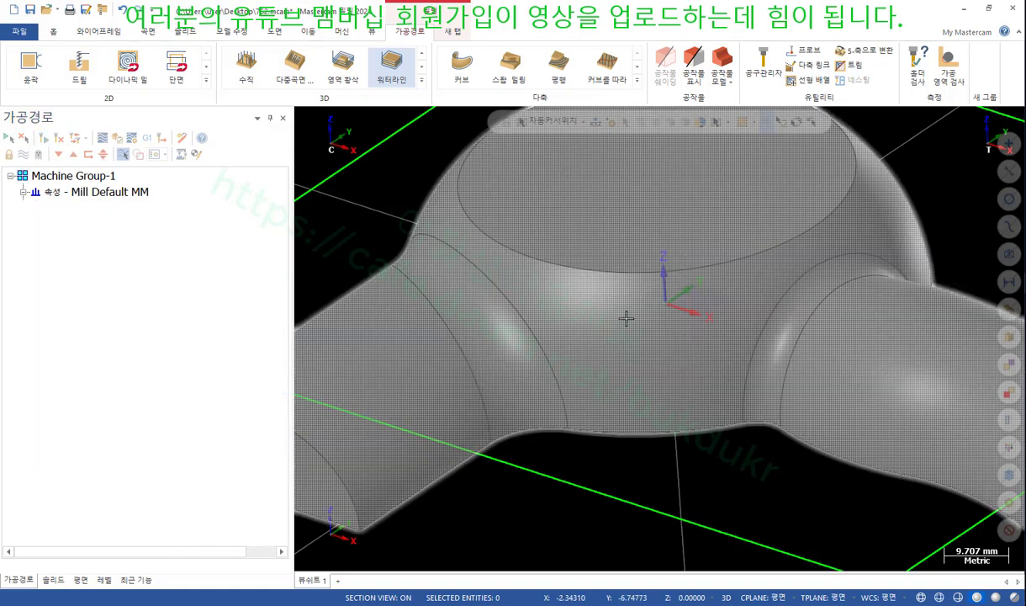
Change operation 7's cutting method to zigzag (왕복), regenerate the Waterline toolpath, and check its passes and retracts
scroll(588, 327, "down", 4)
middle_click_drag(631, 323, 646, 327)
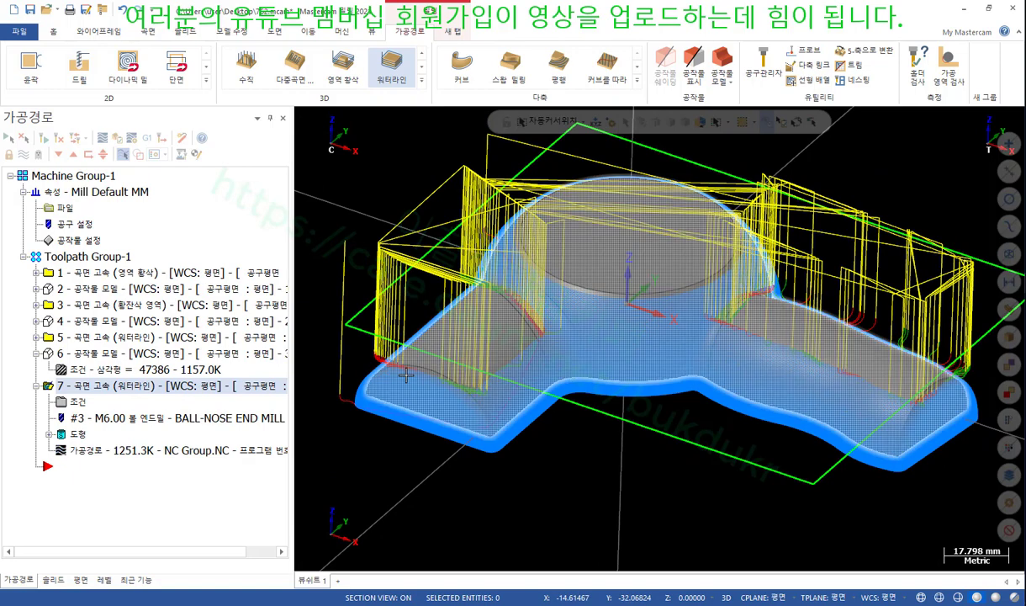
left_click(86, 403)
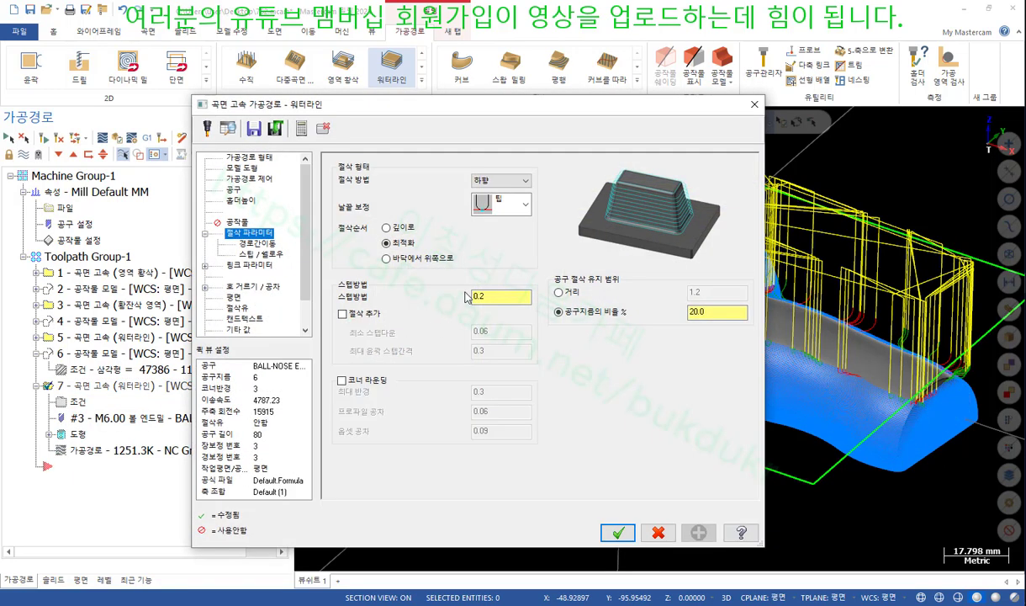
left_click(515, 184)
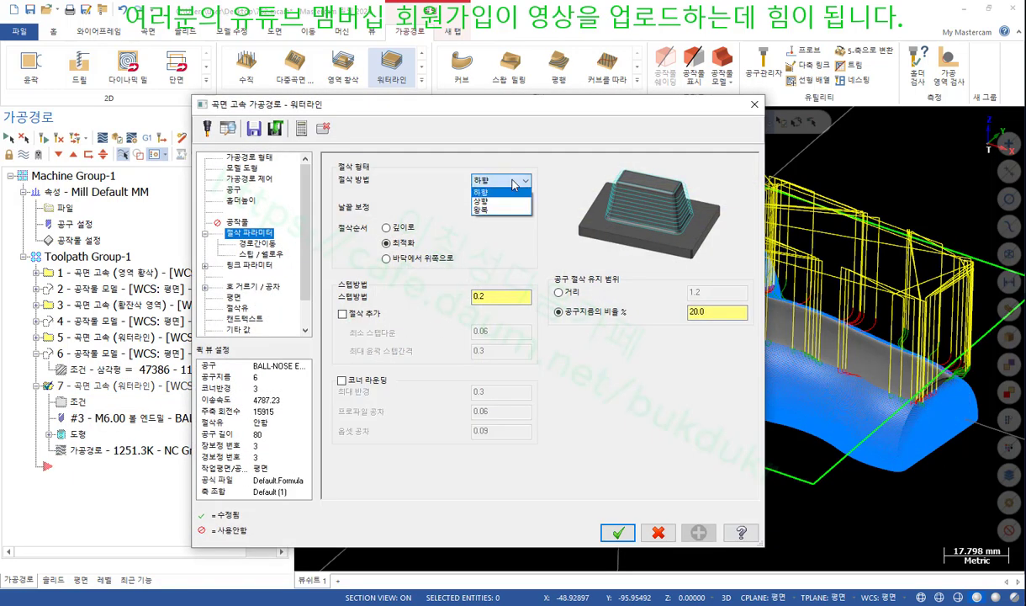
left_click(481, 210)
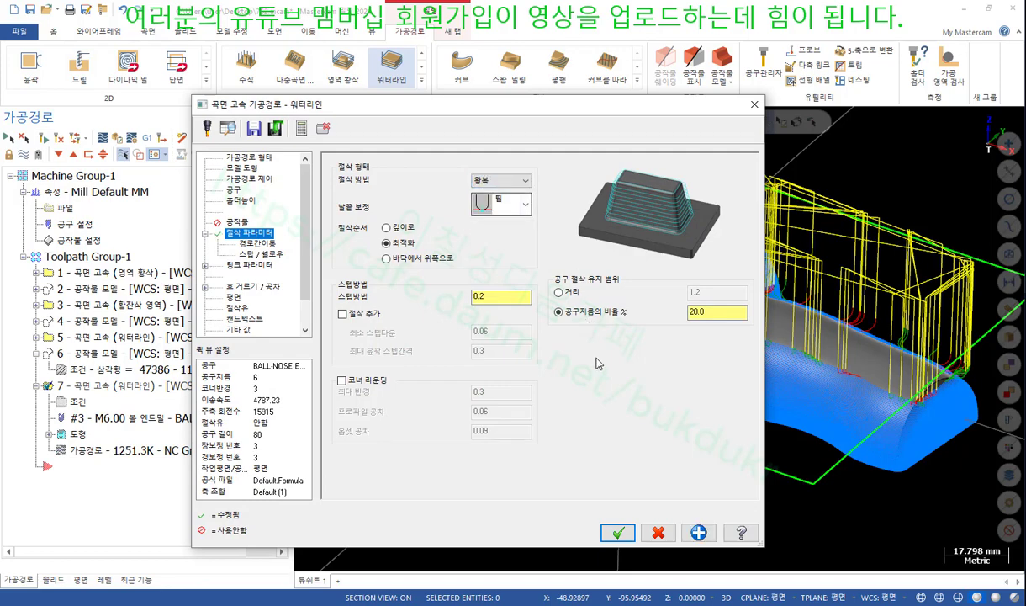
left_click(618, 532)
key("alt+t")
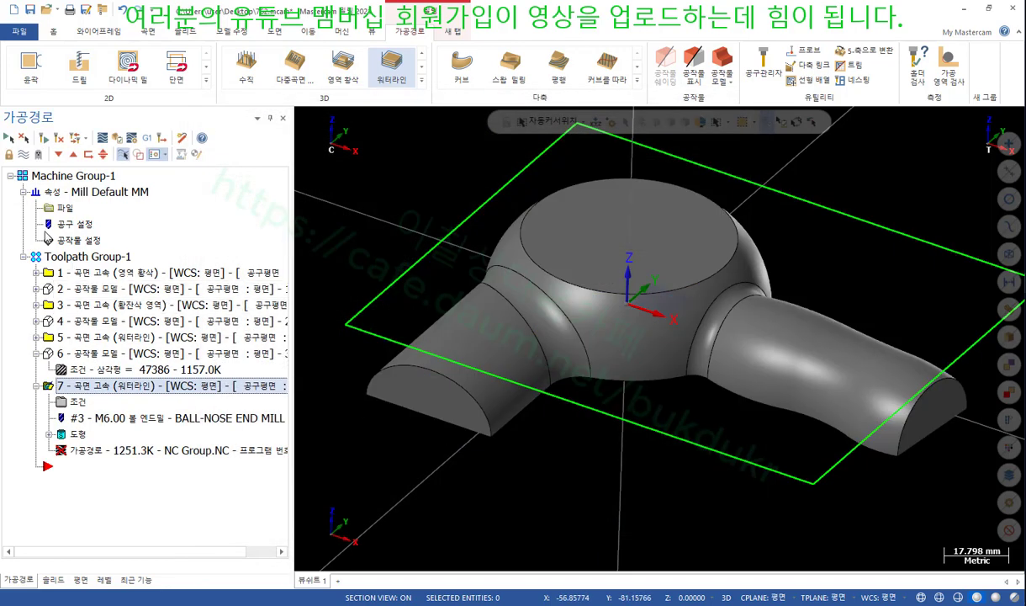
left_click(45, 140)
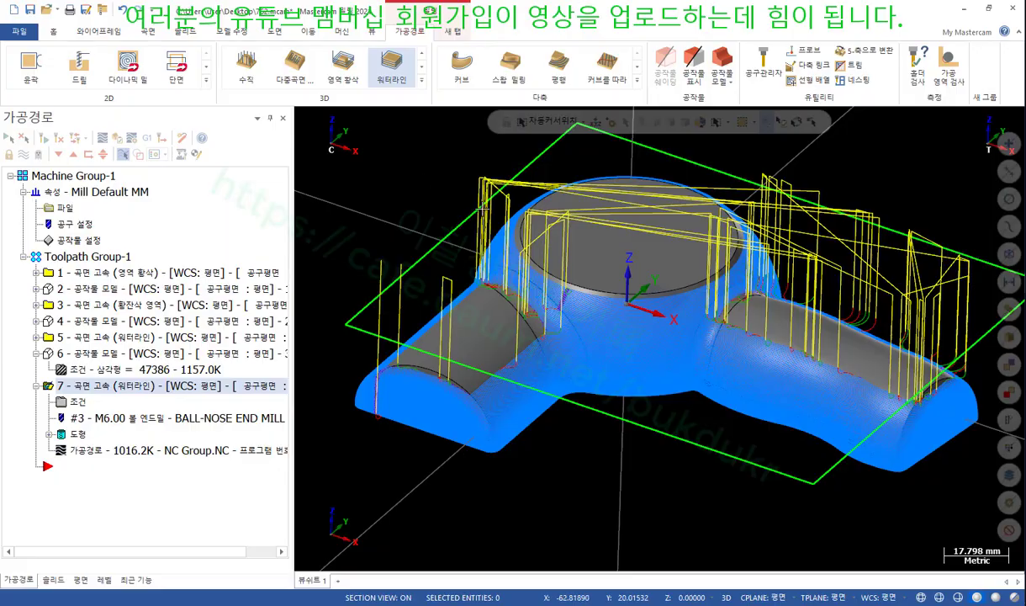
scroll(690, 314, "up", 5)
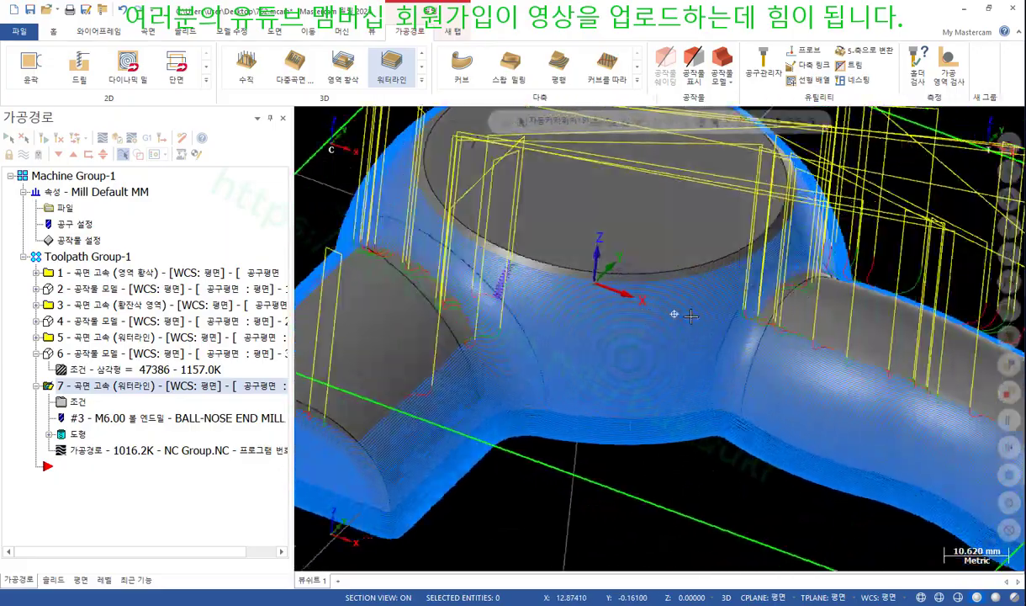
middle_click_drag(690, 316, 618, 343)
scroll(644, 312, "down", 3)
scroll(619, 343, "down", 2)
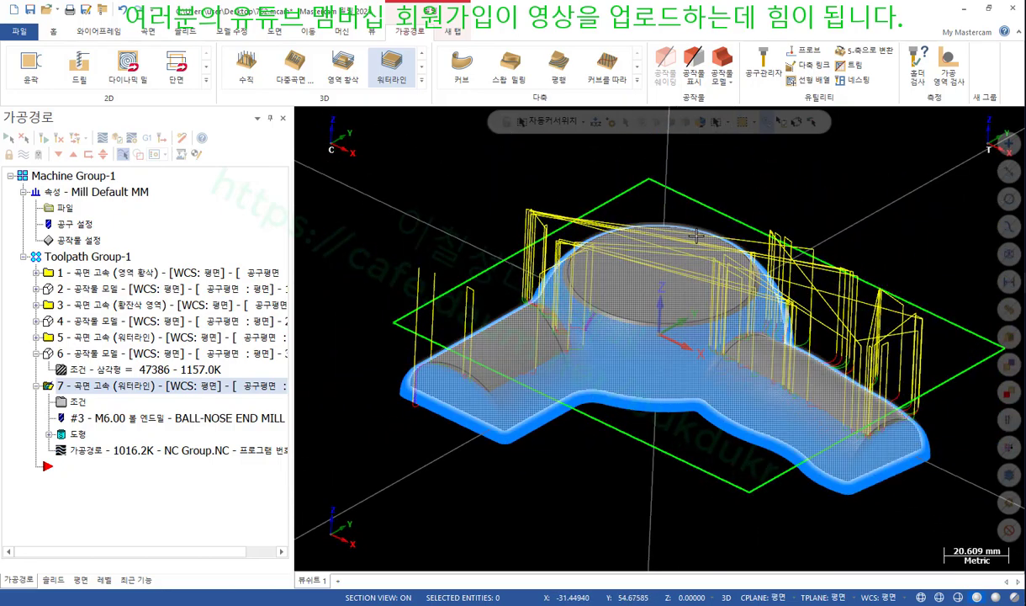
Add a Raster (라스터) finishing toolpath with 0 wall and floor stock, using the whole solid as its machining geometry
scroll(643, 273, "up", 2)
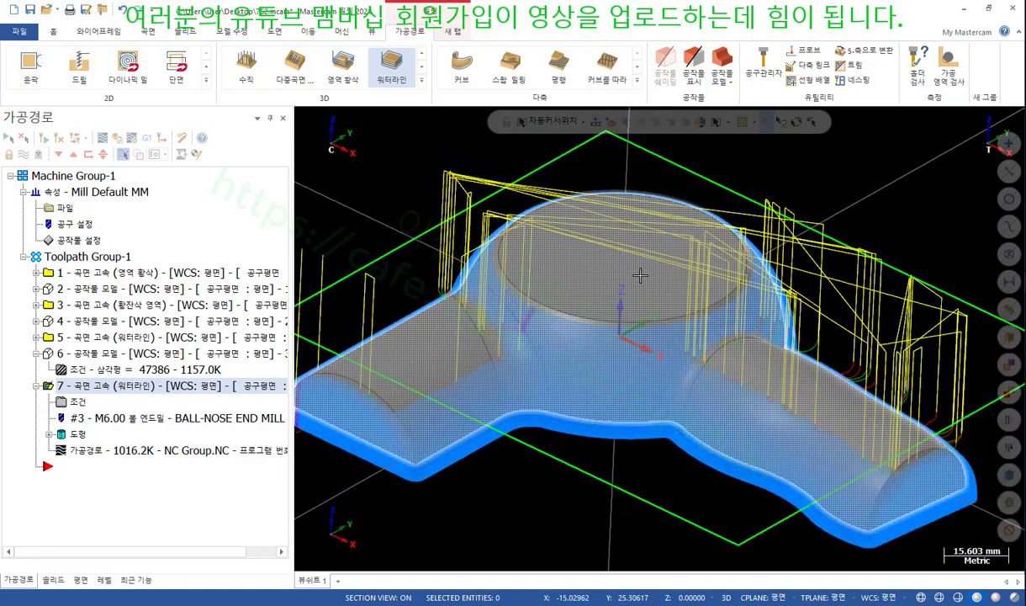
scroll(641, 275, "down", 2)
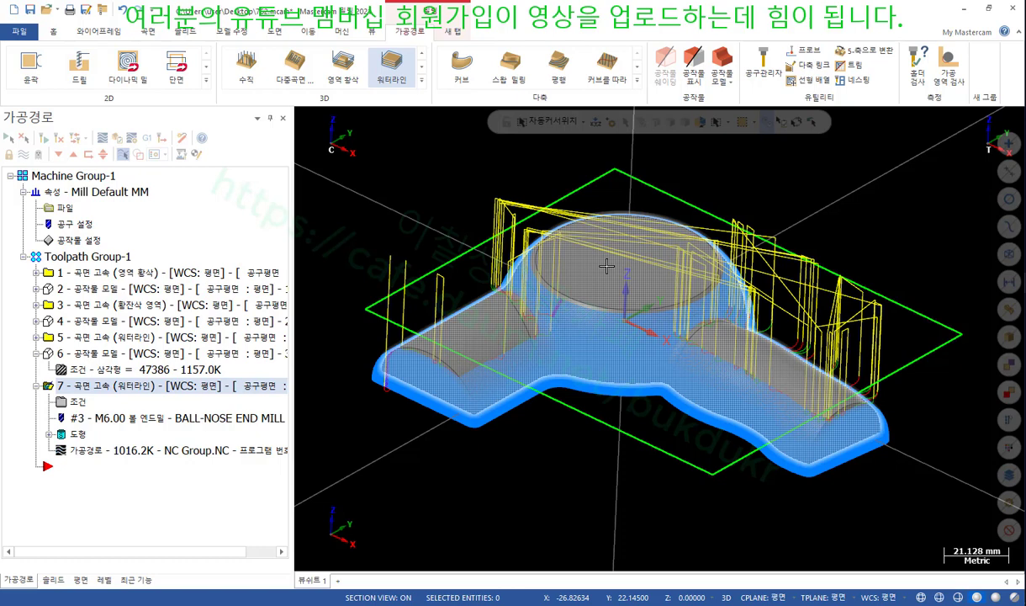
left_click(36, 386)
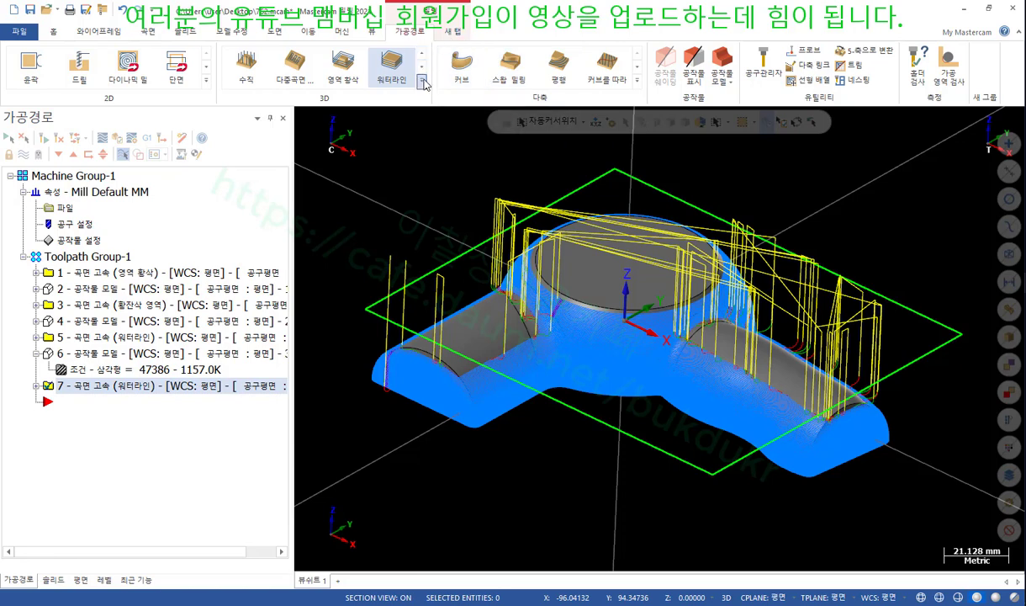
left_click(421, 79)
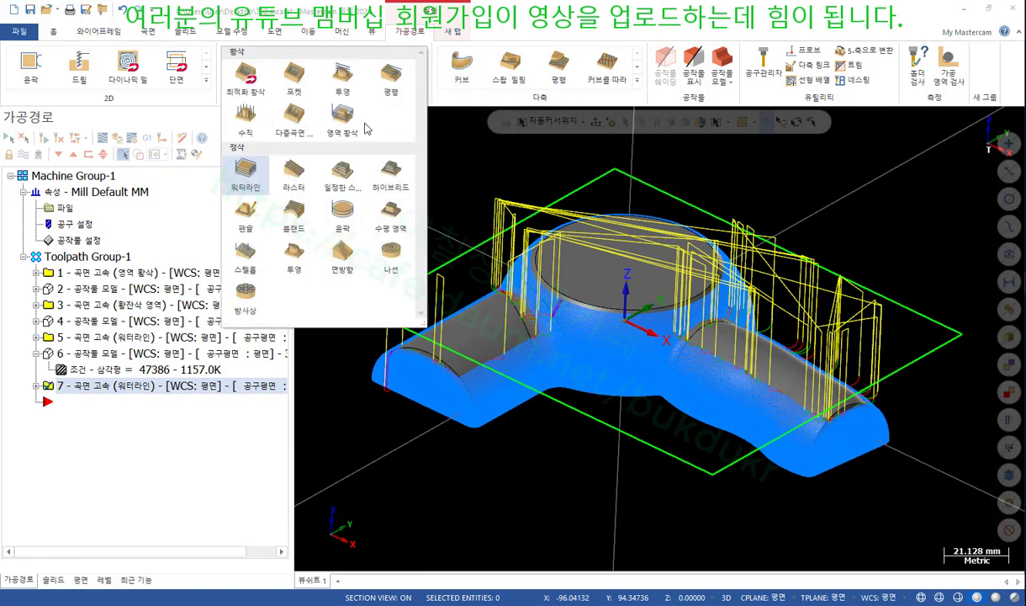
left_click(294, 175)
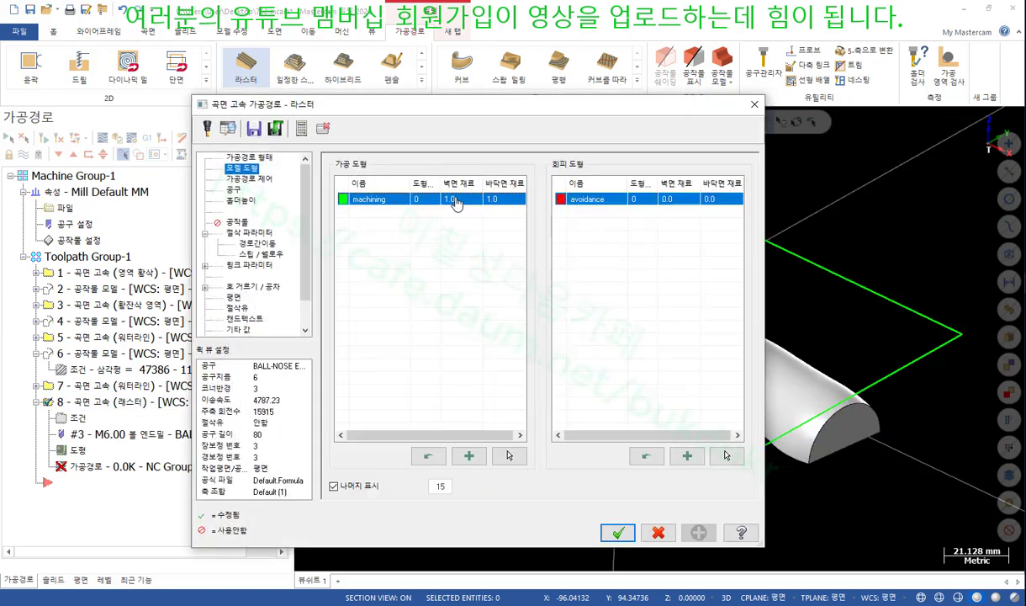
left_click(455, 199)
type("0")
key("Return")
left_click(505, 202)
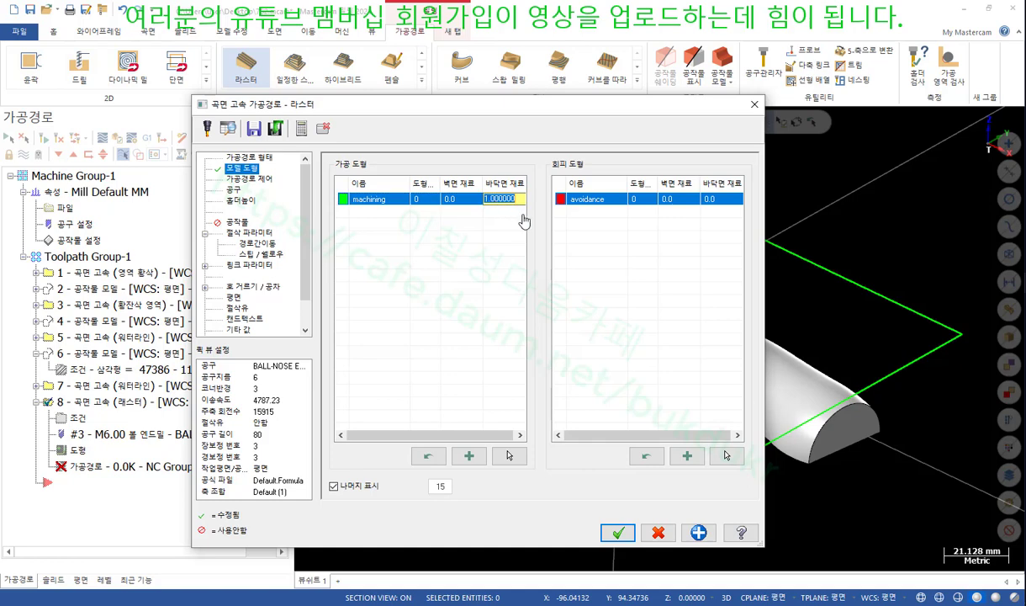
type("0")
key("Return")
left_click(510, 456)
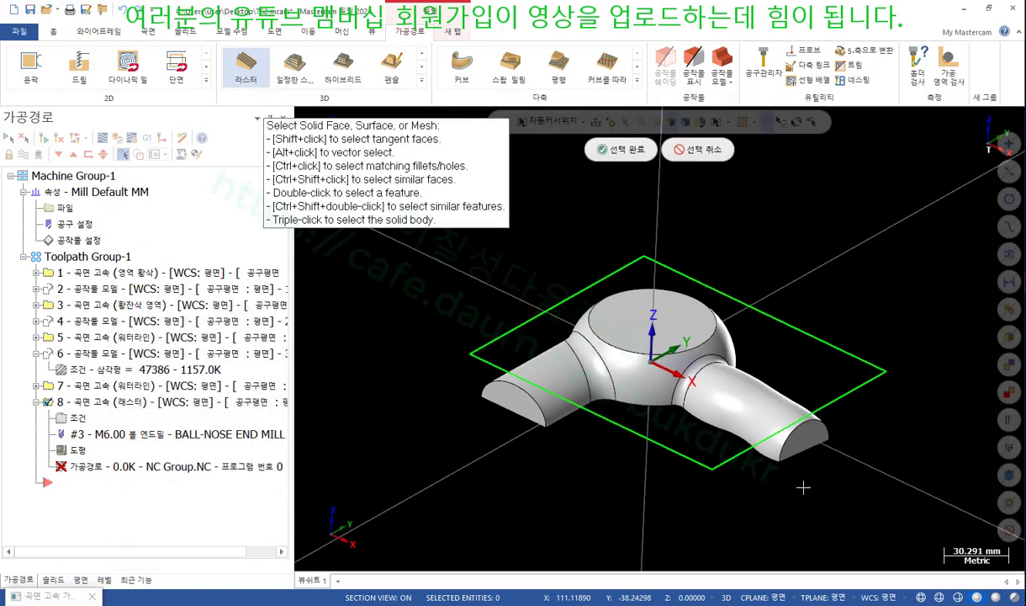
left_click(621, 149)
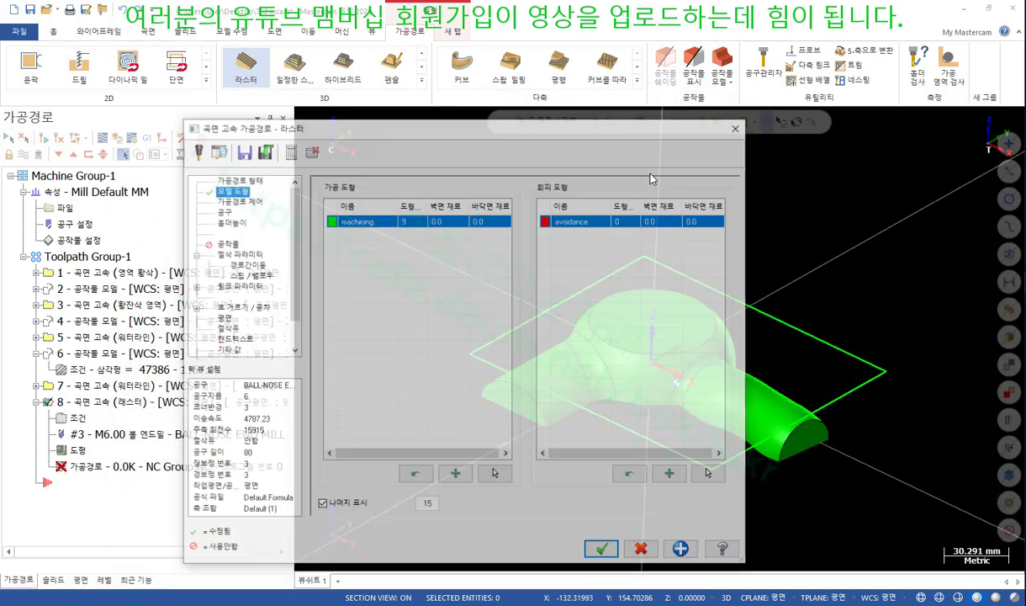
Generate the Raster toolpath with the 6 mm ball-nose mill, zigzag (왕복) cutting, 0.3 mm stepover and a 0 to 30 degree angle range
left_click(246, 180)
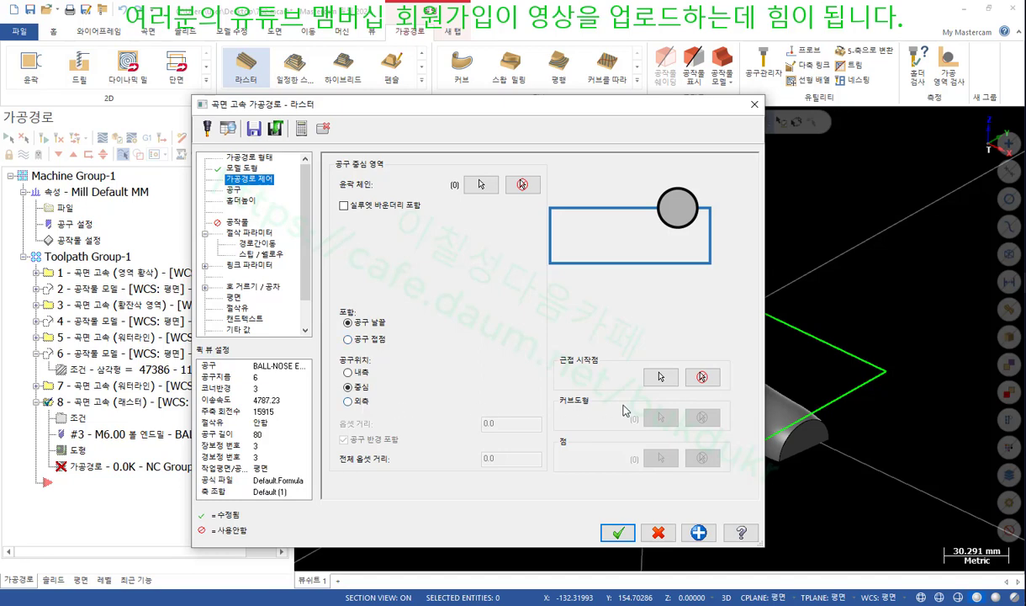
left_click(234, 190)
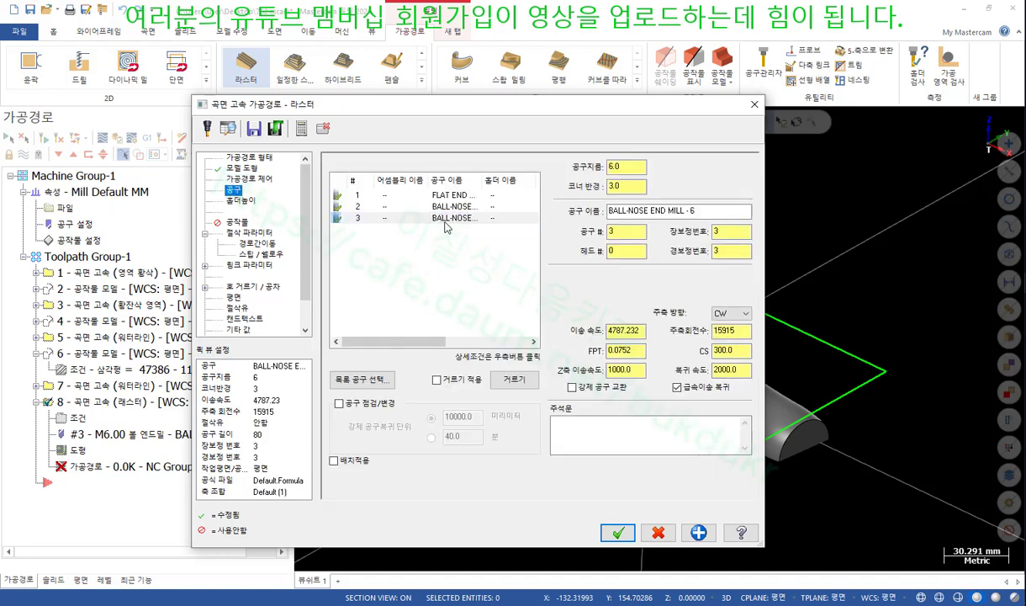
left_click(248, 233)
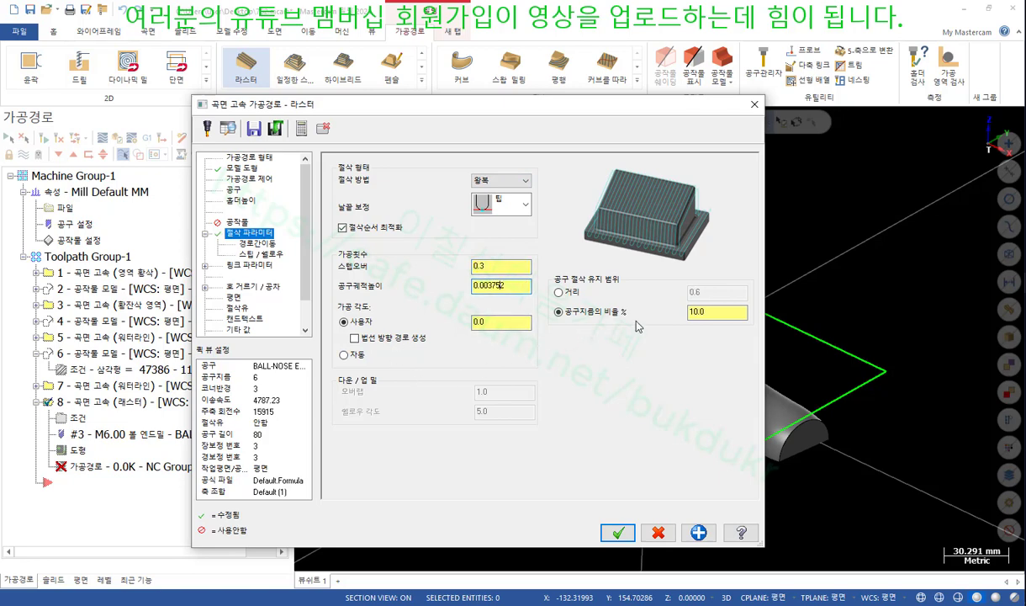
left_click(261, 253)
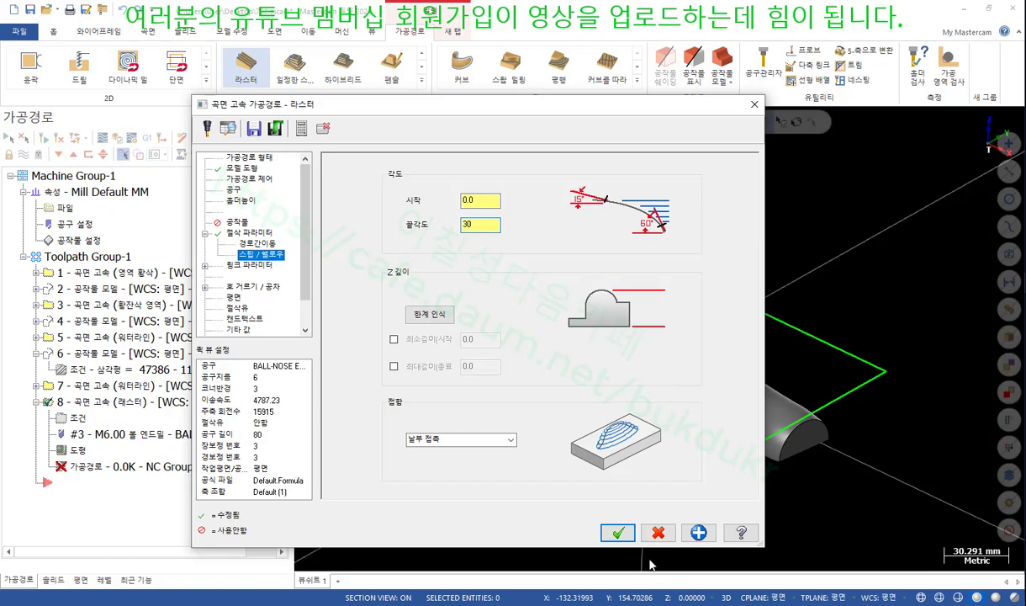
left_click(618, 533)
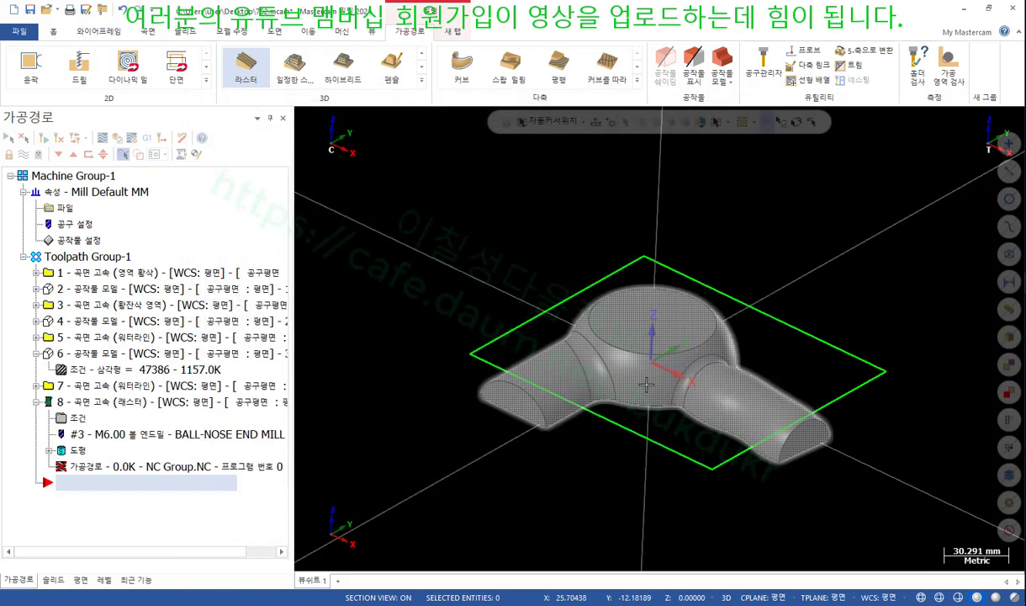
Inspect operation 8's Raster passes on the boss top and arms, including how they combine with operation 7's Waterline passes
scroll(646, 385, "up", 6)
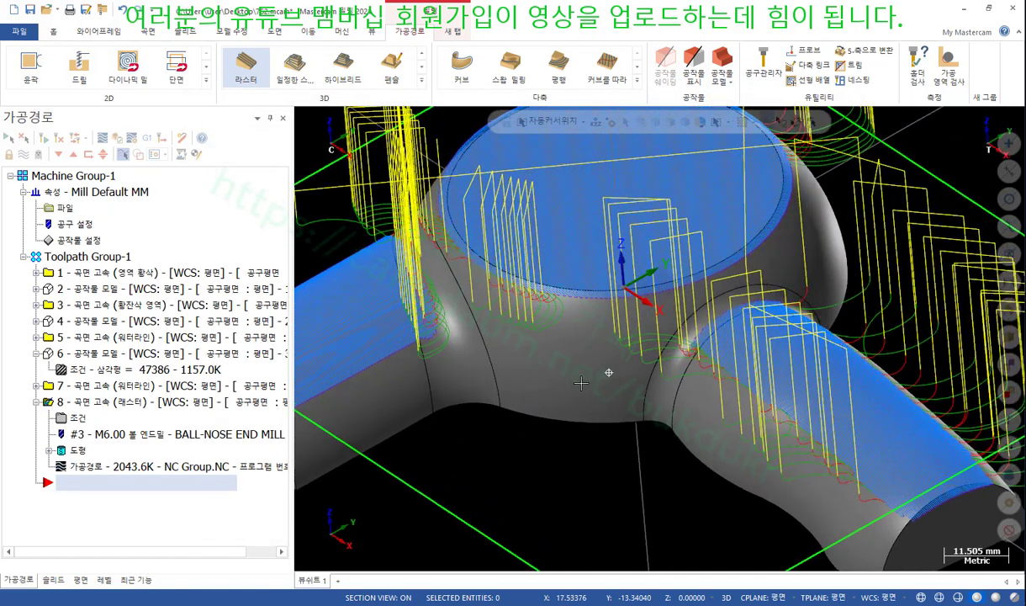
middle_click_drag(581, 382, 691, 340)
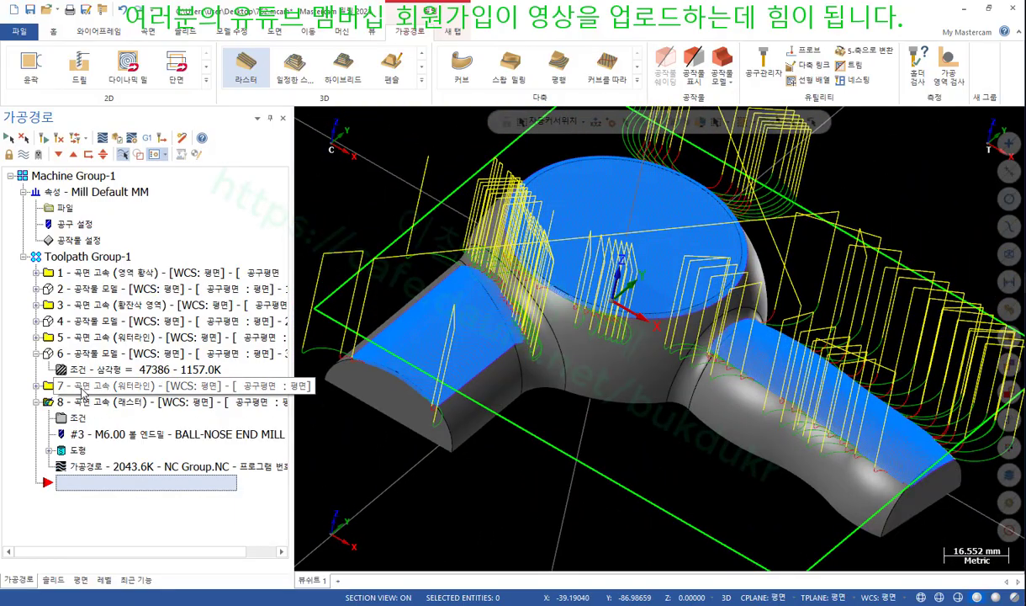
left_click(81, 387)
scroll(733, 429, "up", 5)
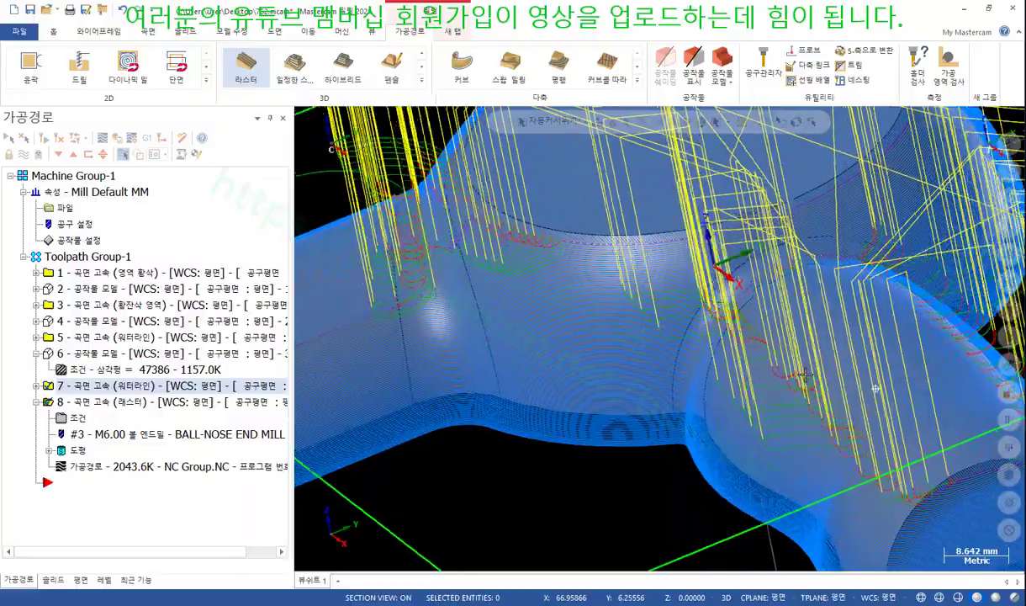
middle_click_drag(805, 374, 652, 308)
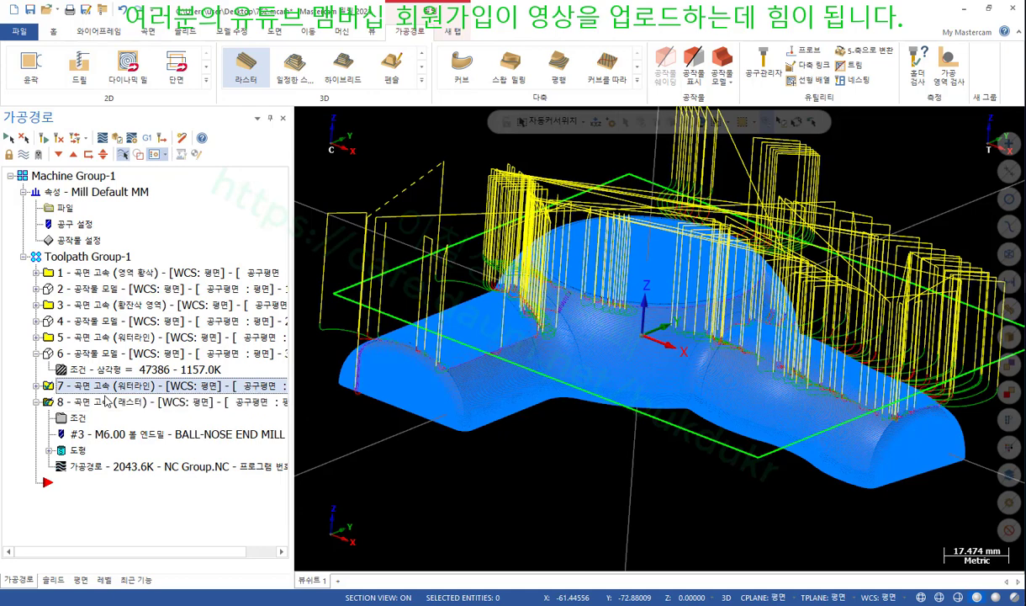
Open all operations of Toolpath Group-1 in a full-size Verify simulation
left_click(88, 256)
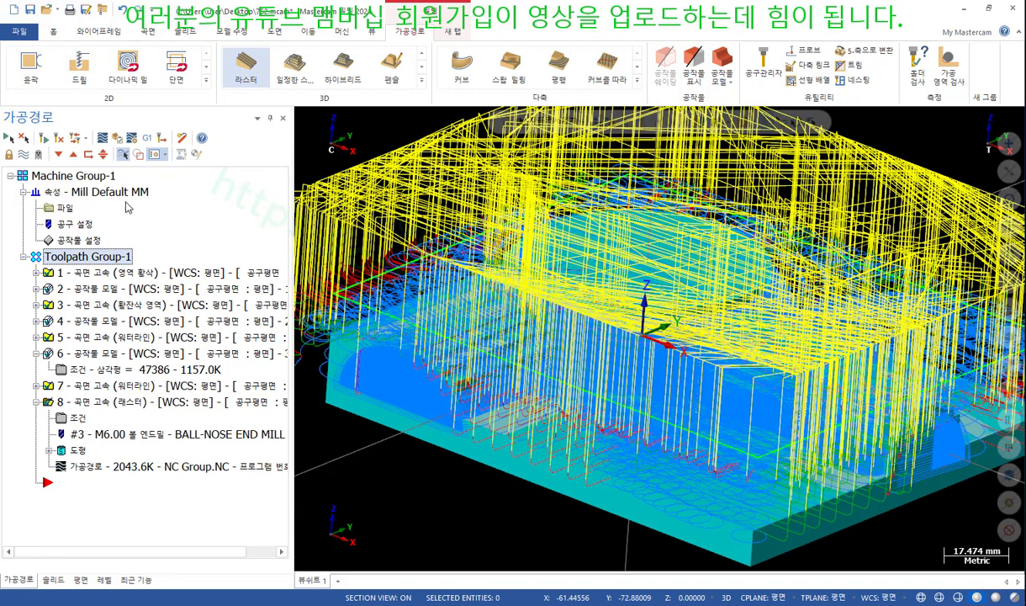
left_click(120, 139)
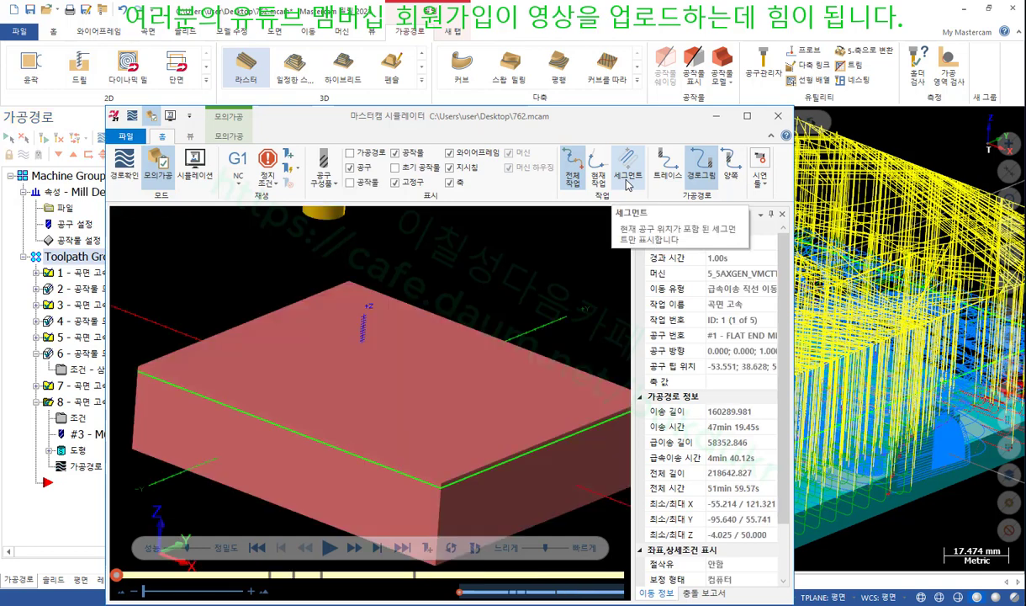
double_click(716, 116)
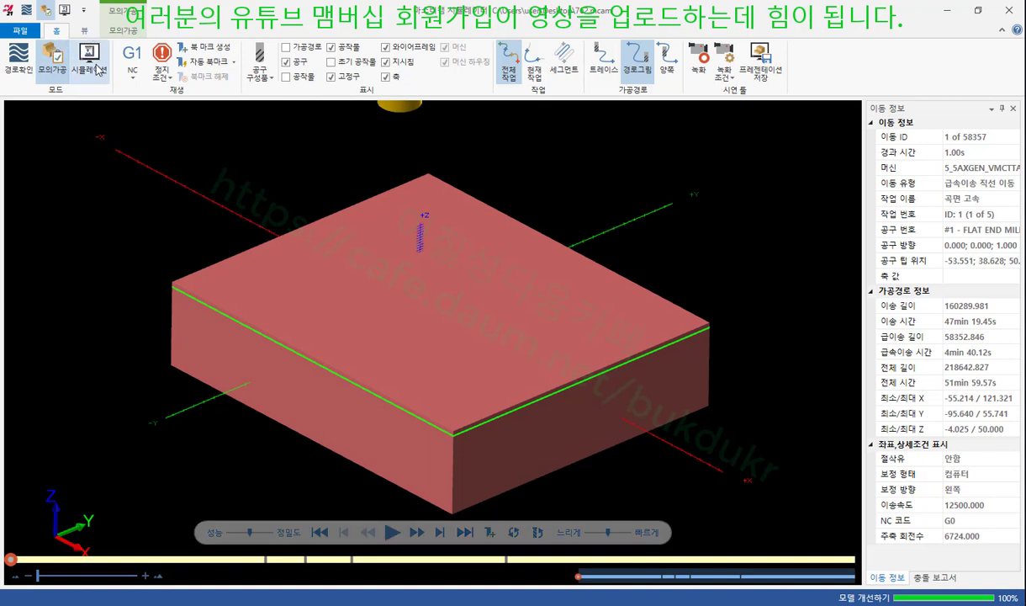
Make the simulation stop at each operation change (작업 변경시), turn on the color loop (색상 루프), and simulate operation 1
left_click(160, 67)
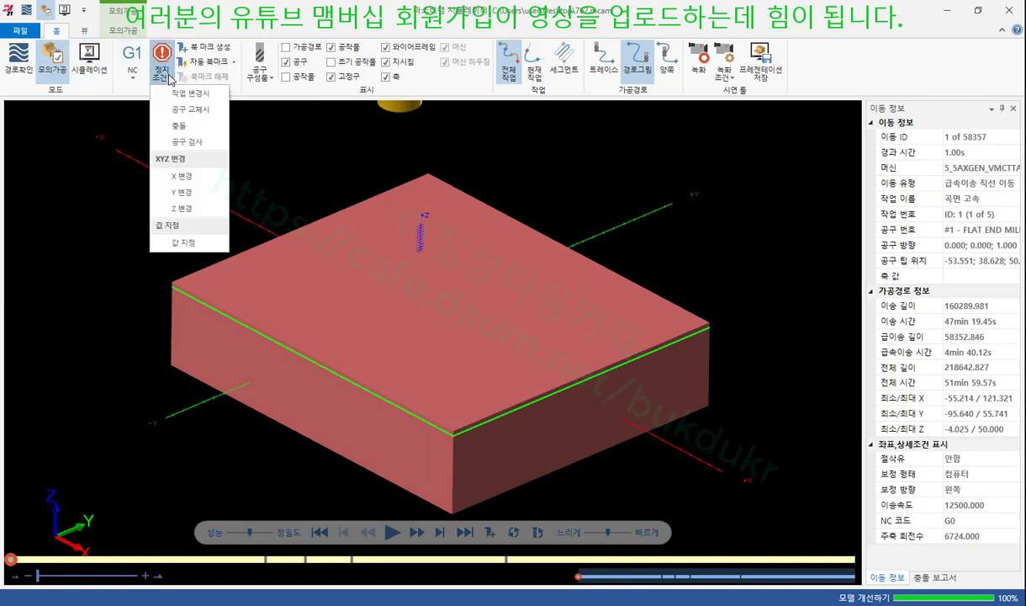
left_click(86, 32)
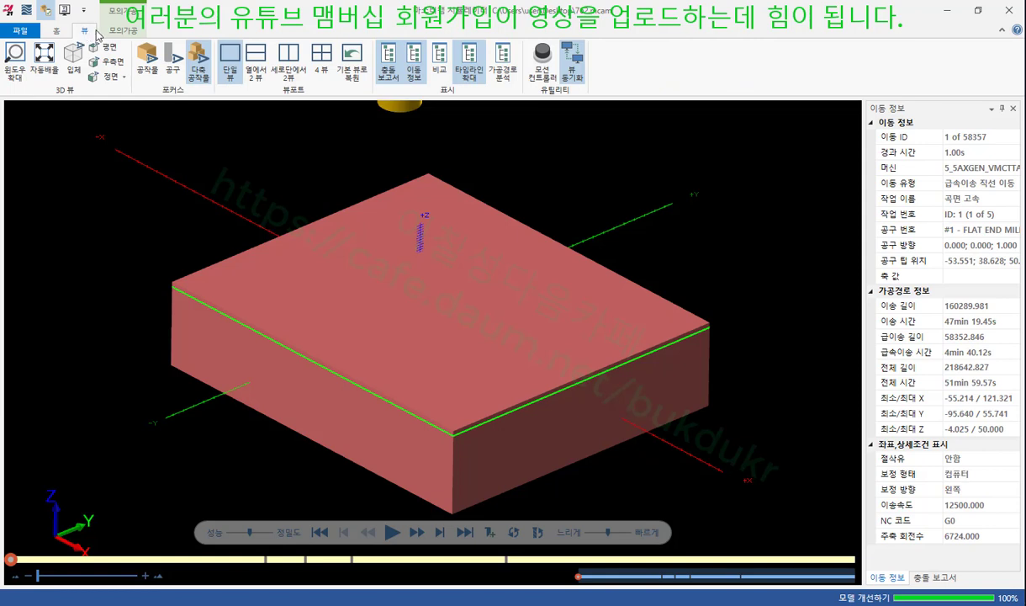
left_click(123, 31)
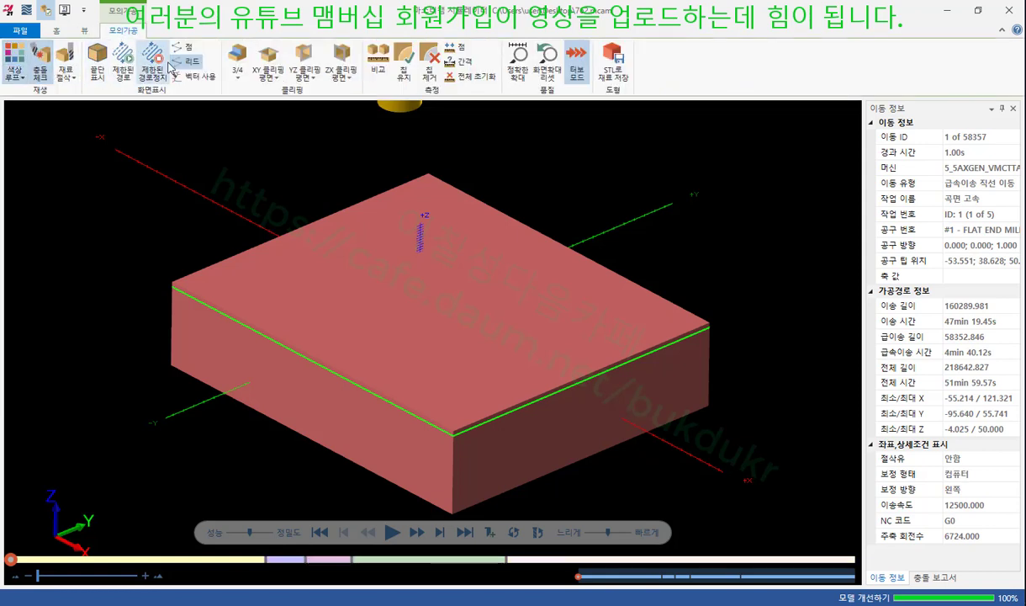
left_click(57, 30)
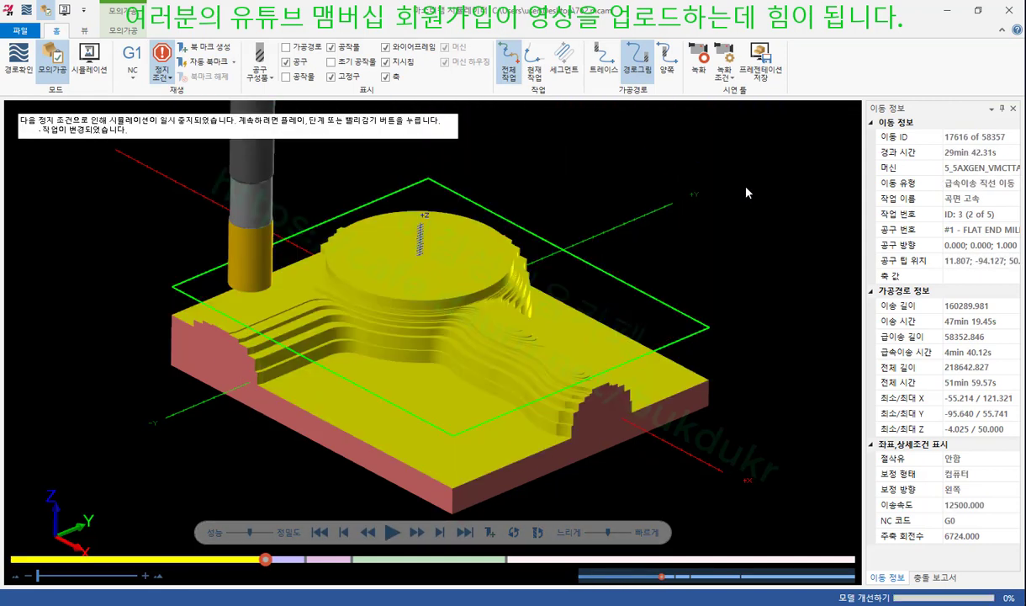
Simulate operations 3 and 5, checking the remaining stock around the boss and arms from several angles after each one
middle_click_drag(575, 225, 627, 226)
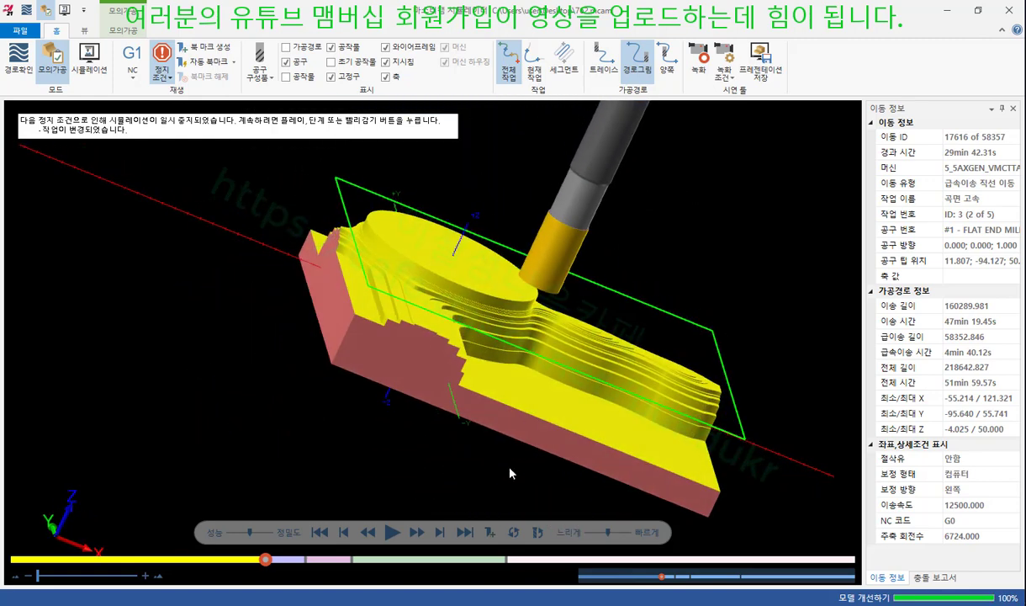
left_click(392, 532)
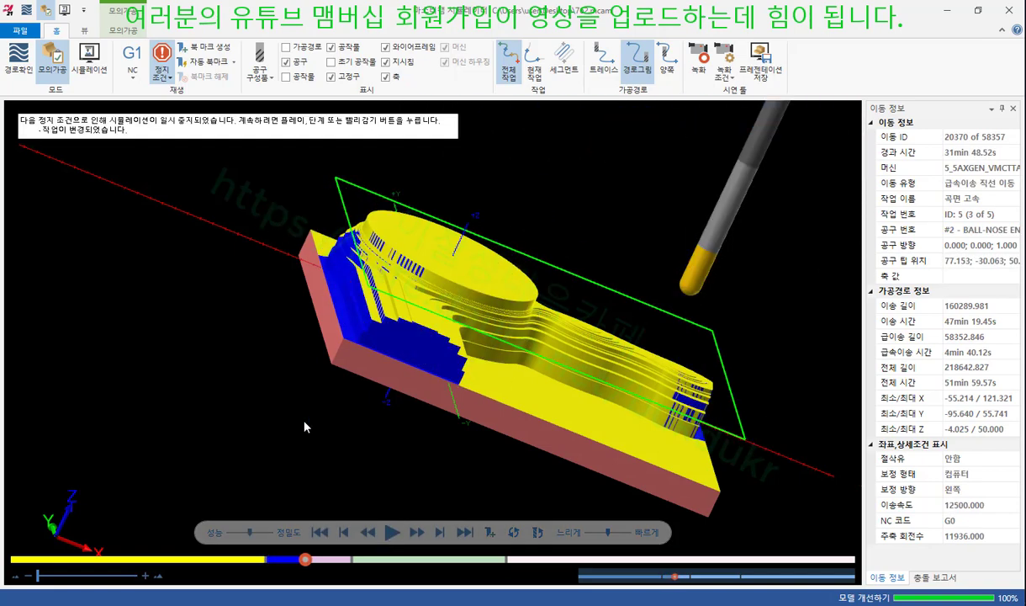
middle_click_drag(471, 286, 471, 240)
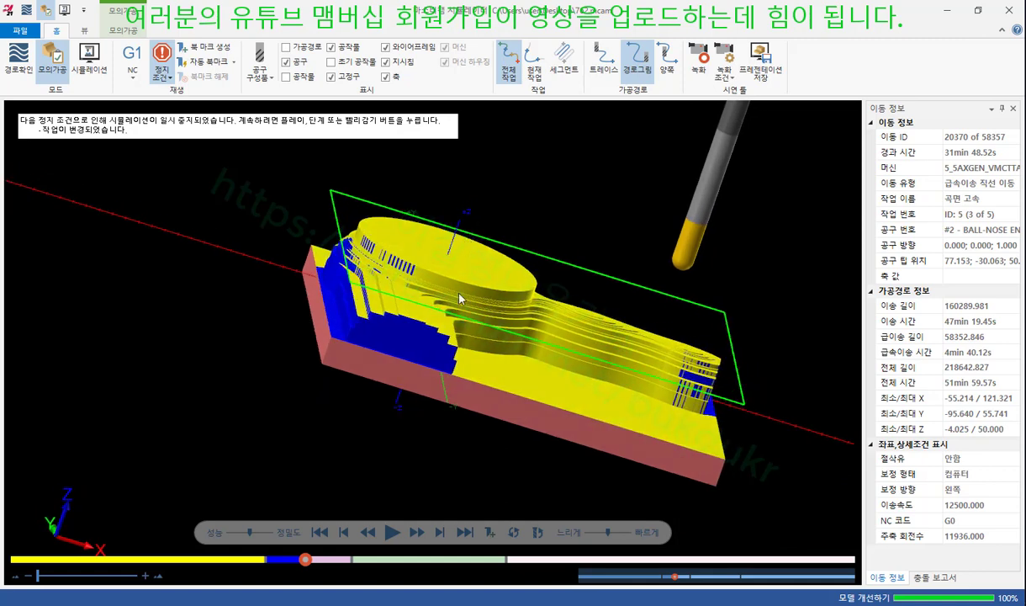
left_click(391, 533)
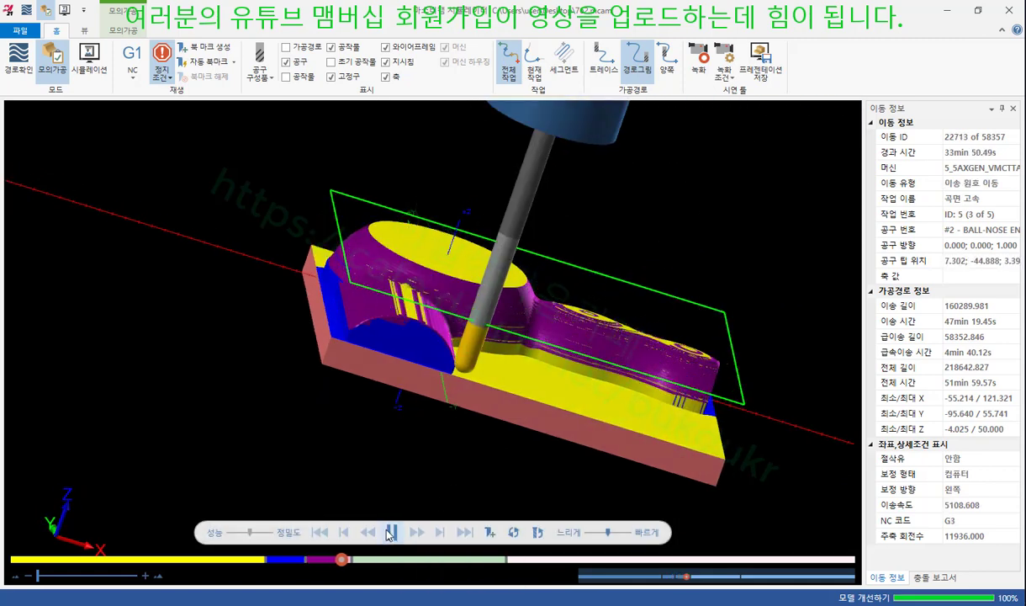
middle_click_drag(425, 439, 477, 366)
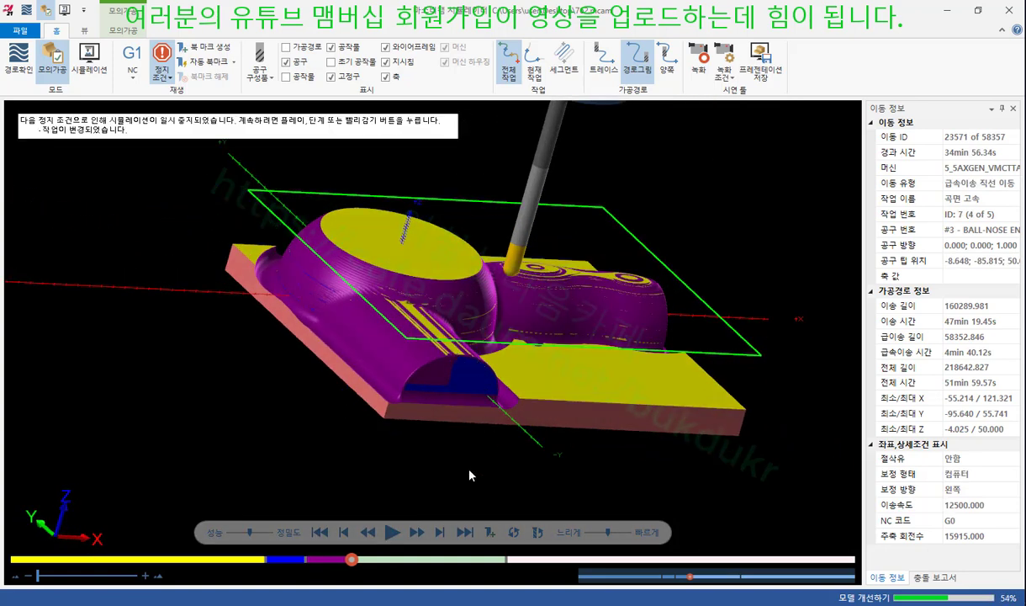
Simulate operations 7 and 8 and examine the finished boss top and arm surfaces up close and as a whole
left_click(392, 531)
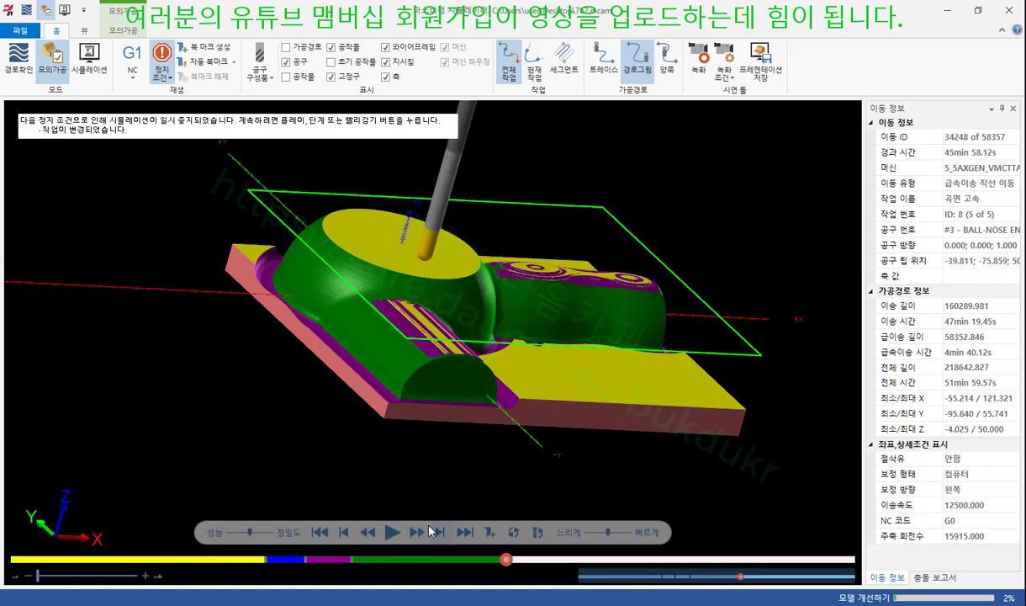
left_click(391, 532)
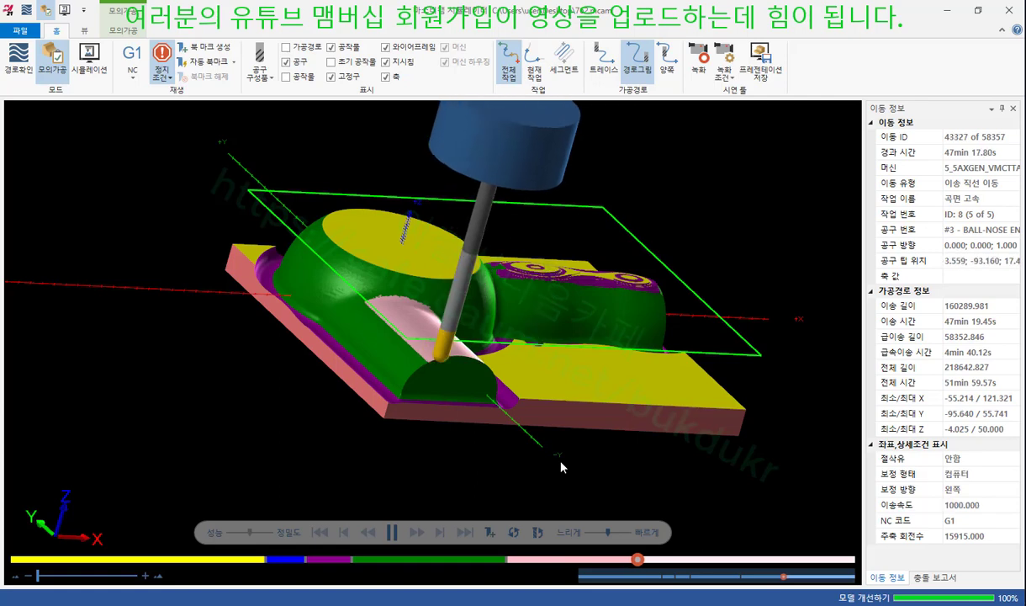
middle_click_drag(556, 294, 540, 336)
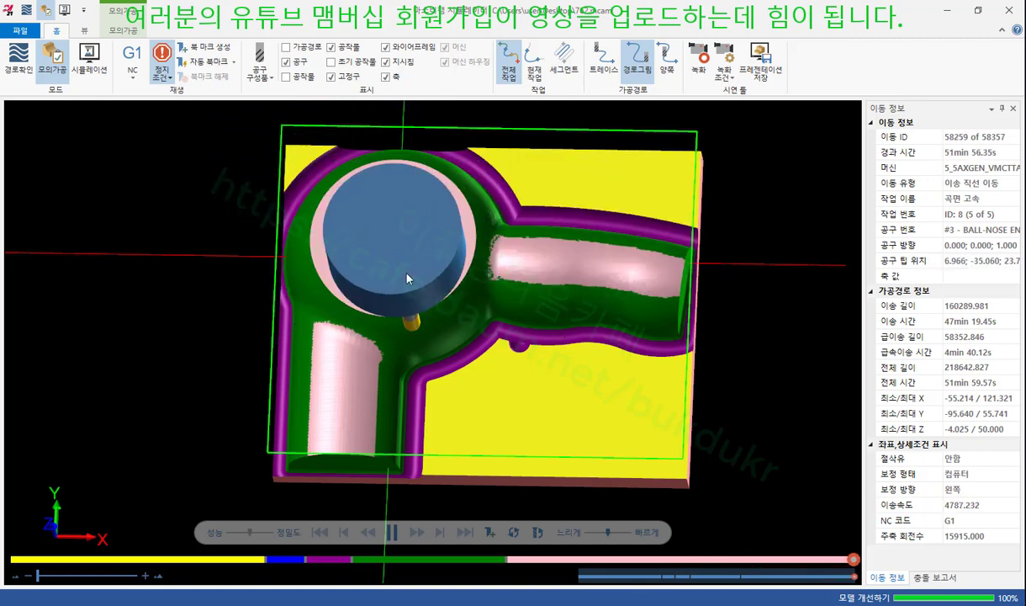
middle_click_drag(425, 273, 452, 241)
scroll(377, 239, "up", 5)
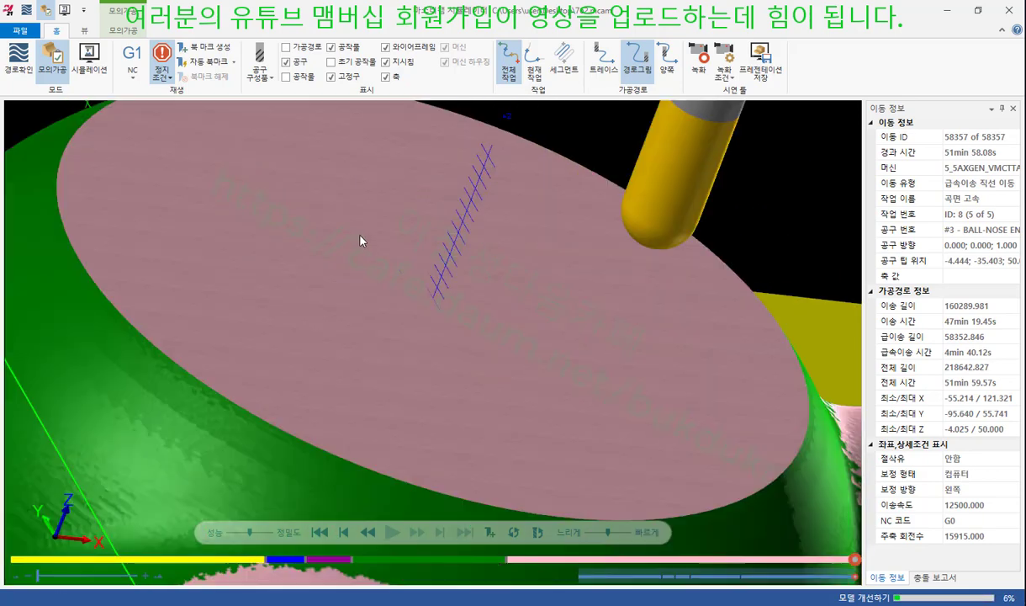
mouse_move(339, 228)
middle_mouse_down()
mouse_move(285, 210)
mouse_move(263, 216)
mouse_move(275, 208)
mouse_move(270, 227)
mouse_move(343, 235)
middle_mouse_up()
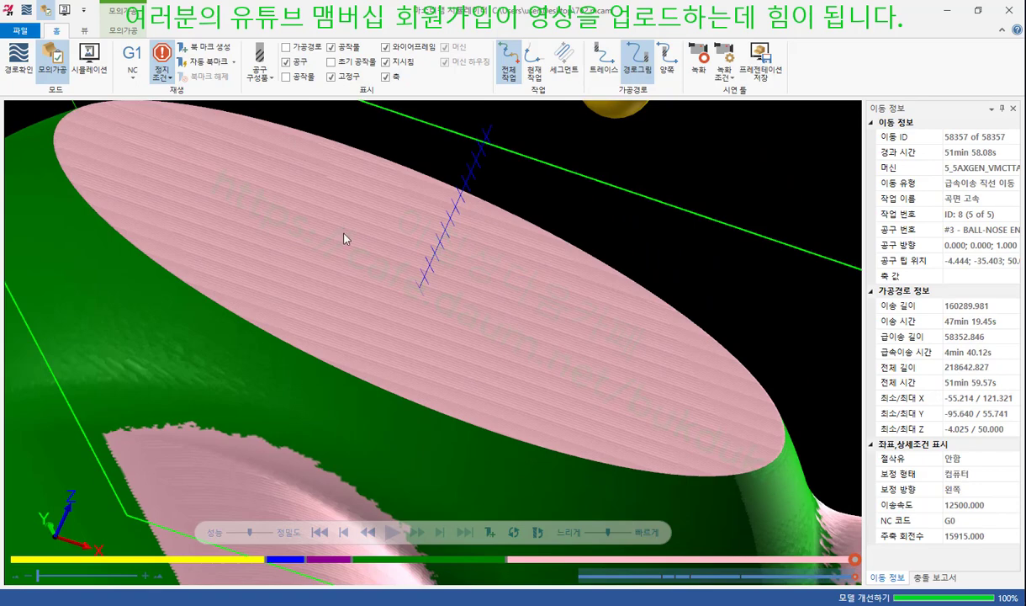
scroll(419, 252, "down", 8)
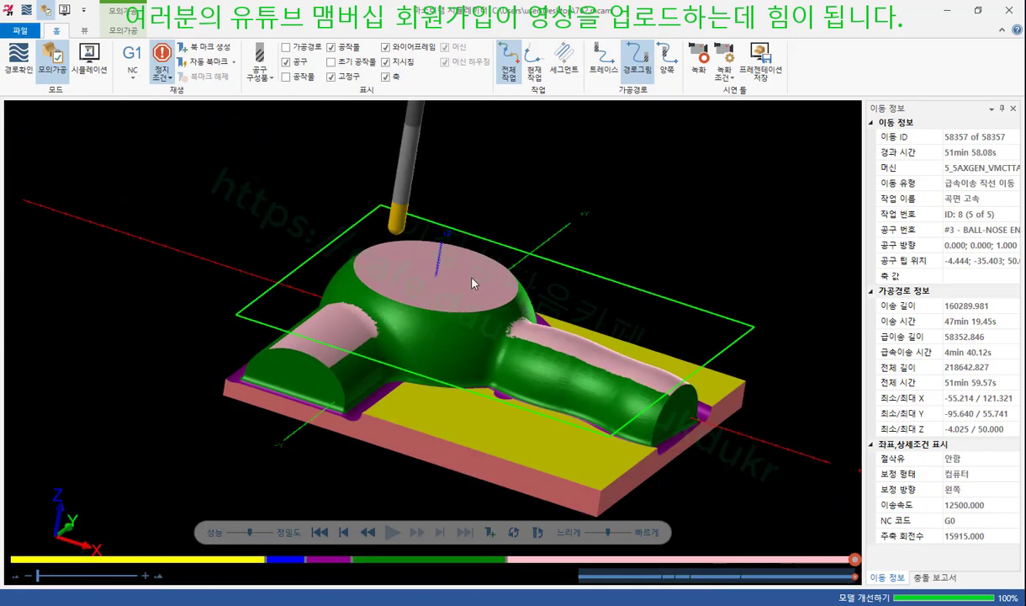
Compare the simulated stock with the workpiece model using a comparison tolerance of 0.05
middle_click_drag(474, 284, 472, 168)
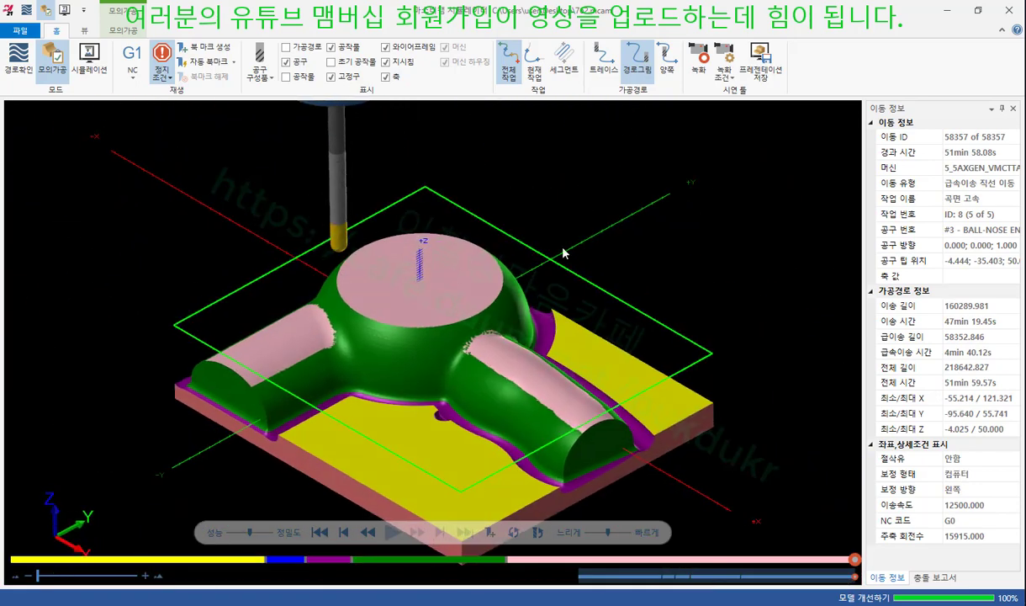
left_click(124, 30)
left_click(378, 63)
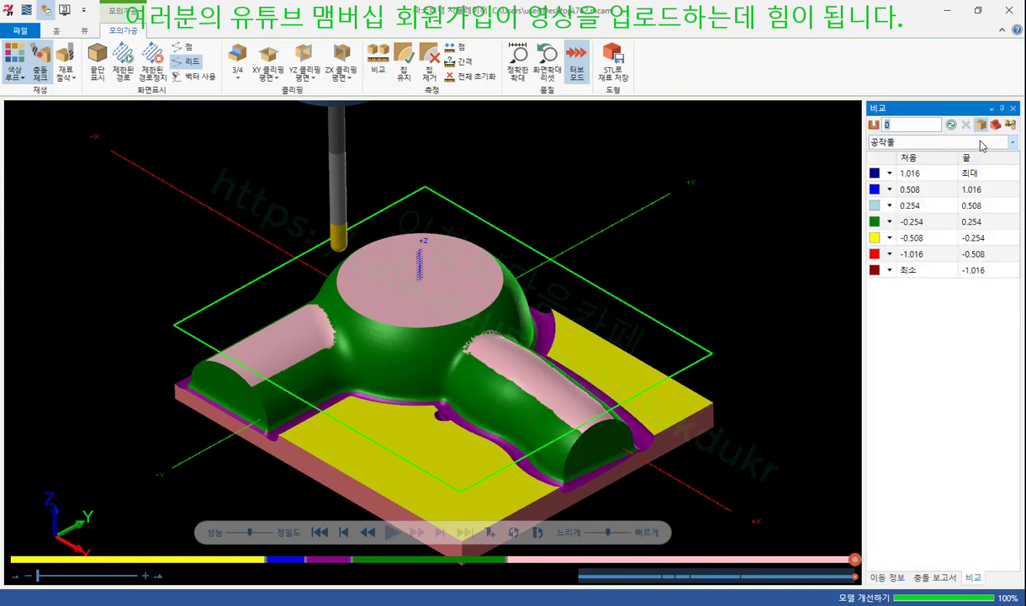
left_click(1014, 124)
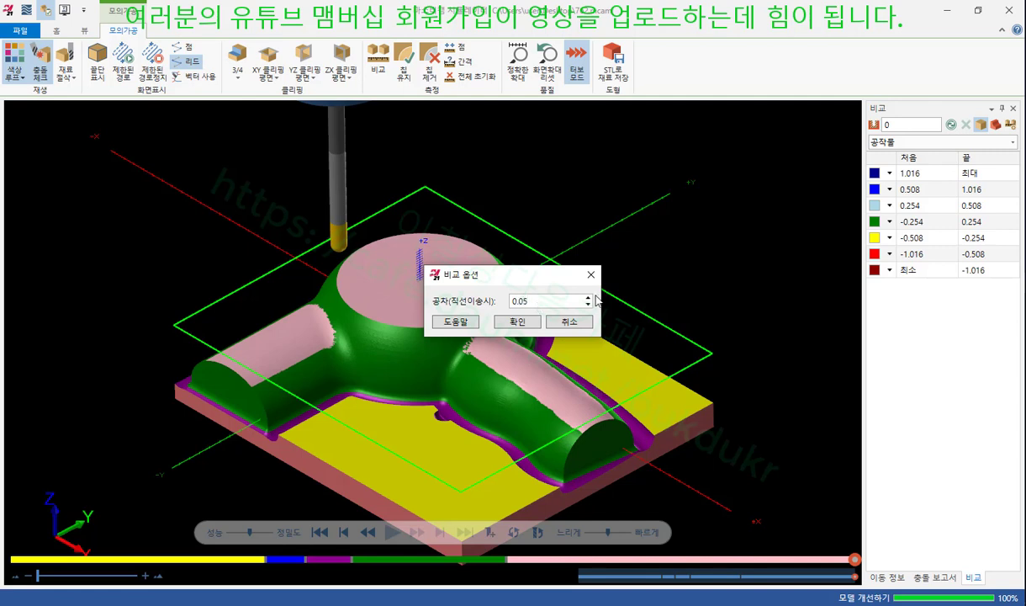
left_click(518, 322)
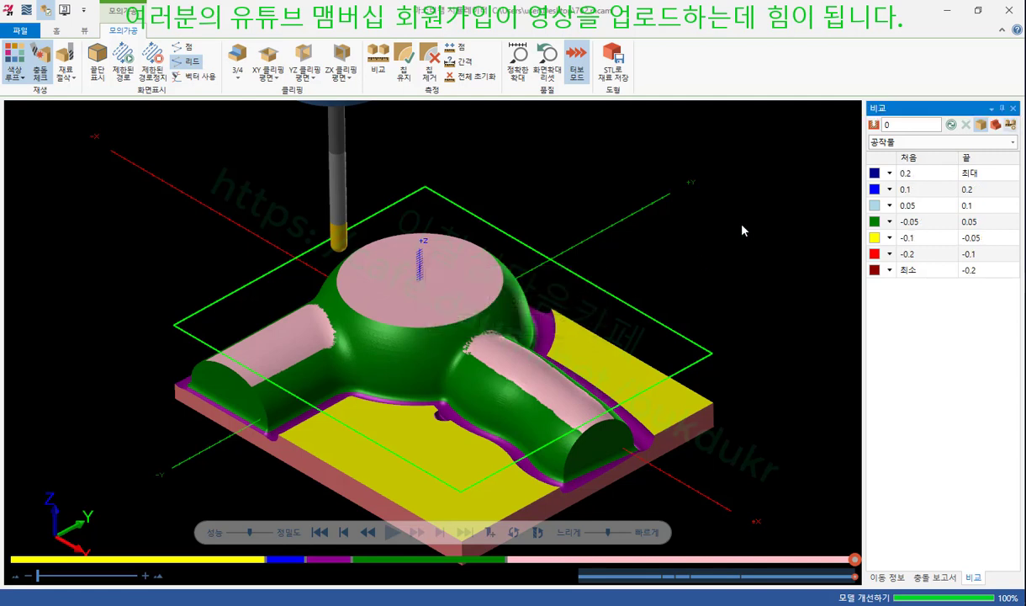
left_click(948, 125)
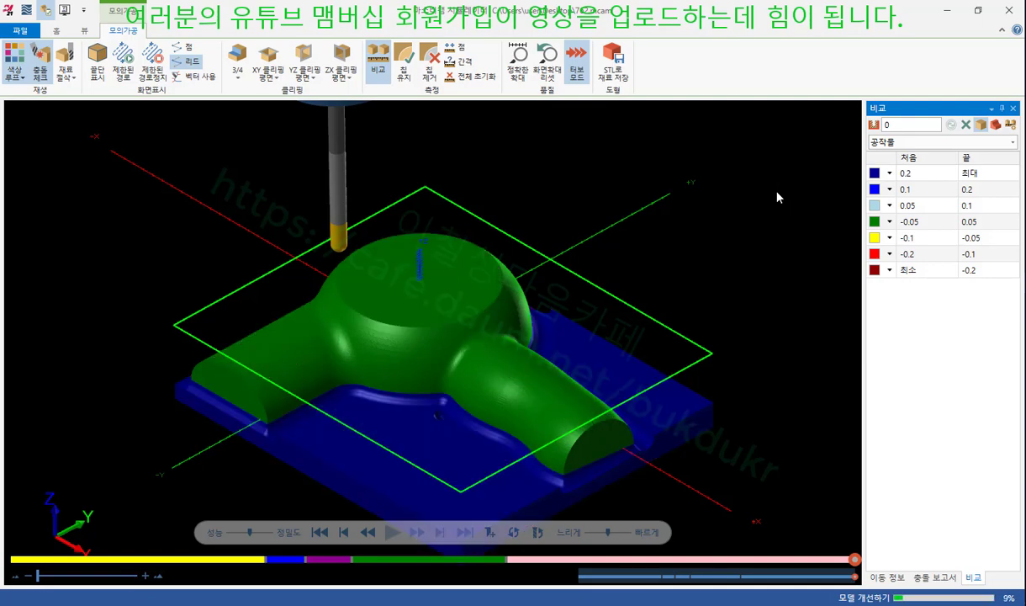
Examine the comparison colours on the boss top and surrounding surfaces, both up close and across the whole part
scroll(378, 323, "up", 4)
middle_click_drag(378, 323, 383, 271)
scroll(384, 248, "up", 5)
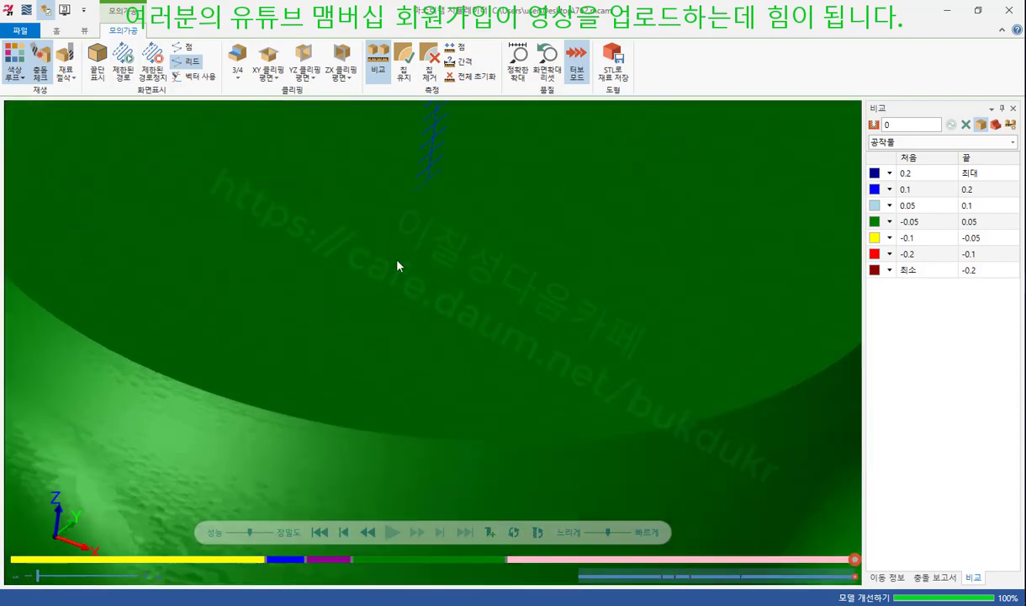
scroll(389, 270, "down", 6)
scroll(378, 290, "down", 3)
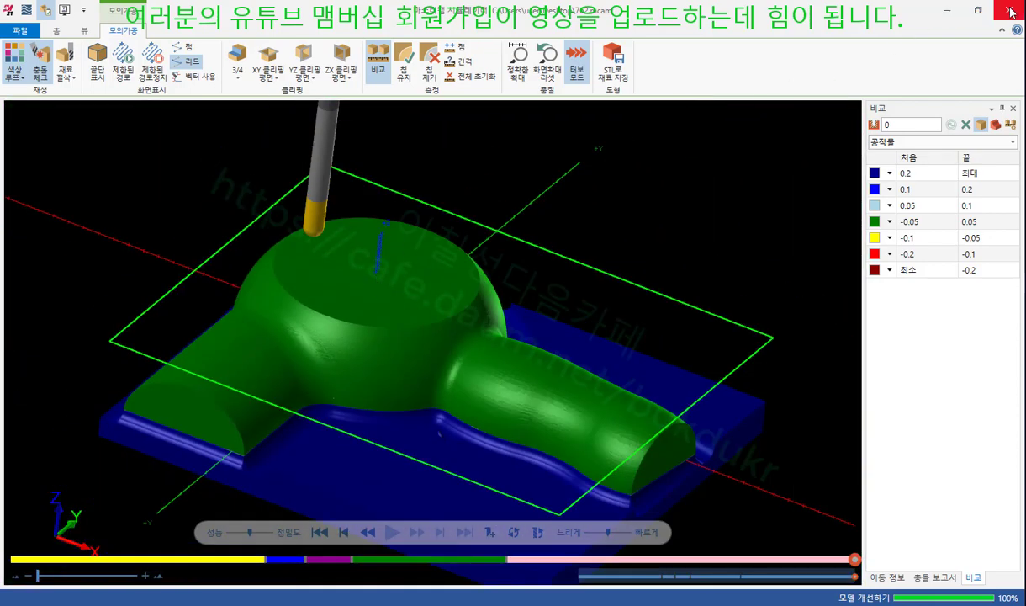
Return to Mastercam and hide the displayed toolpaths so that only the model and boundary are shown
left_click(948, 10)
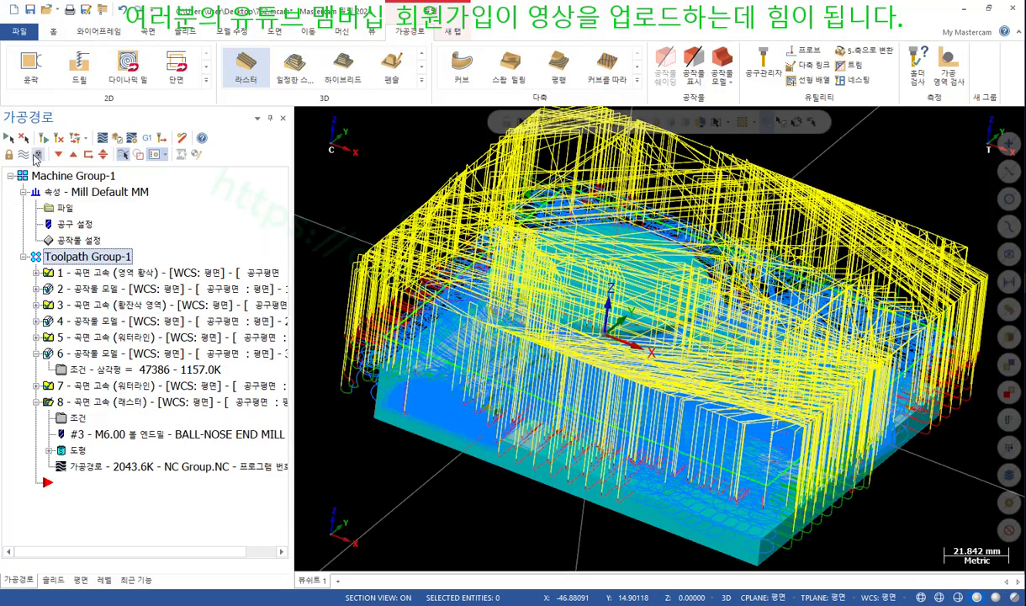
left_click(25, 156)
scroll(644, 271, "up", 3)
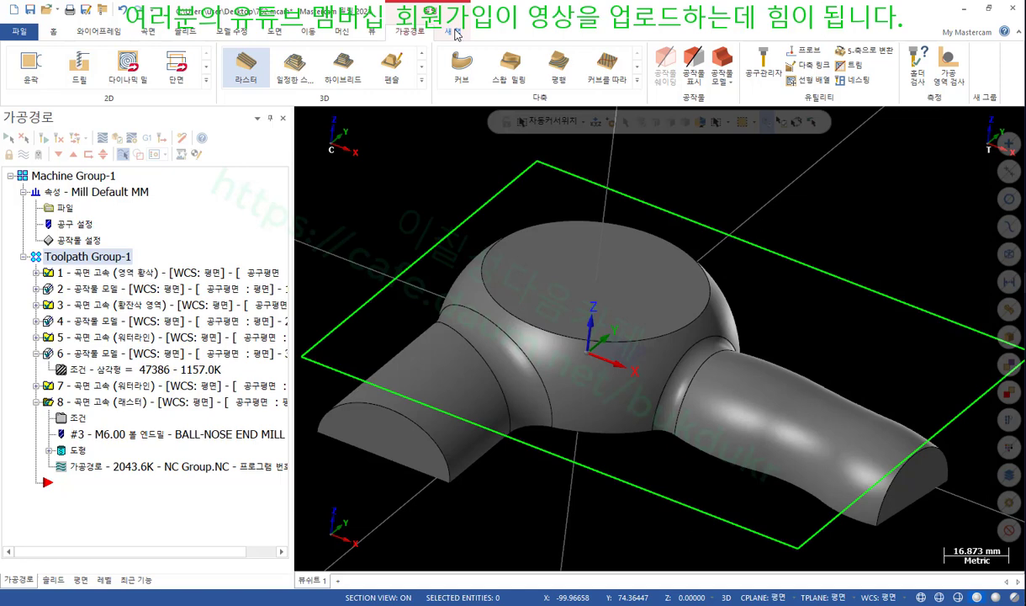
Create a Horizontal Area (수평 영역) finishing toolpath on the boss's flat top face with wall and floor stock of 0
left_click(421, 67)
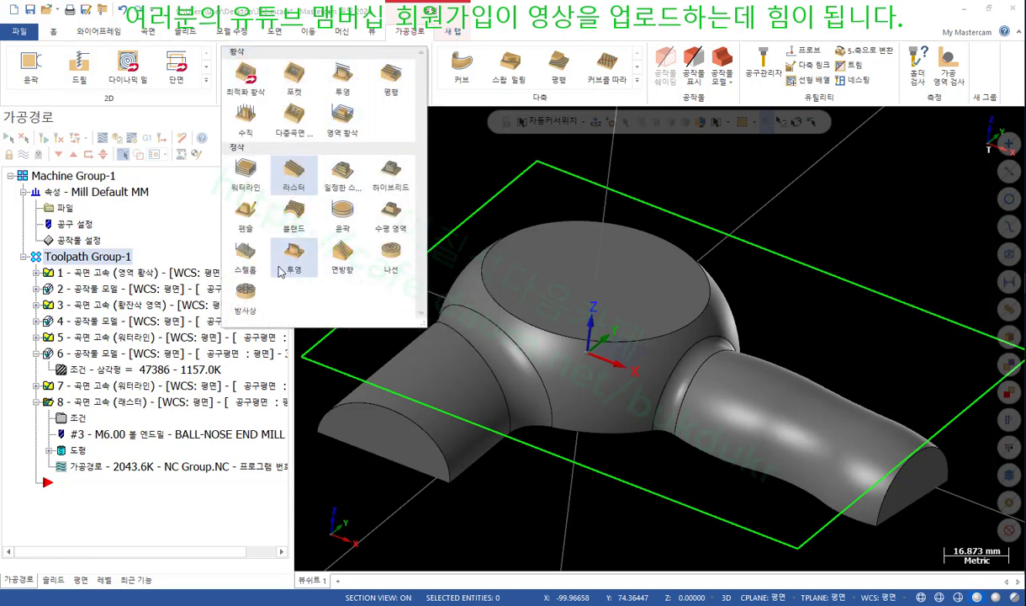
left_click(392, 214)
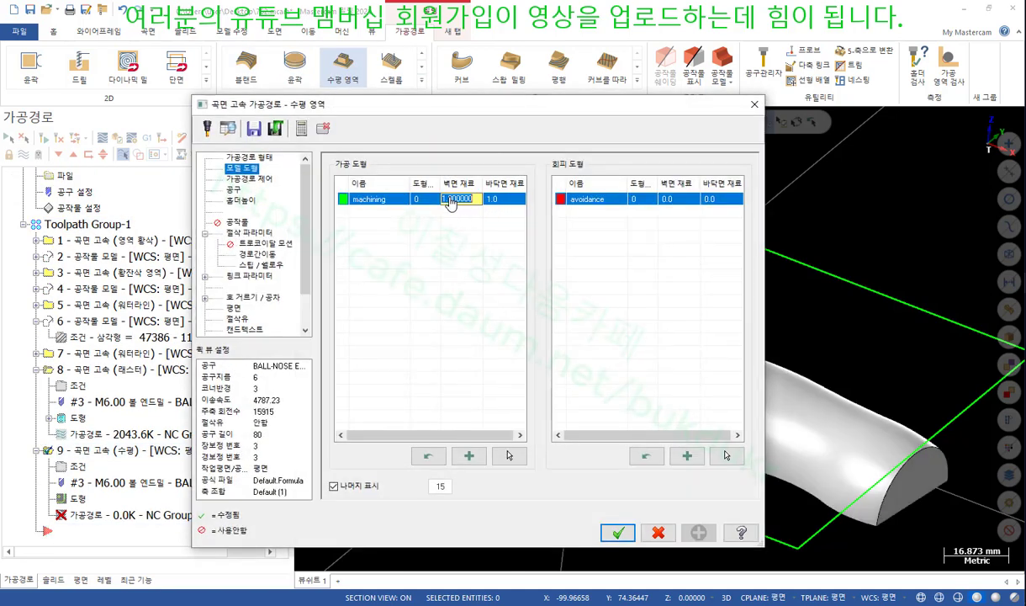
left_click(492, 200)
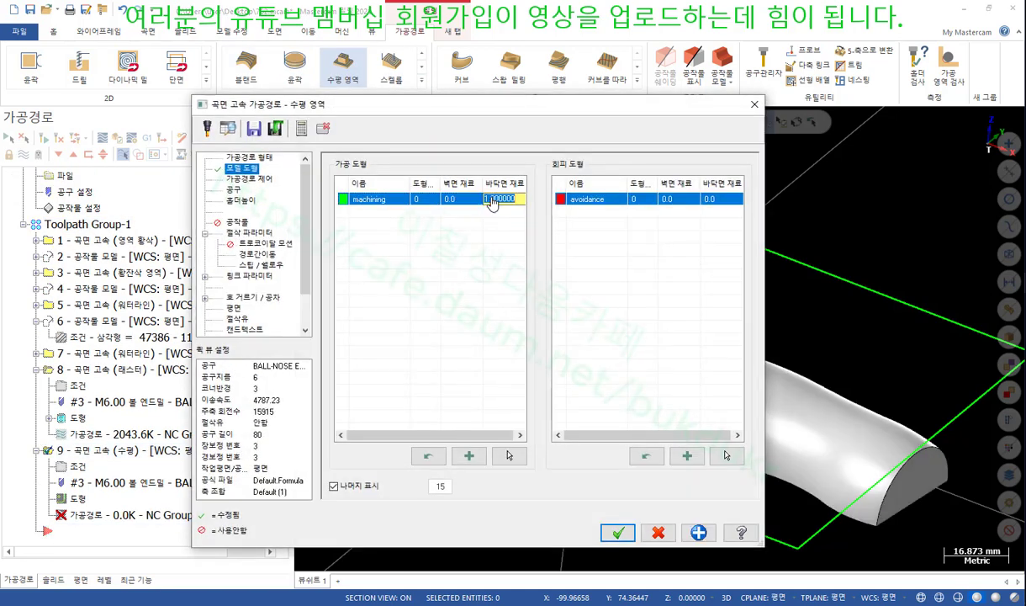
left_click(508, 456)
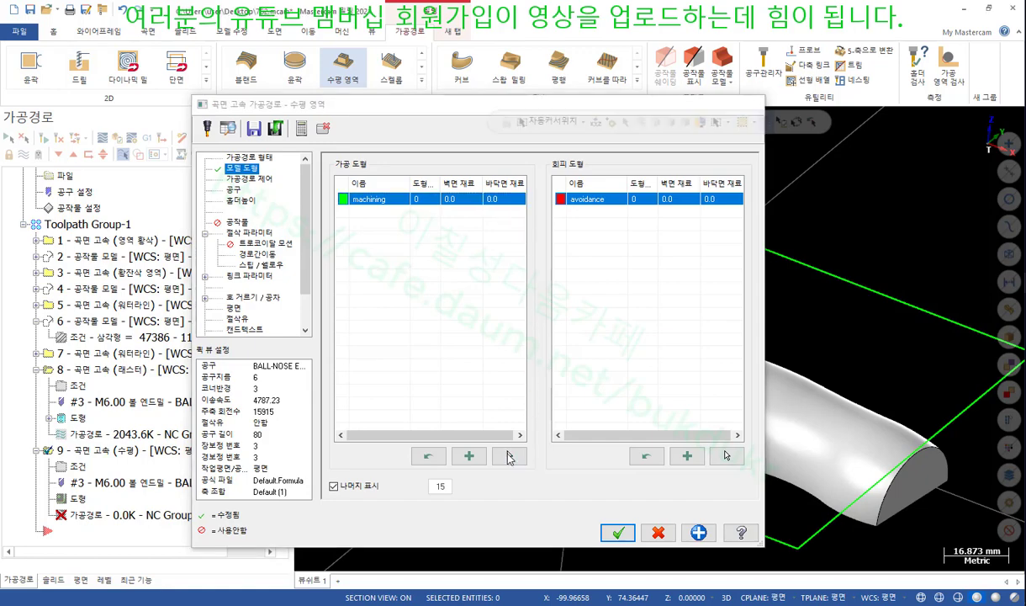
left_click(691, 267)
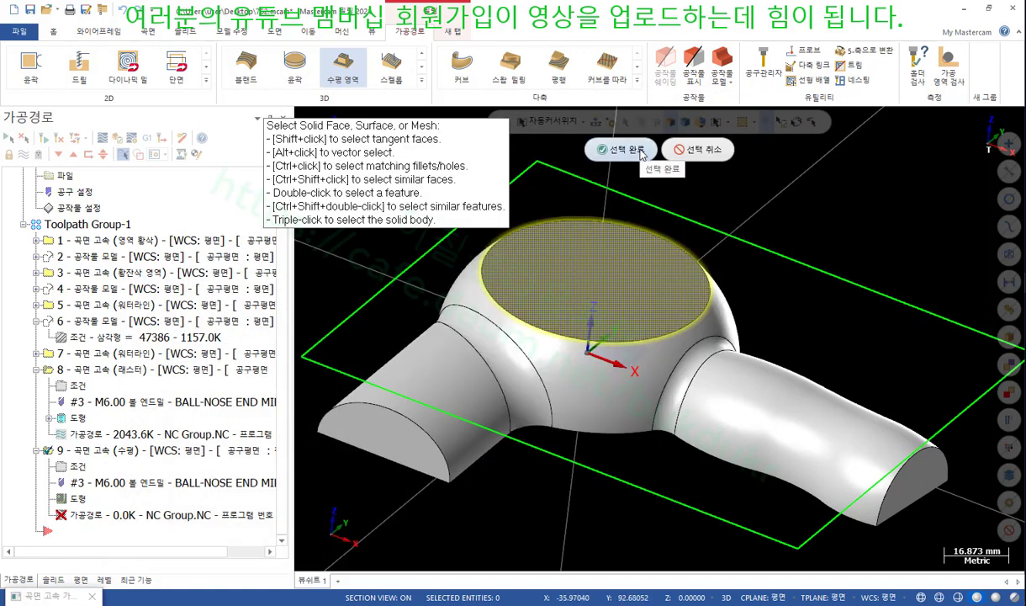
left_click(639, 151)
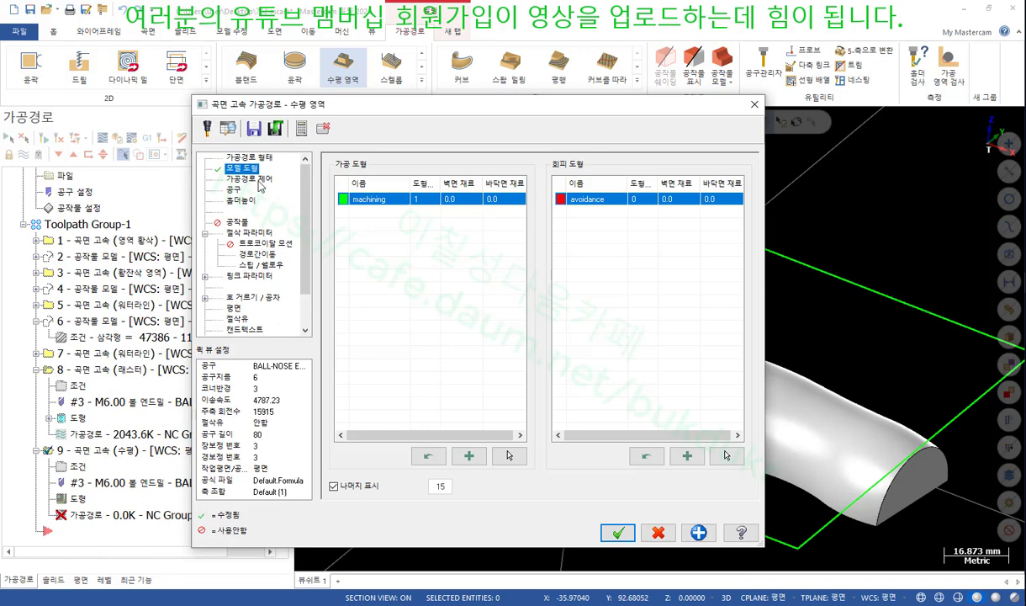
Assign tool 1, the 16 mm flat end mill, and set the number of depth cuts (깊이가공 회수) to 1
left_click(260, 180)
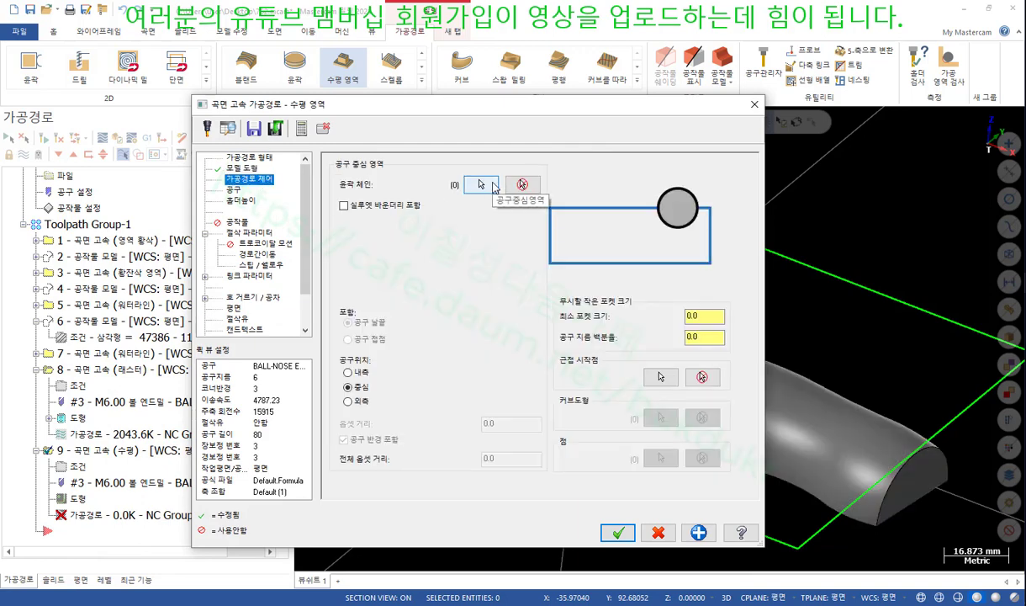
left_click(234, 190)
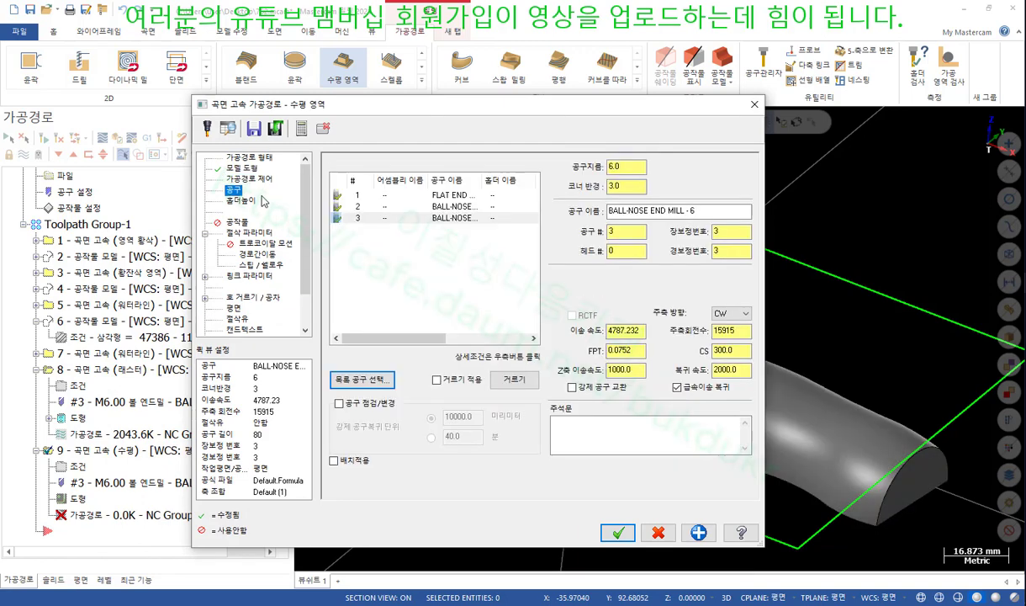
left_click(444, 196)
left_click(257, 233)
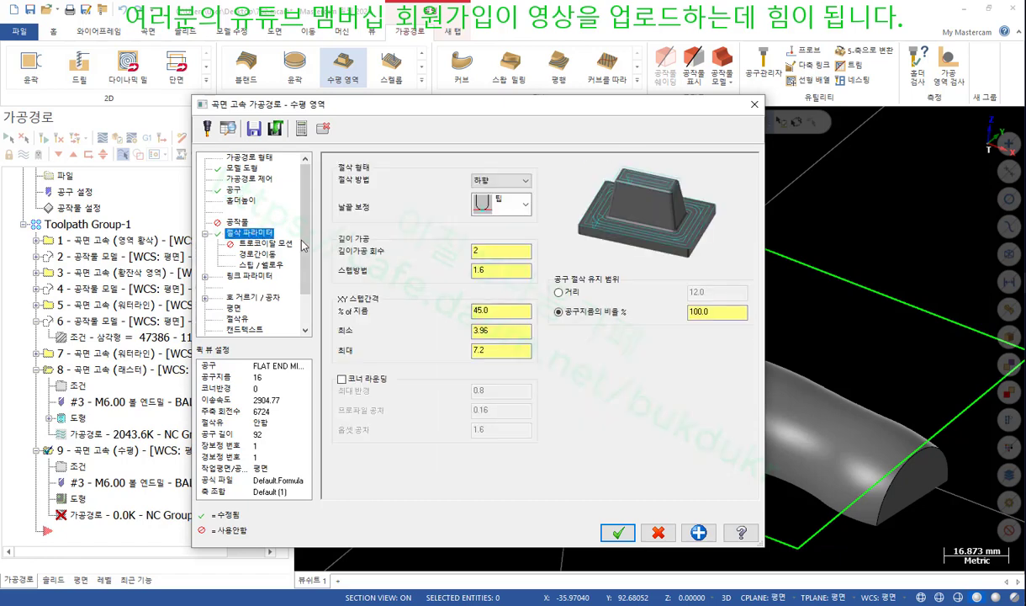
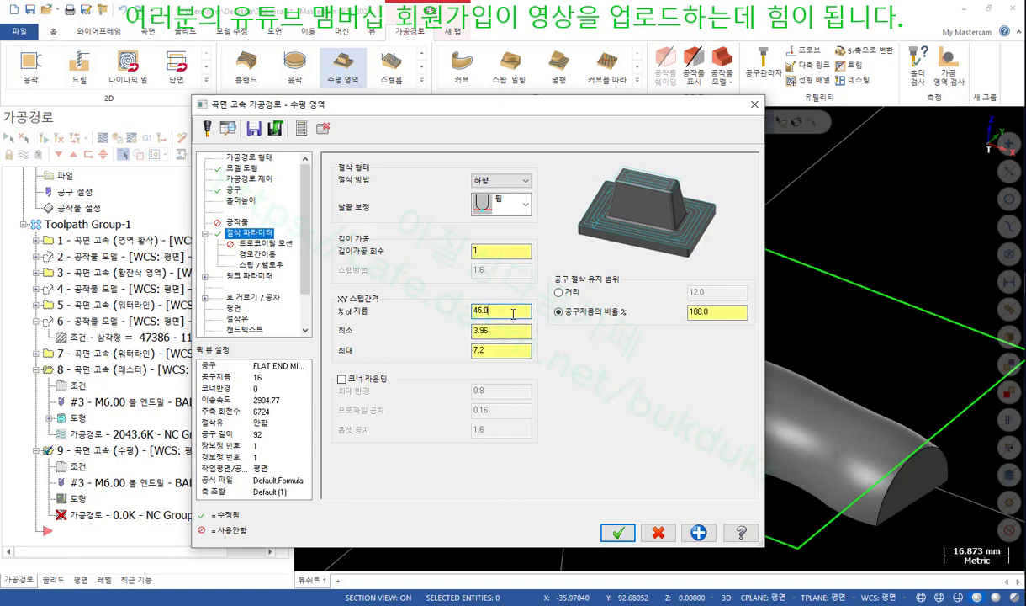
Include the silhouette boundary (실루엣 바운더리 포함) in the toolpath control and set the entry helix radius to 4.5
left_click(259, 254)
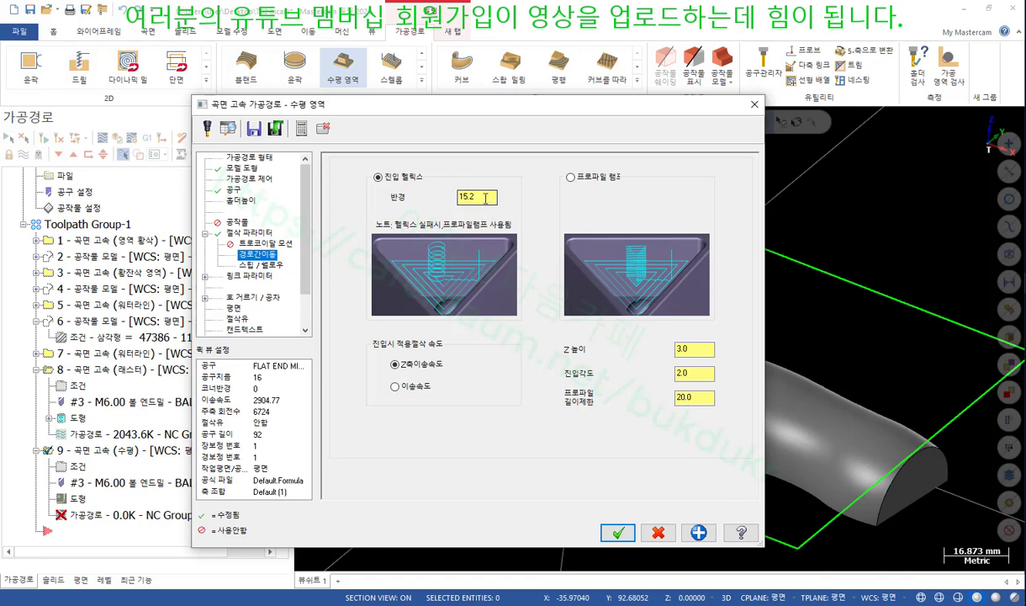
left_click(249, 157)
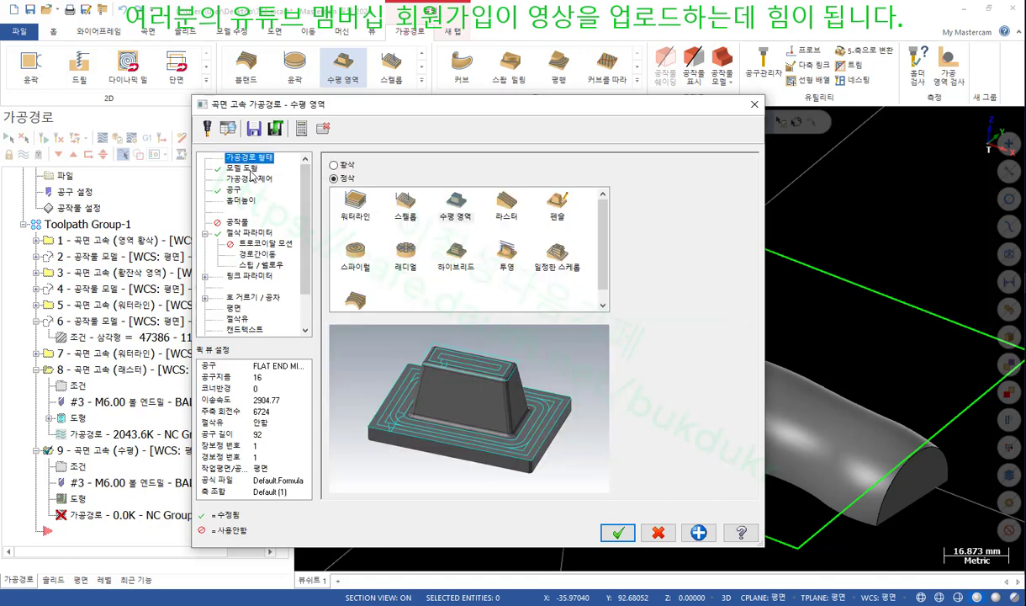
left_click(250, 171)
left_click(248, 179)
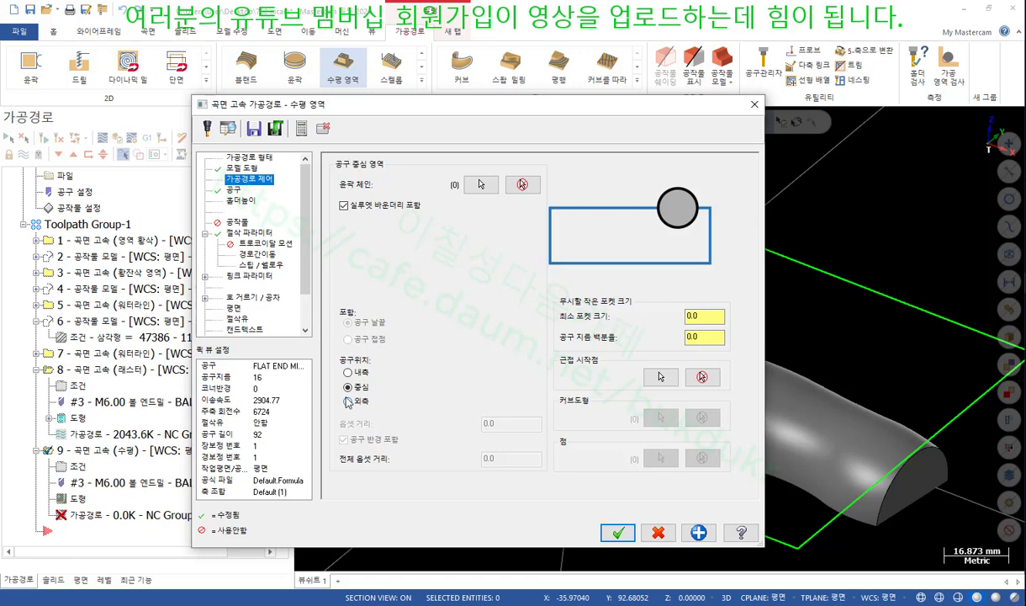
left_click(259, 254)
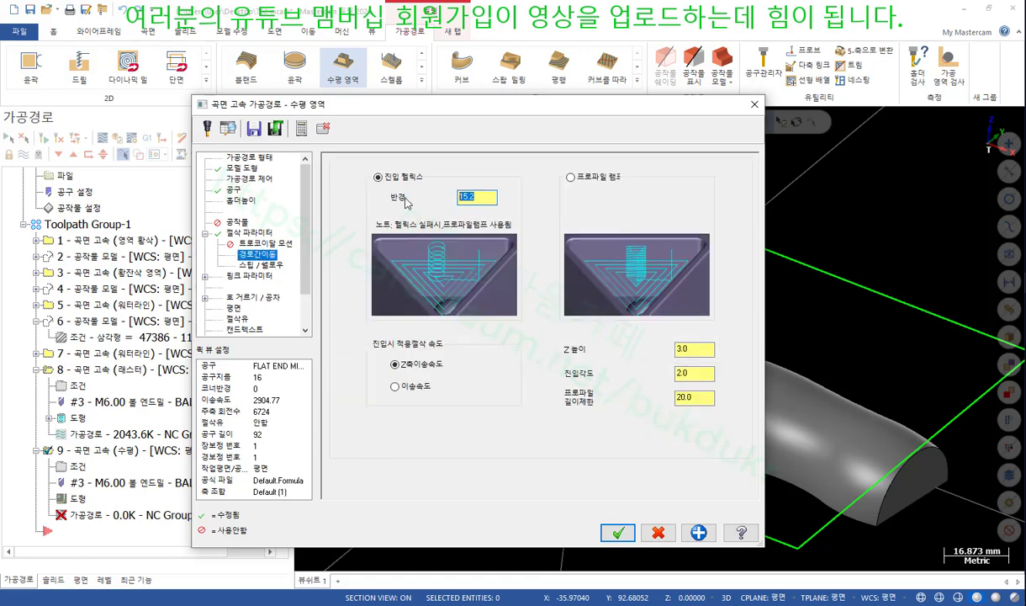
Set the arc entry and exit values to 2.0 in the linking parameters and generate the Horizontal Area toolpath
left_click(261, 264)
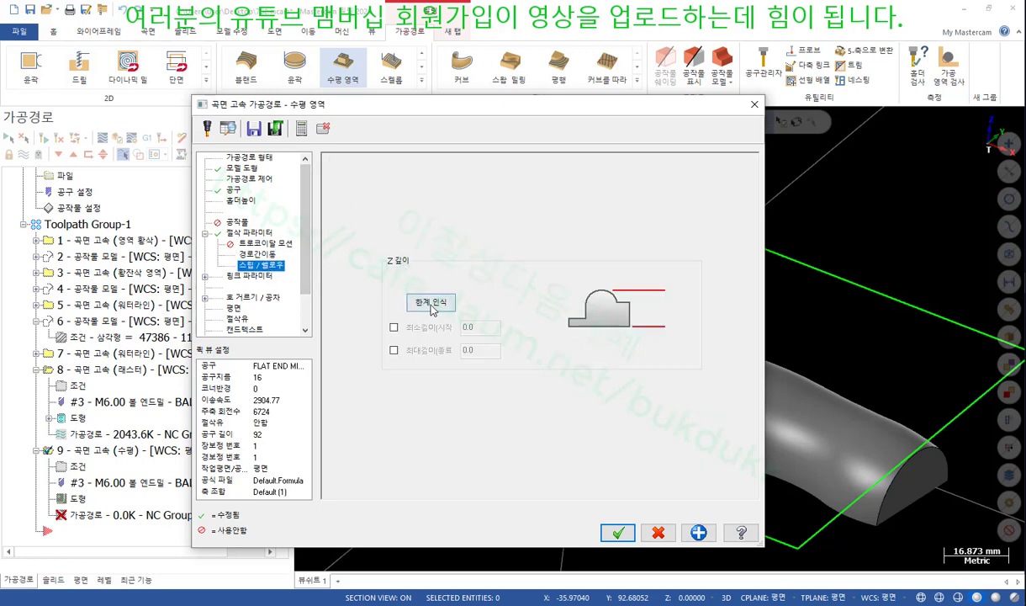
left_click(251, 276)
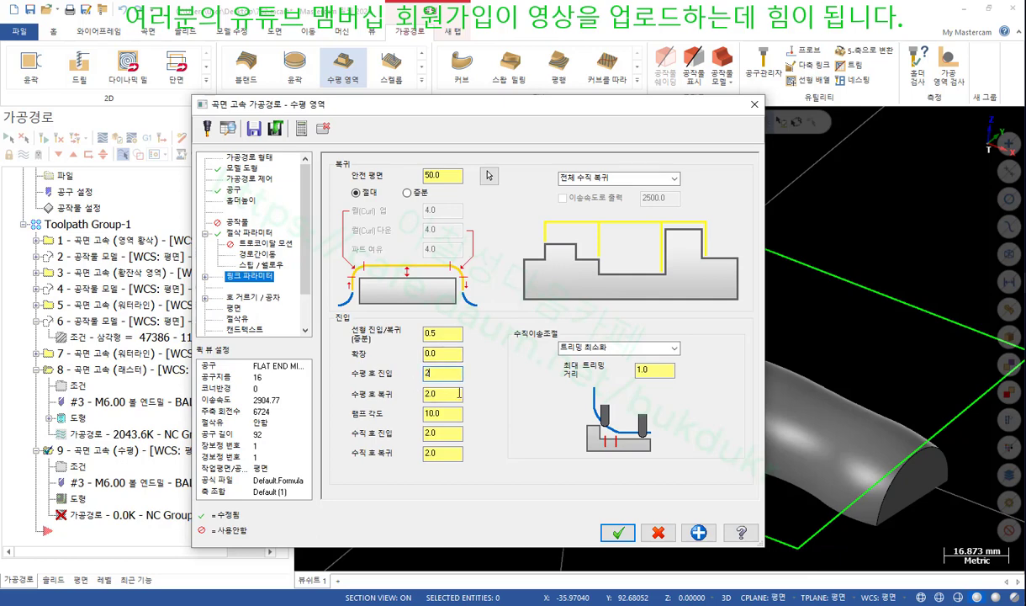
key("Tab")
key("Tab")
key("Tab")
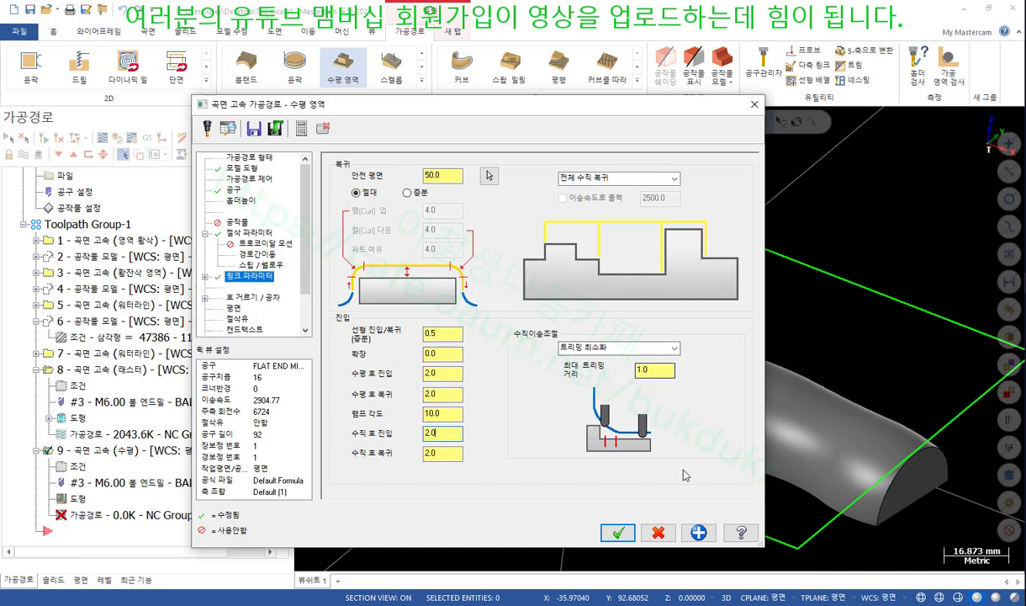
left_click(617, 533)
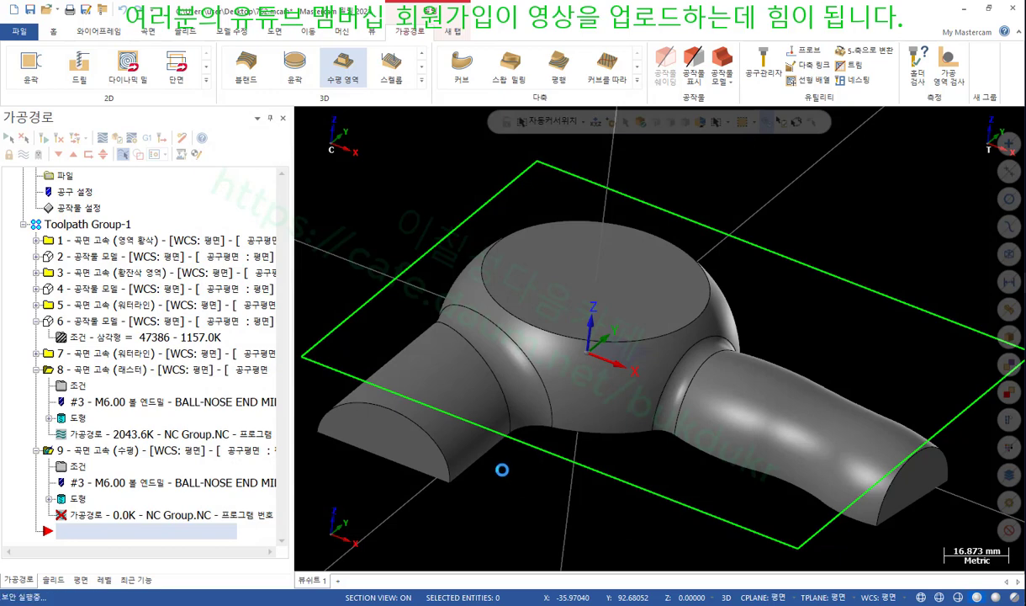
key("alt+7")
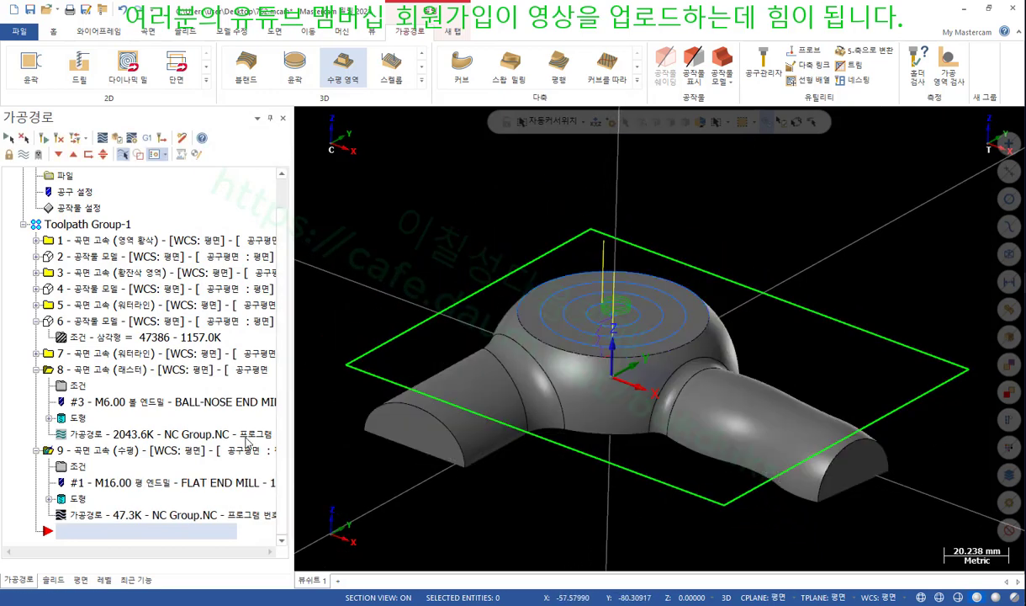
Backplot operation 9 to the end and examine its helical entry and ring passes on the boss top
left_click(99, 518)
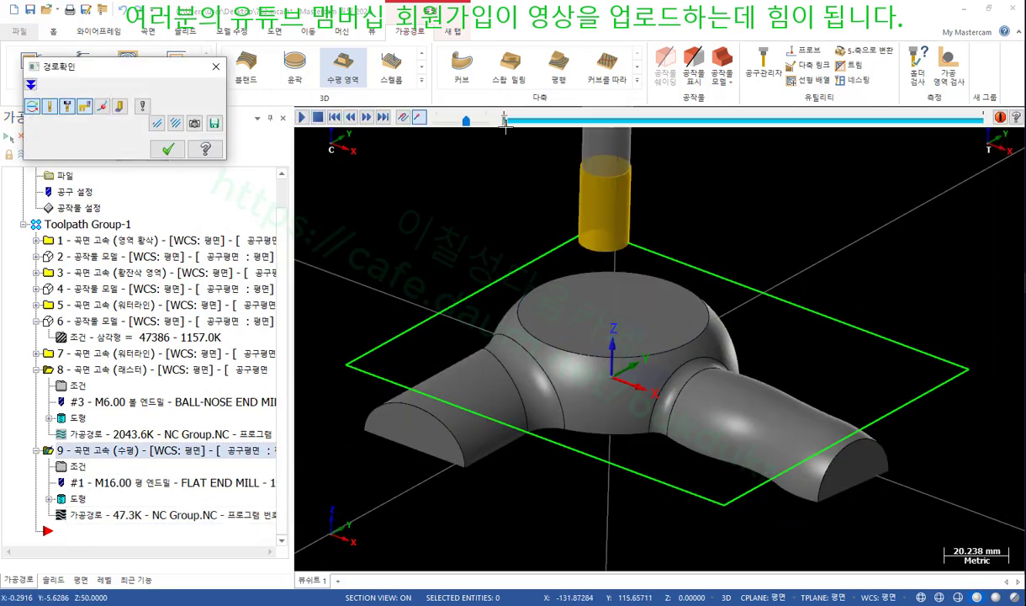
left_click_drag(504, 122, 1022, 198)
scroll(705, 275, "up", 3)
middle_click_drag(705, 275, 677, 329)
scroll(677, 329, "up", 4)
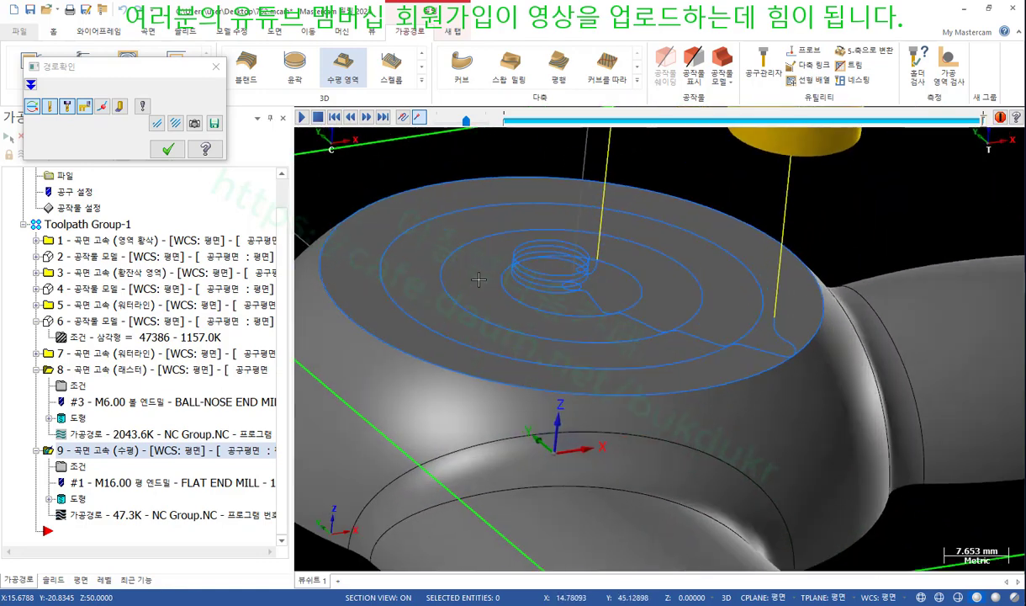
left_click(167, 149)
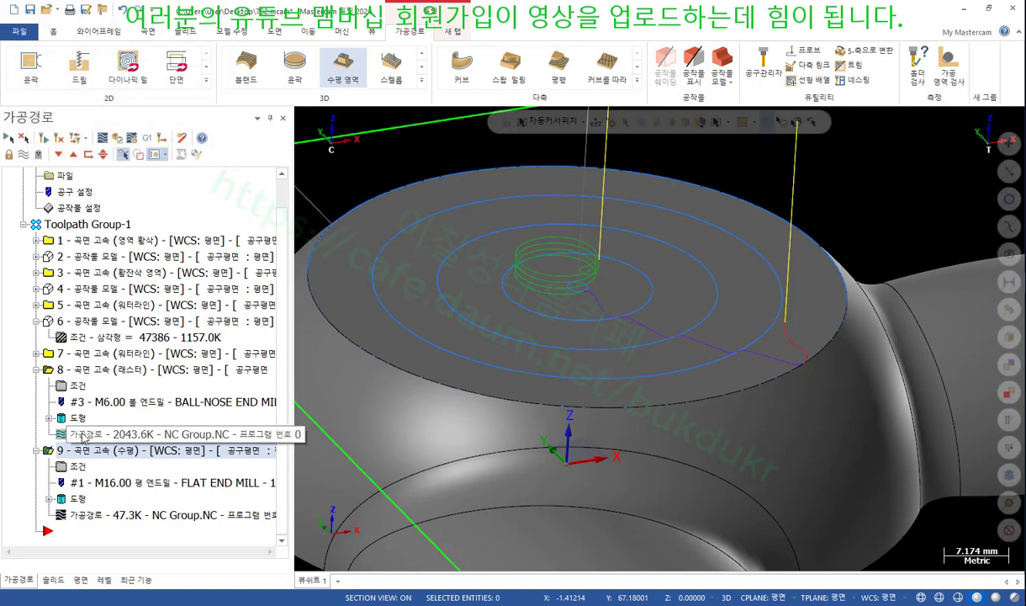
Review the transition, cut, containment and model geometry settings of operation 9, the Horizontal Area toolpath
left_click(75, 466)
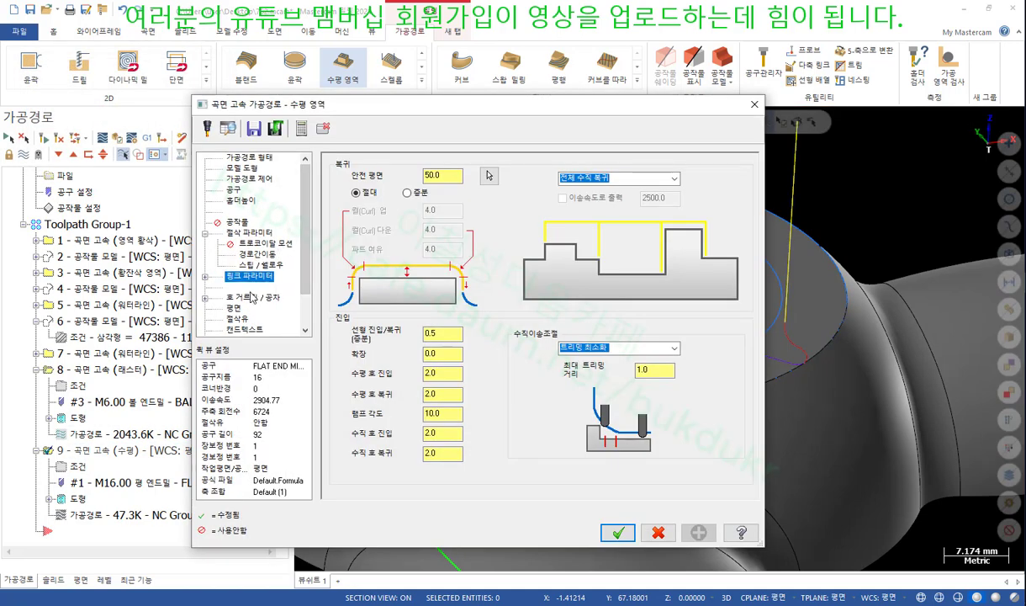
left_click(262, 265)
left_click(263, 258)
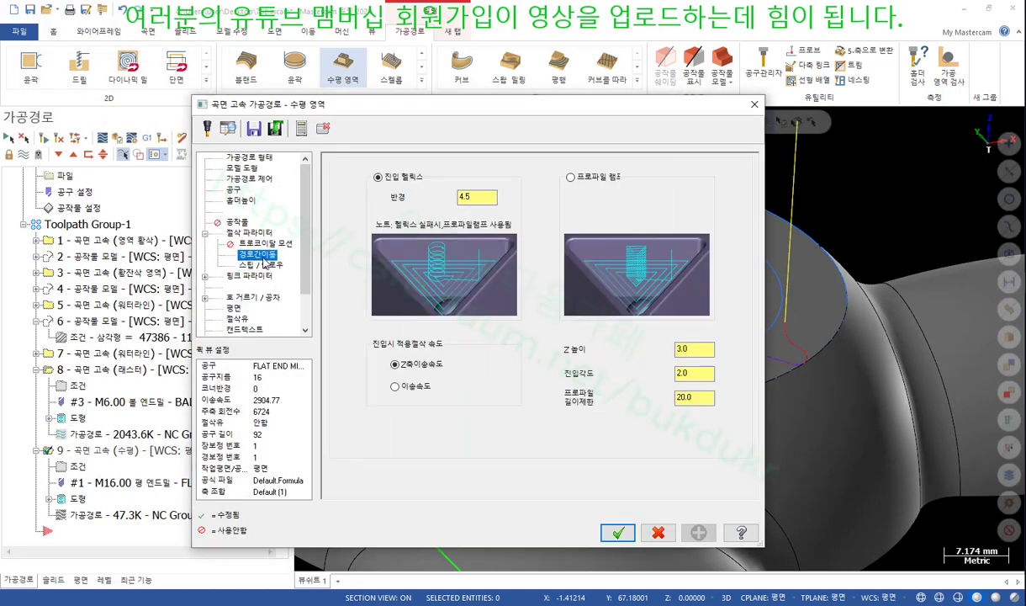
left_click(252, 233)
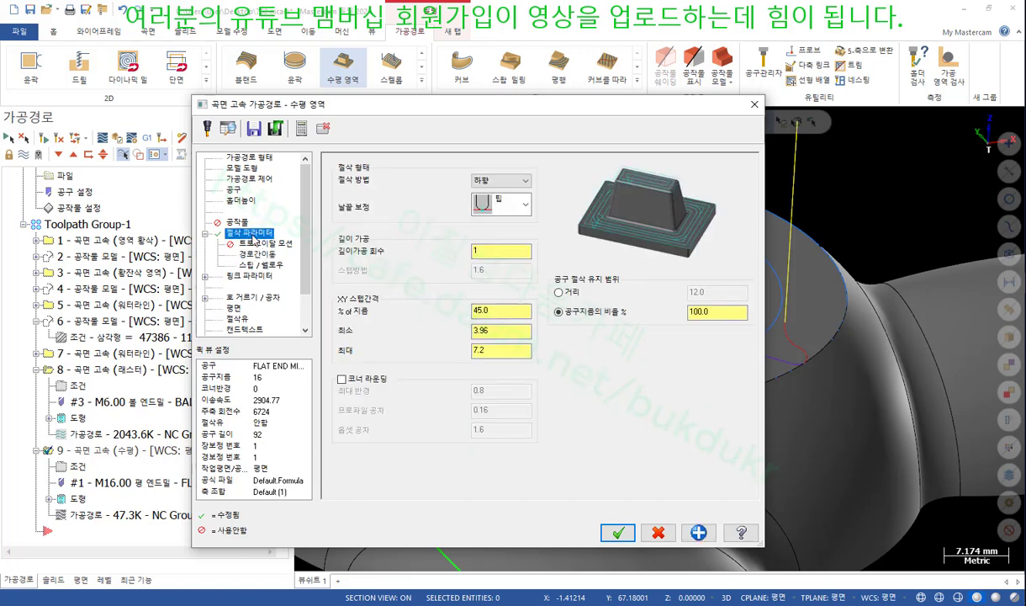
left_click(244, 179)
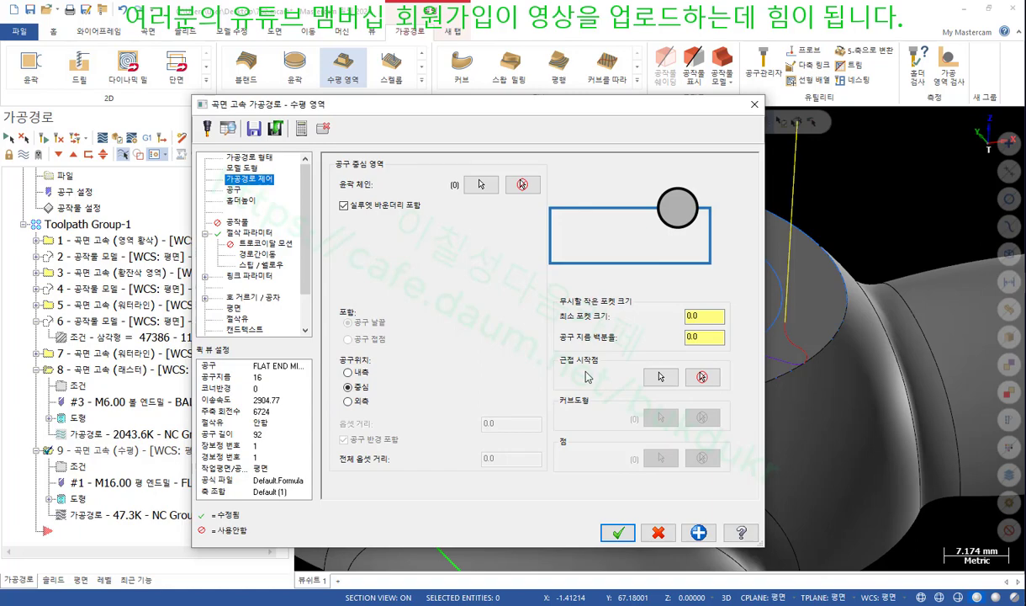
left_click(241, 168)
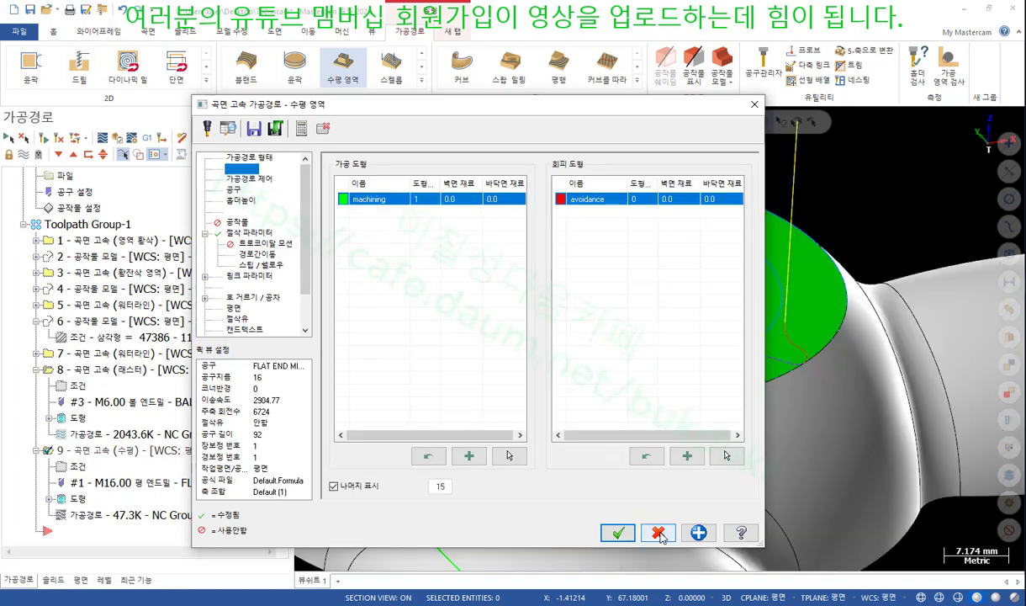
left_click(618, 532)
Detect the Z depth limits in operation 8's steep/shallow settings, set the minimum depth to 20, and regenerate the raster toolpath
scroll(573, 321, "down", 3)
middle_click_drag(600, 324, 593, 371)
left_click(101, 370)
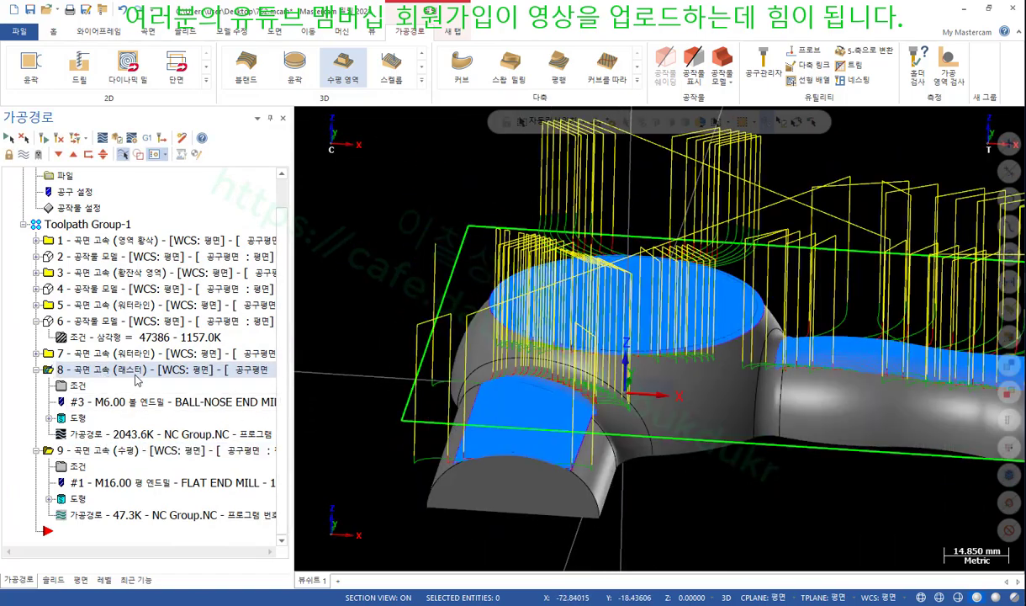
scroll(664, 328, "up", 2)
mouse_move(664, 328)
middle_mouse_down()
mouse_move(678, 322)
mouse_move(643, 311)
mouse_move(632, 274)
mouse_move(657, 239)
mouse_move(684, 237)
middle_mouse_up()
scroll(698, 328, "down", 2)
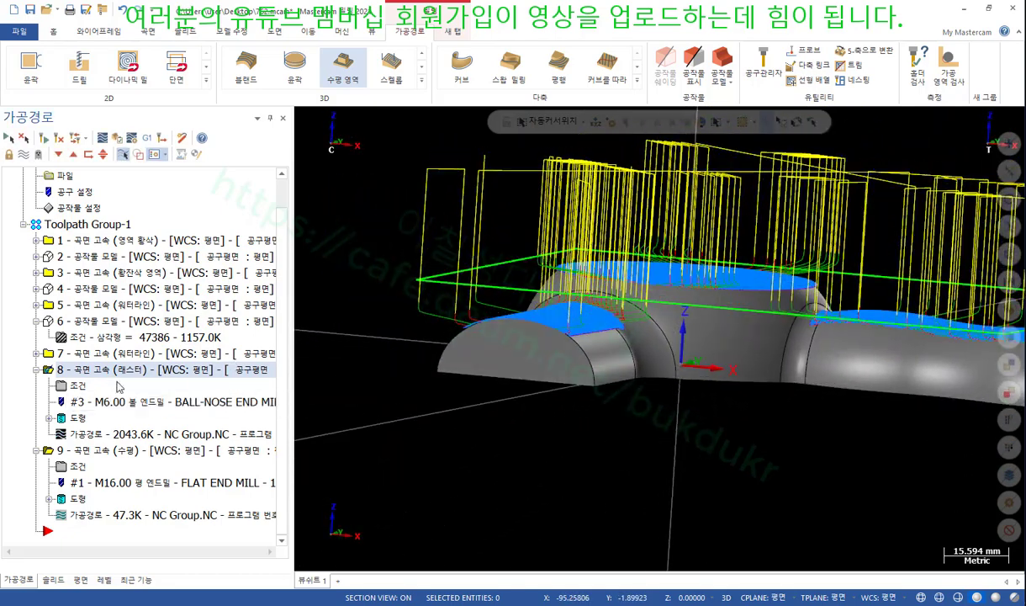
left_click(78, 386)
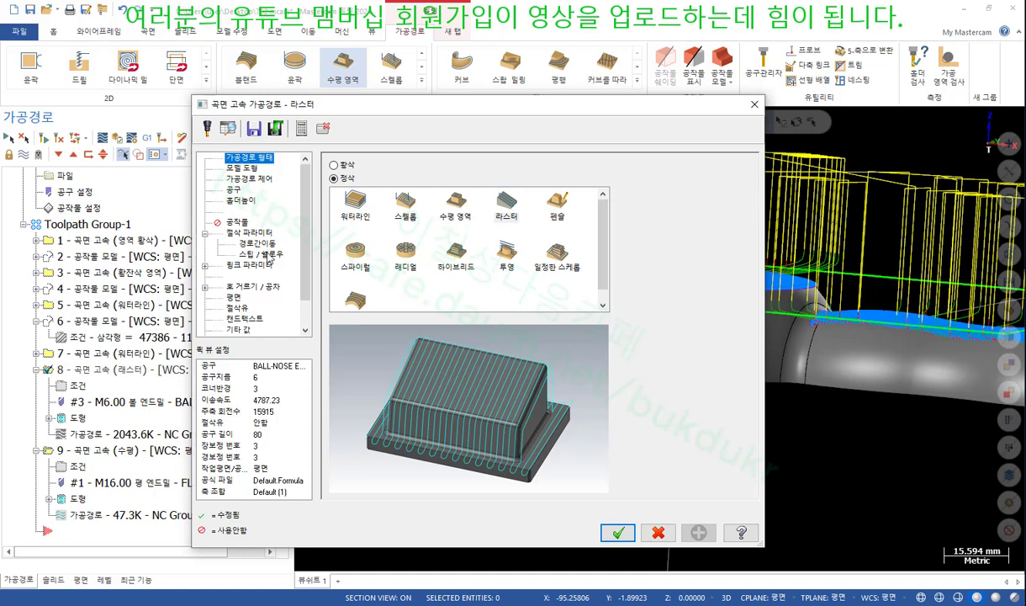
left_click(261, 253)
left_click(431, 321)
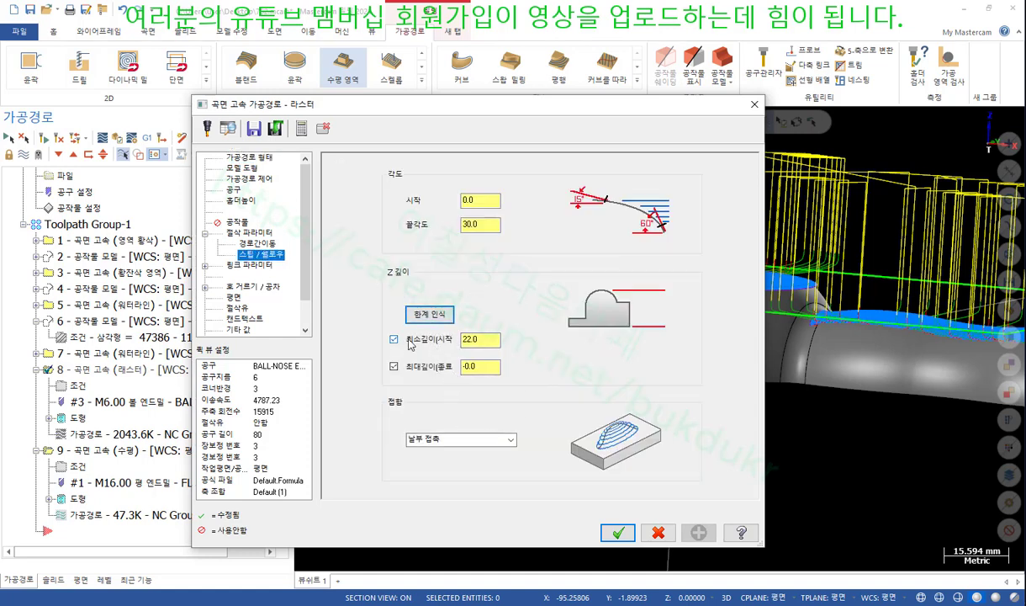
left_click(485, 345)
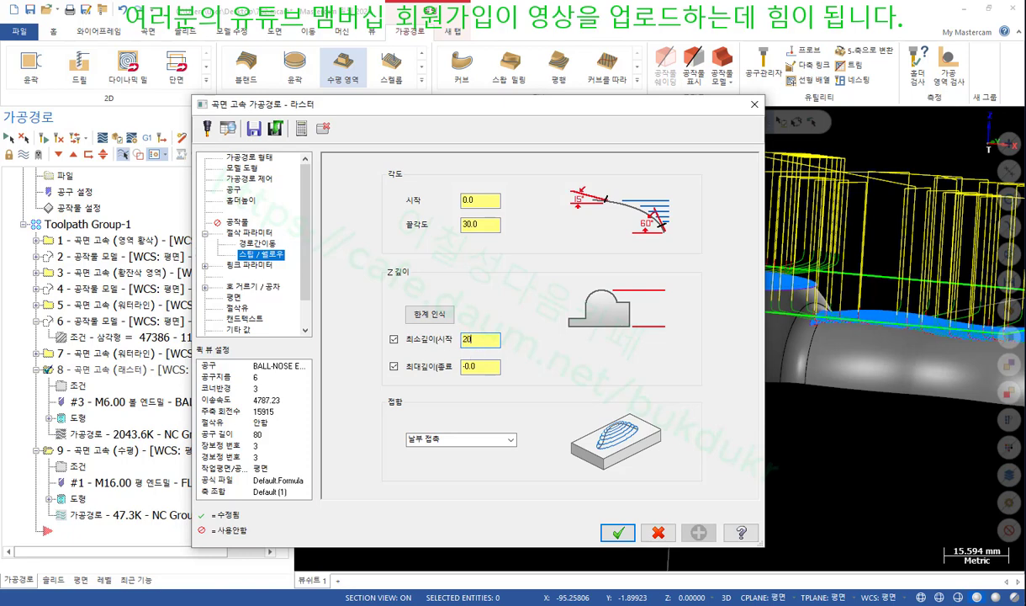
left_click(618, 532)
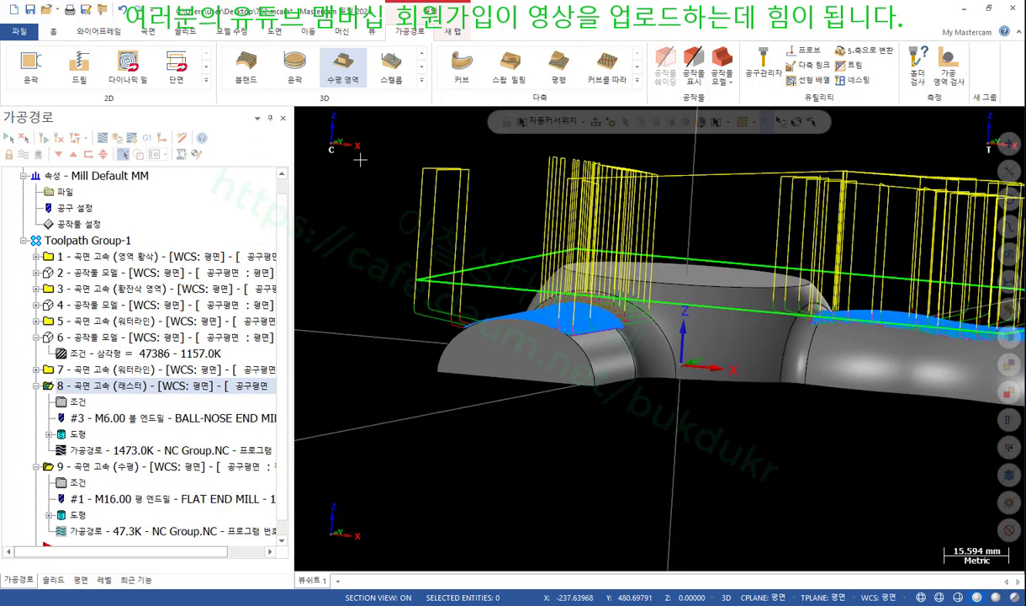
key("alt+7")
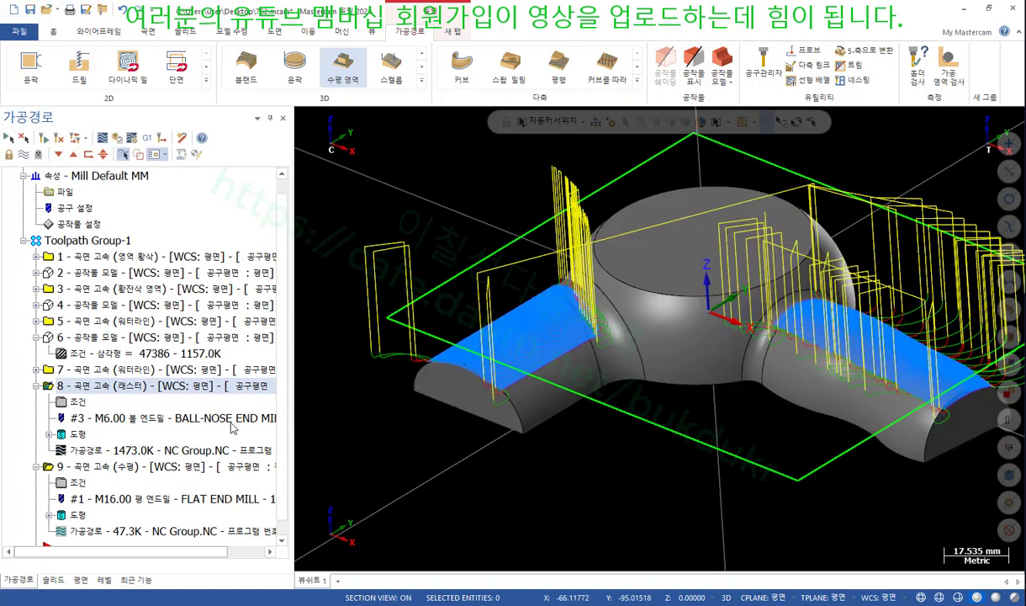
Verify all operations of Toolpath Group-1 and run the simulation operation by operation to the end
left_click(112, 469)
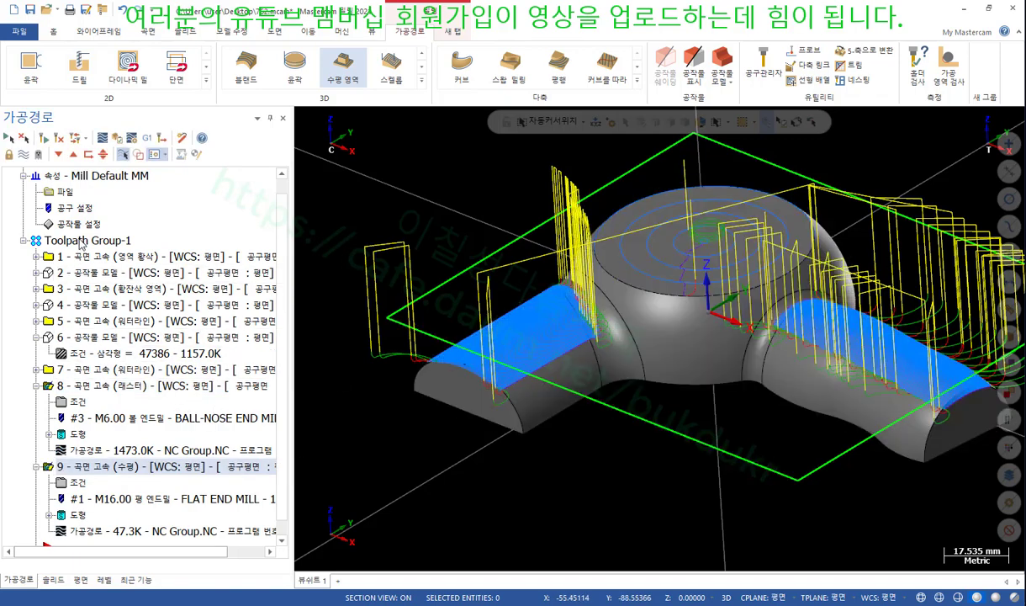
left_click(123, 154)
left_click(118, 138)
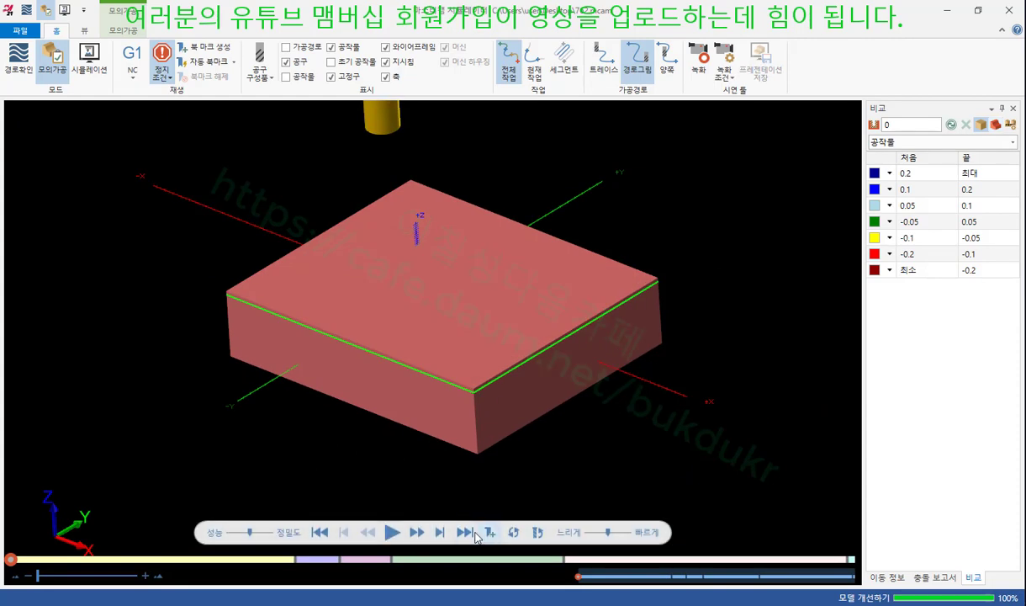
key("space")
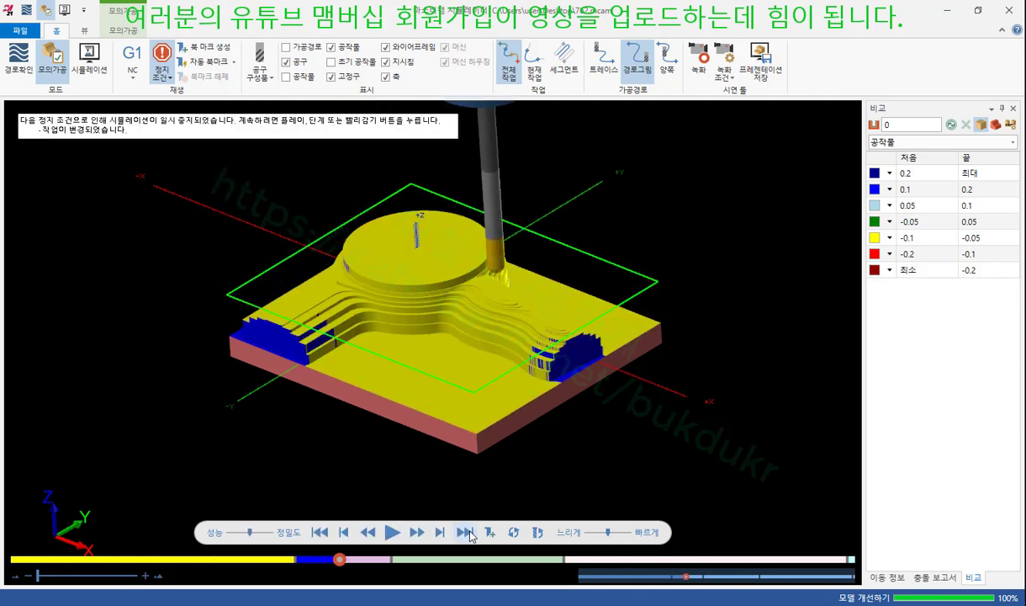
left_click(467, 533)
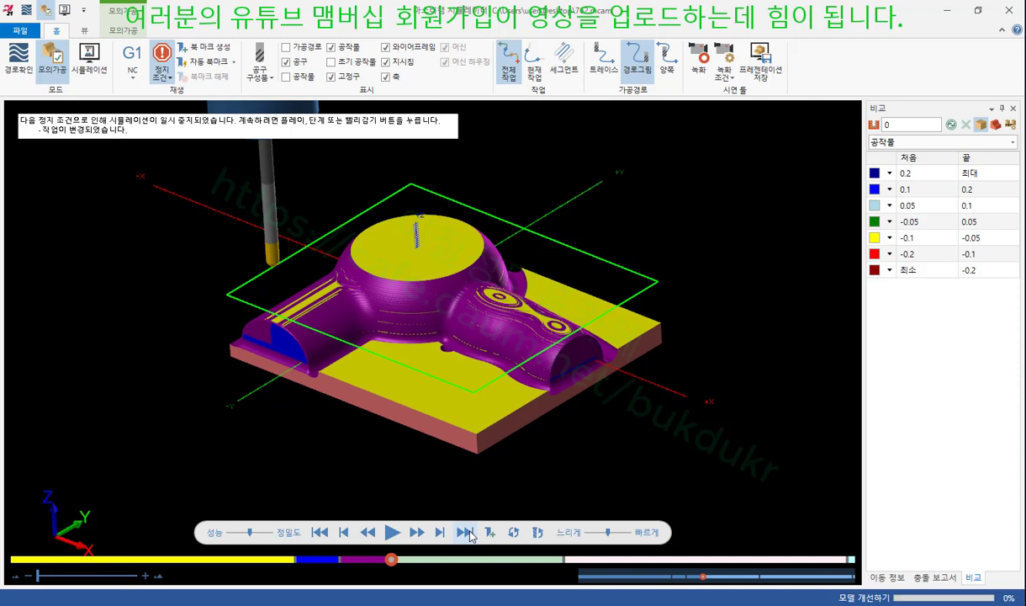
left_click(468, 534)
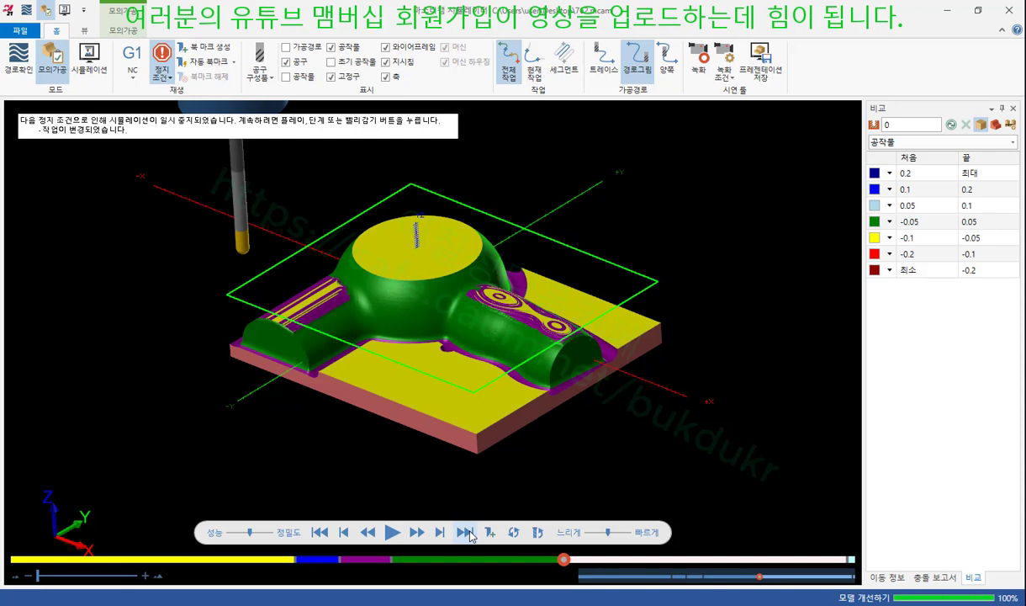
left_click(466, 532)
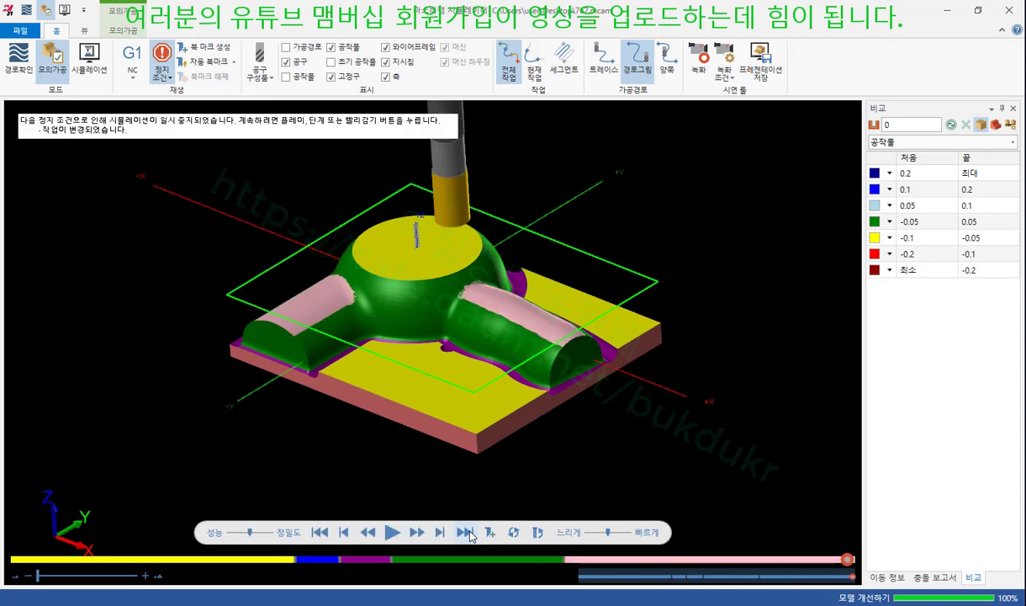
left_click(468, 533)
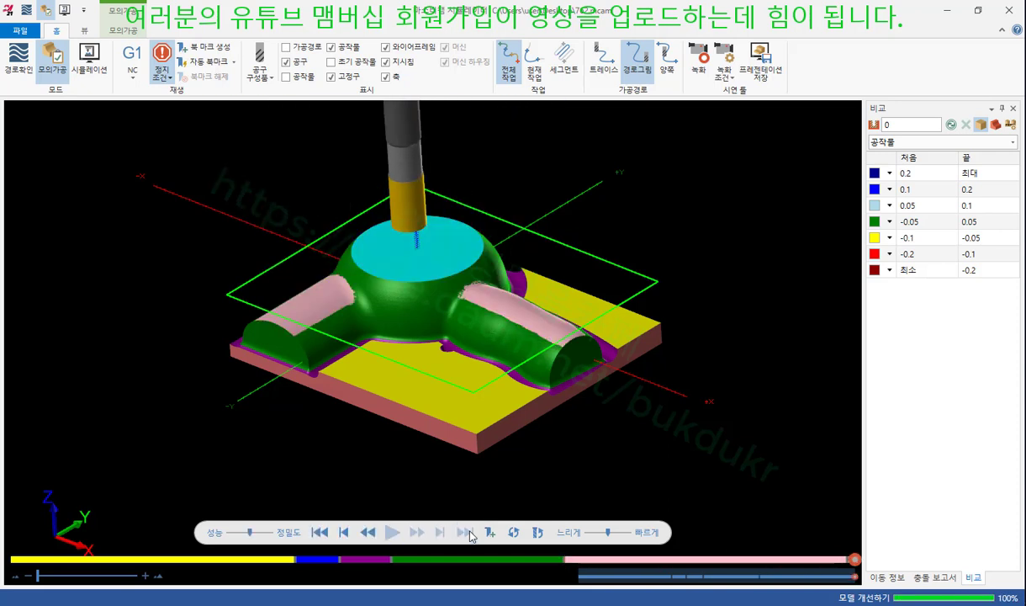
Compare the machined stock with the model, examine the deviation colours up close, and close the simulator
left_click(951, 126)
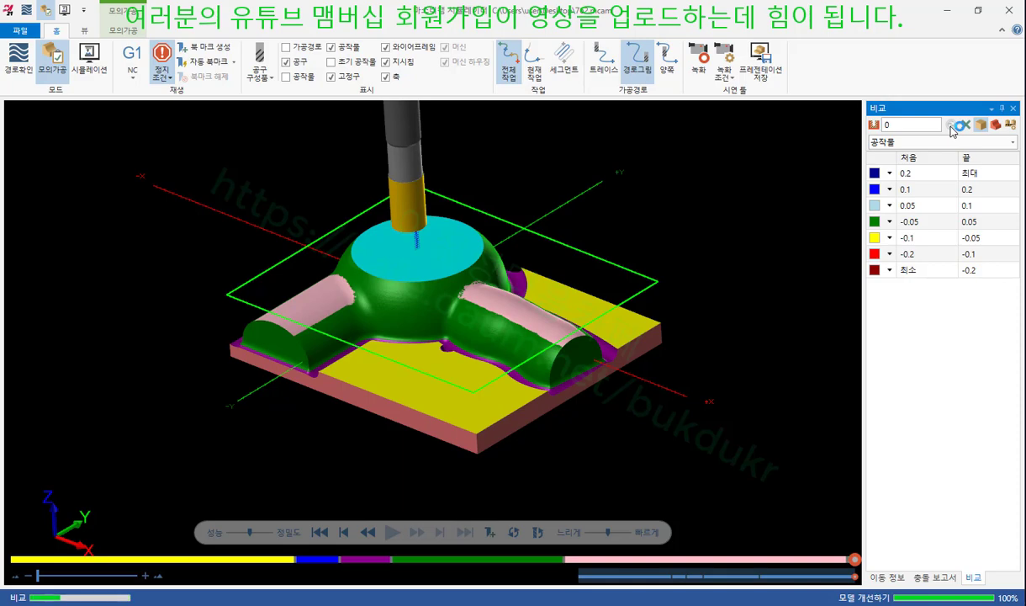
scroll(435, 277, "up", 5)
middle_click_drag(431, 277, 414, 196)
scroll(449, 242, "down", 5)
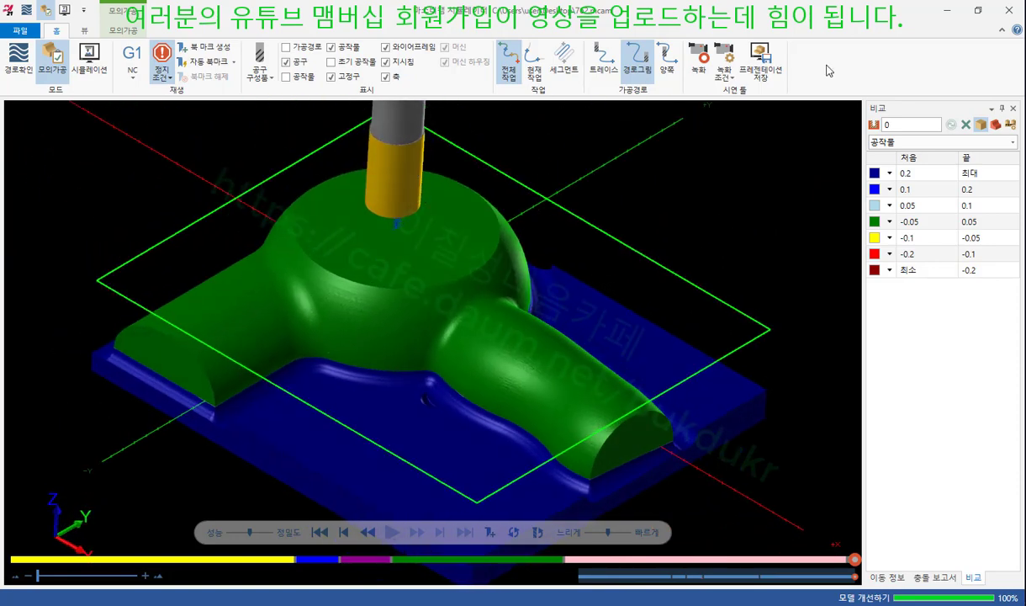
left_click(1009, 10)
Post-process all operations of Toolpath Group-1 to the NC file NC Group.NC
scroll(589, 307, "down", 1)
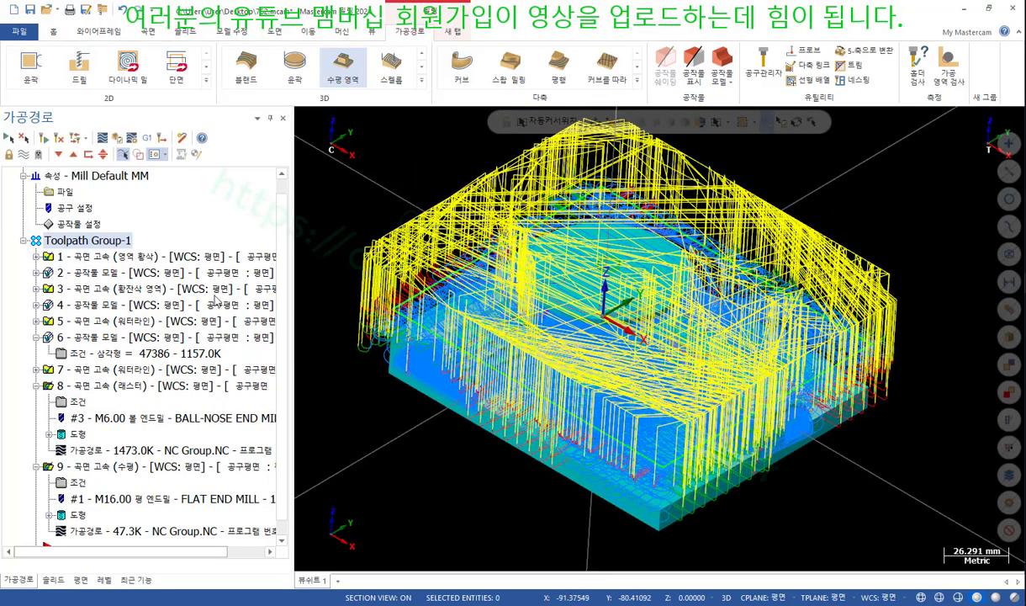
left_click(151, 142)
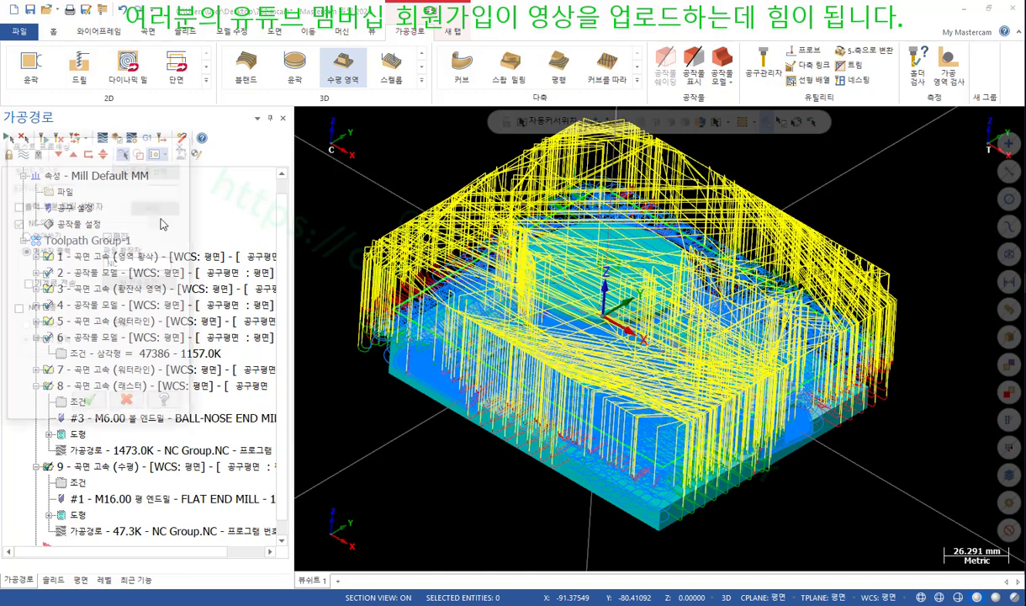
left_click(90, 404)
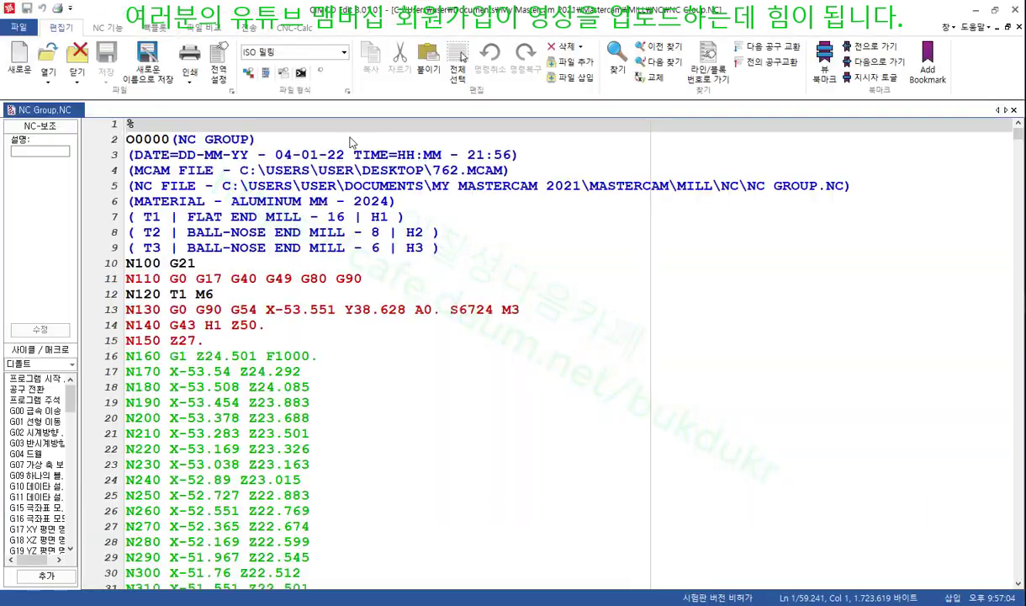
Backplot NC Group.NC in CIMCO Edit with the ISO milling (ISO 밀링) file type
left_click(155, 27)
left_click(19, 63)
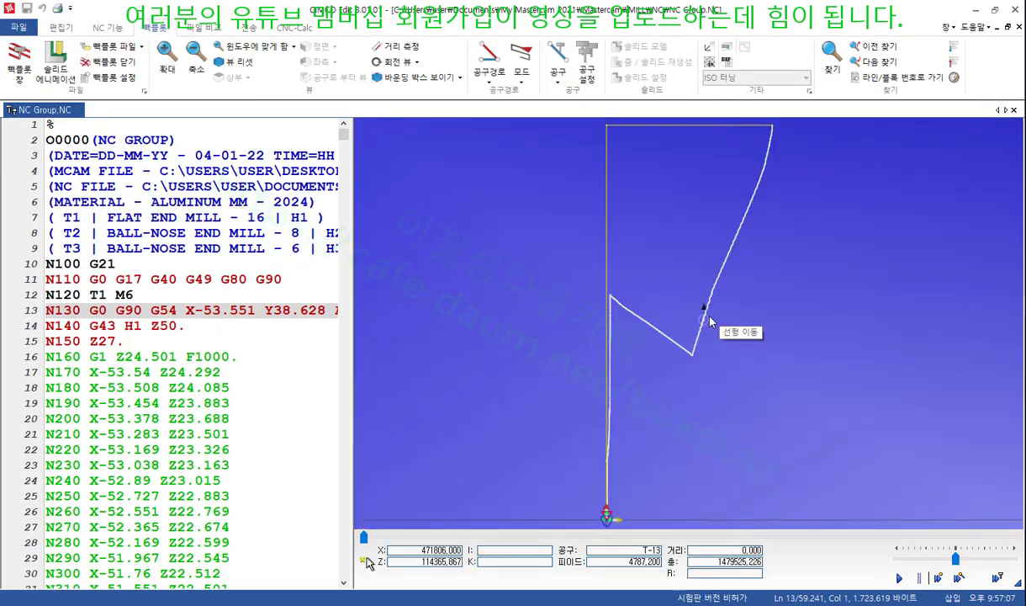
left_click(63, 28)
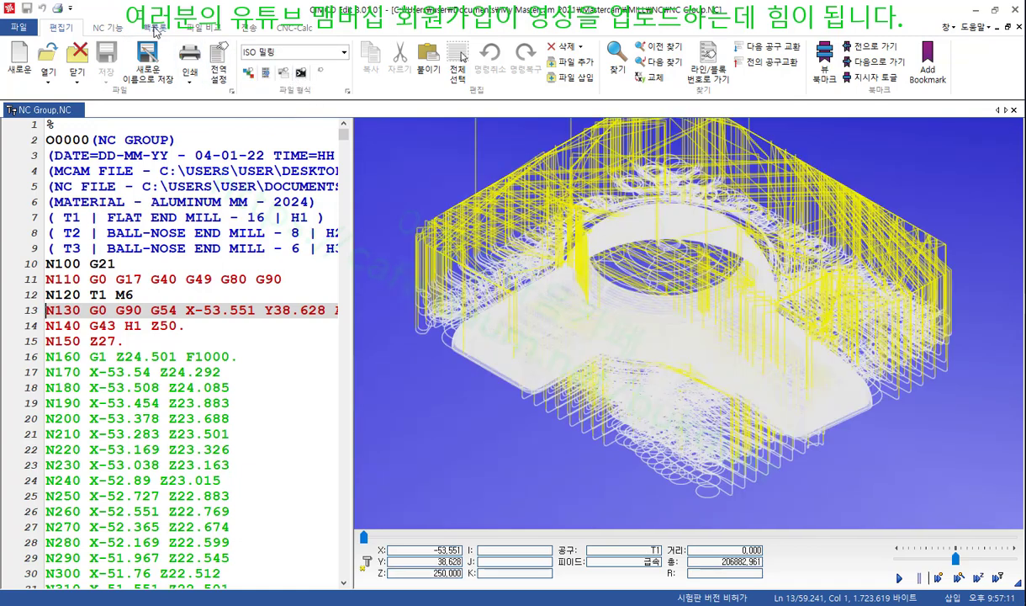
scroll(561, 361, "down", 2)
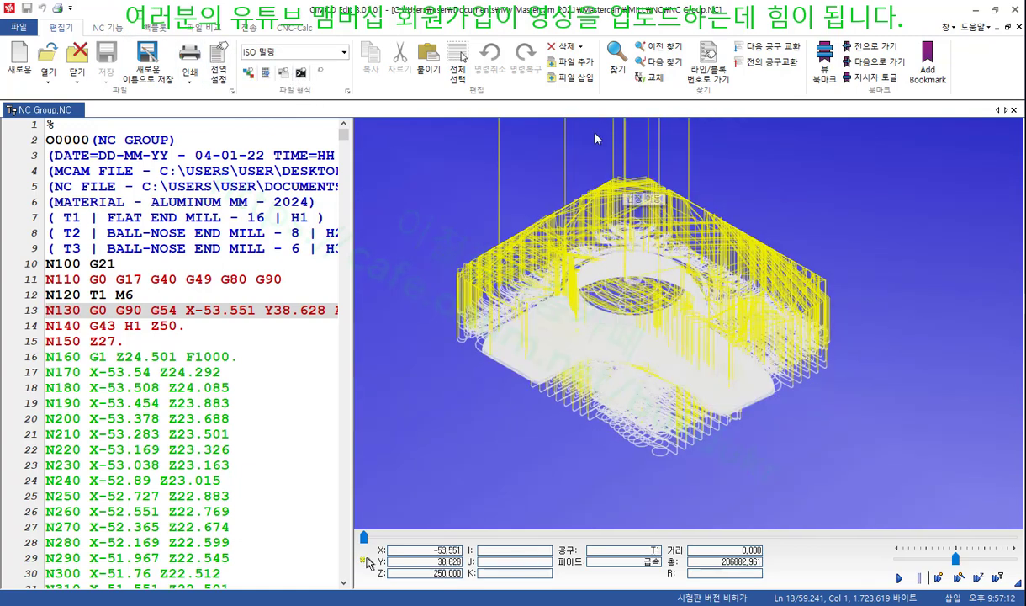
left_click(190, 29)
left_click(158, 28)
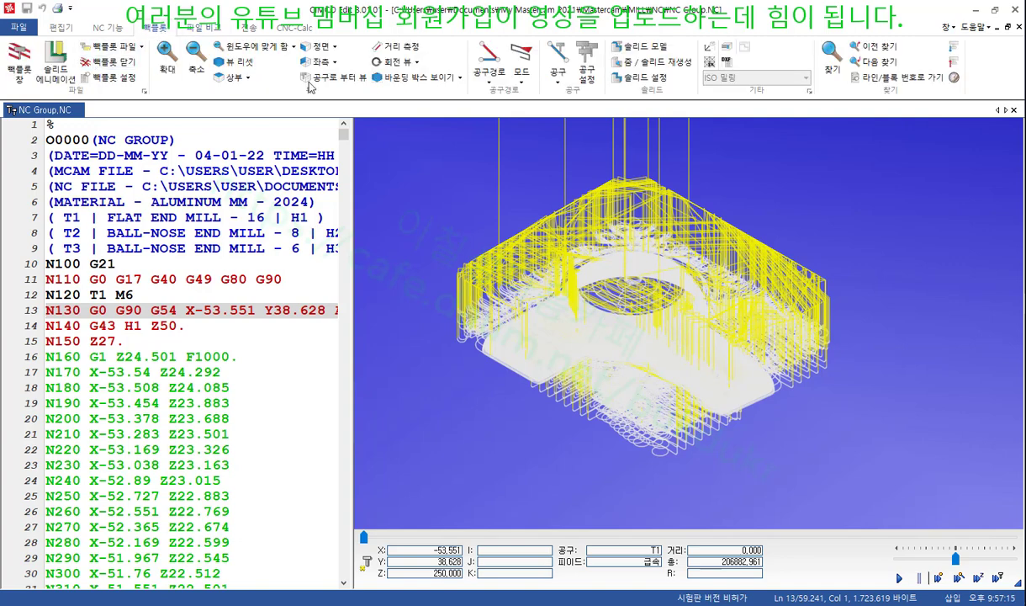
Filter the backplot to the first T1 passes, add the T2 and T3 passes, and show all tools again
left_click(490, 81)
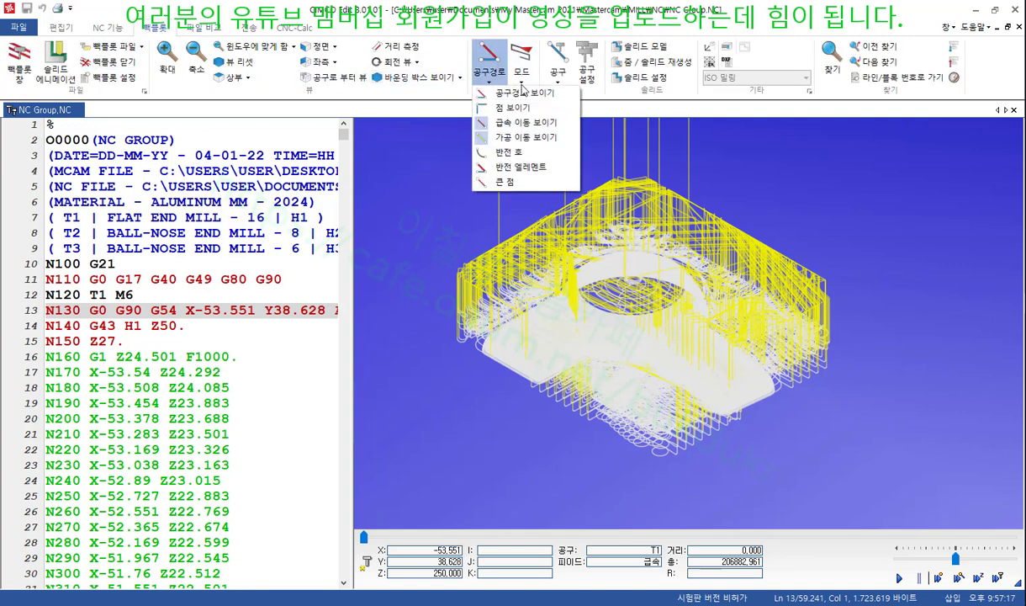
left_click(562, 82)
left_click(580, 181)
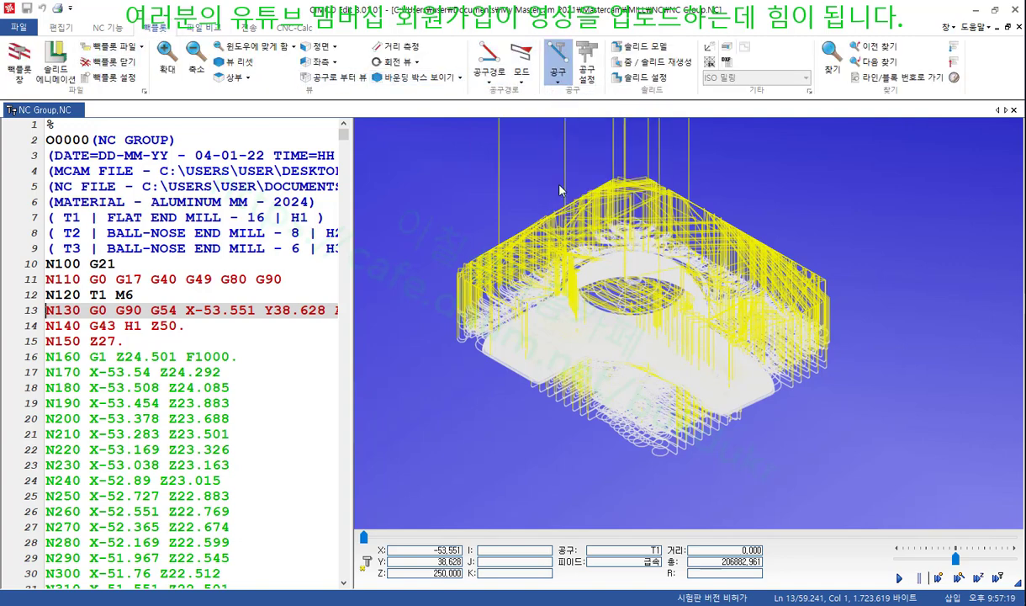
left_click_drag(640, 316, 641, 281)
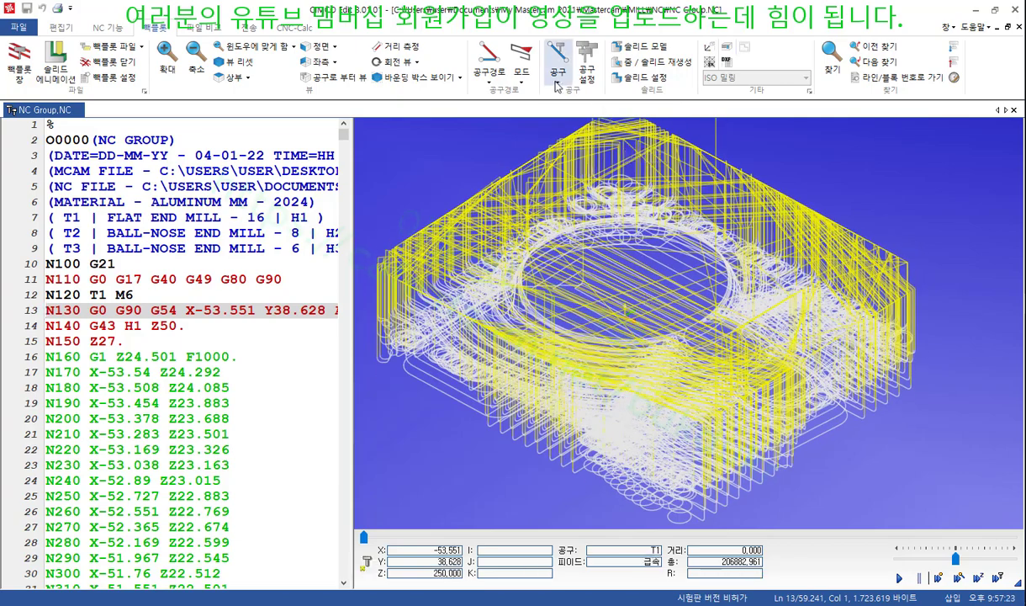
left_click(557, 82)
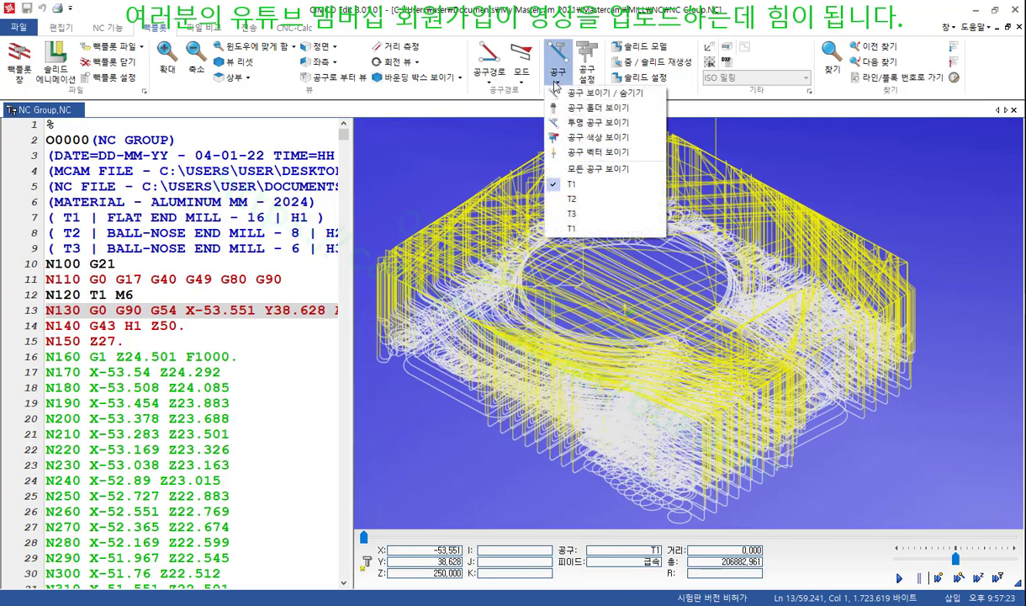
left_click(562, 206)
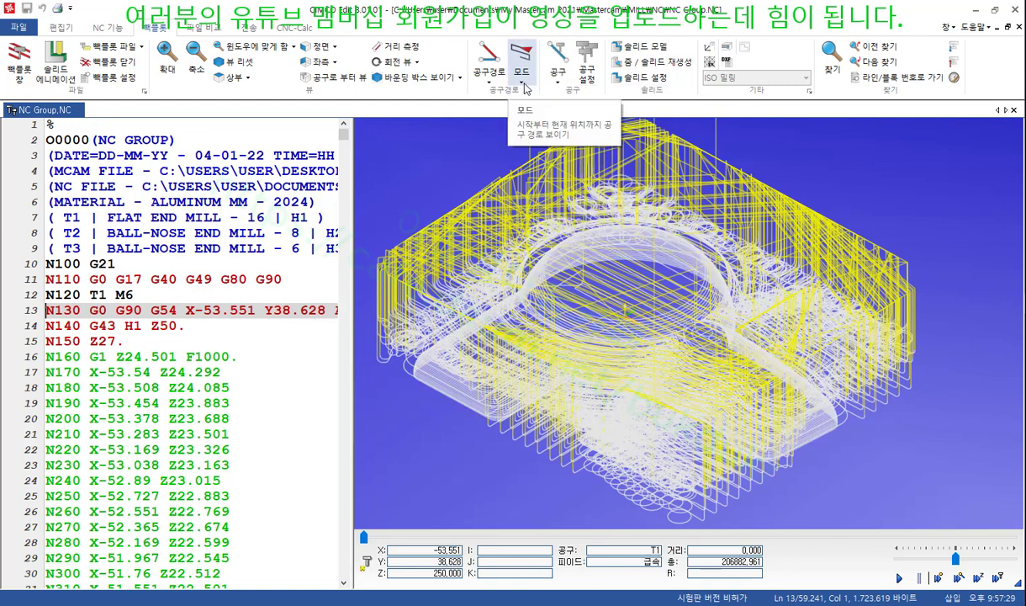
left_click(558, 72)
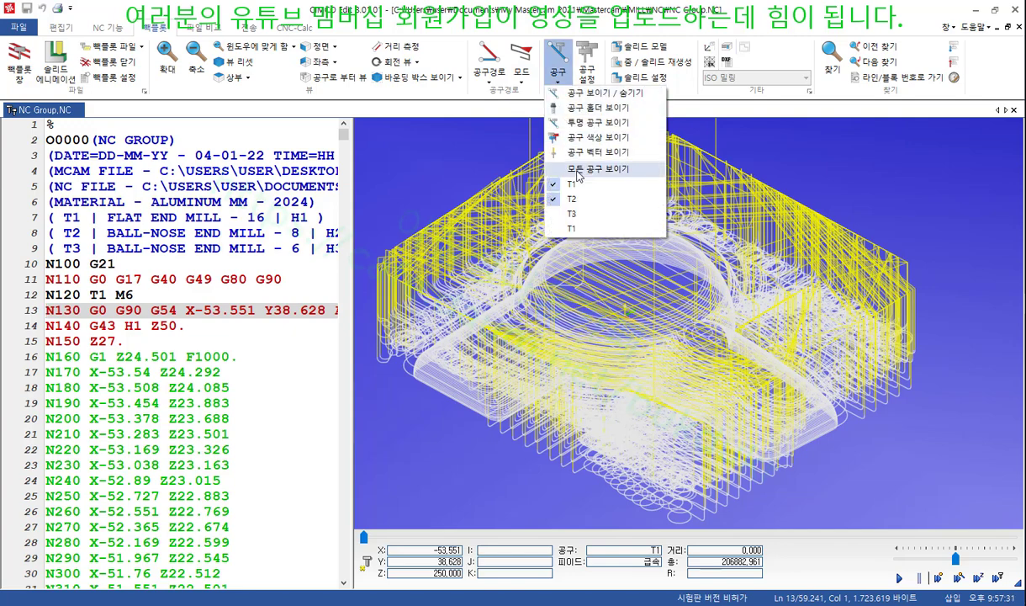
left_click(580, 216)
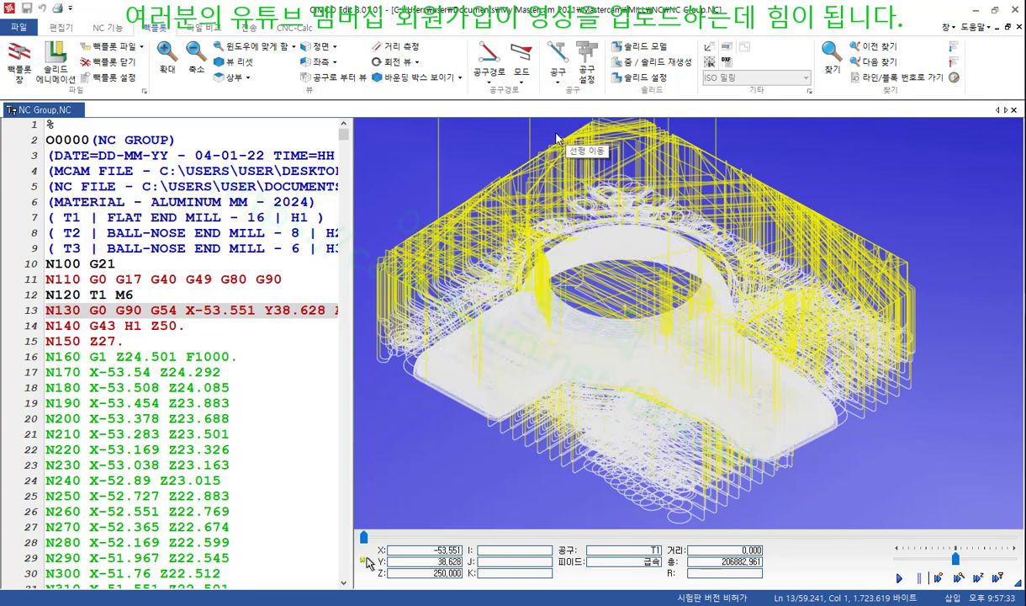
left_click(558, 72)
left_click(577, 215)
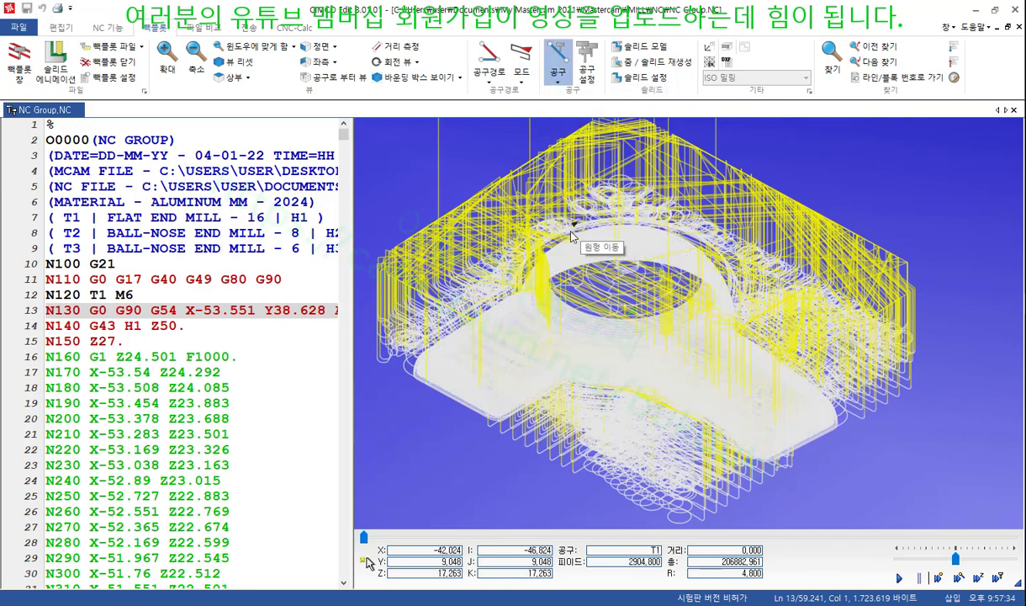
Isolate the passes of the last T1 in the backplot and examine their helical entry and concentric rings
left_click(557, 72)
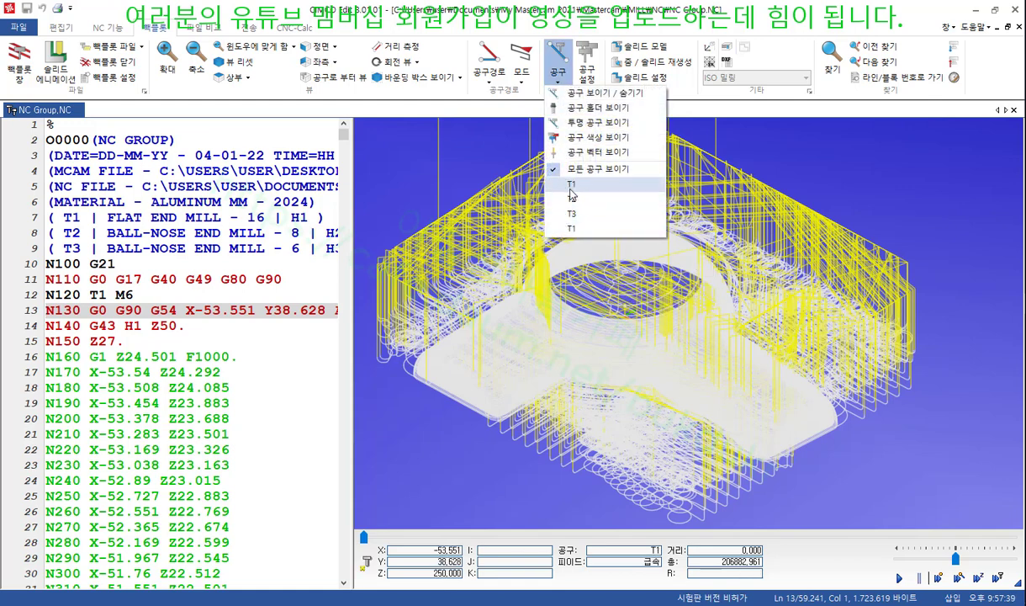
left_click(558, 229)
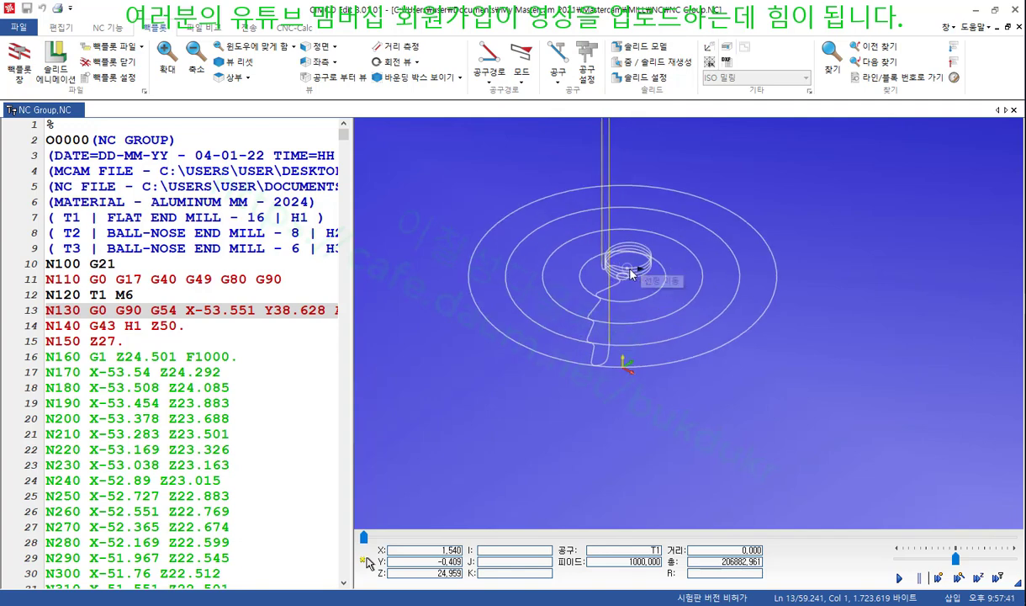
left_click_drag(644, 253, 694, 261)
scroll(685, 235, "down", 2)
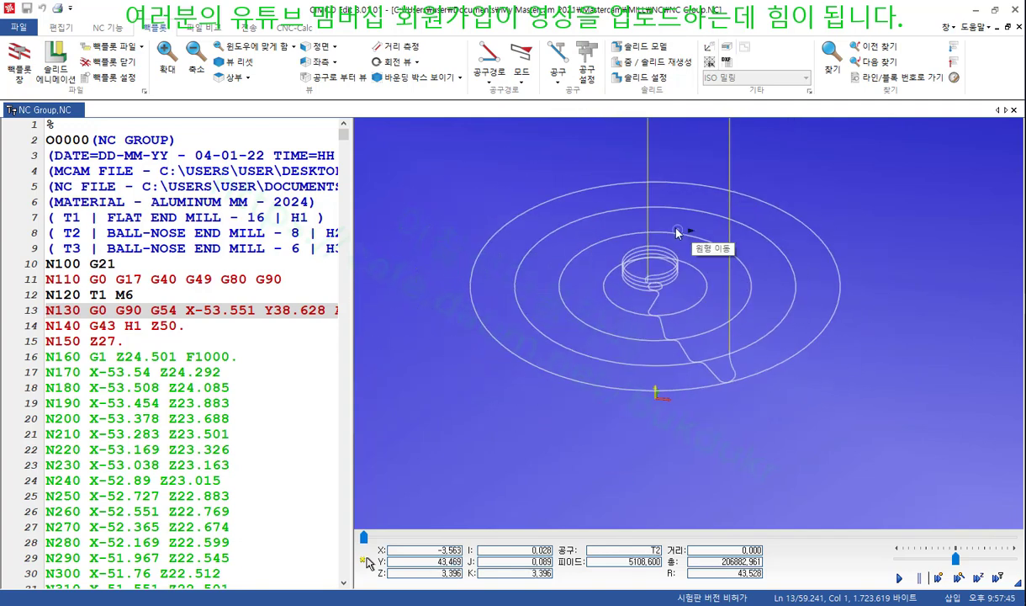
scroll(678, 230, "up", 1)
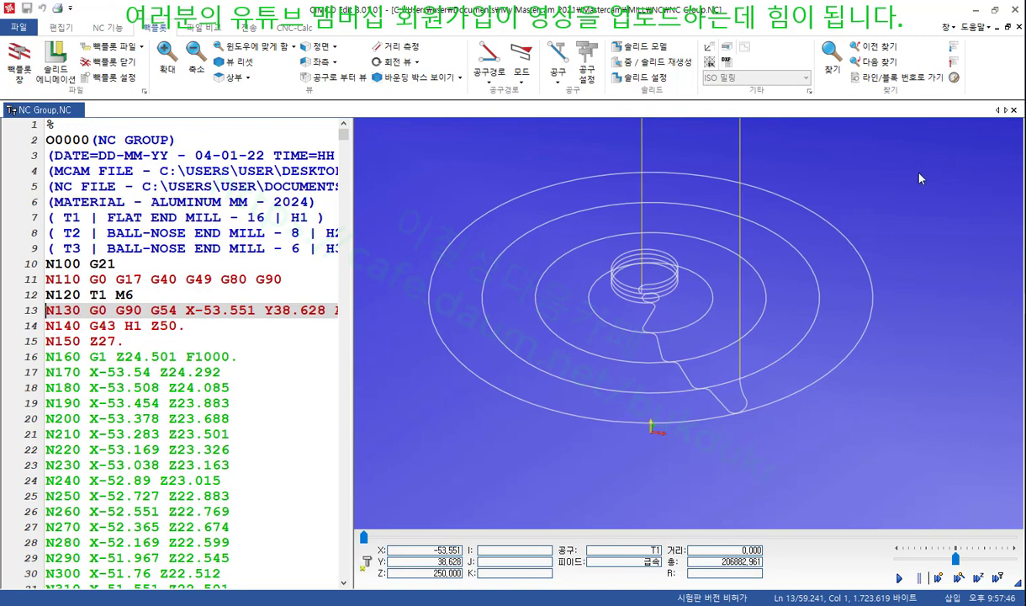